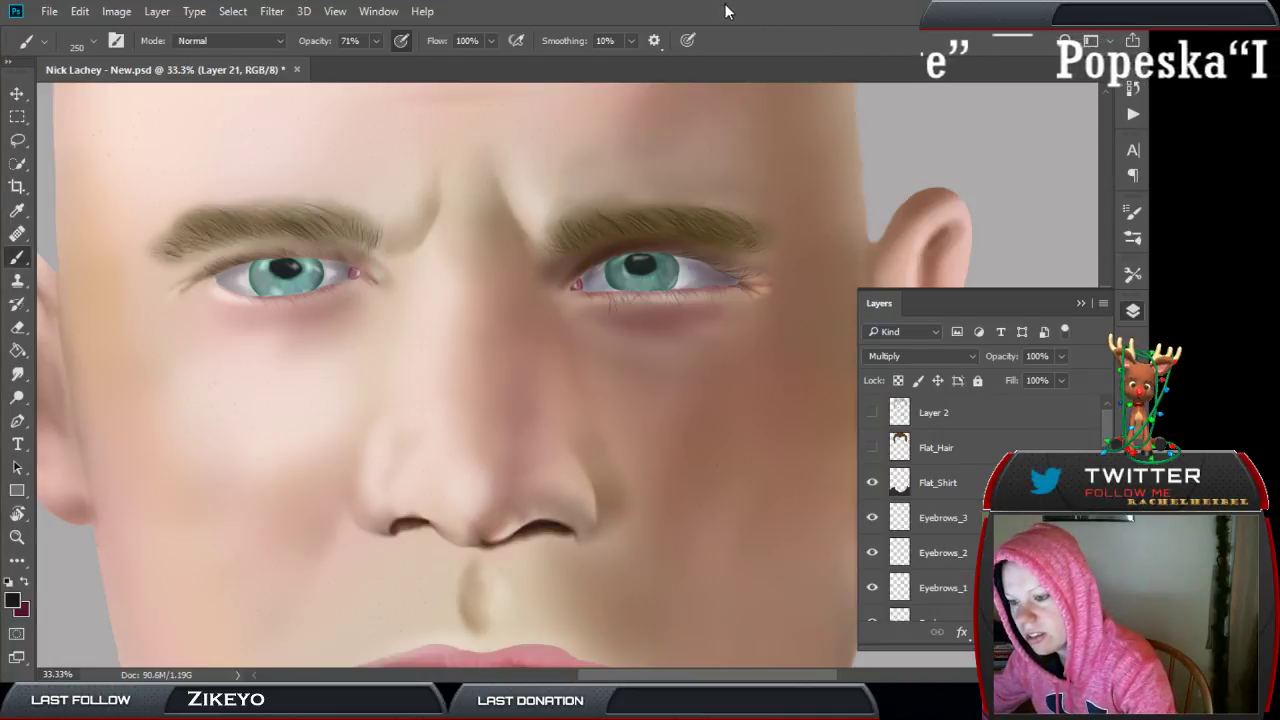
# Undo the last brush stroke and examine the skin texture around the eyes, nose and whole face.
pyautogui.hotkey('ctrl', 'z')
pyautogui.hotkey('ctrl', '+')
pyautogui.moveTo(654, 151); pyautogui.dragTo(622, 266)
pyautogui.hotkey('ctrl', '-')
pyautogui.hotkey('ctrl', '-')
pyautogui.hotkey('ctrl', '-')
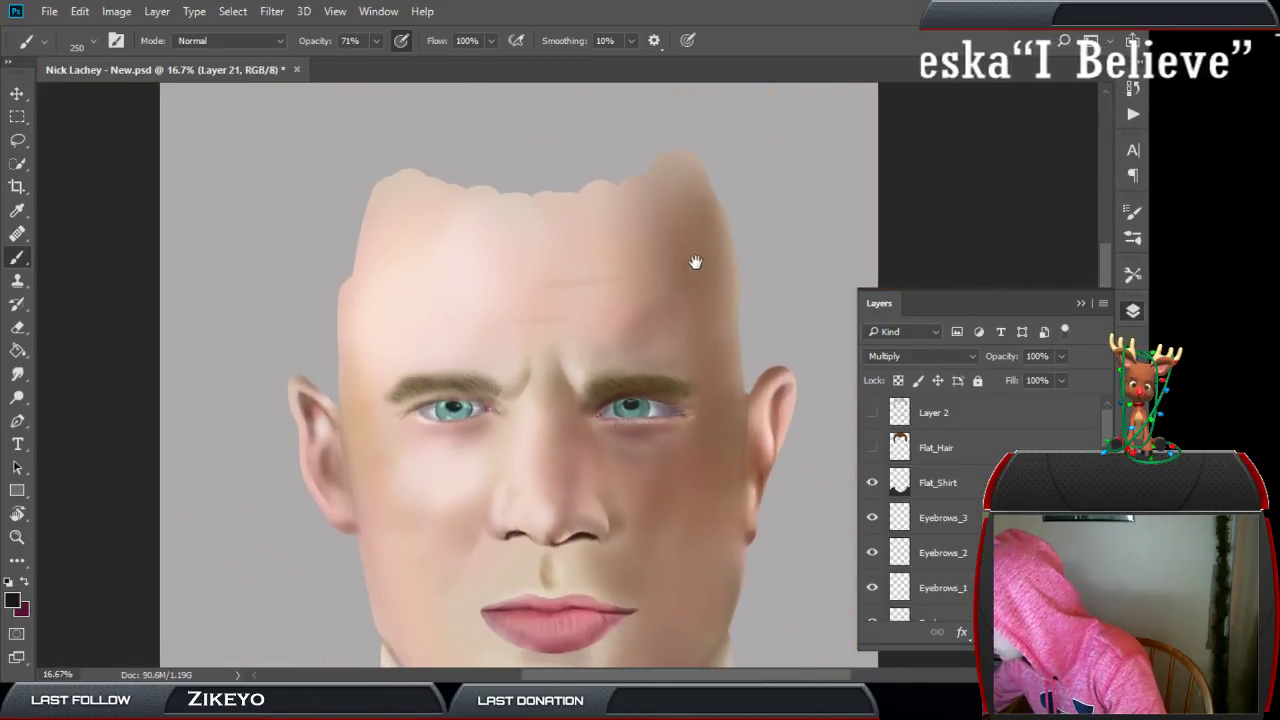
pyautogui.moveTo(694, 263); pyautogui.dragTo(688, 207)
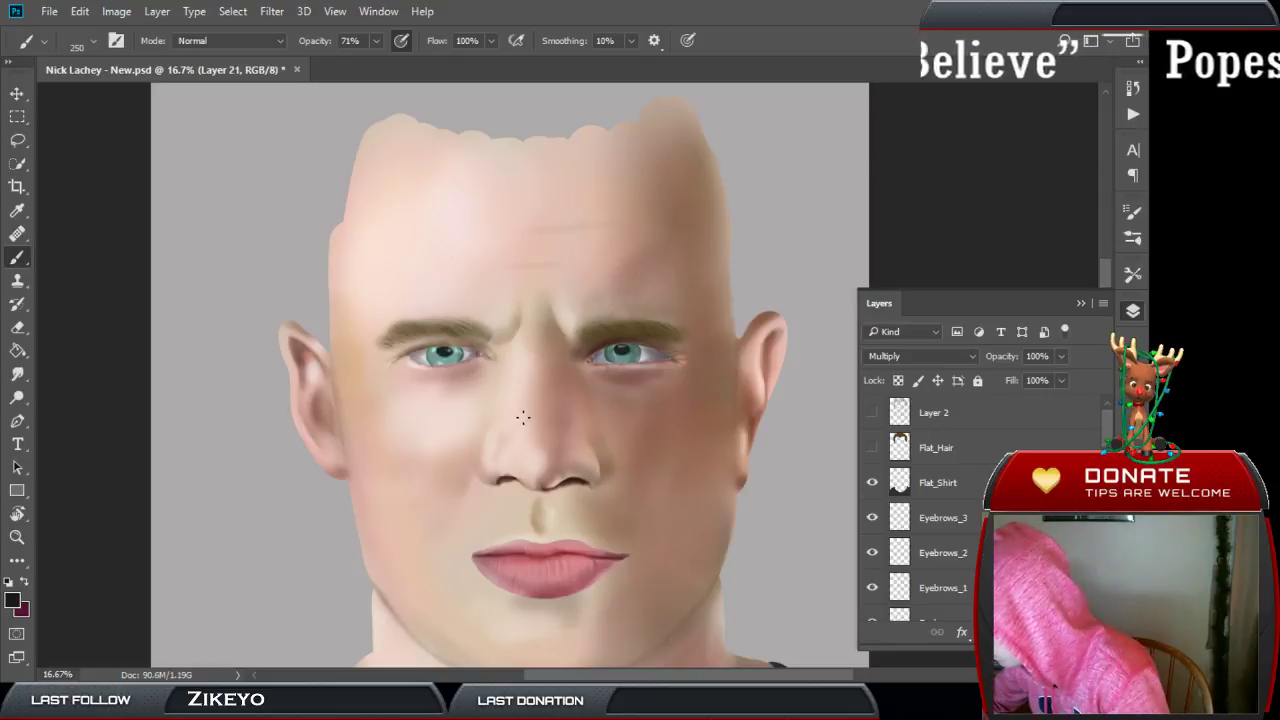
pyautogui.moveTo(586, 337); pyautogui.dragTo(551, 398)
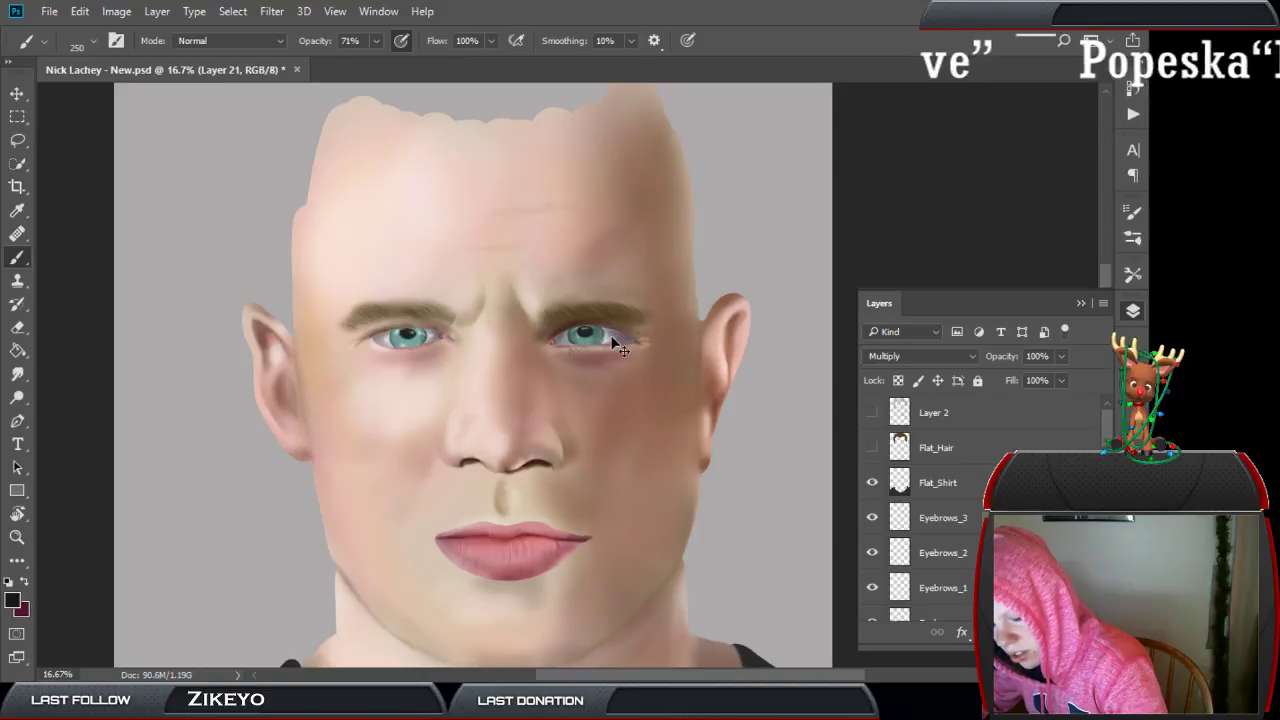
pyautogui.scroll(3, 605, 335)
pyautogui.moveTo(597, 349); pyautogui.dragTo(786, 176)
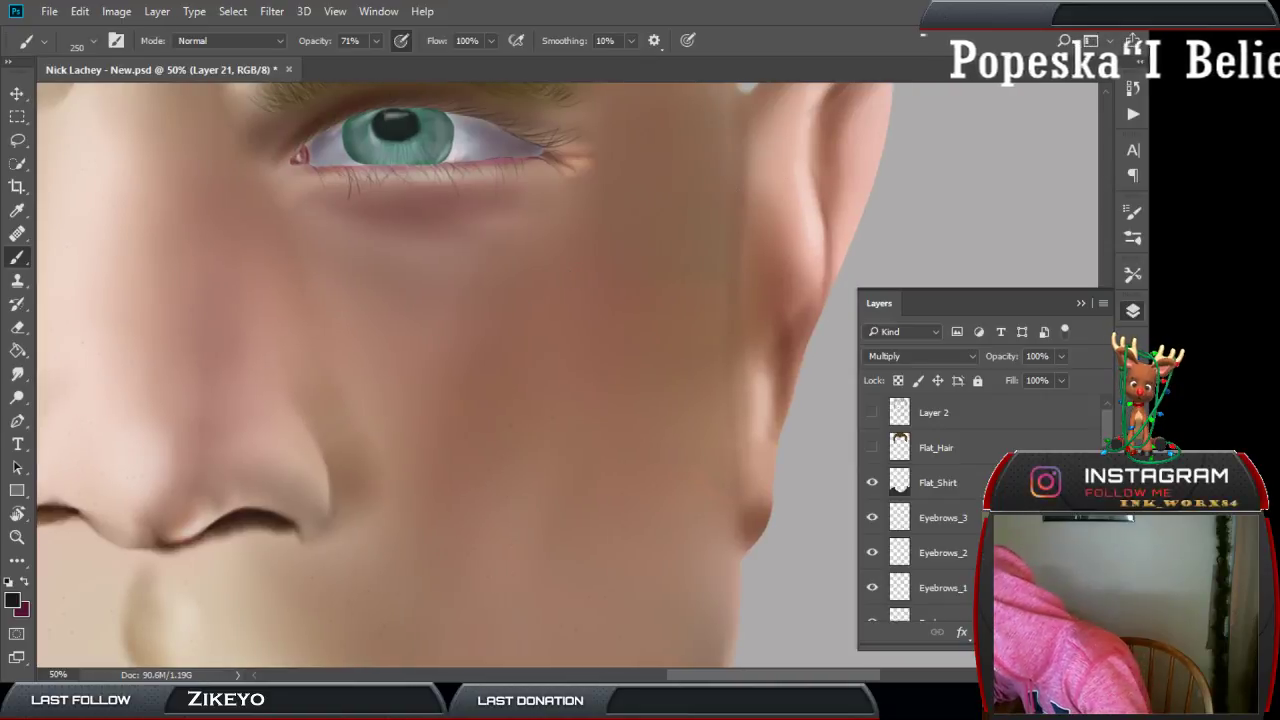
pyautogui.scroll(-10, 940, 510)
pyautogui.scroll(-6, 940, 510)
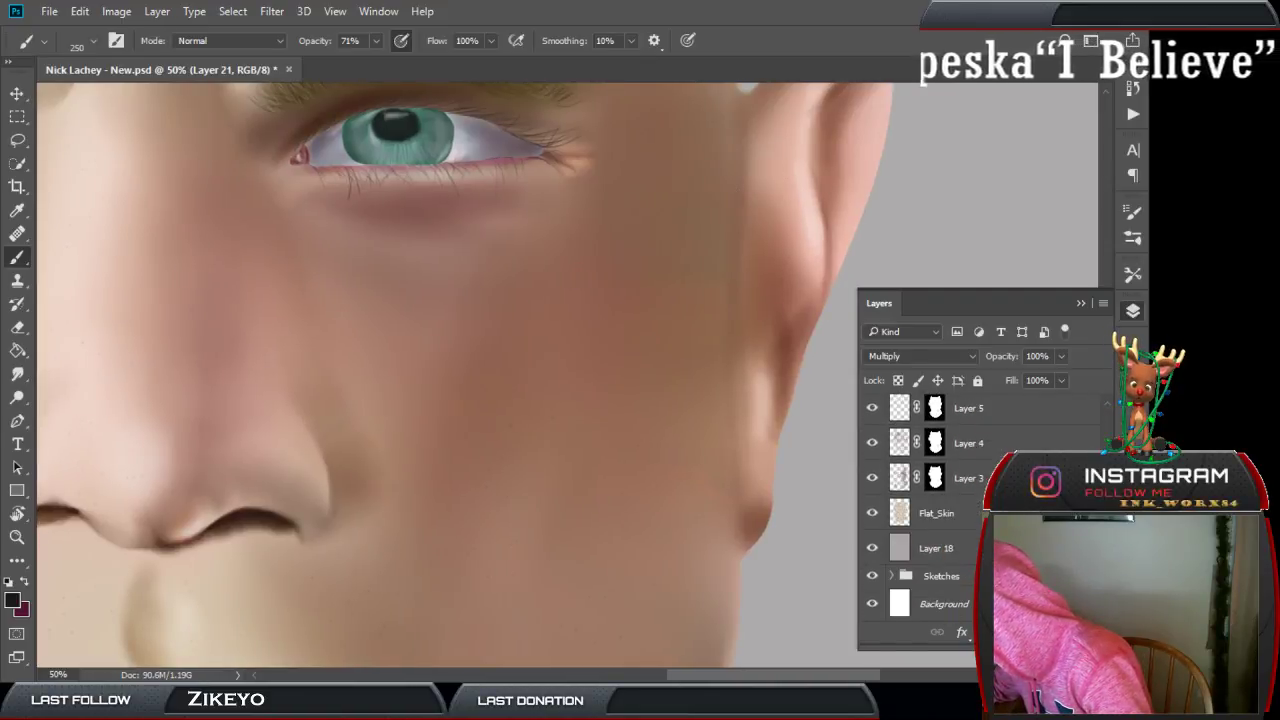
pyautogui.click(904, 484)
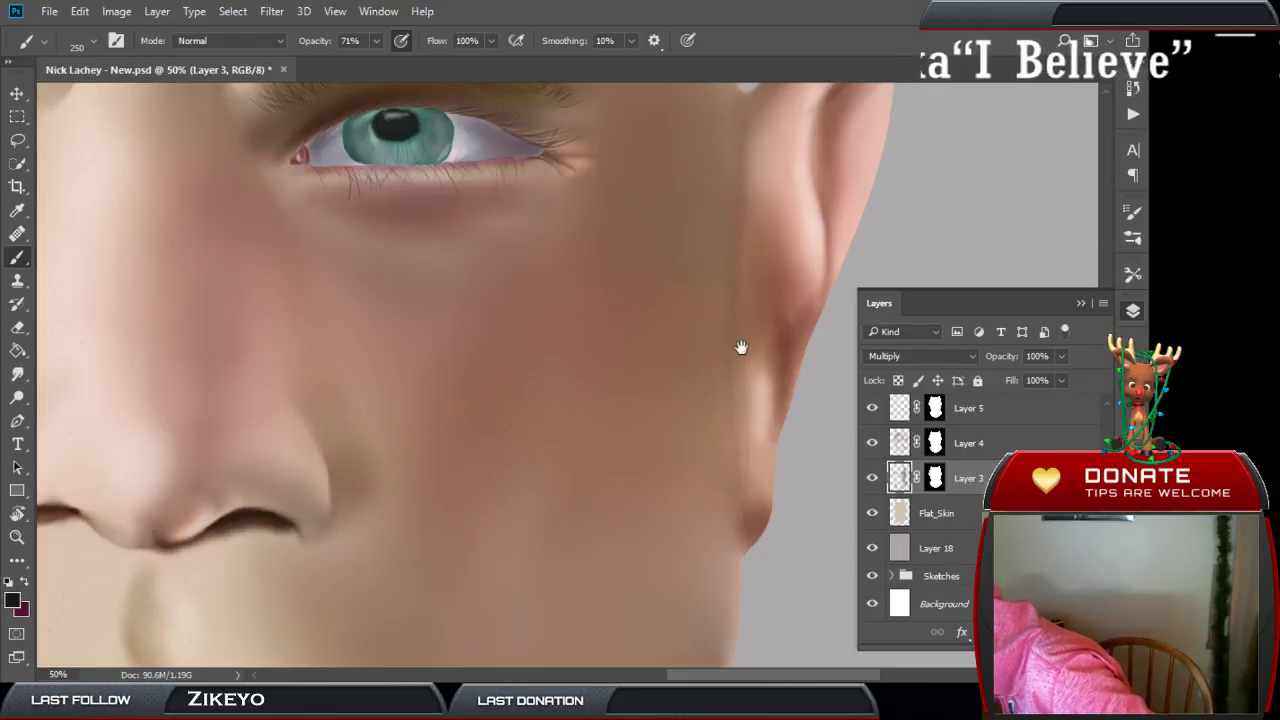
pyautogui.moveTo(706, 374); pyautogui.dragTo(760, 300)
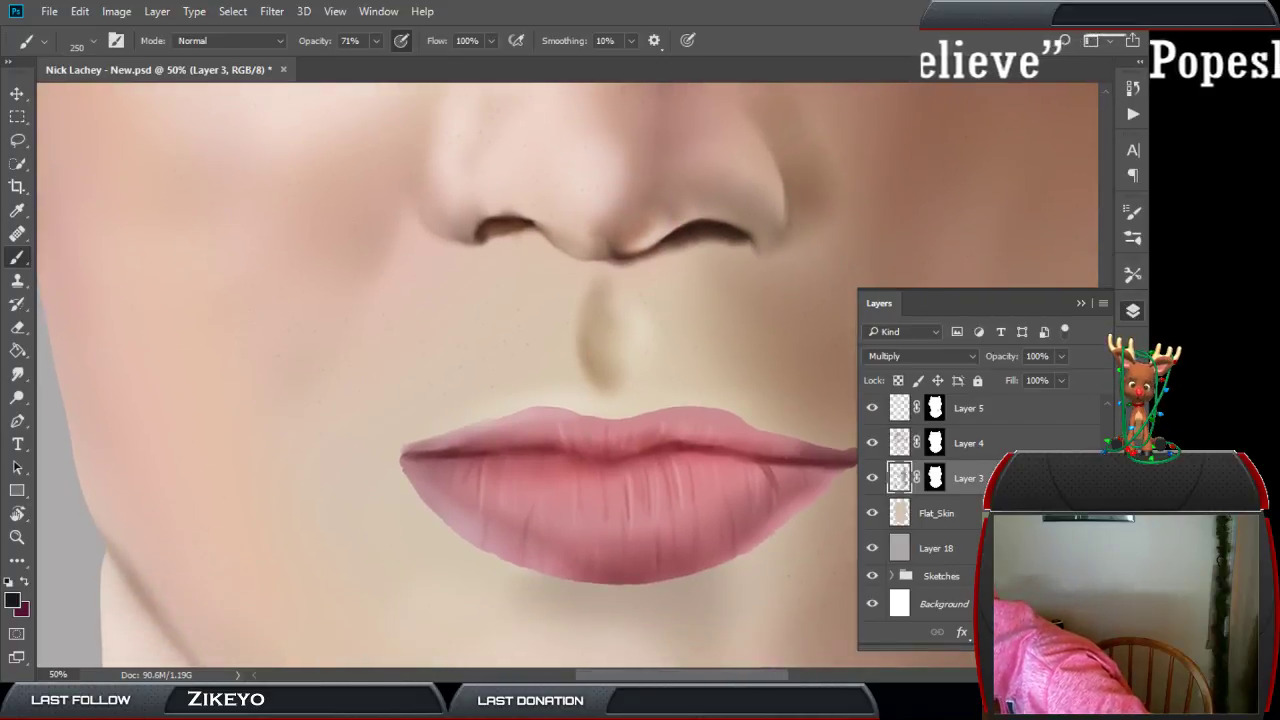
# Add a new layer directly above Layer 21 and mask it to the Flat_Skin outline.
pyautogui.scroll(3, 930, 510)
pyautogui.scroll(2, 930, 510)
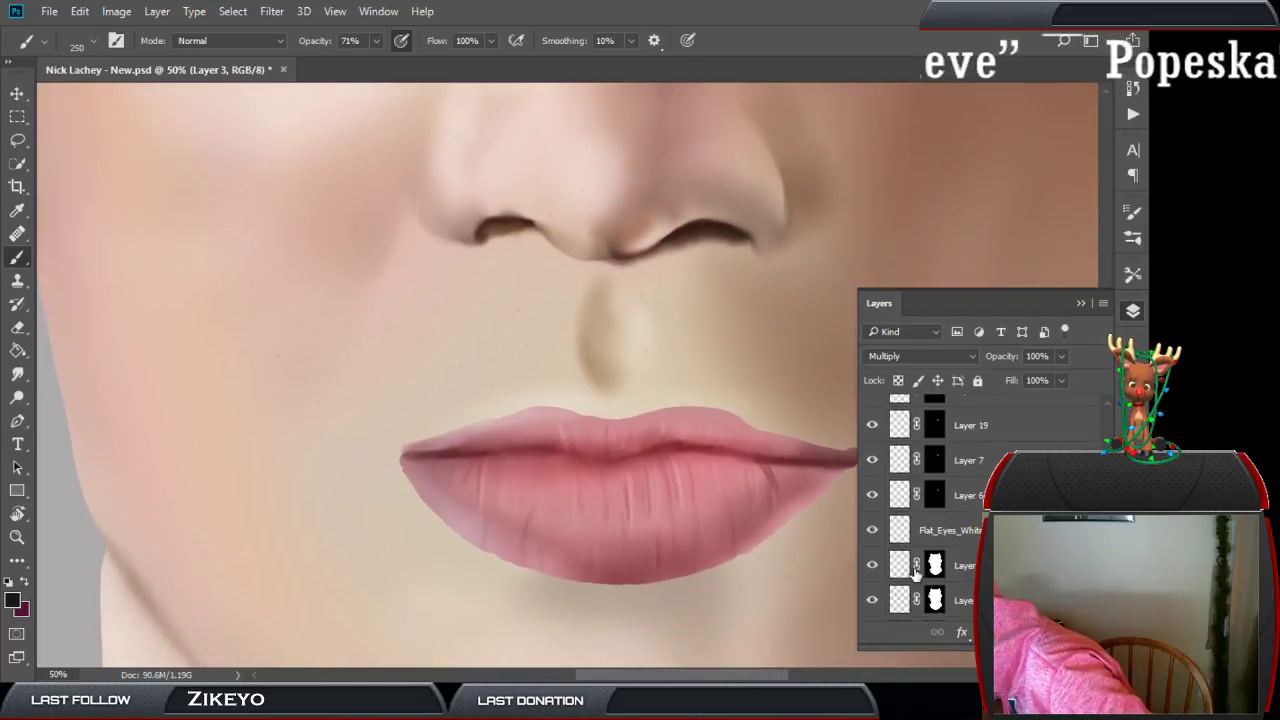
pyautogui.click(903, 568)
pyautogui.moveTo(777, 334); pyautogui.dragTo(805, 161)
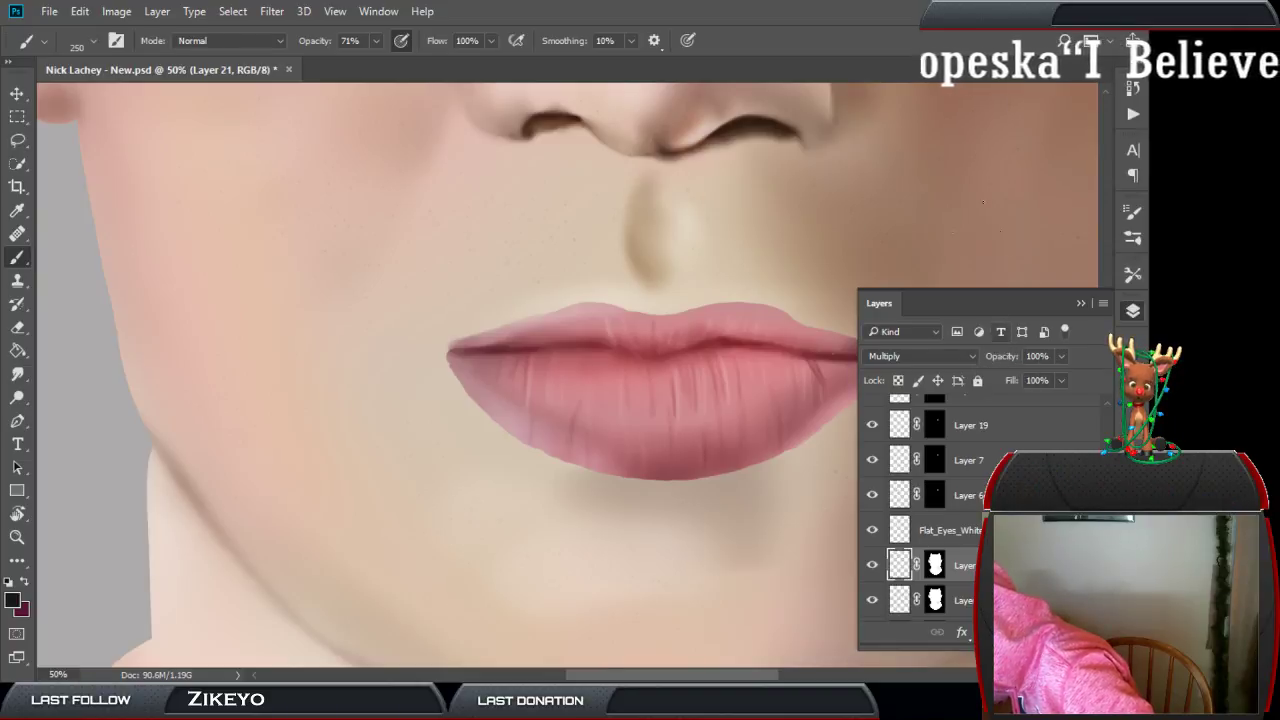
pyautogui.scroll(10, 748, 271)
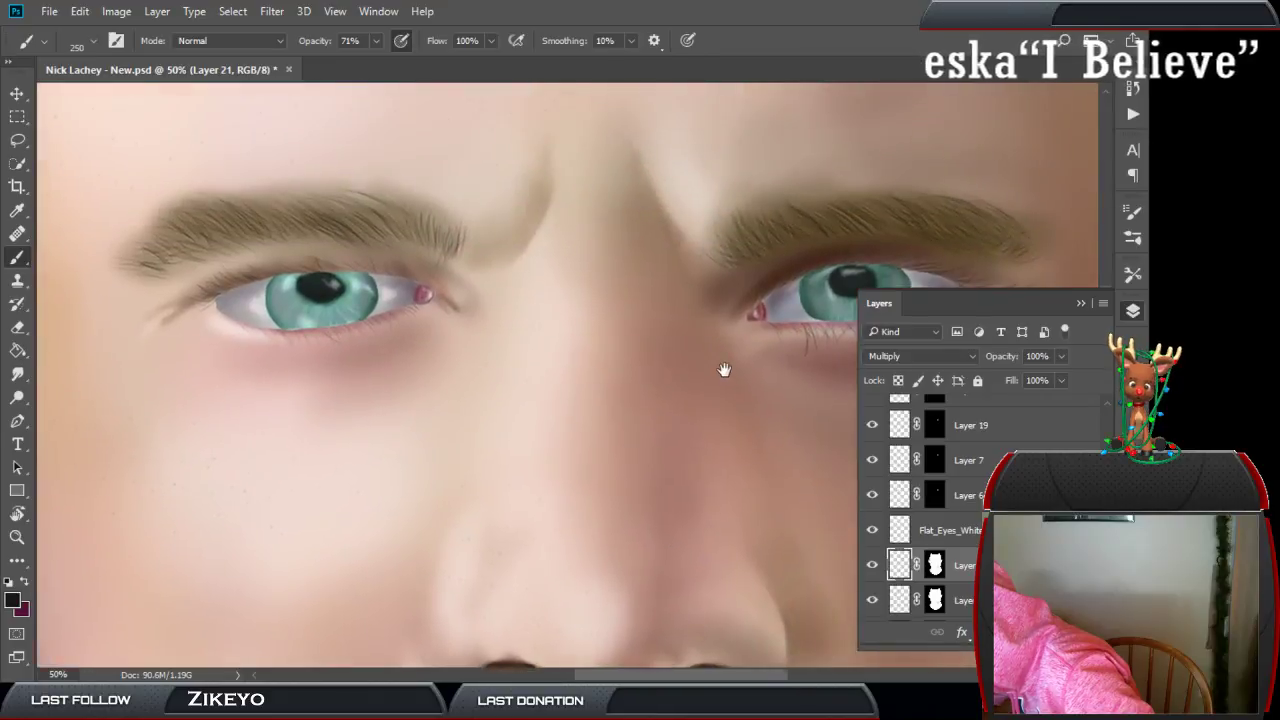
pyautogui.moveTo(730, 358); pyautogui.dragTo(735, 349)
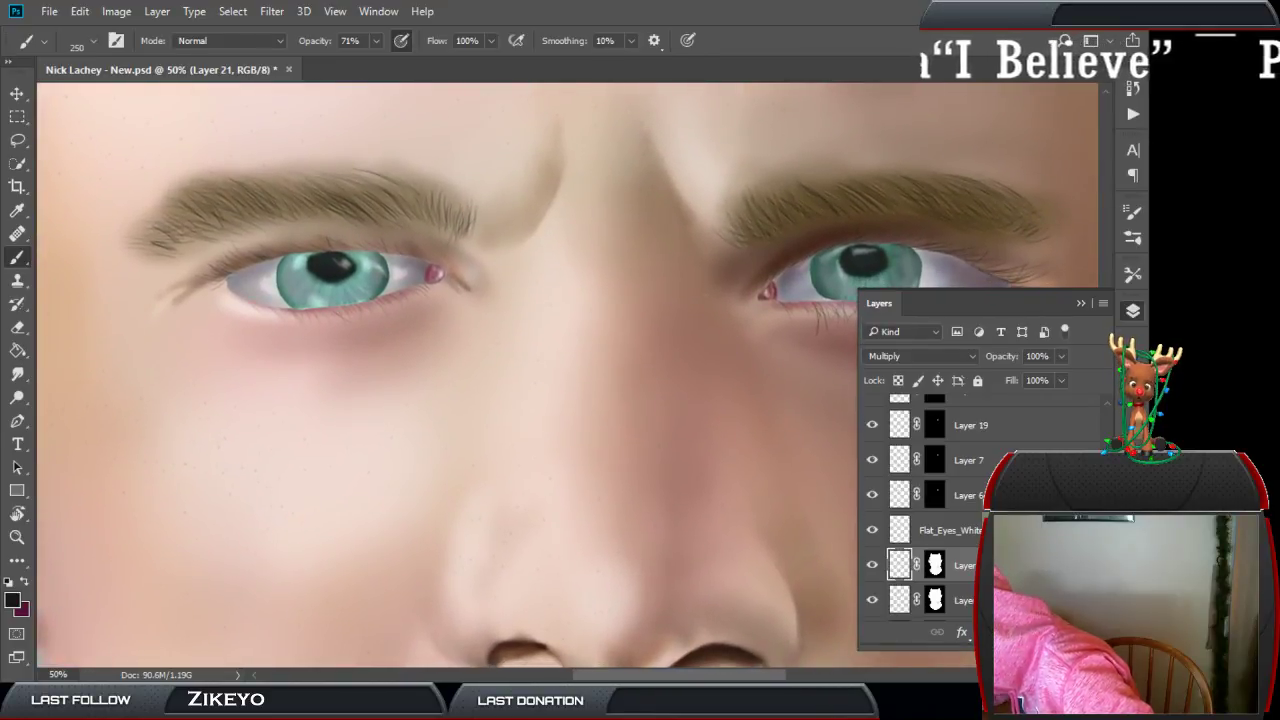
pyautogui.hotkey('ctrl', 'shift', 'alt', 'n')
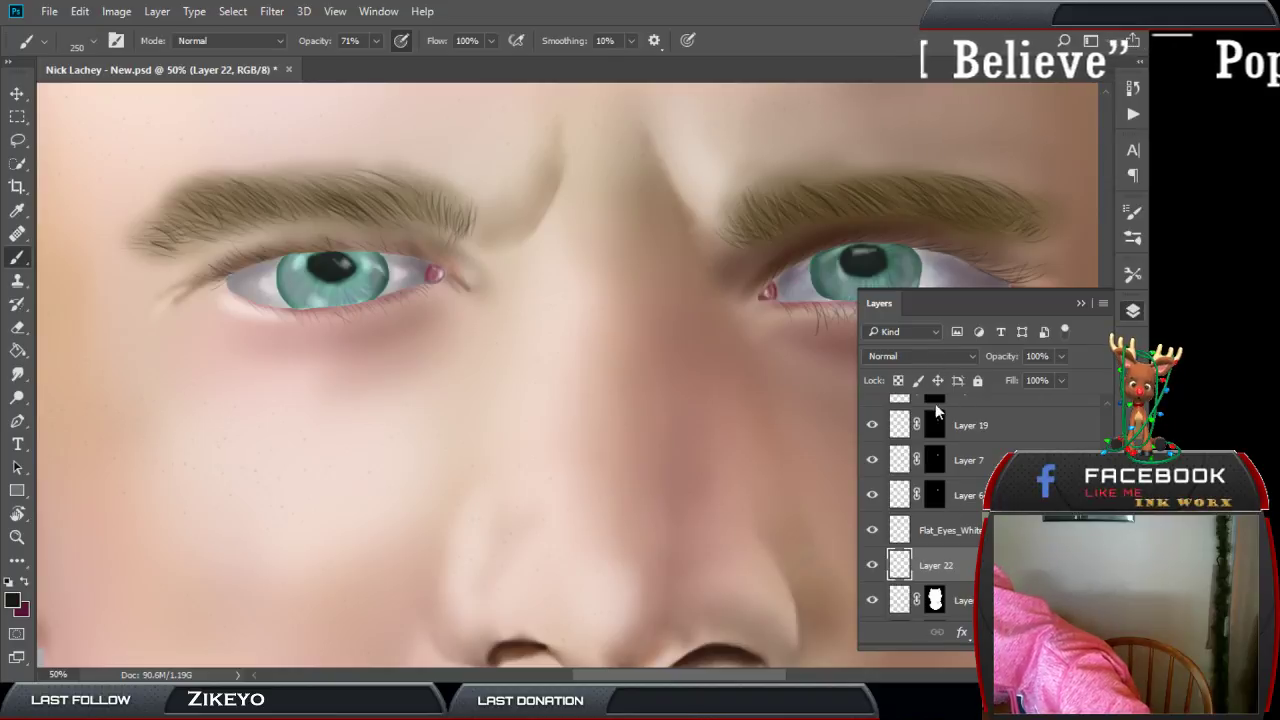
pyautogui.scroll(-5, 940, 525)
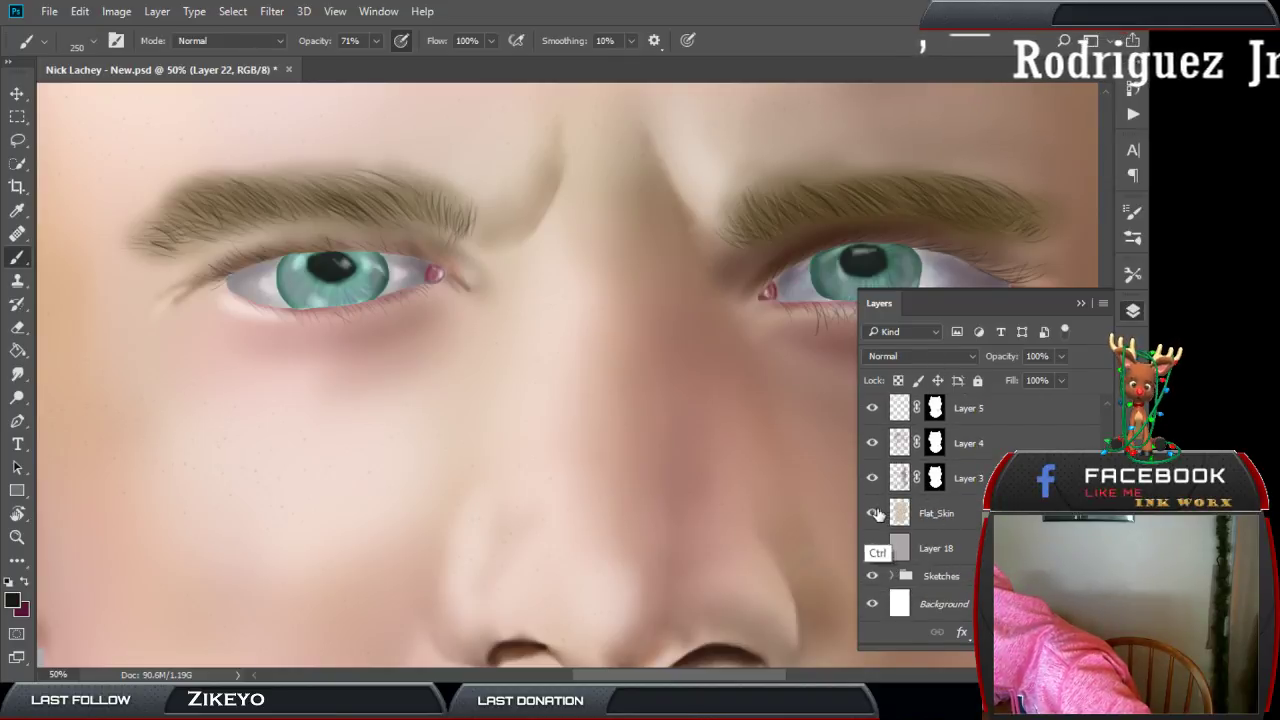
pyautogui.click(986, 632)
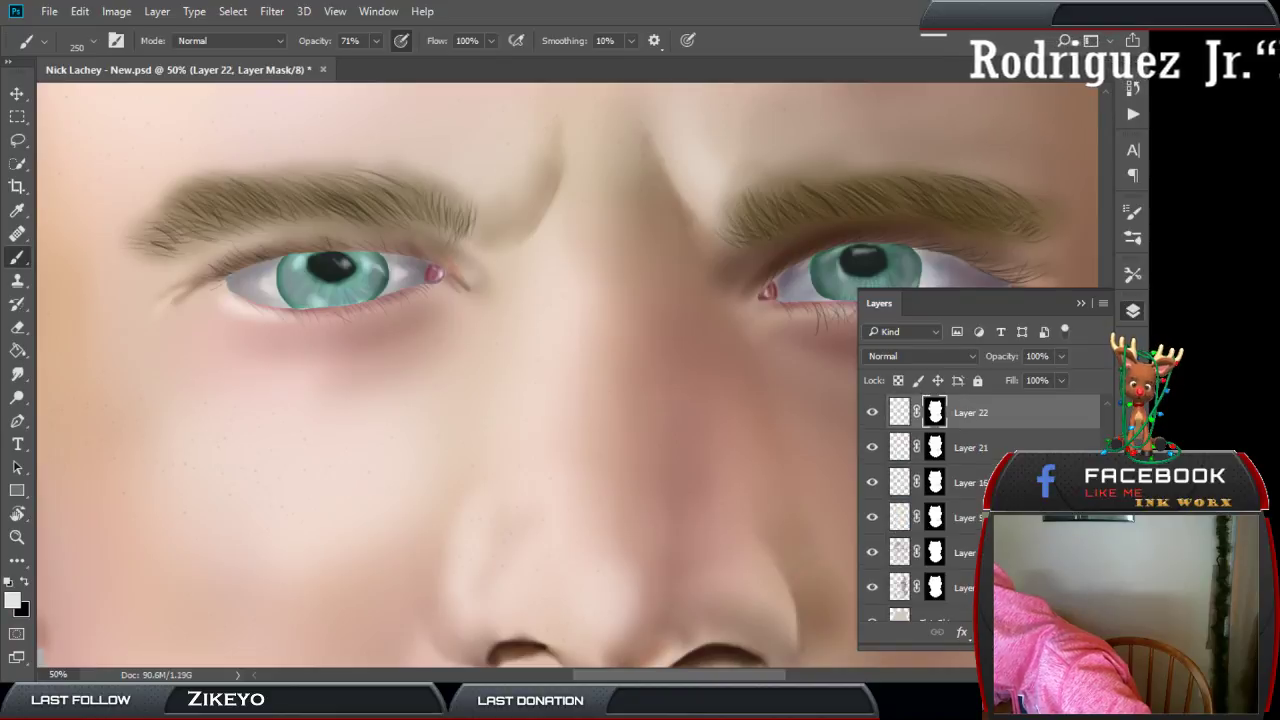
# Set the new layer's blend mode to Overlay and target its pixels instead of its mask.
pyautogui.scroll(5, 940, 490)
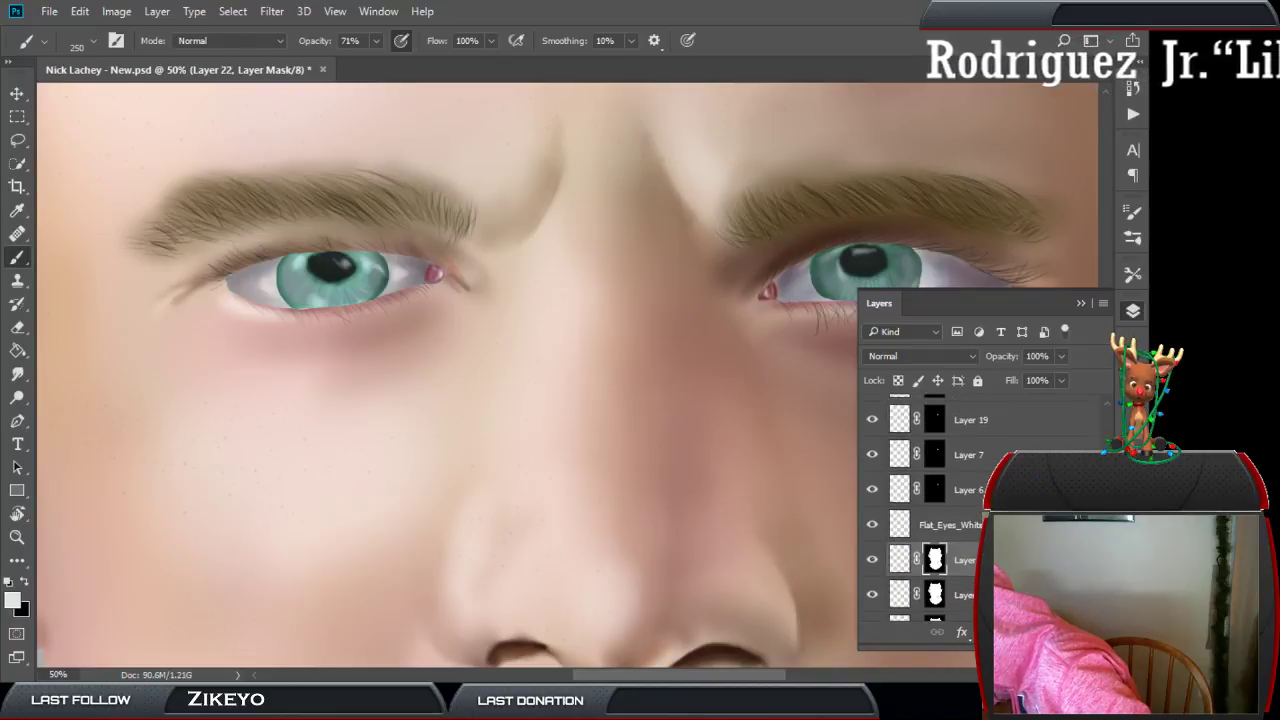
pyautogui.click(942, 358)
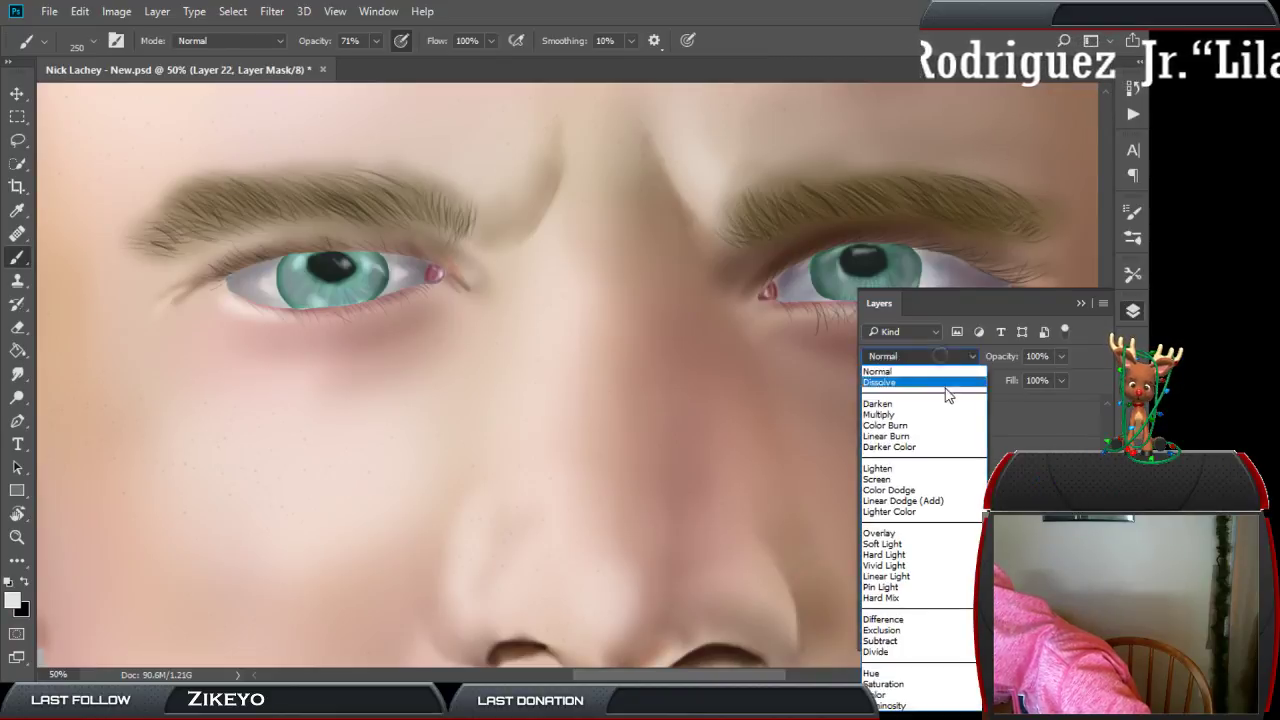
pyautogui.click(913, 537)
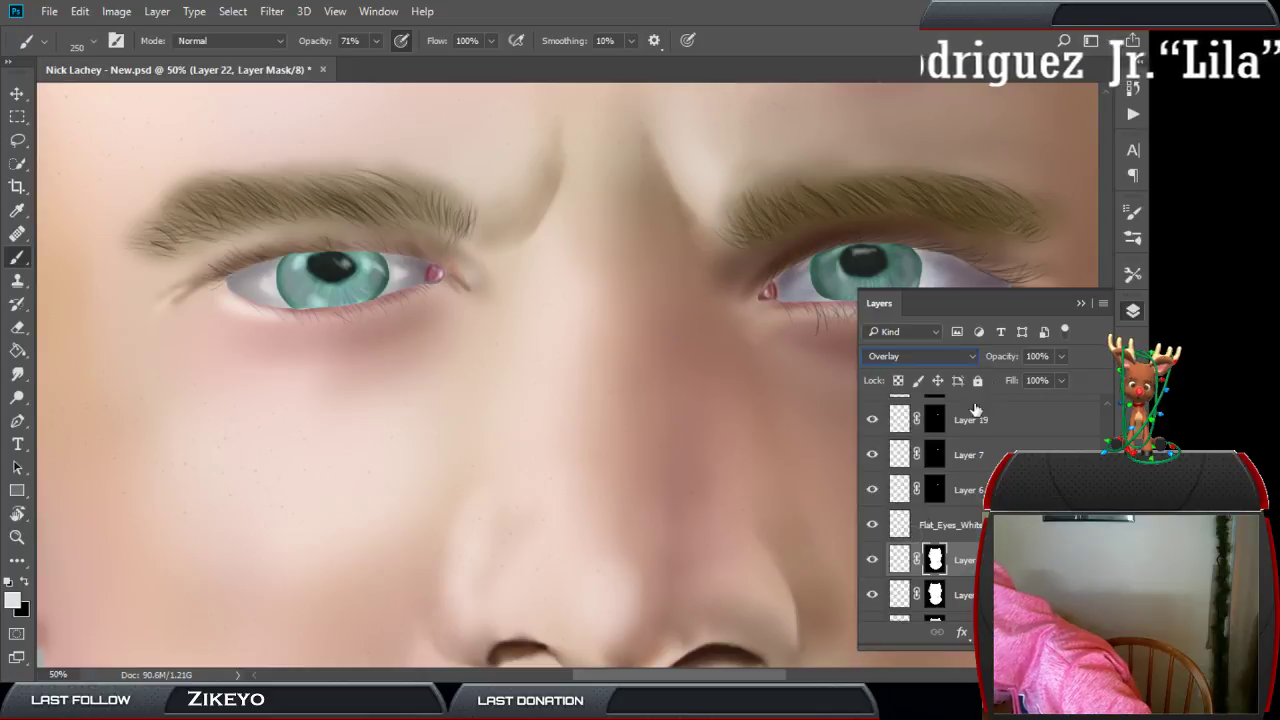
pyautogui.click(901, 561)
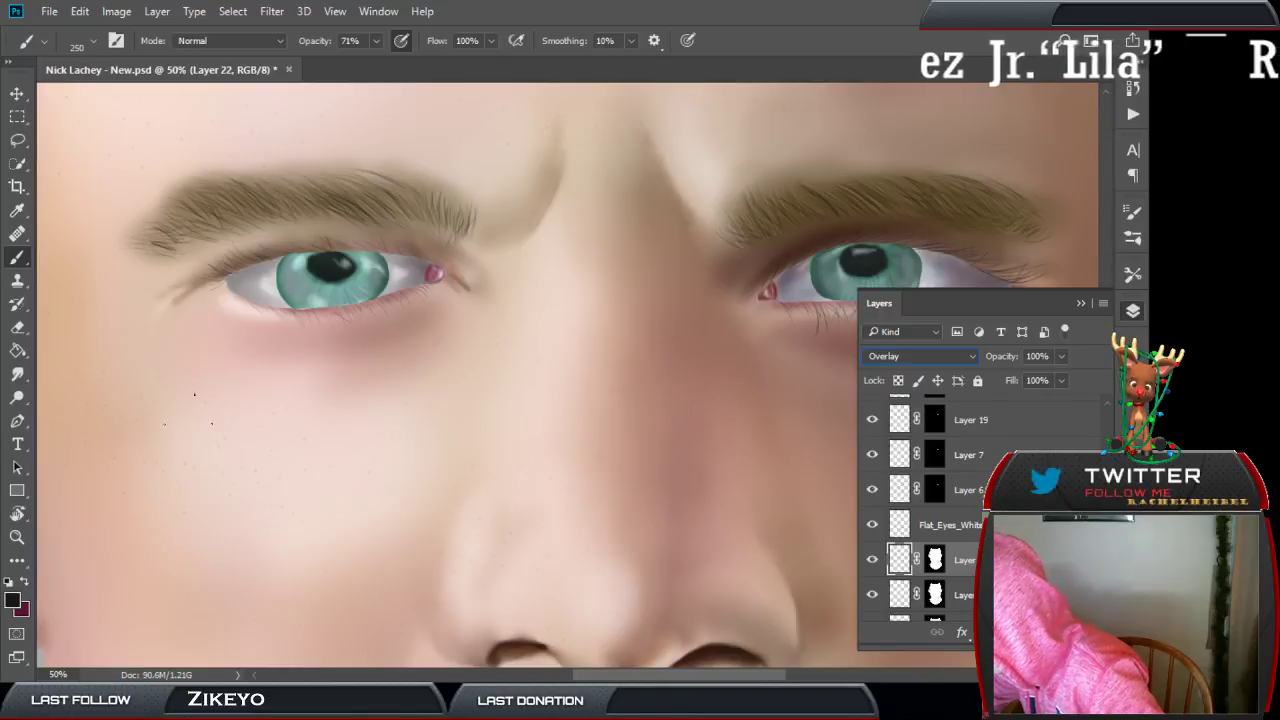
# Set the foreground colour to a pale skin tone sampled from the forehead.
pyautogui.click(12, 600)
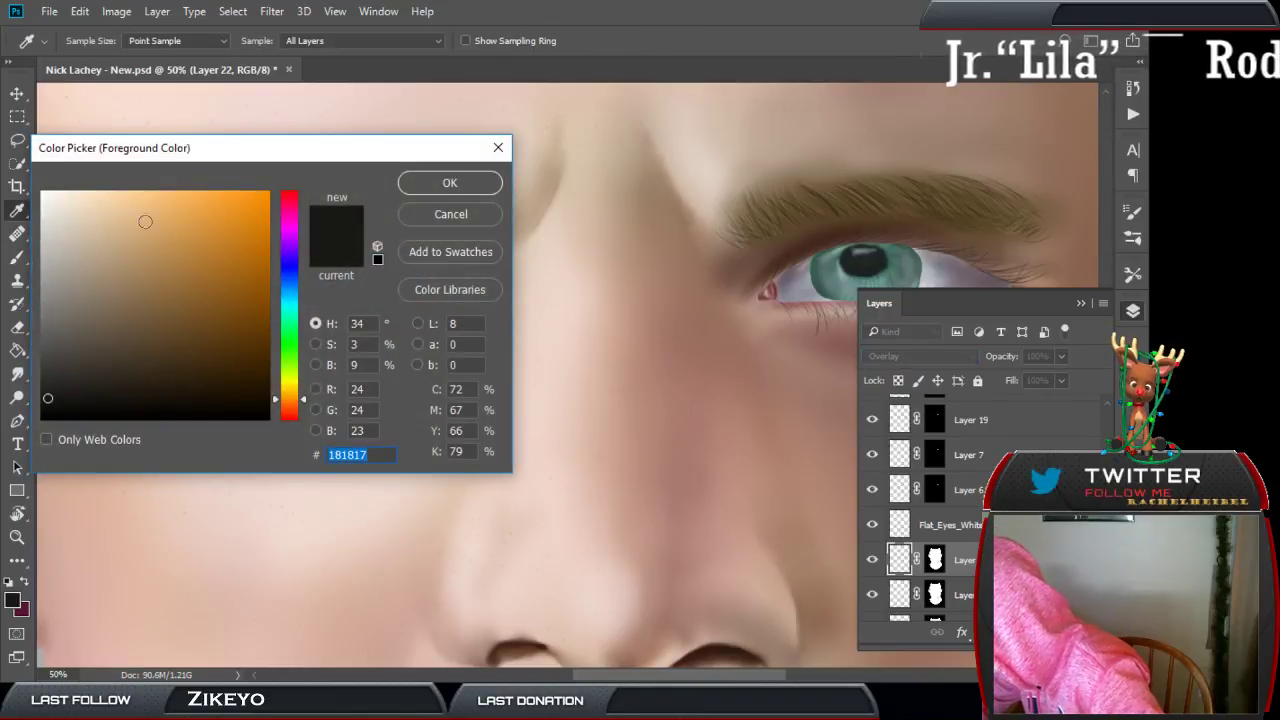
pyautogui.click(280, 122)
pyautogui.click(445, 184)
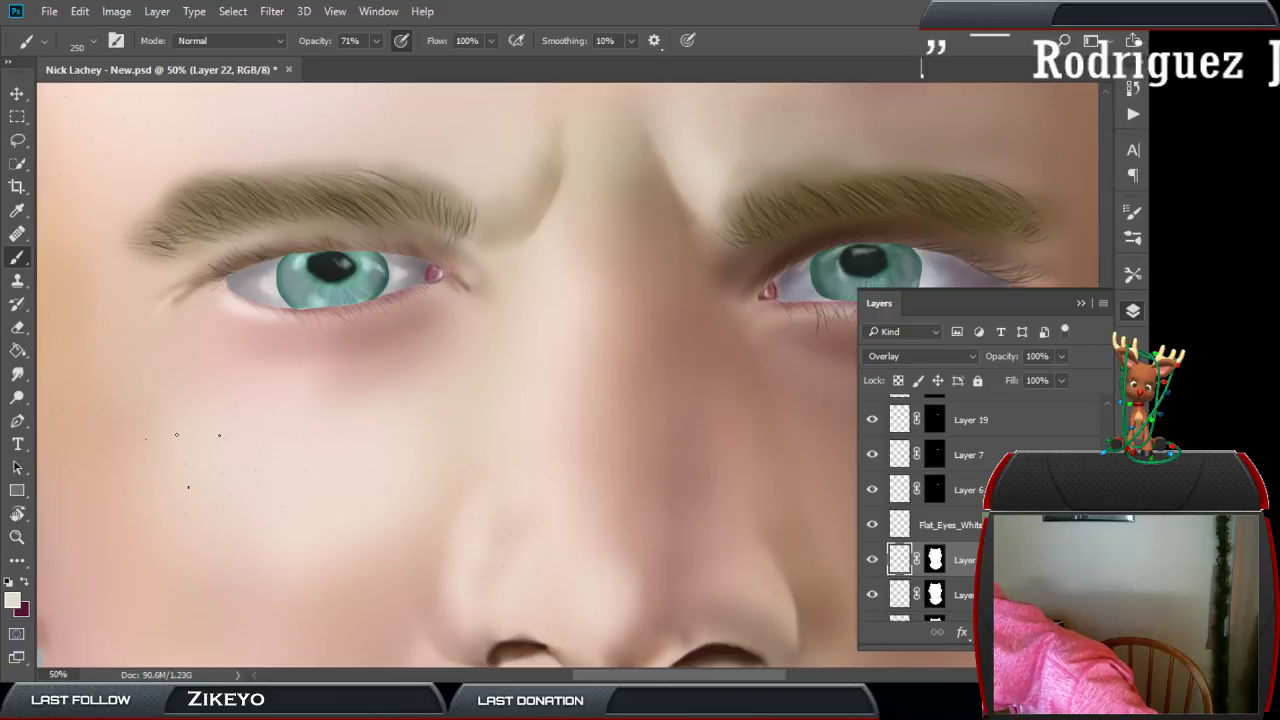
# Dab pale pore specks over the lit cheek, from below the eye down towards the jaw.
pyautogui.moveTo(549, 294); pyautogui.dragTo(716, 151)
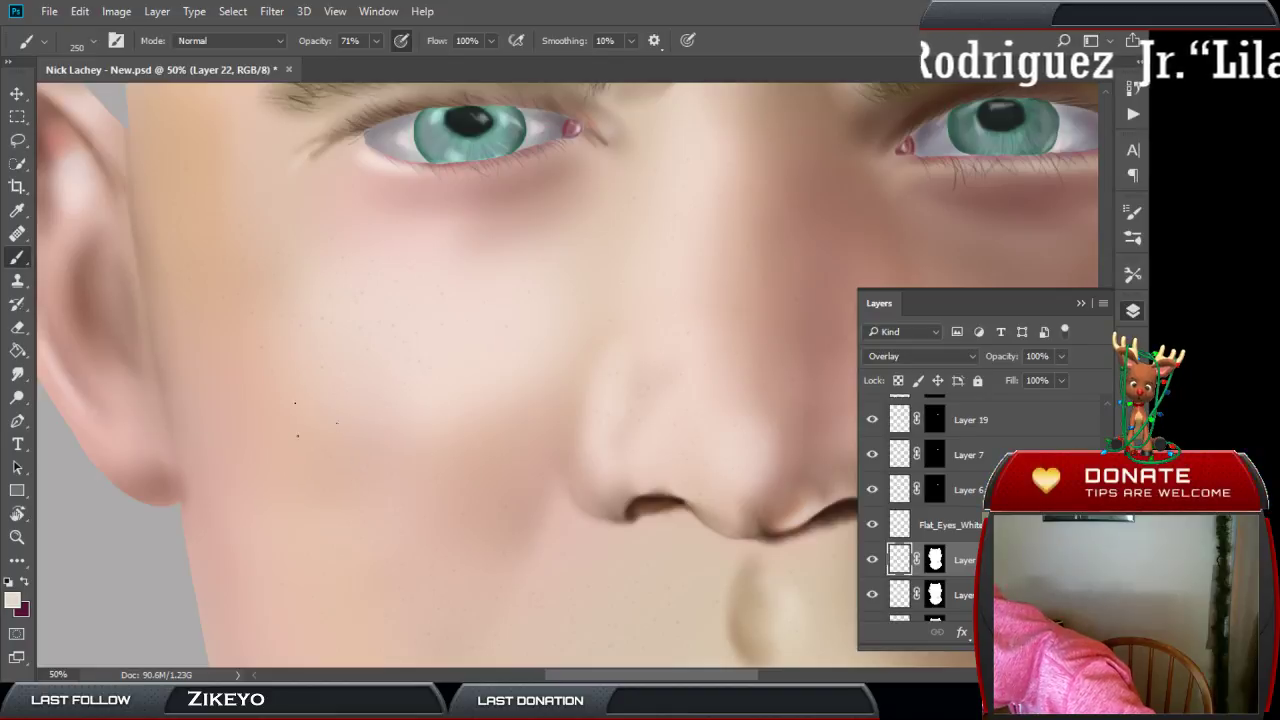
pyautogui.moveTo(495, 345); pyautogui.dragTo(486, 251)
pyautogui.moveTo(489, 320); pyautogui.dragTo(488, 259)
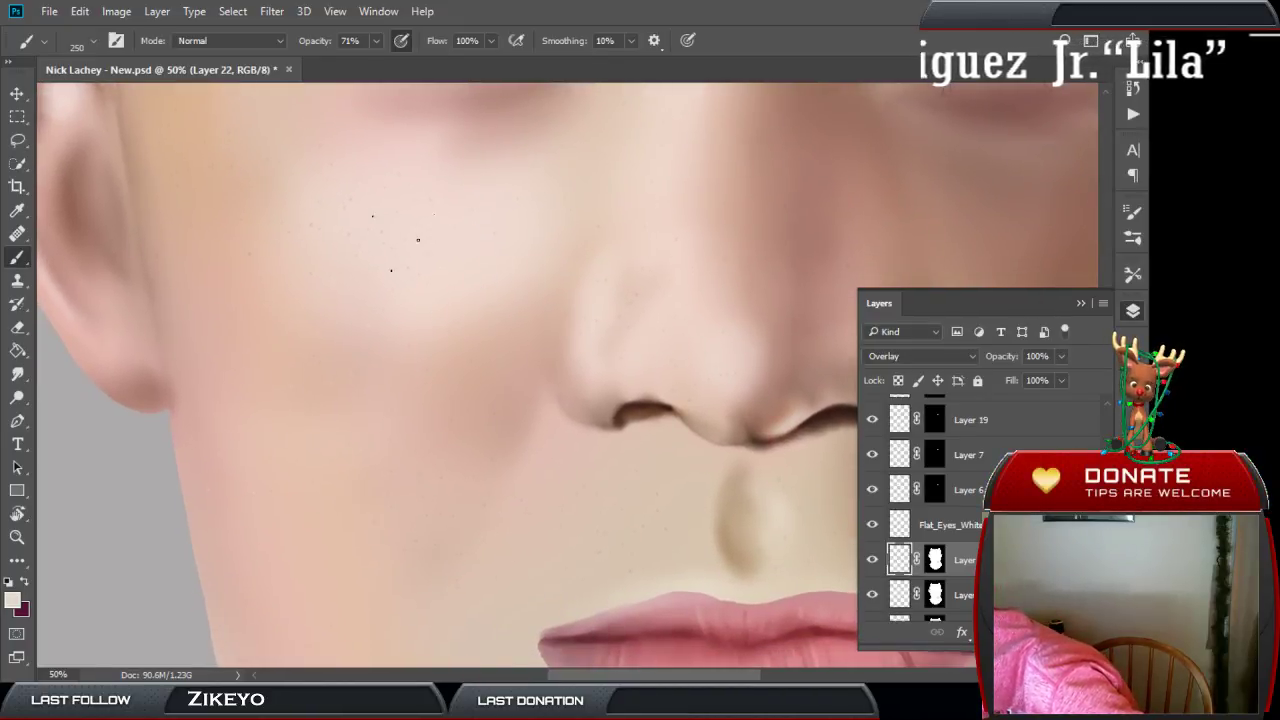
pyautogui.moveTo(480, 400); pyautogui.dragTo(491, 262)
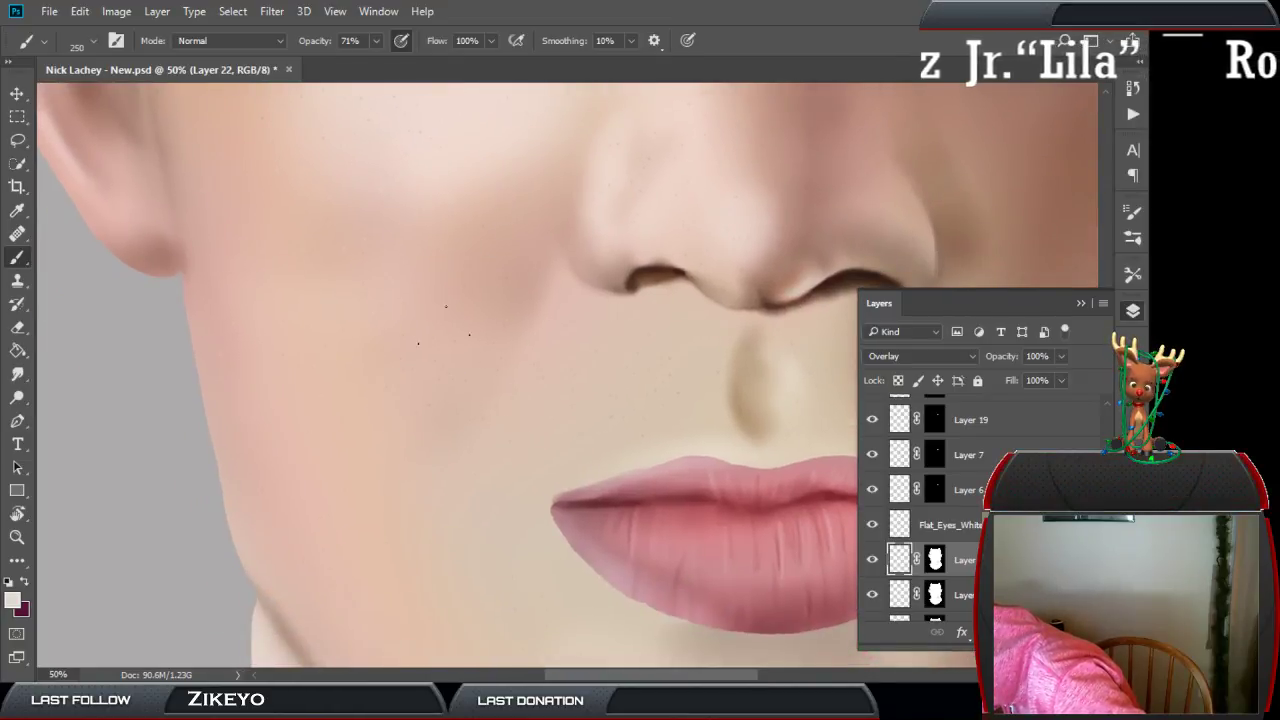
# Dab pale pore specks on the skin above the upper lip, around the mouth and over the chin.
pyautogui.moveTo(617, 289); pyautogui.dragTo(517, 204)
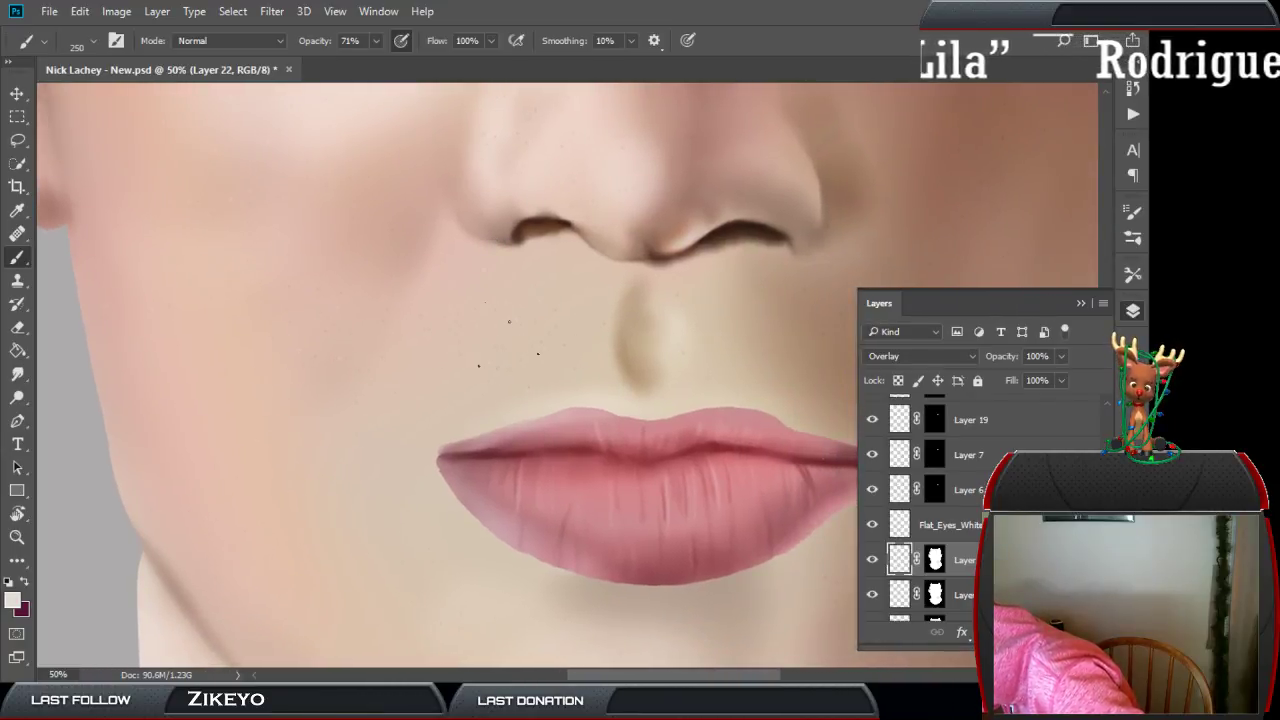
pyautogui.moveTo(629, 229); pyautogui.dragTo(606, 177)
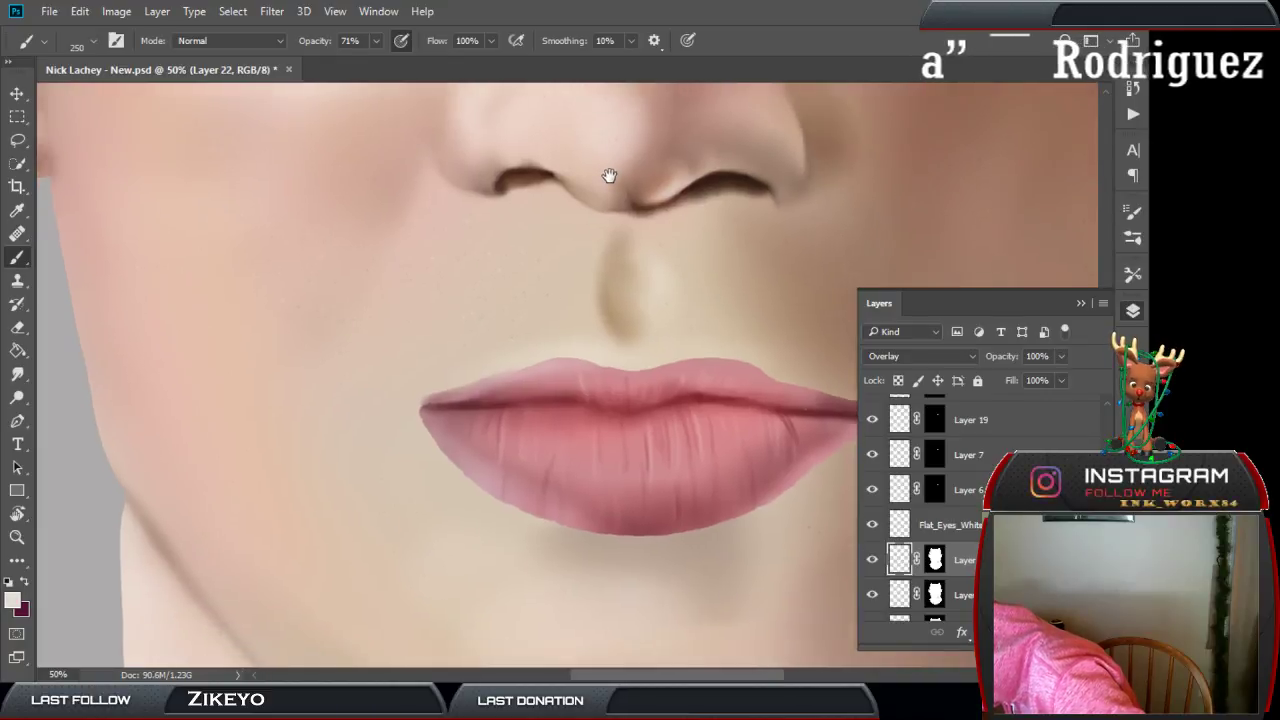
pyautogui.moveTo(698, 267); pyautogui.dragTo(660, 246)
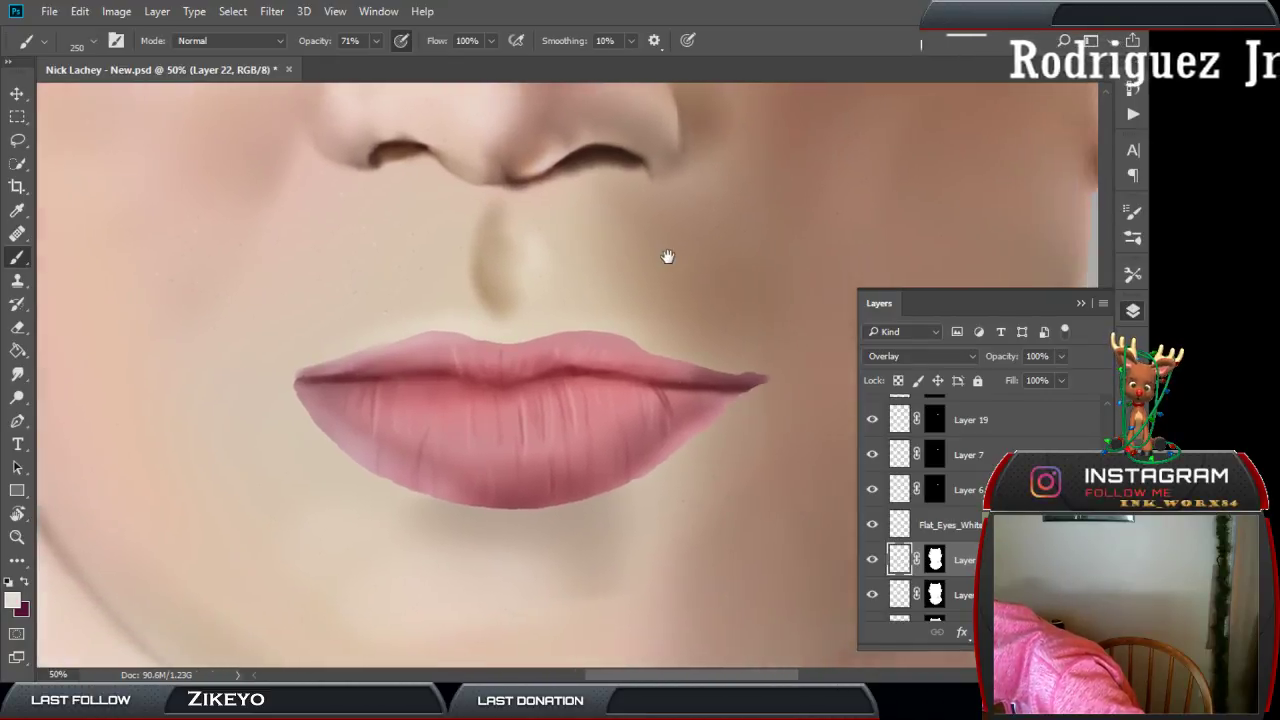
pyautogui.moveTo(743, 238); pyautogui.dragTo(700, 122)
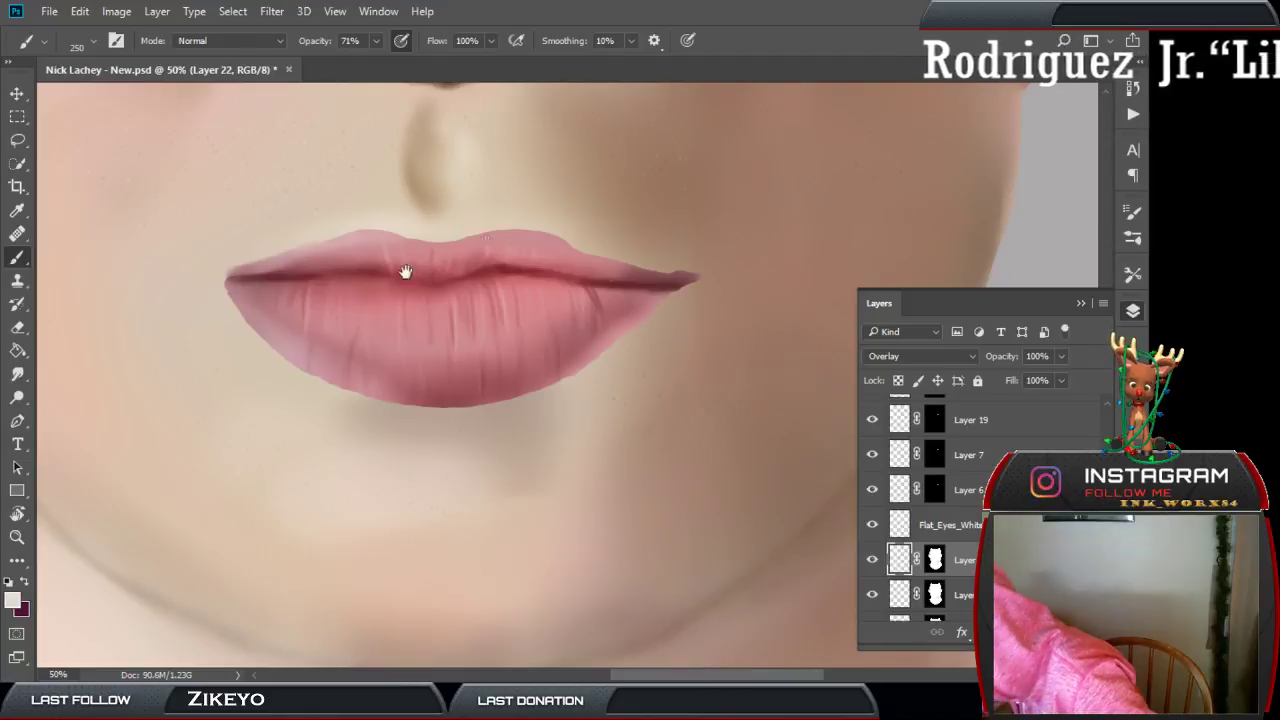
# Dab pale pore specks over the shaded cheek beside the ear and across the bridge of the nose.
pyautogui.moveTo(609, 370); pyautogui.dragTo(509, 500)
pyautogui.moveTo(760, 90); pyautogui.dragTo(691, 266)
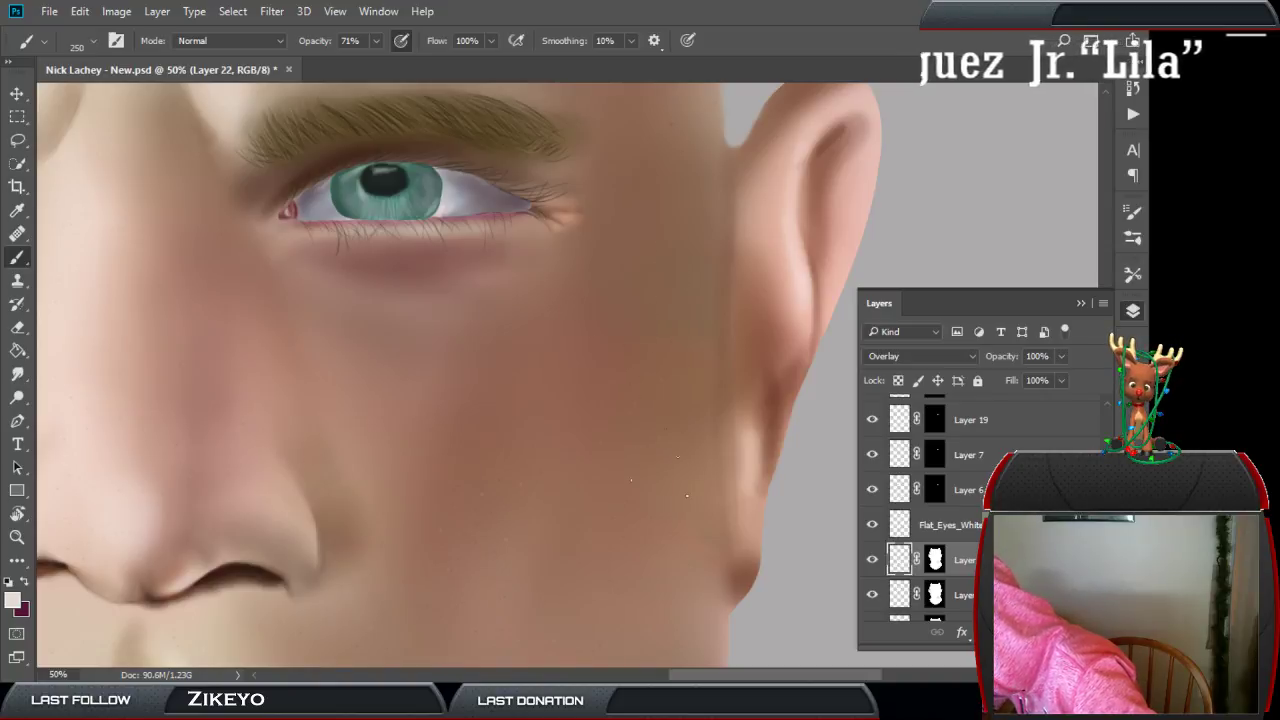
pyautogui.moveTo(757, 207); pyautogui.dragTo(935, 314)
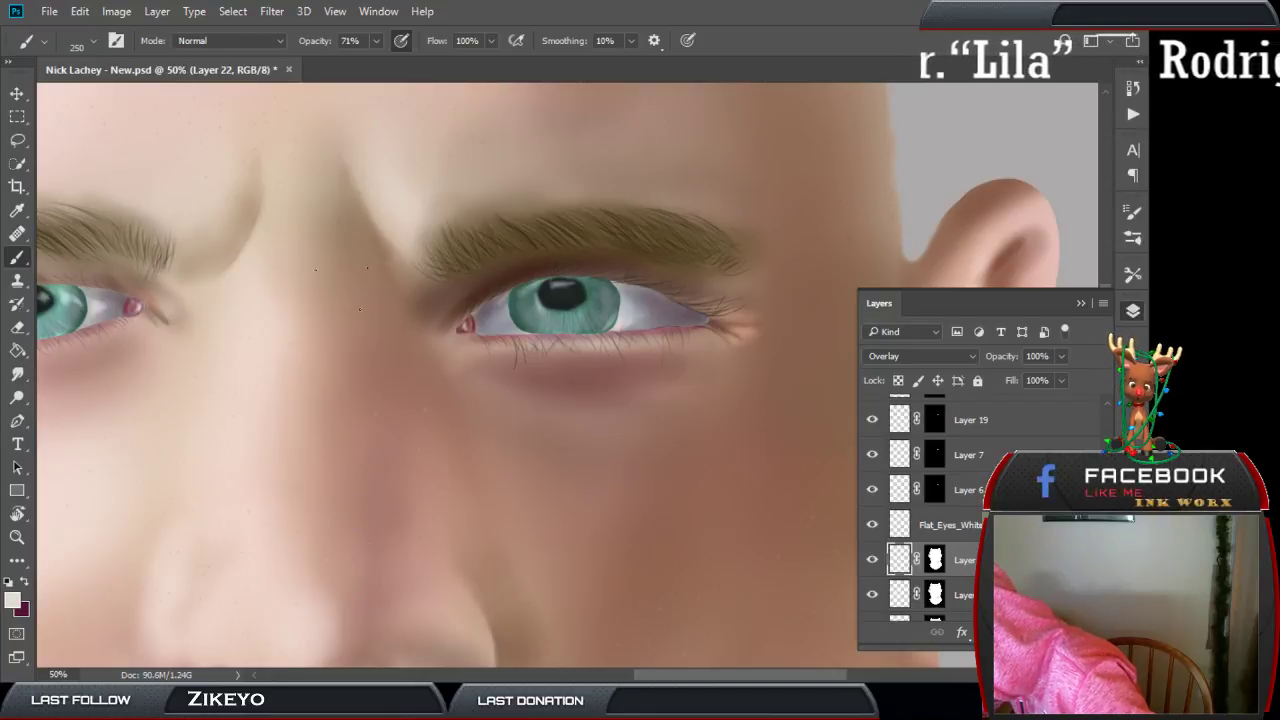
# Dab pale pore specks across the forehead from the shaded temple to the lit side, and check the whole face.
pyautogui.moveTo(571, 114); pyautogui.dragTo(588, 387)
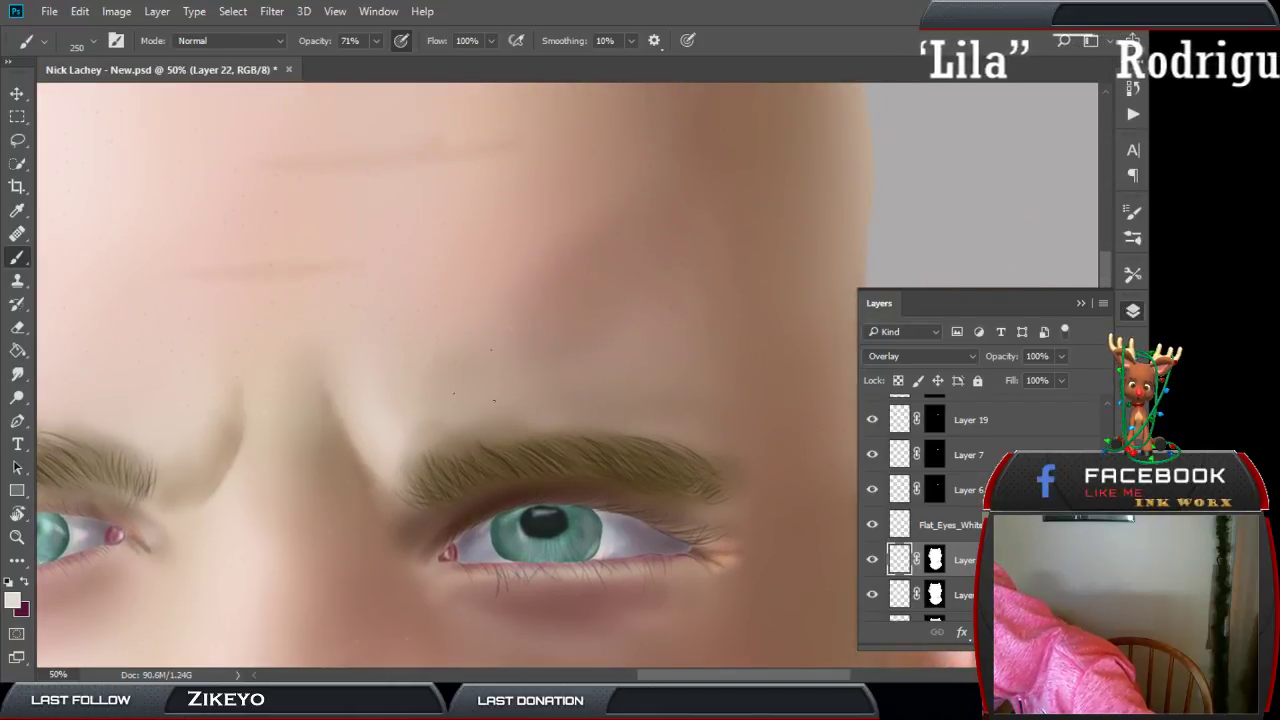
pyautogui.moveTo(600, 166); pyautogui.dragTo(564, 366)
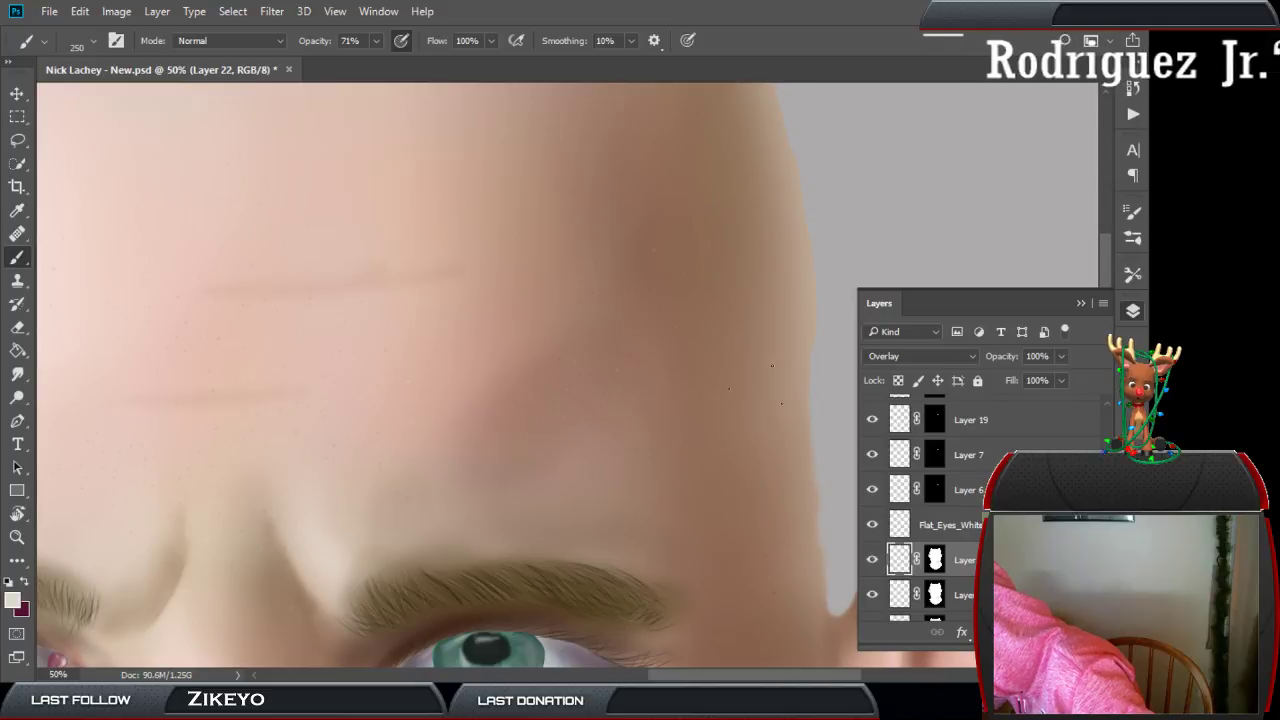
pyautogui.scroll(3, 760, 415)
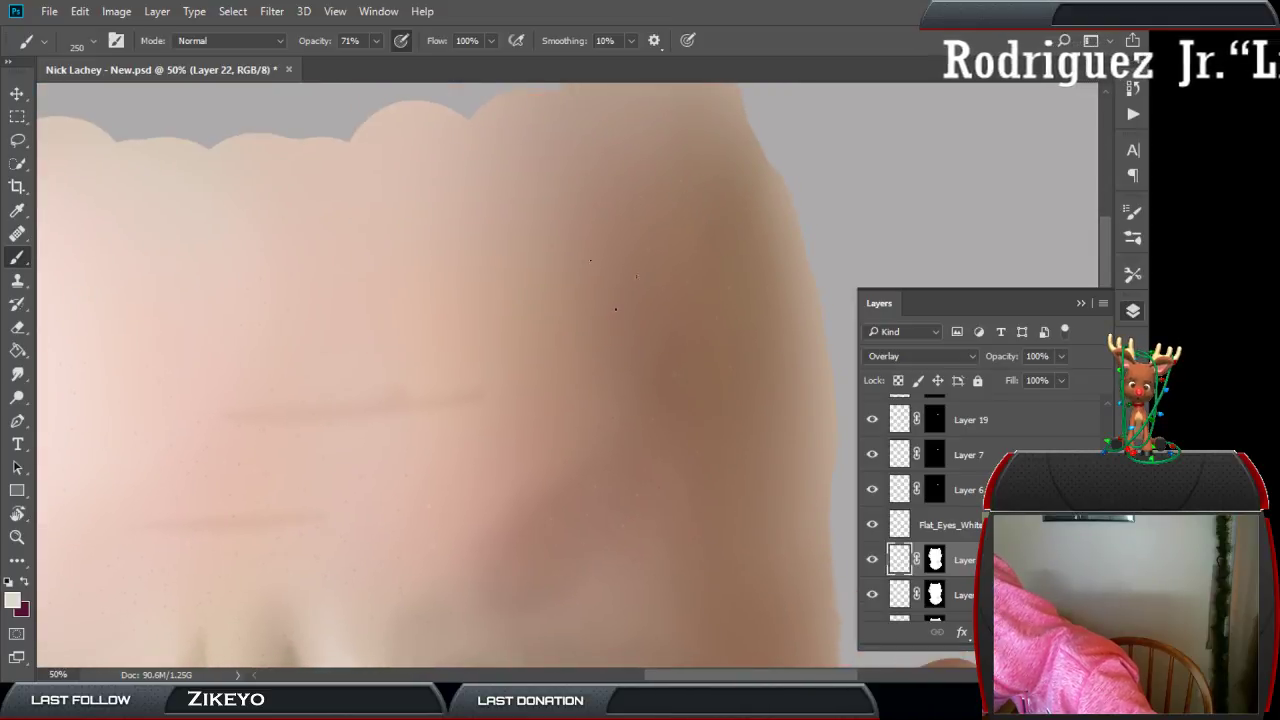
pyautogui.moveTo(594, 191); pyautogui.dragTo(649, 158)
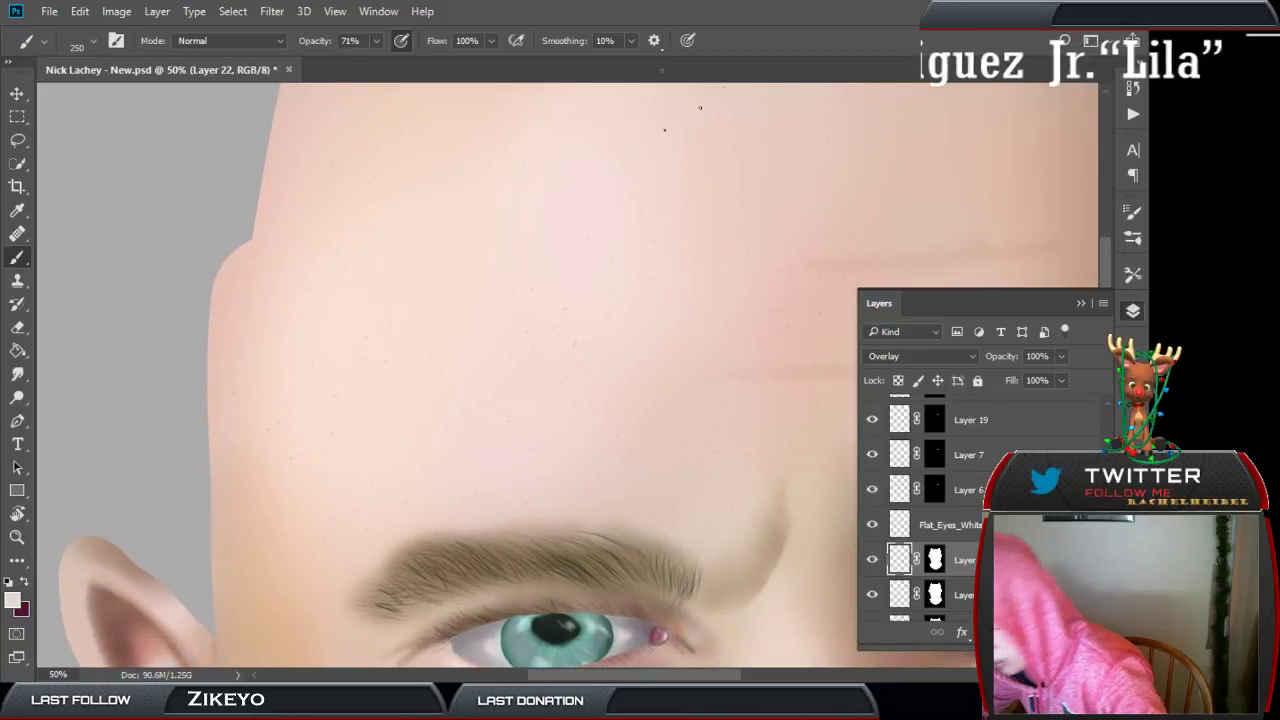
pyautogui.hotkey('ctrl', '-')
pyautogui.hotkey('ctrl', '-')
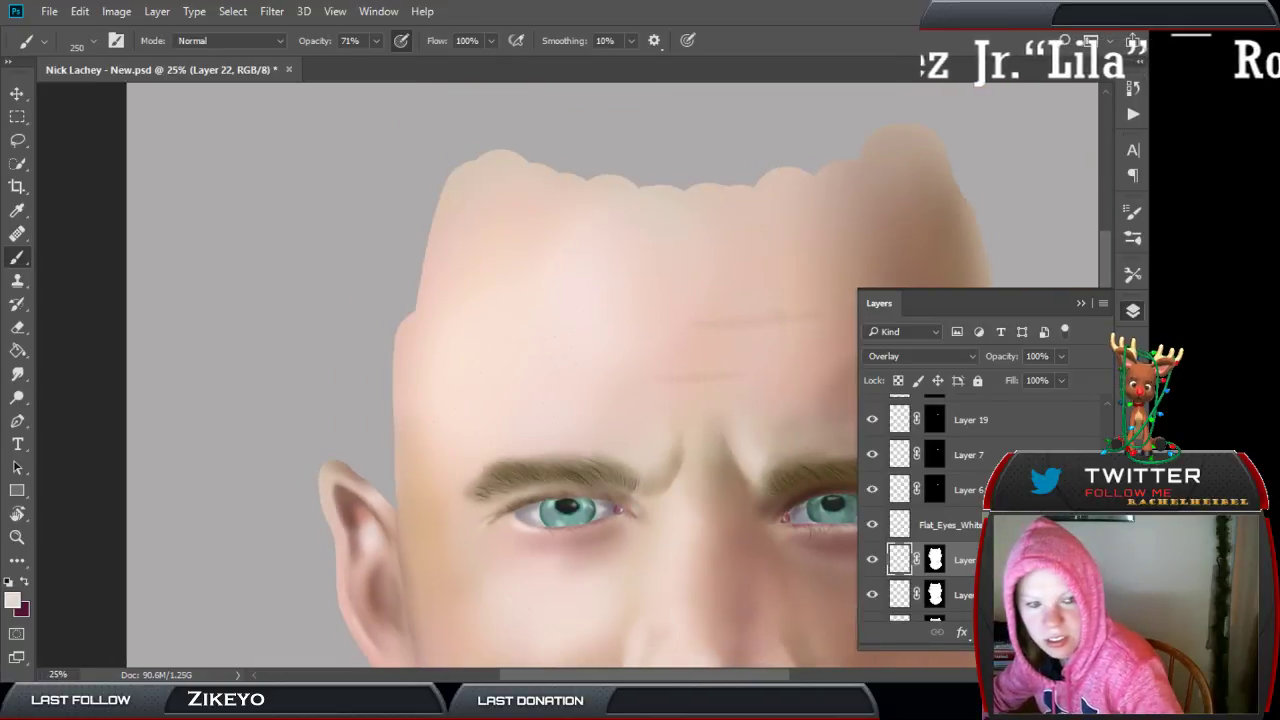
pyautogui.moveTo(884, 333); pyautogui.dragTo(731, 223)
pyautogui.moveTo(729, 298); pyautogui.dragTo(773, 204)
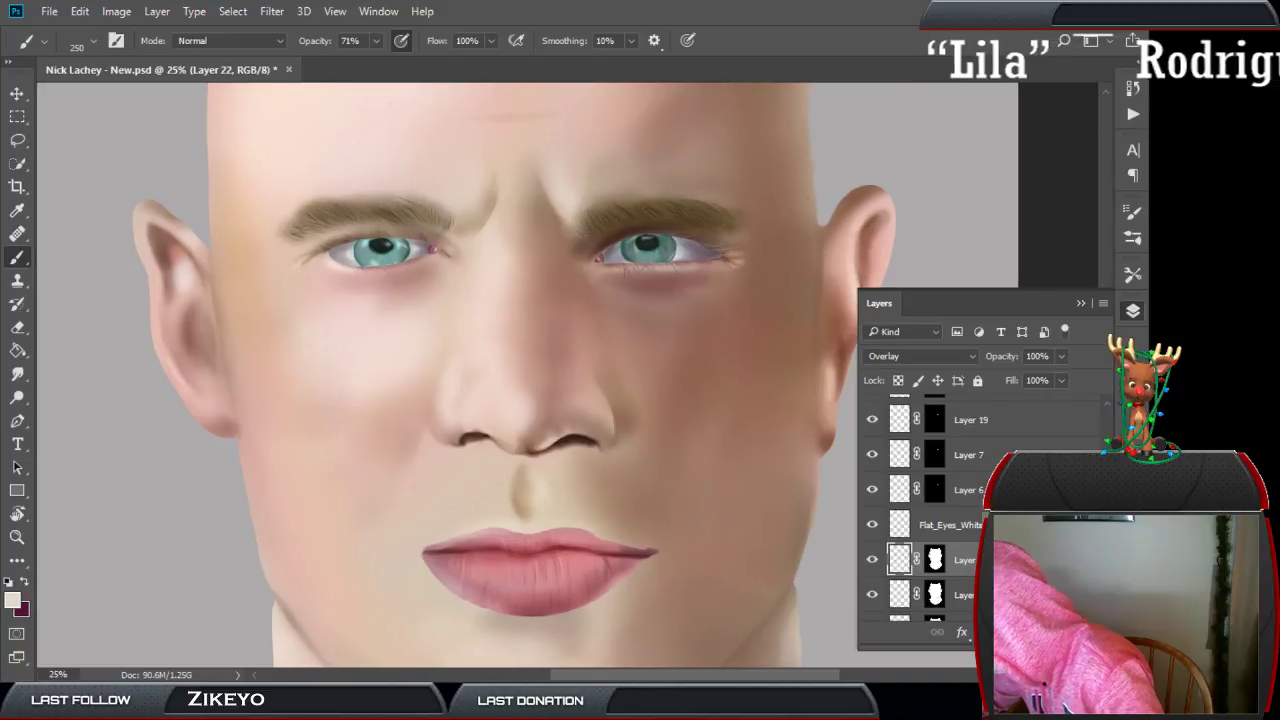
# Switch to the Soft Round brush preset for adding individual pale pores to the lit cheek.
pyautogui.hotkey('ctrl', '+')
pyautogui.hotkey('ctrl', '+')
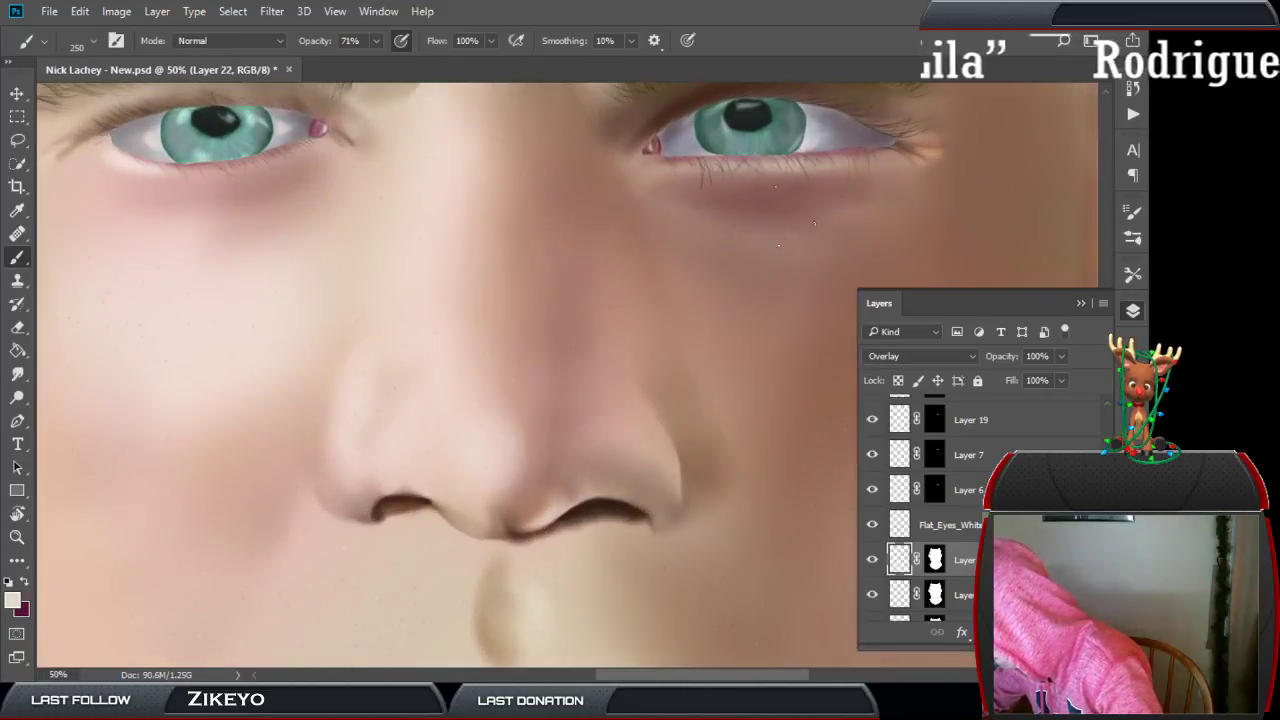
pyautogui.moveTo(620, 329); pyautogui.dragTo(686, 286)
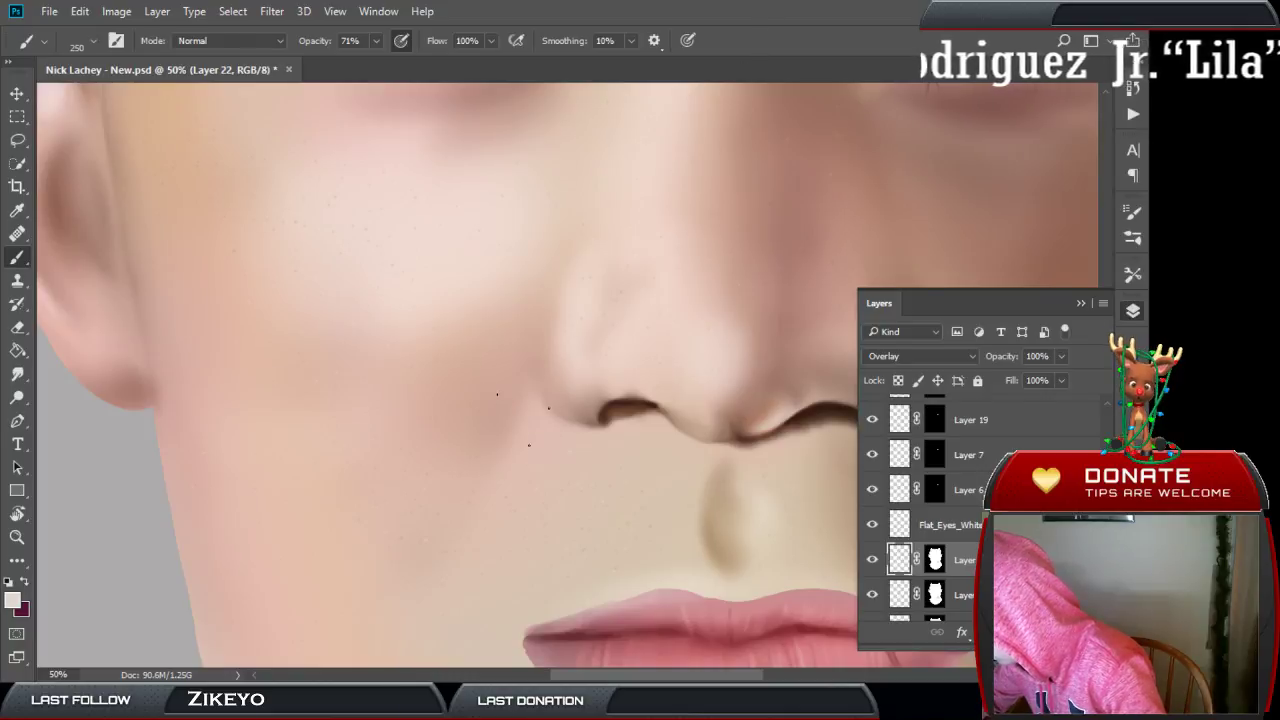
pyautogui.rightClick(486, 436)
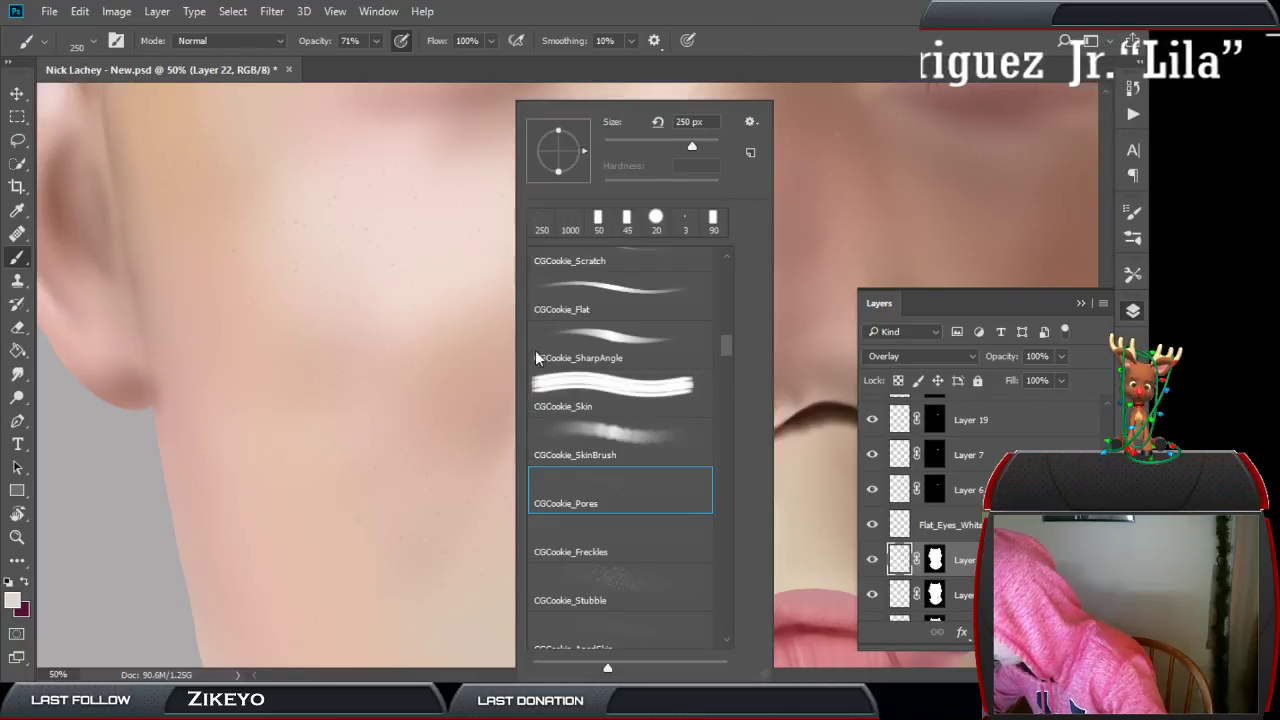
pyautogui.moveTo(725, 344); pyautogui.dragTo(728, 252)
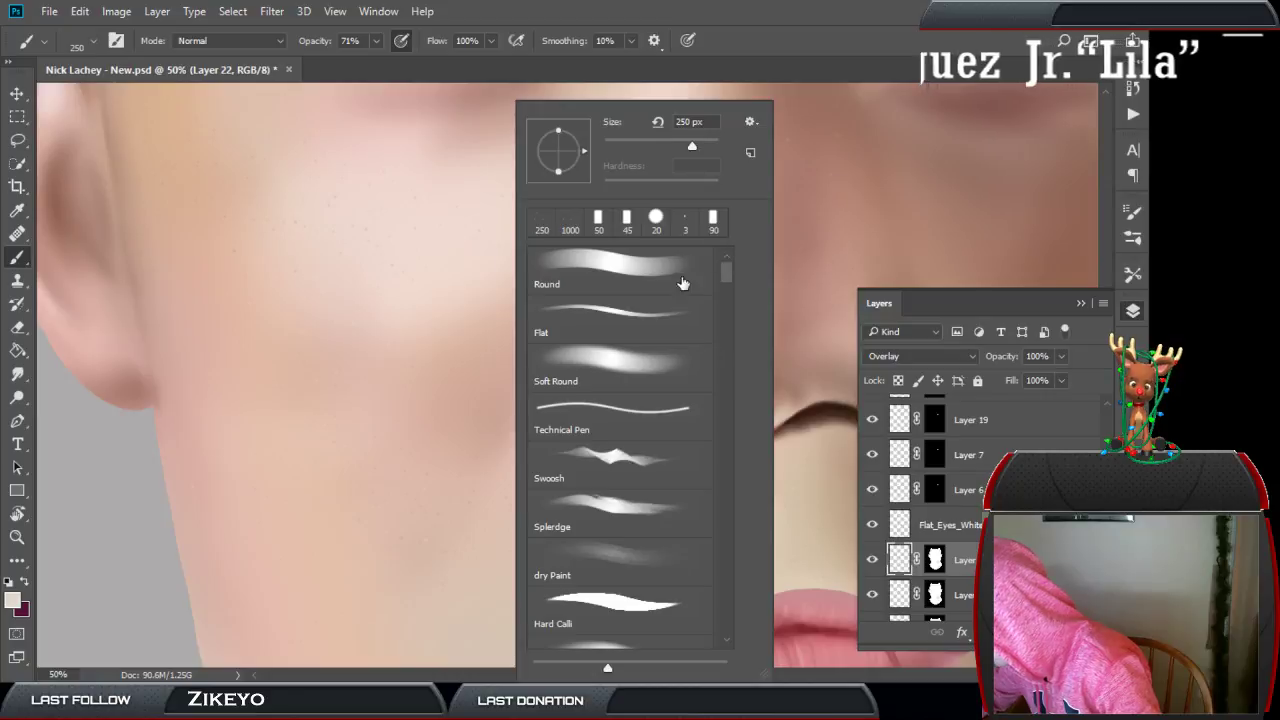
pyautogui.doubleClick(640, 355)
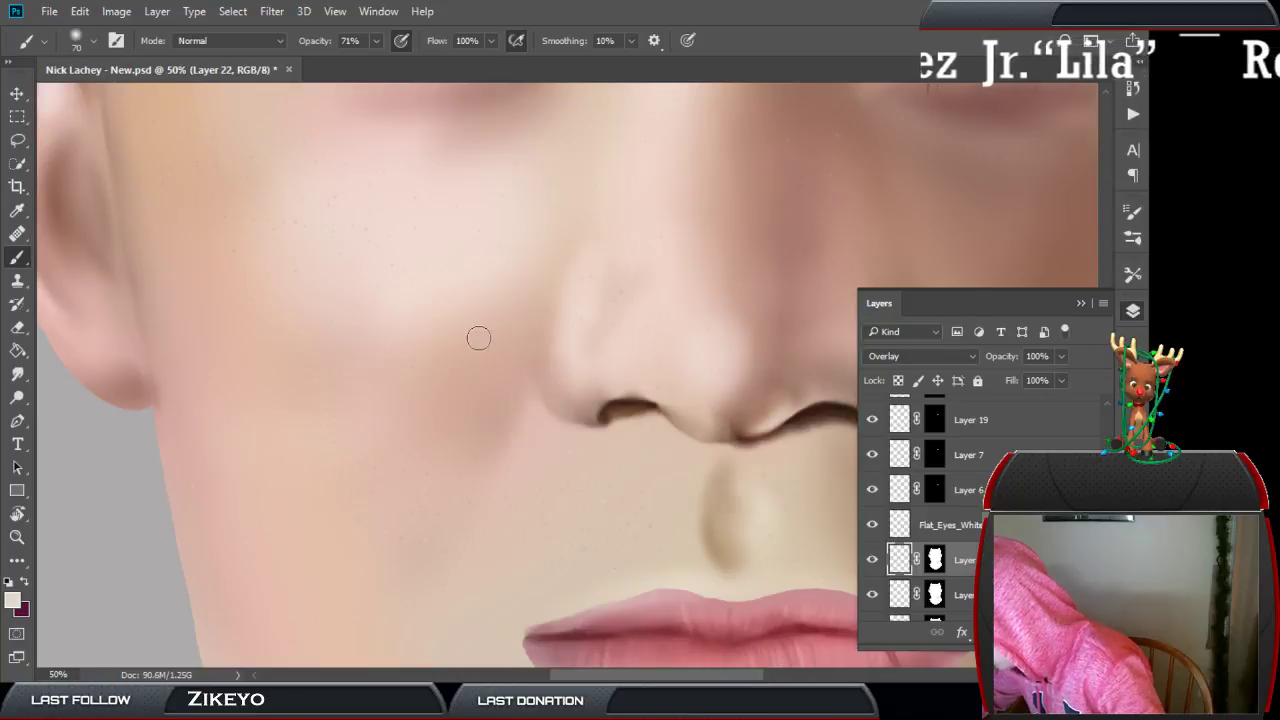
# Reduce the brush to 7 px and dot small pale highlights on the lower lit cheek beside the nose and mouth.
pyautogui.press('[')
pyautogui.press('[')
pyautogui.press('[')
pyautogui.press('[')
pyautogui.press('[')
pyautogui.press('[')
pyautogui.press('[')
pyautogui.press('[')
pyautogui.press('[')
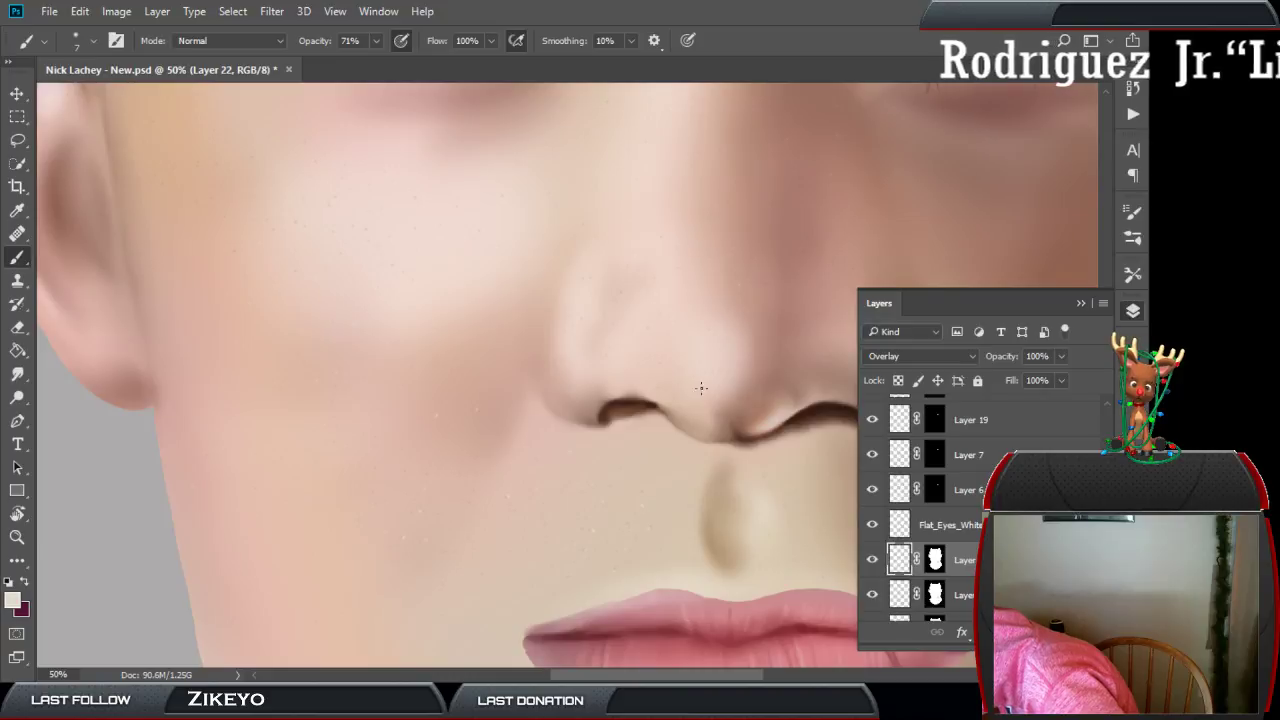
# Dot fine pale highlights on the chin, along the nose and onto the shaded cheek.
pyautogui.moveTo(802, 307); pyautogui.dragTo(711, 194)
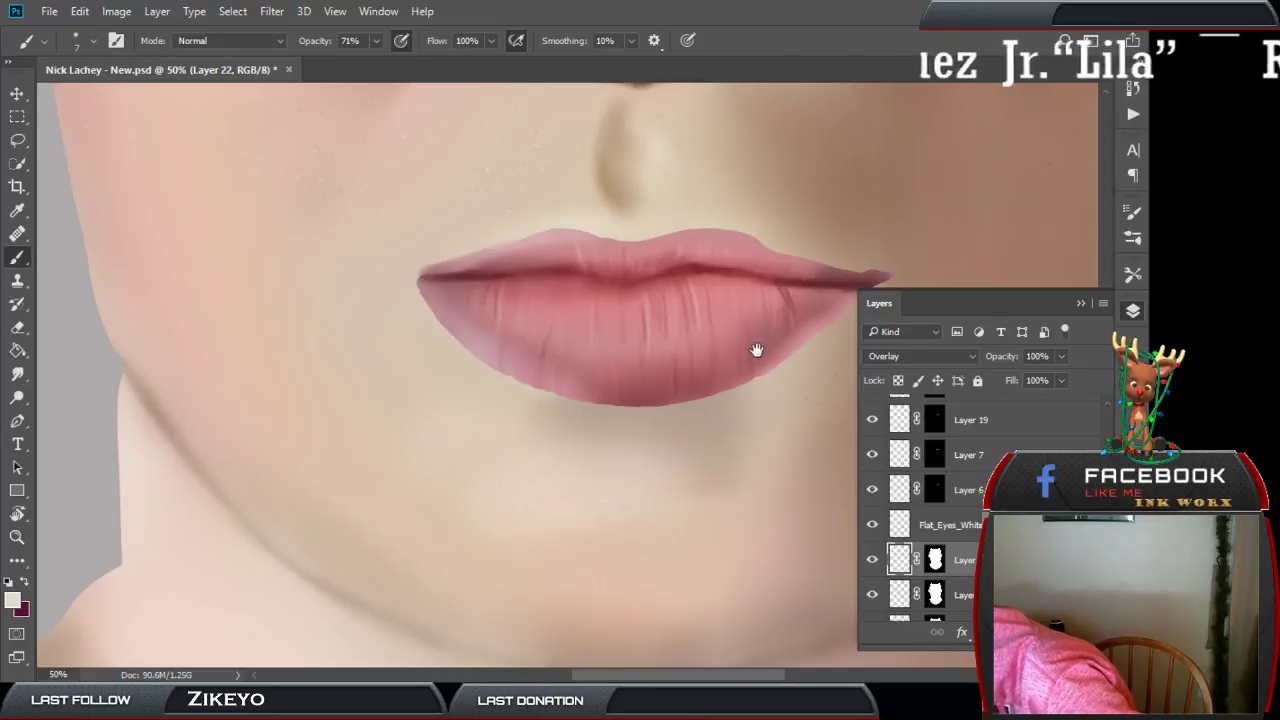
pyautogui.scroll(10, 760, 346)
pyautogui.scroll(2, 726, 375)
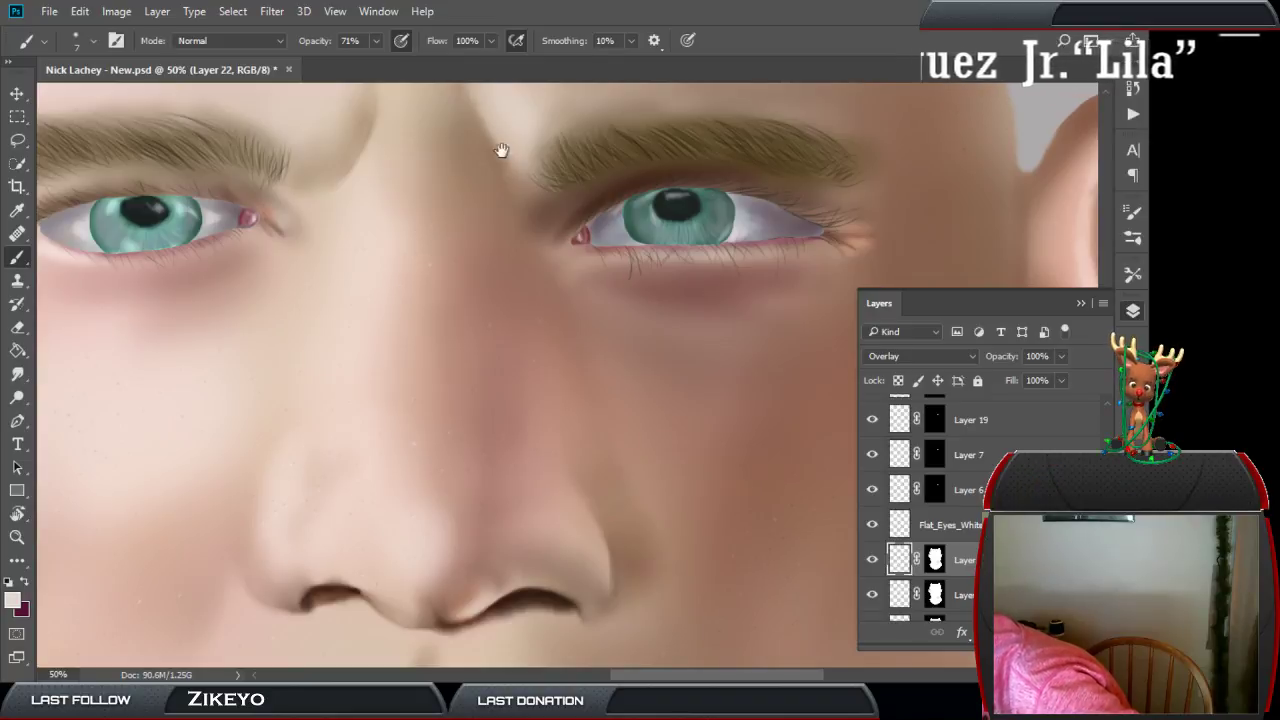
# Dot fine pale highlights between the eyebrows and across the forehead towards the shaded temple.
pyautogui.scroll(5, 557, 197)
pyautogui.hscroll(3, 557, 190)
pyautogui.scroll(1, 595, 232)
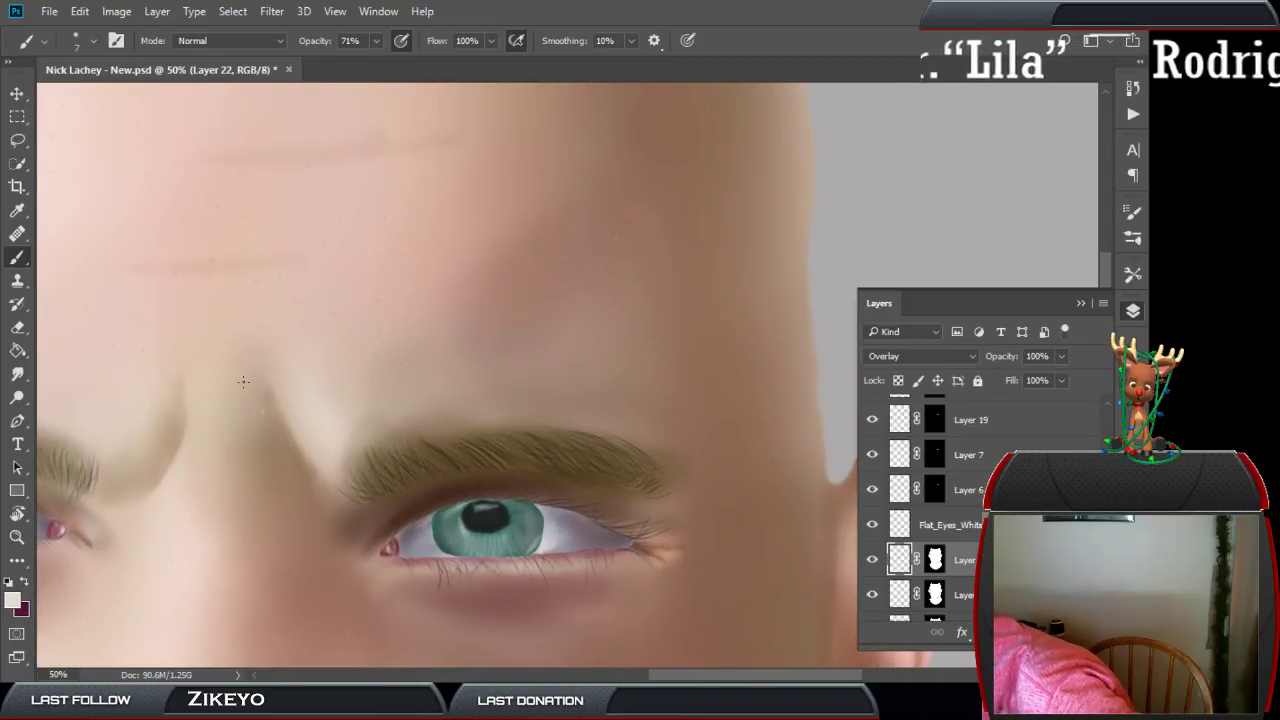
pyautogui.scroll(3, 326, 249)
pyautogui.hscroll(-3, 326, 249)
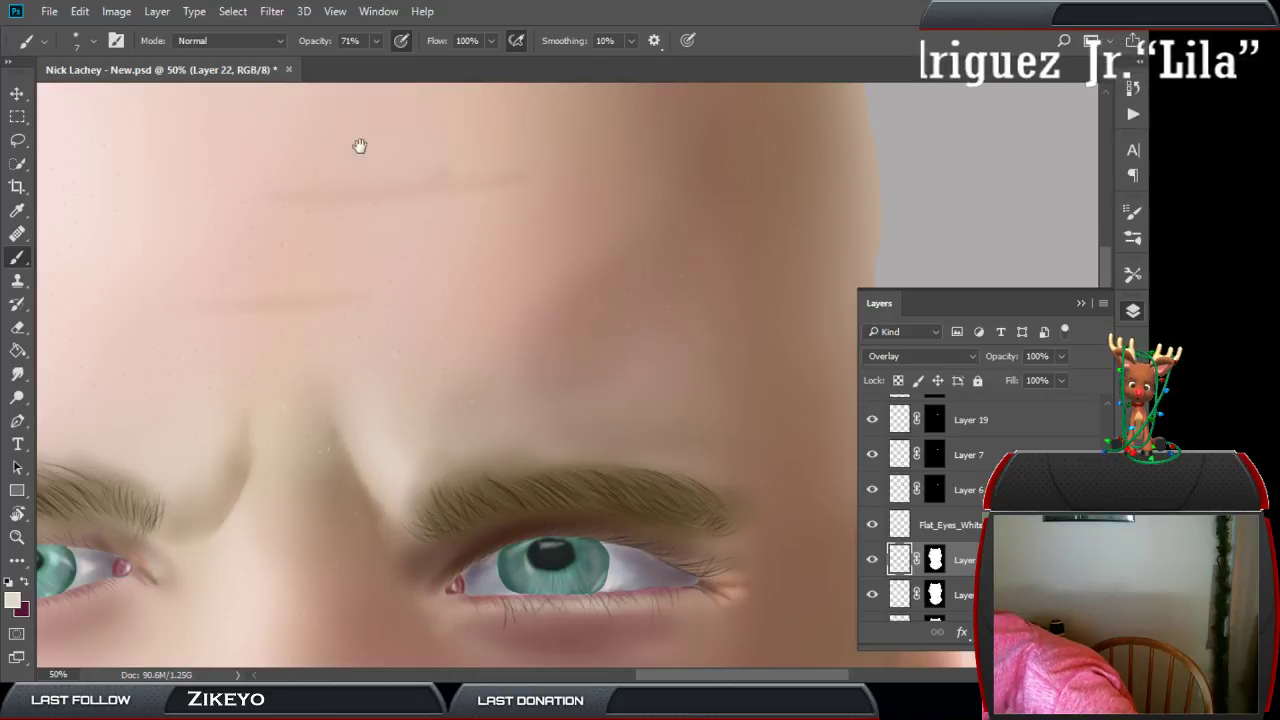
pyautogui.scroll(3, 400, 249)
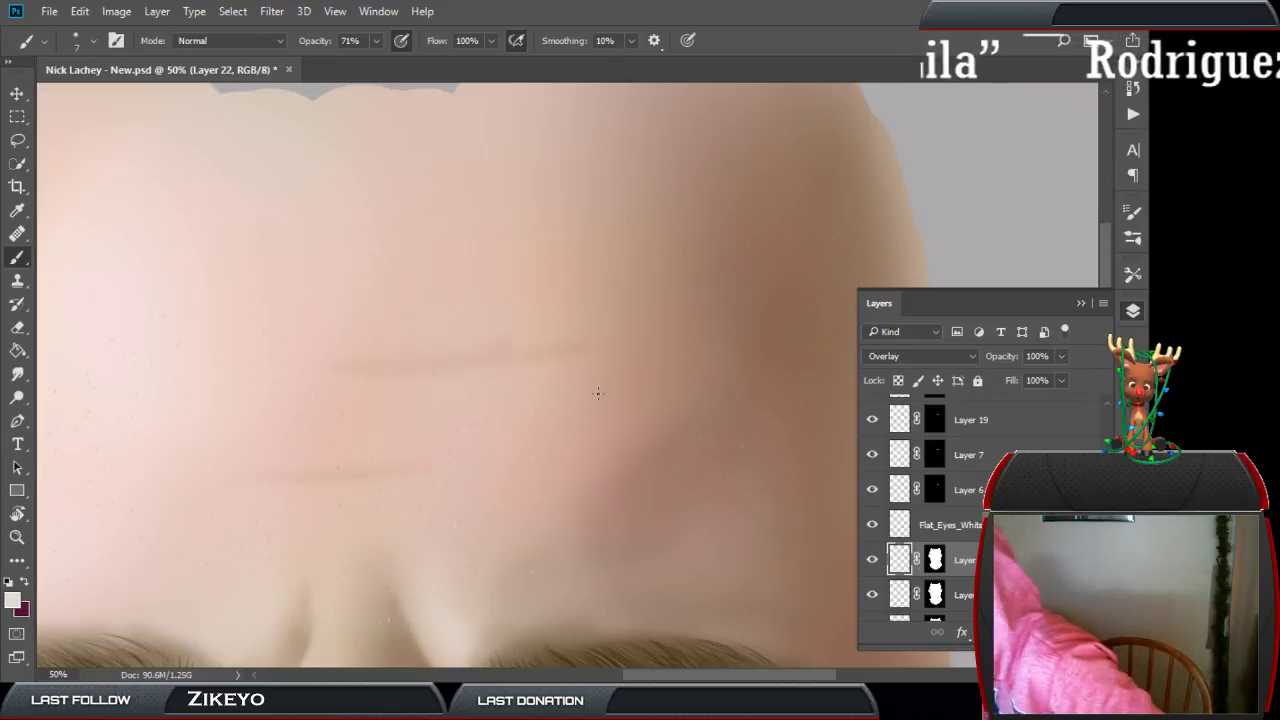
# Dot fine pale highlights over the lit side of the face, from below the eye and beside the ear down to the jaw.
pyautogui.moveTo(651, 374)
pyautogui.mouseDown()
pyautogui.moveTo(709, 466)
pyautogui.moveTo(782, 264)
pyautogui.moveTo(726, 280)
pyautogui.moveTo(669, 200)
pyautogui.moveTo(626, 194)
pyautogui.mouseUp()
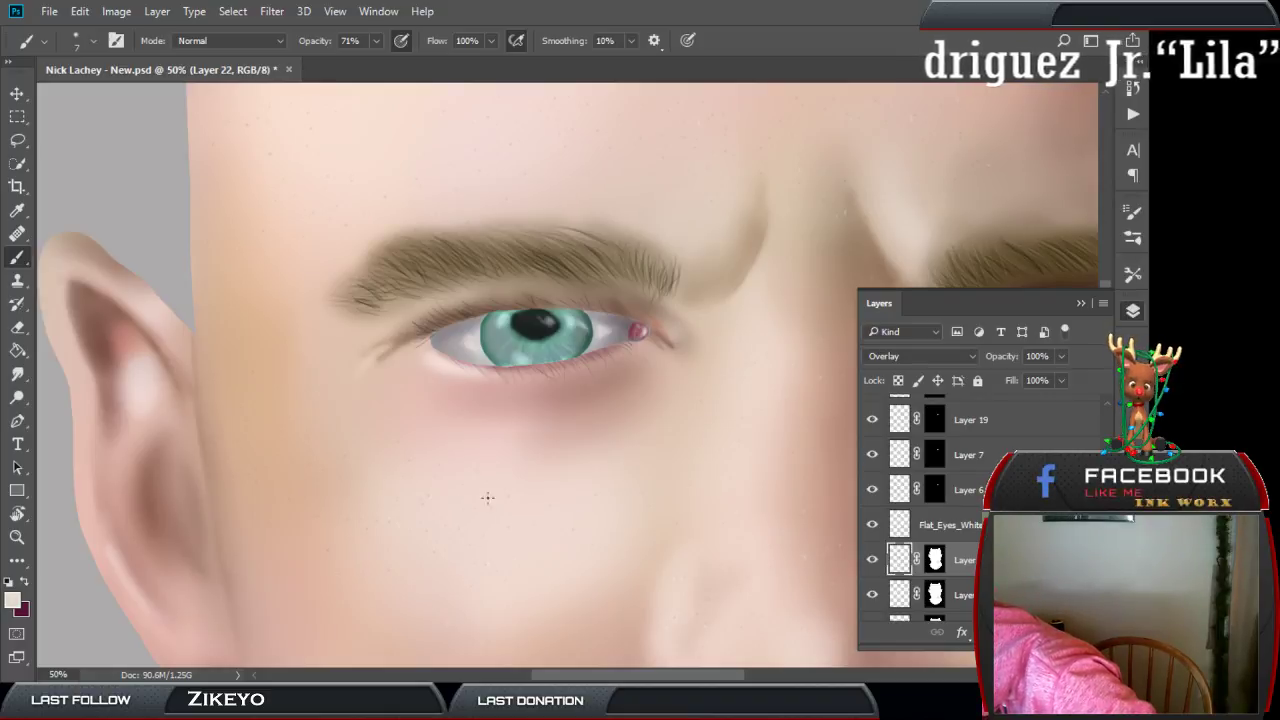
pyautogui.moveTo(480, 423); pyautogui.dragTo(506, 331)
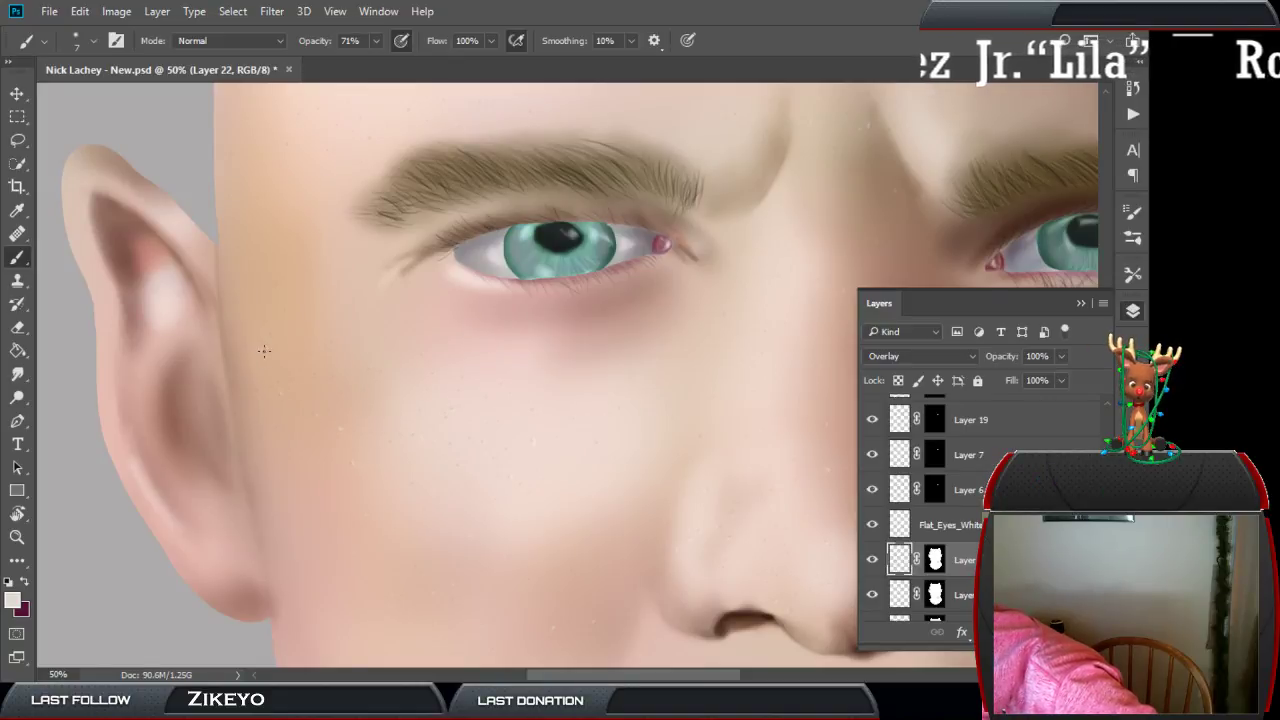
pyautogui.moveTo(509, 209); pyautogui.dragTo(452, 109)
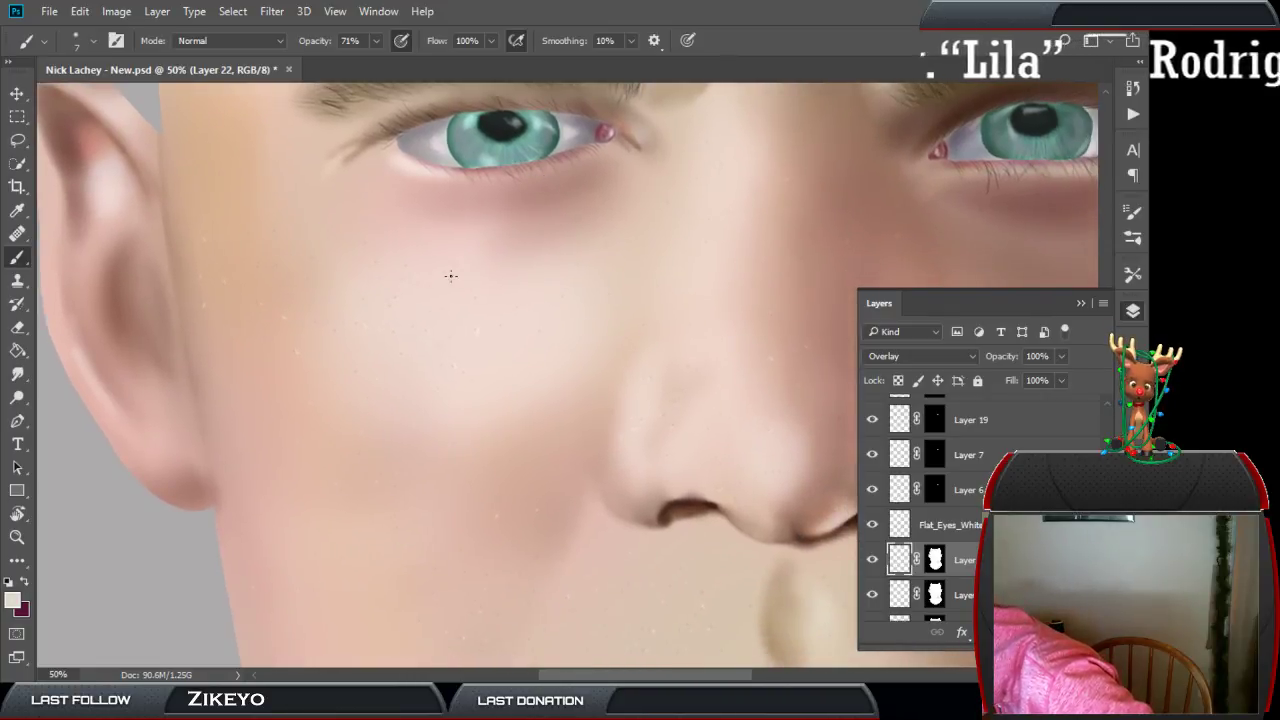
pyautogui.scroll(-3, 600, 190)
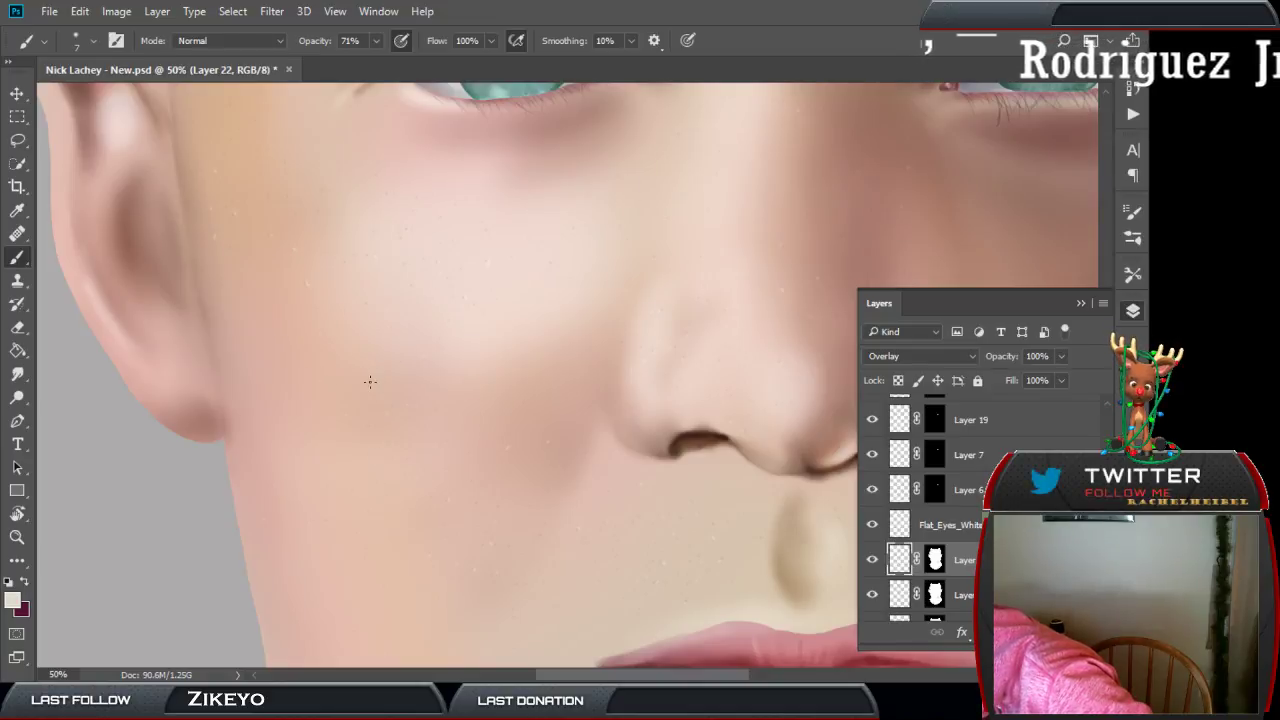
pyautogui.scroll(-5, 460, 240)
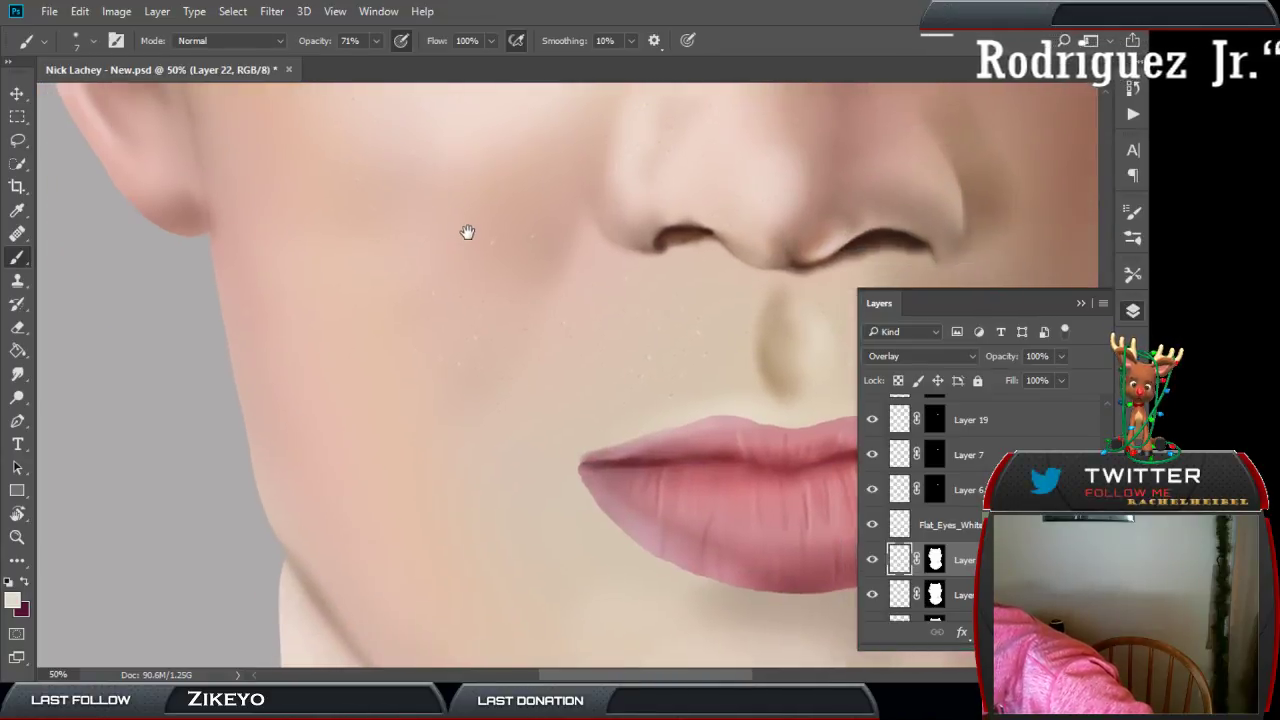
pyautogui.scroll(-3, 460, 200)
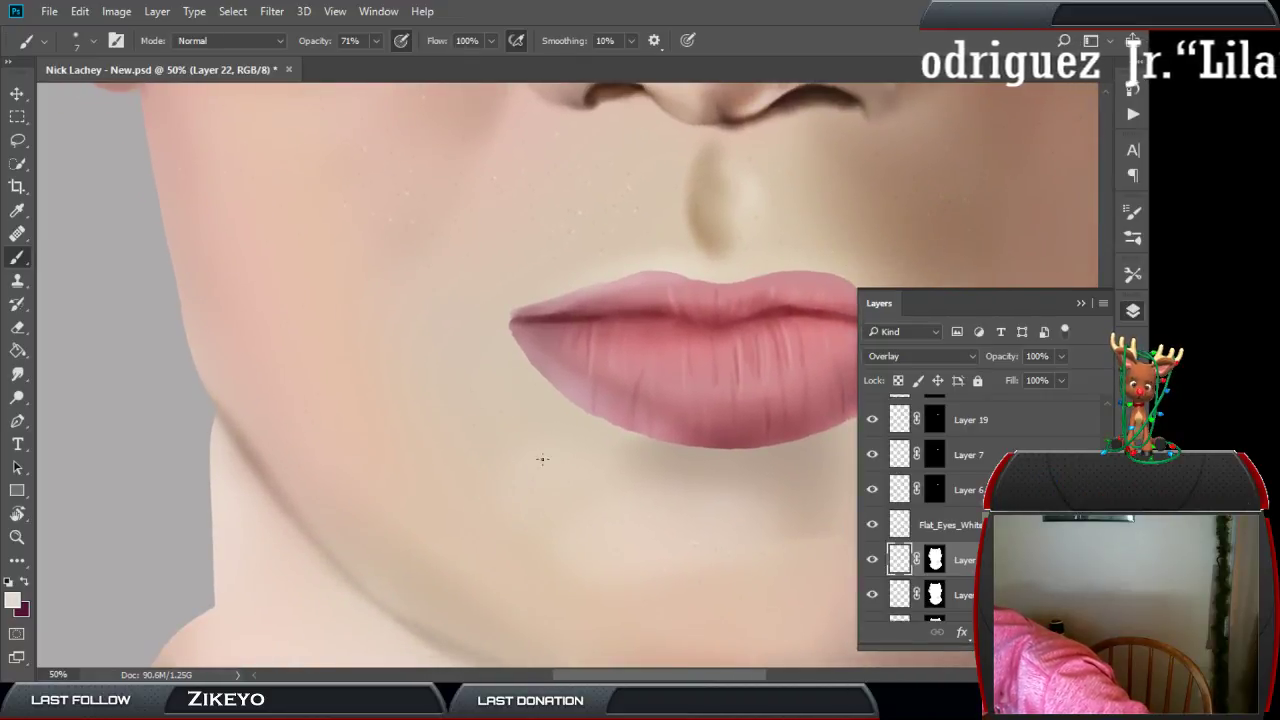
# Dot fine pale highlights over the shaded cheek between the nose and ear and down beside the mouth.
pyautogui.scroll(-4, 640, 323)
pyautogui.hscroll(4, 617, 211)
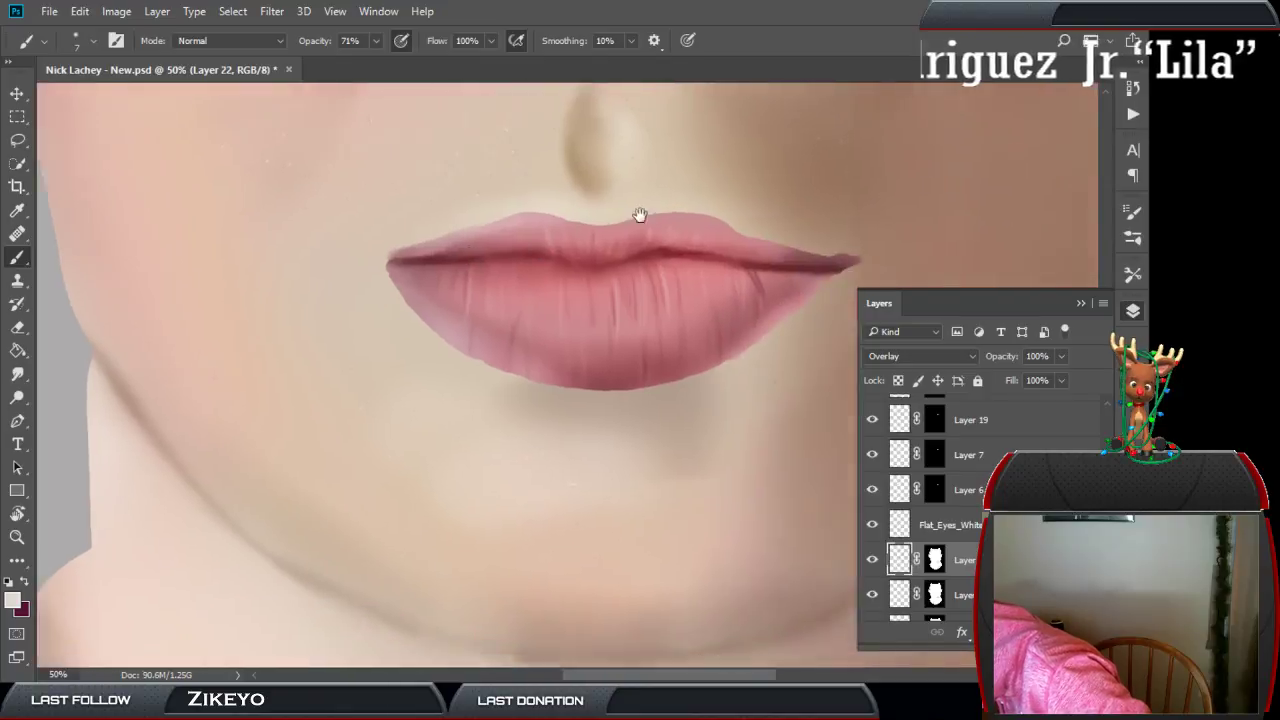
pyautogui.scroll(12, 616, 344)
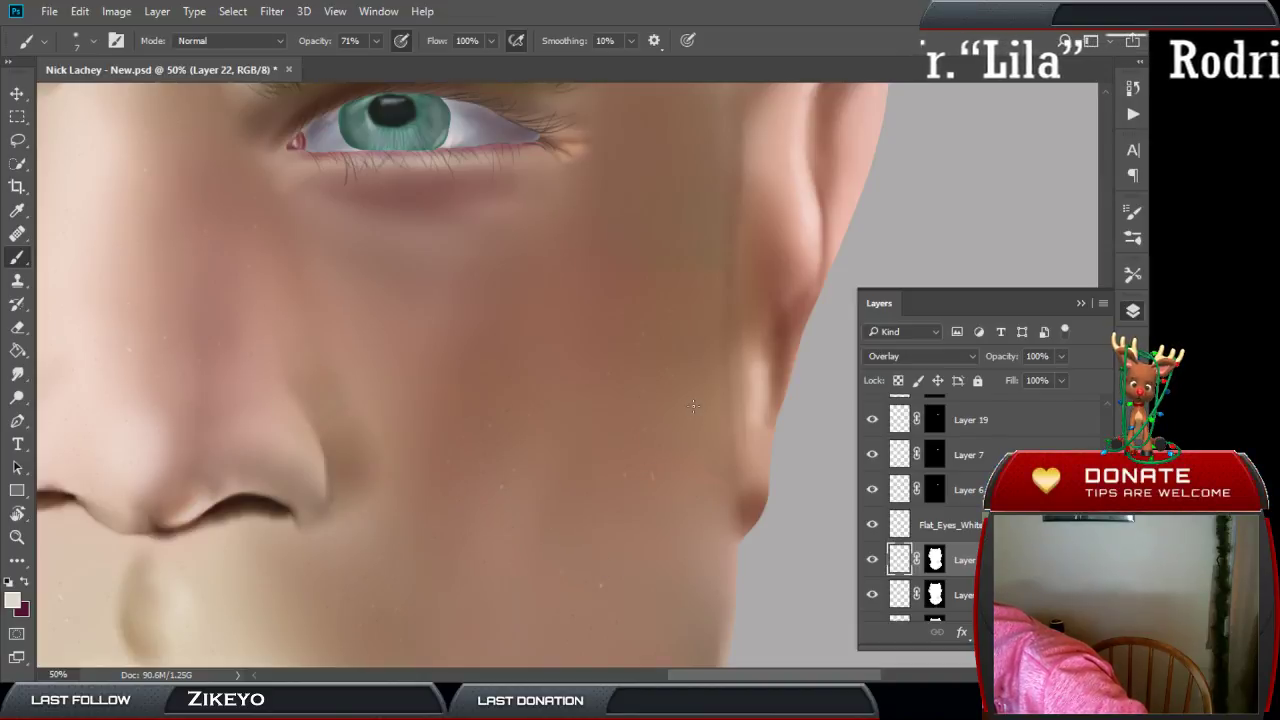
pyautogui.scroll(-5, 686, 371)
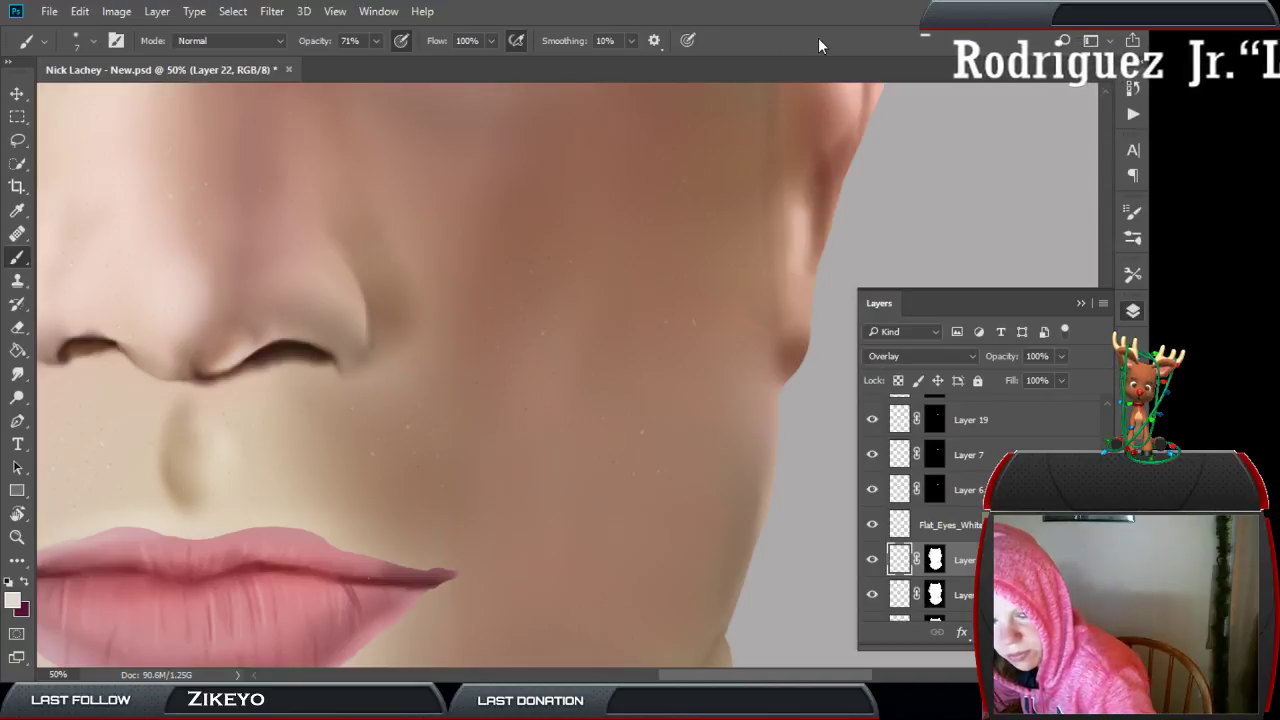
# Check the whole face and lower the opacity of the pale pore layer, Layer 22, to 73%.
pyautogui.hotkey('ctrl', '-')
pyautogui.hotkey('ctrl', '-')
pyautogui.hotkey('ctrl', '-')
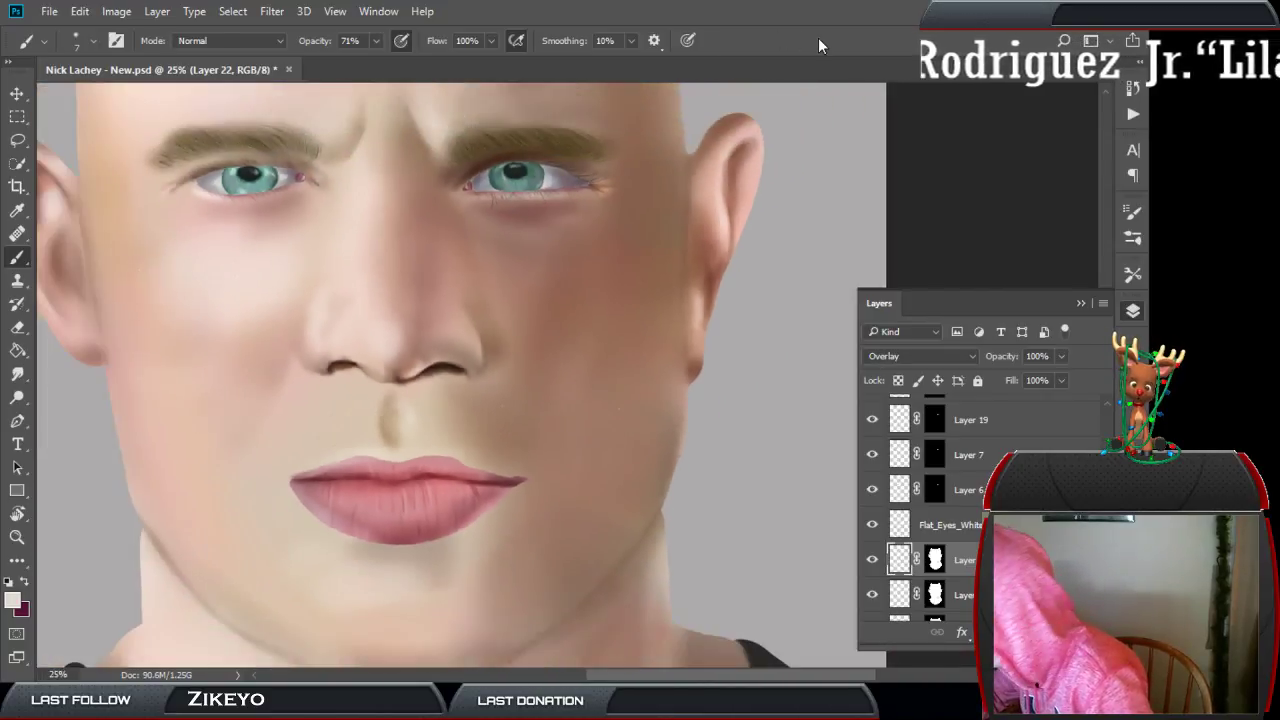
pyautogui.hotkey('ctrl', '+')
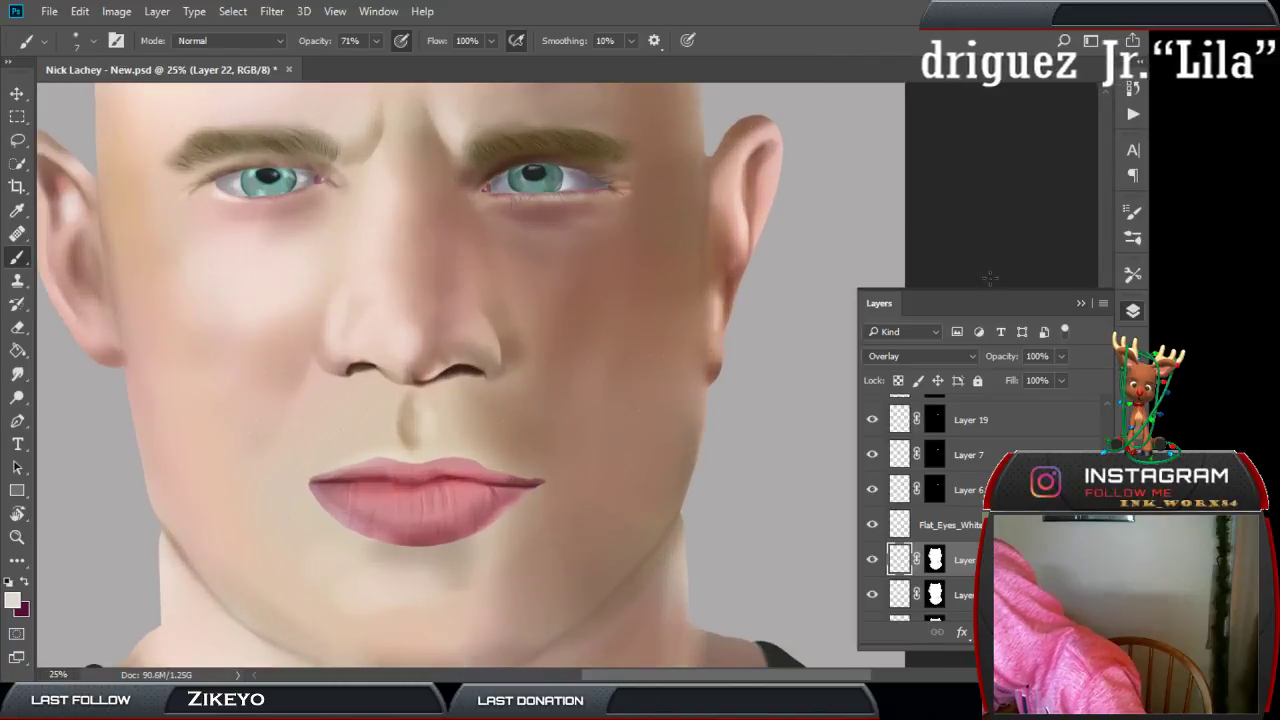
pyautogui.click(1062, 356)
pyautogui.moveTo(1061, 379); pyautogui.dragTo(1039, 381)
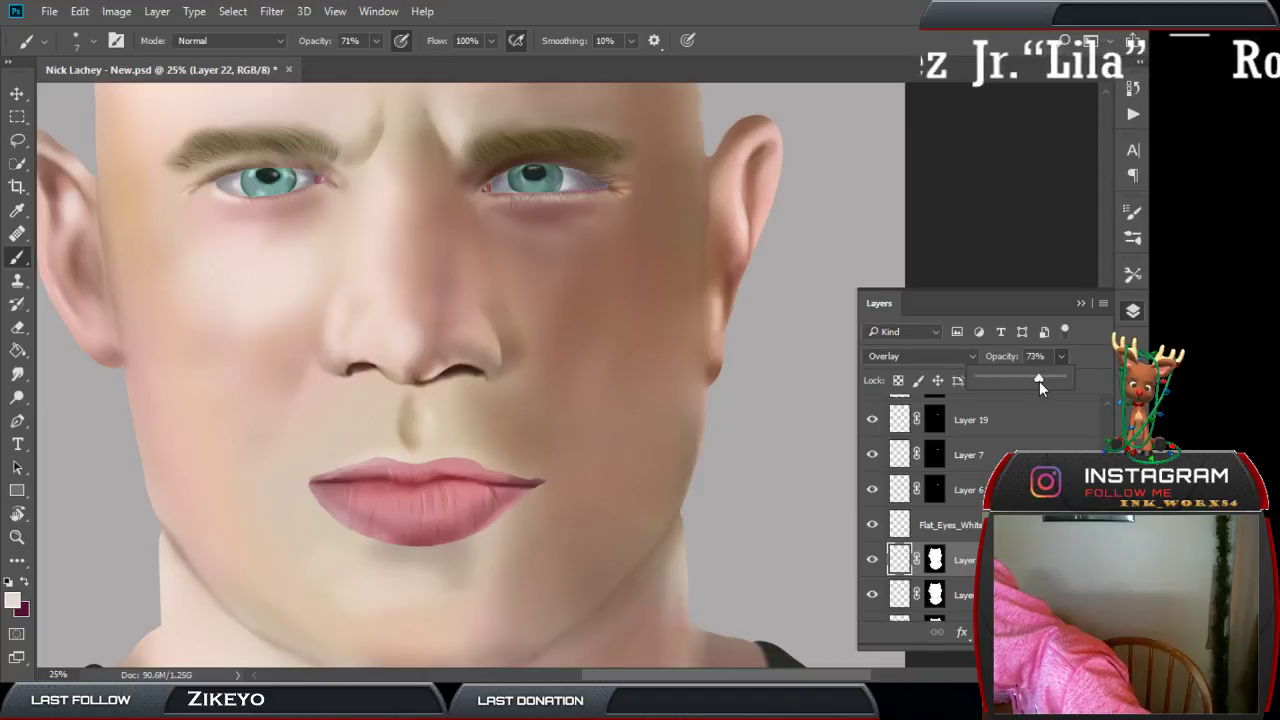
# Lower the opacity of the dark pore layer, Layer 21, to 78%.
pyautogui.click(893, 598)
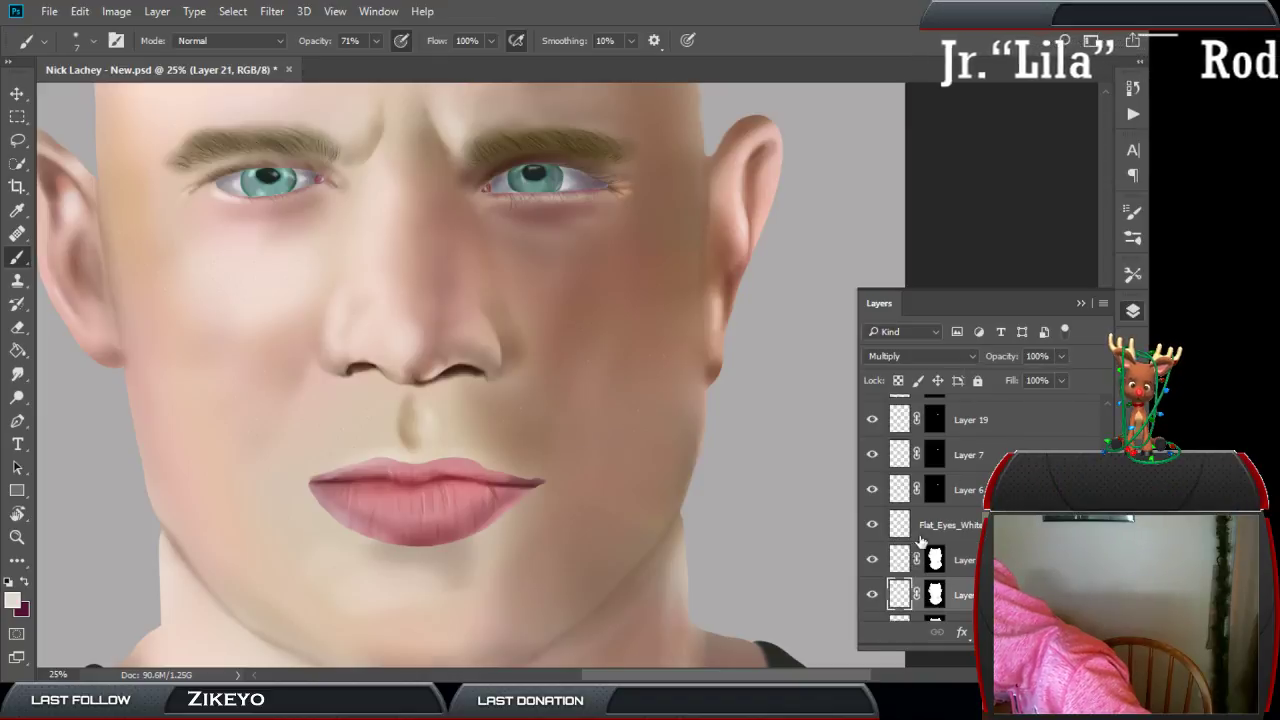
pyautogui.click(1062, 355)
pyautogui.moveTo(1058, 376); pyautogui.dragTo(1043, 378)
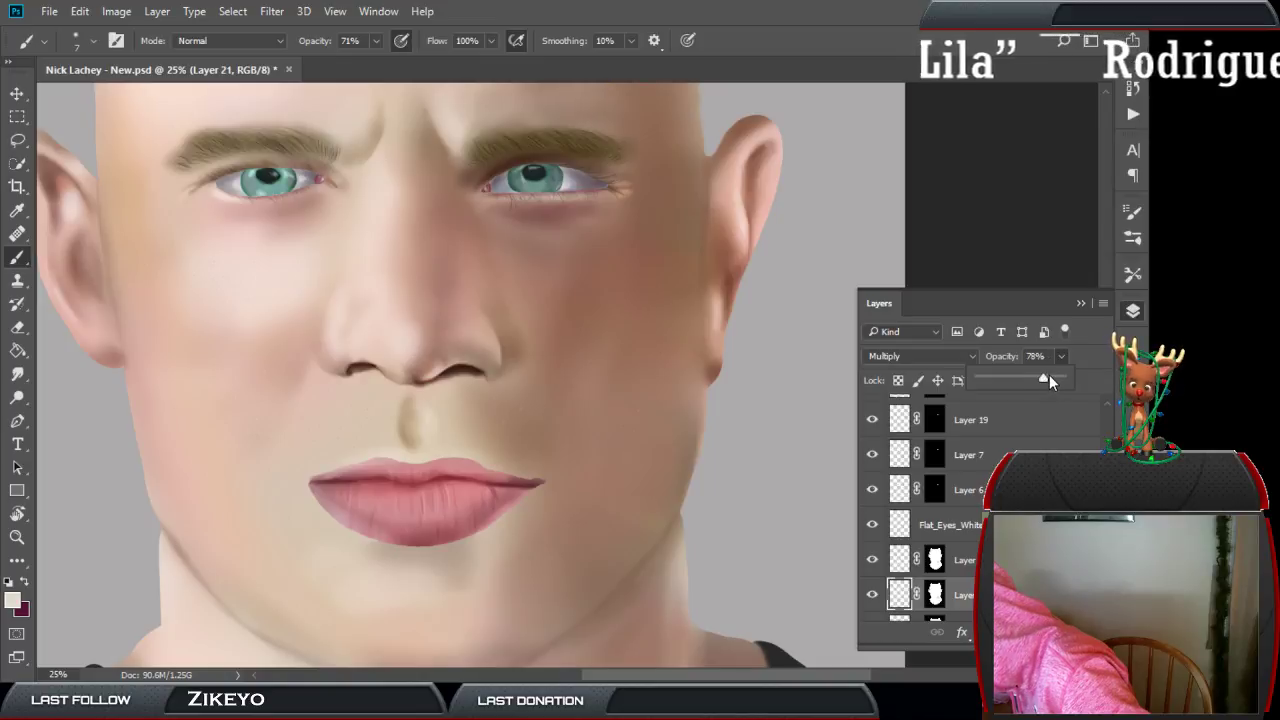
# Reduce the opacity of the pale pore layer, Layer 22, to 58%.
pyautogui.click(893, 559)
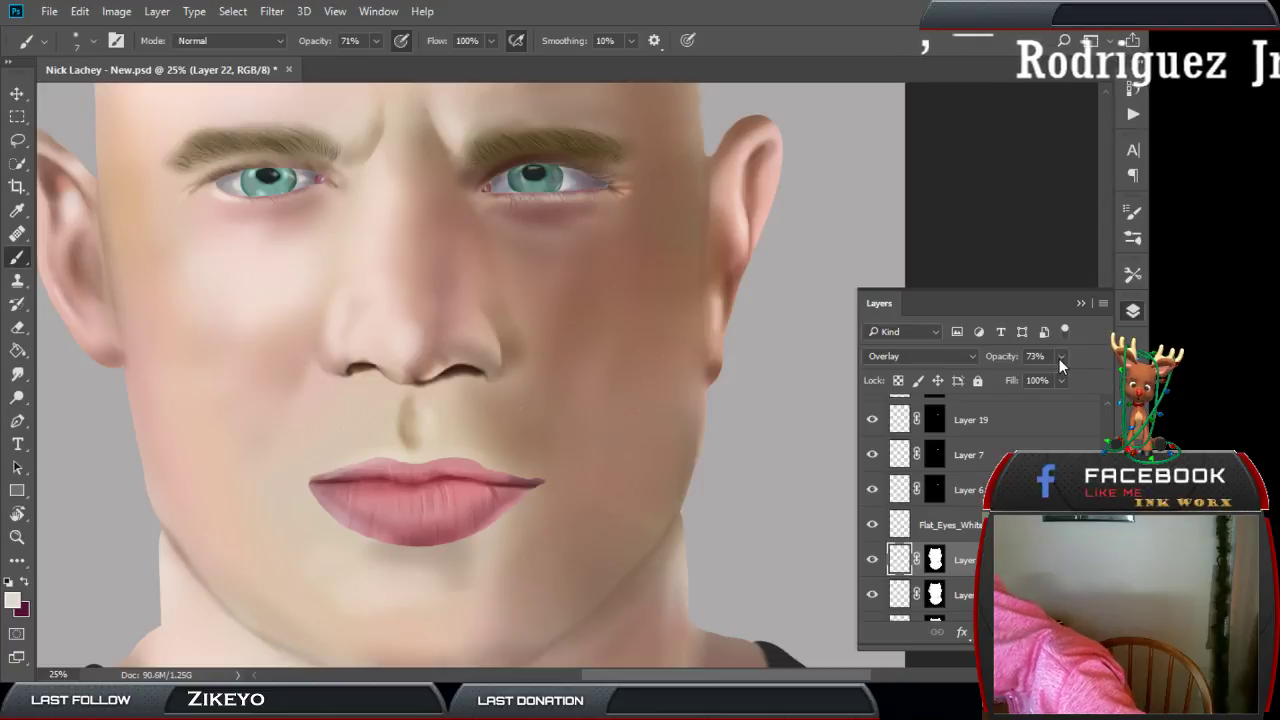
pyautogui.moveTo(1059, 357)
pyautogui.mouseDown()
pyautogui.moveTo(1041, 374)
pyautogui.moveTo(1051, 380)
pyautogui.mouseUp()
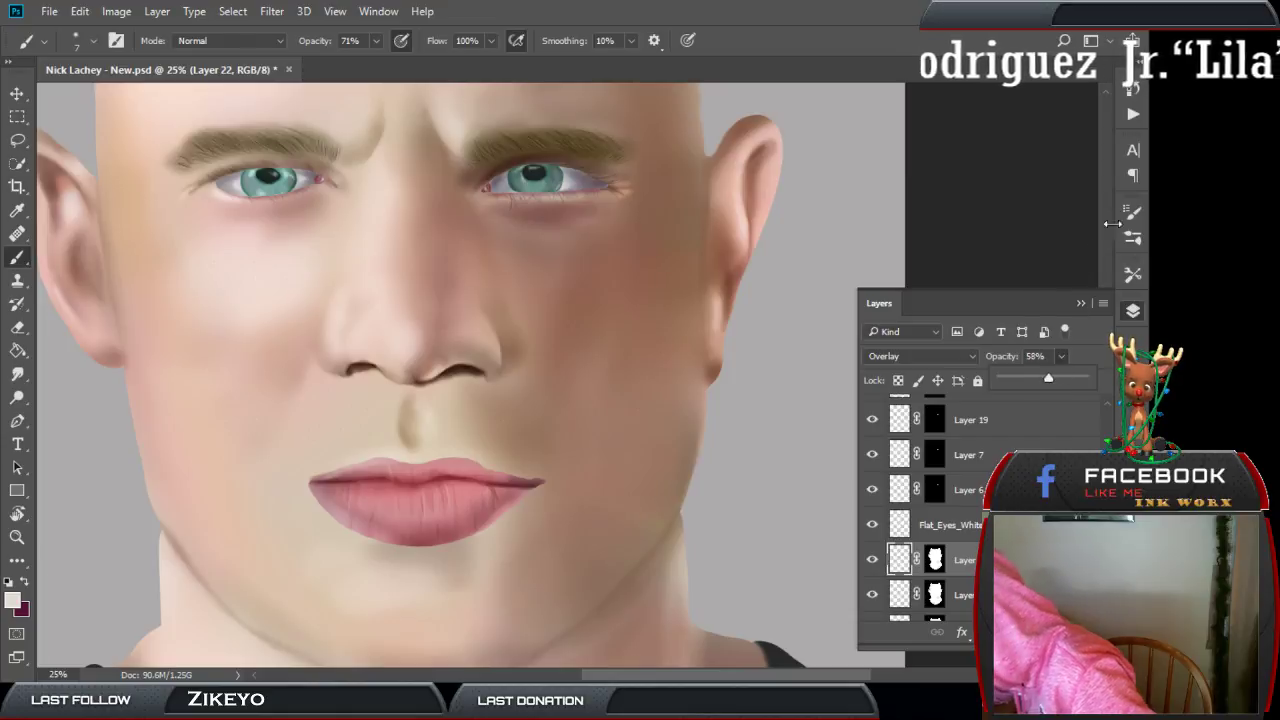
pyautogui.click(1062, 186)
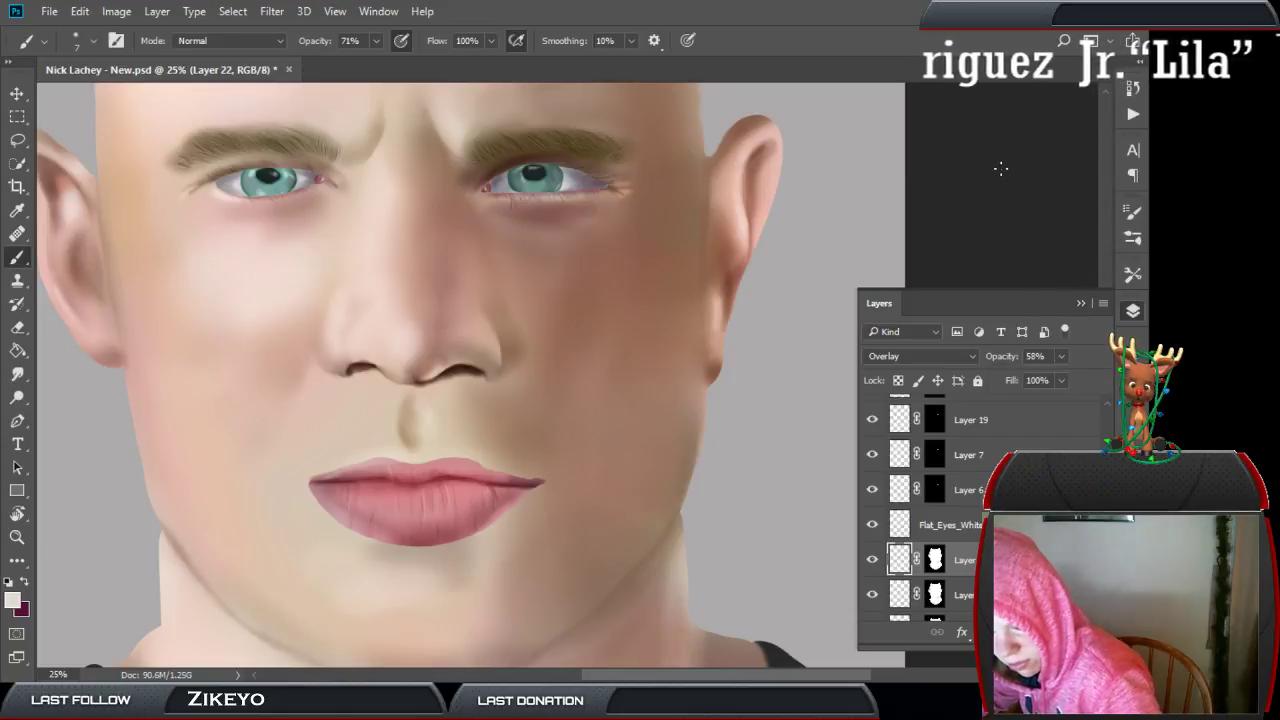
# Smooth the neck shading on Layer 3 with the Smudge tool at 5% strength, enlarging the brush up to 250 px.
pyautogui.hotkey('ctrl', '-')
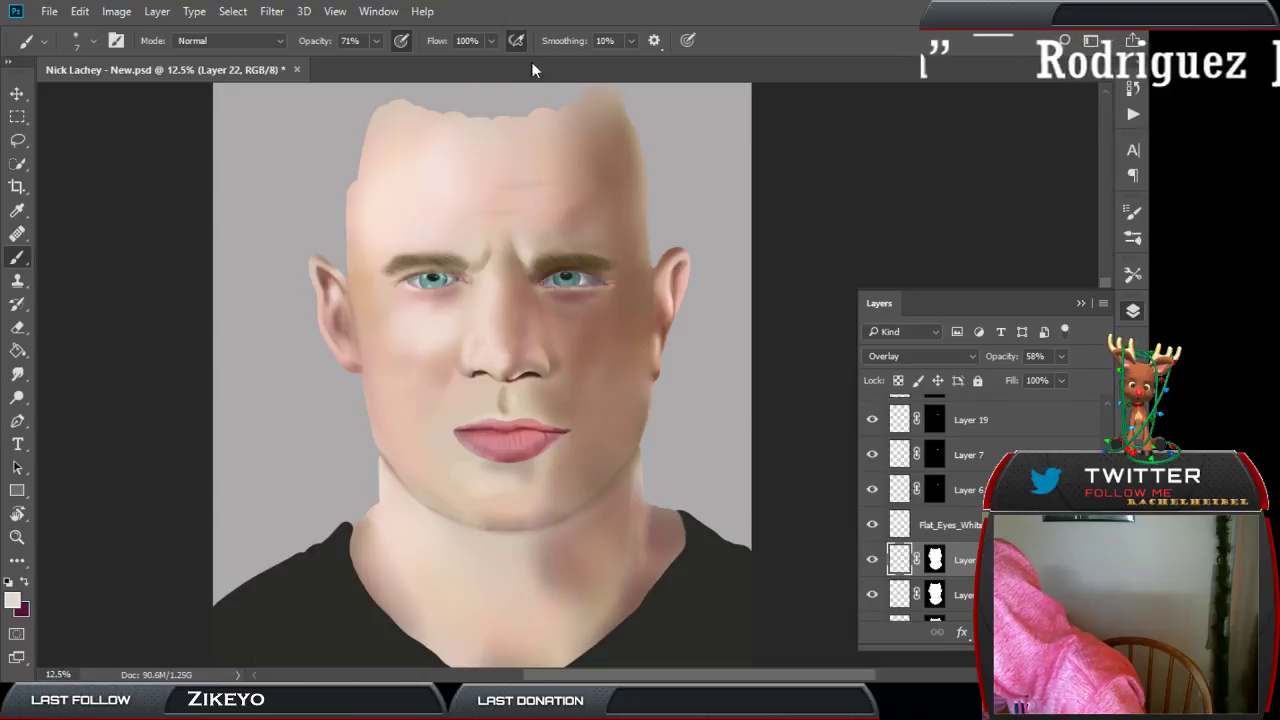
pyautogui.moveTo(663, 223); pyautogui.dragTo(602, 205)
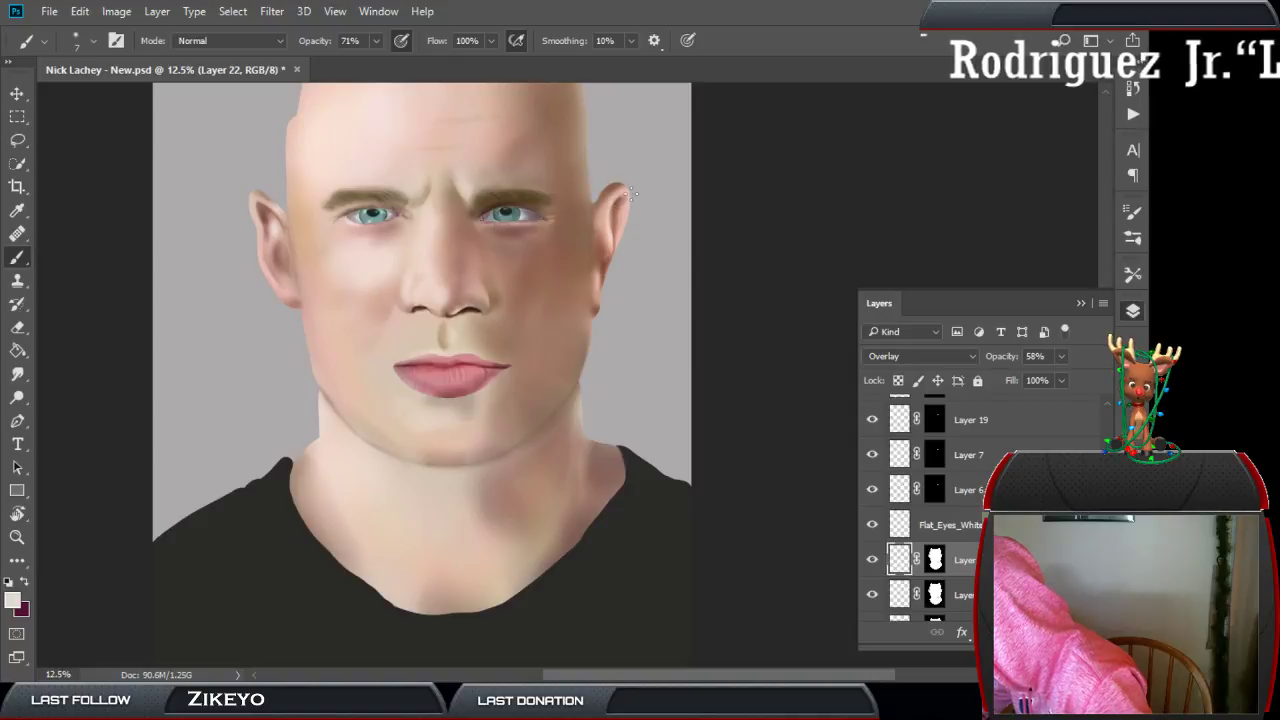
pyautogui.scroll(-5, 913, 503)
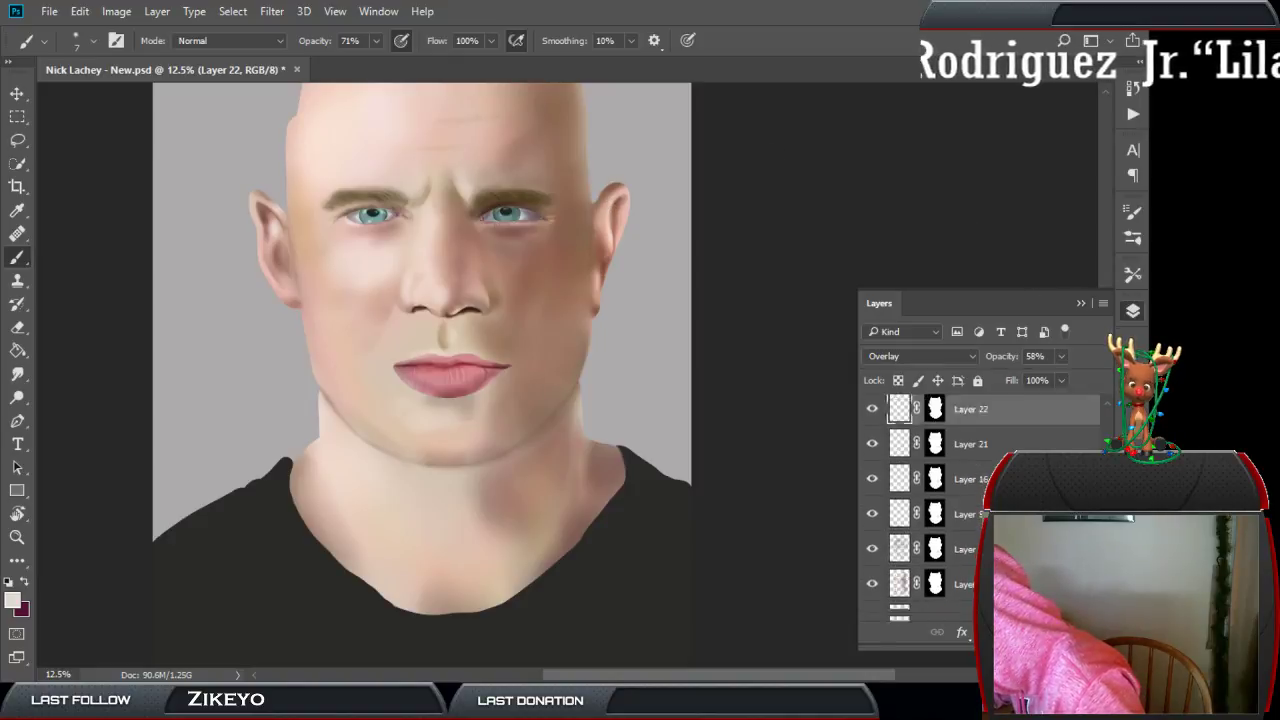
pyautogui.click(900, 479)
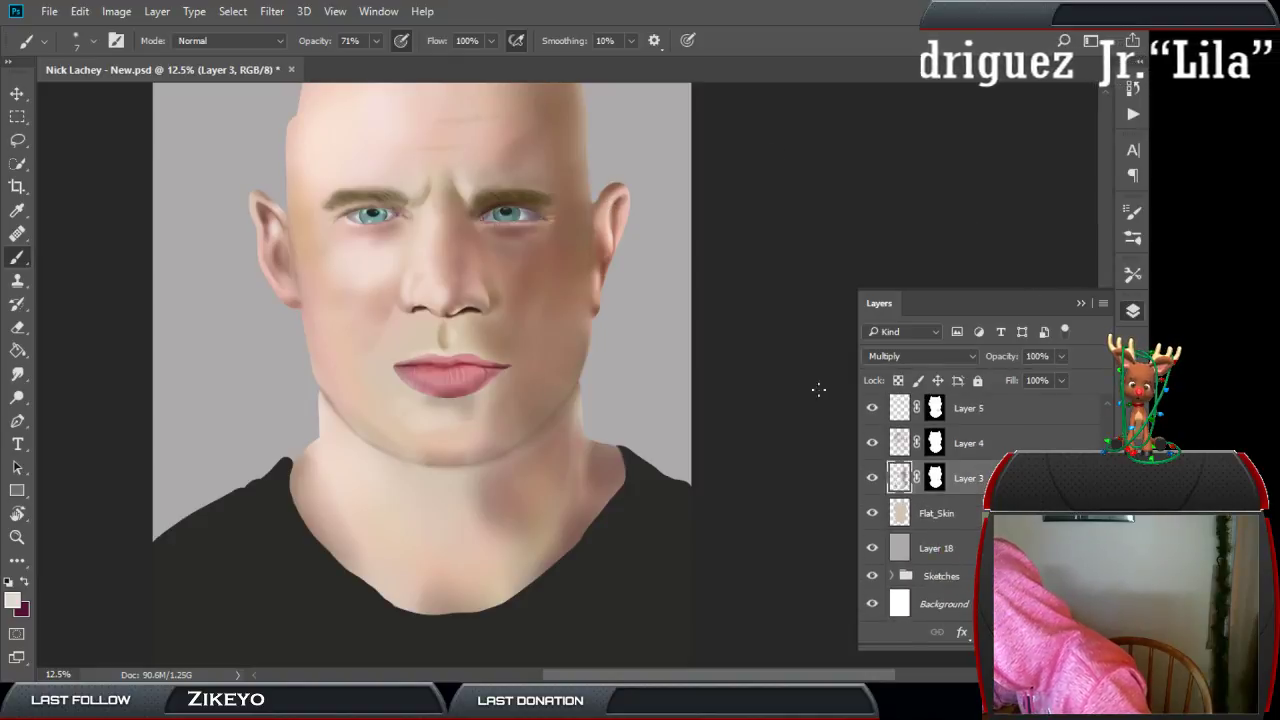
pyautogui.click(19, 375)
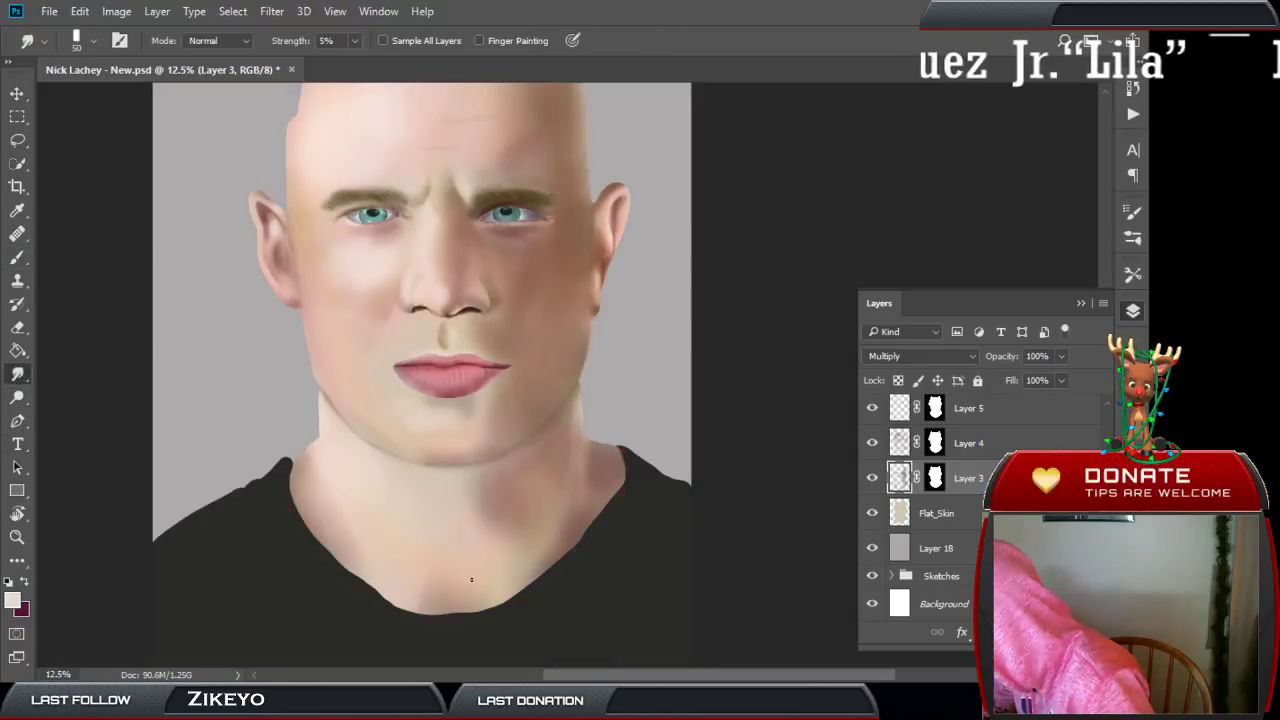
pyautogui.press(']')
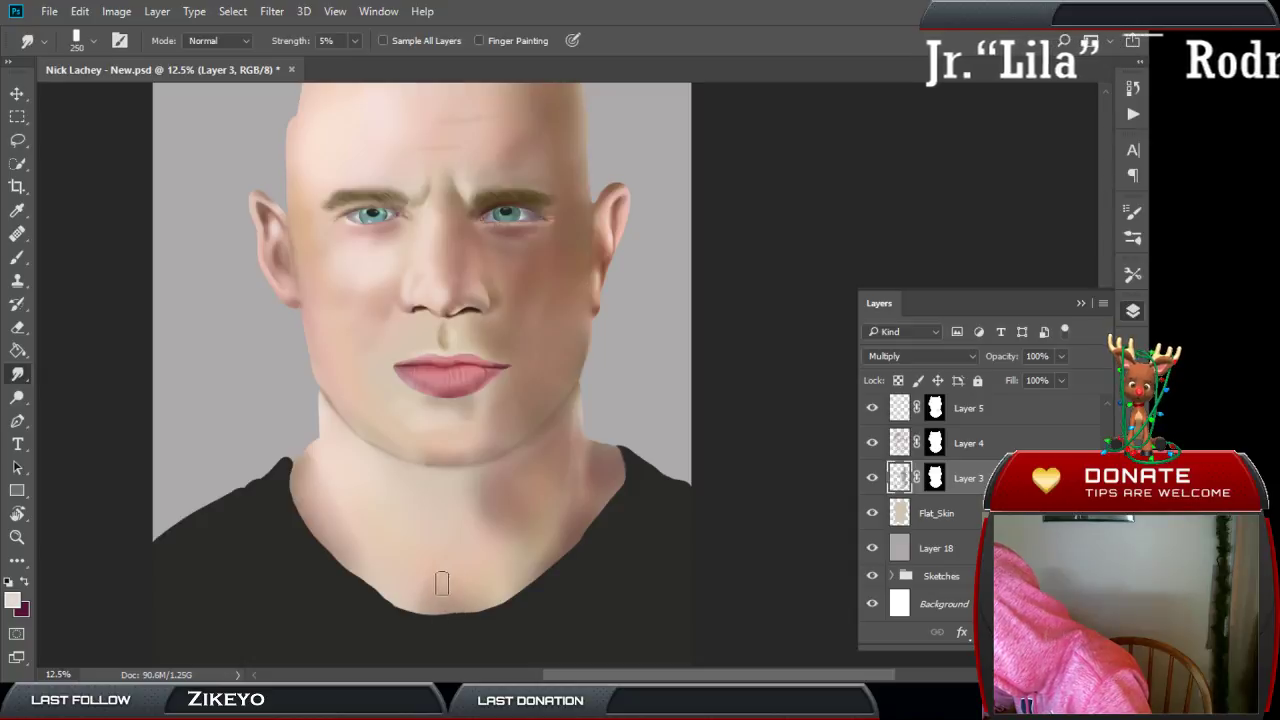
pyautogui.press(']')
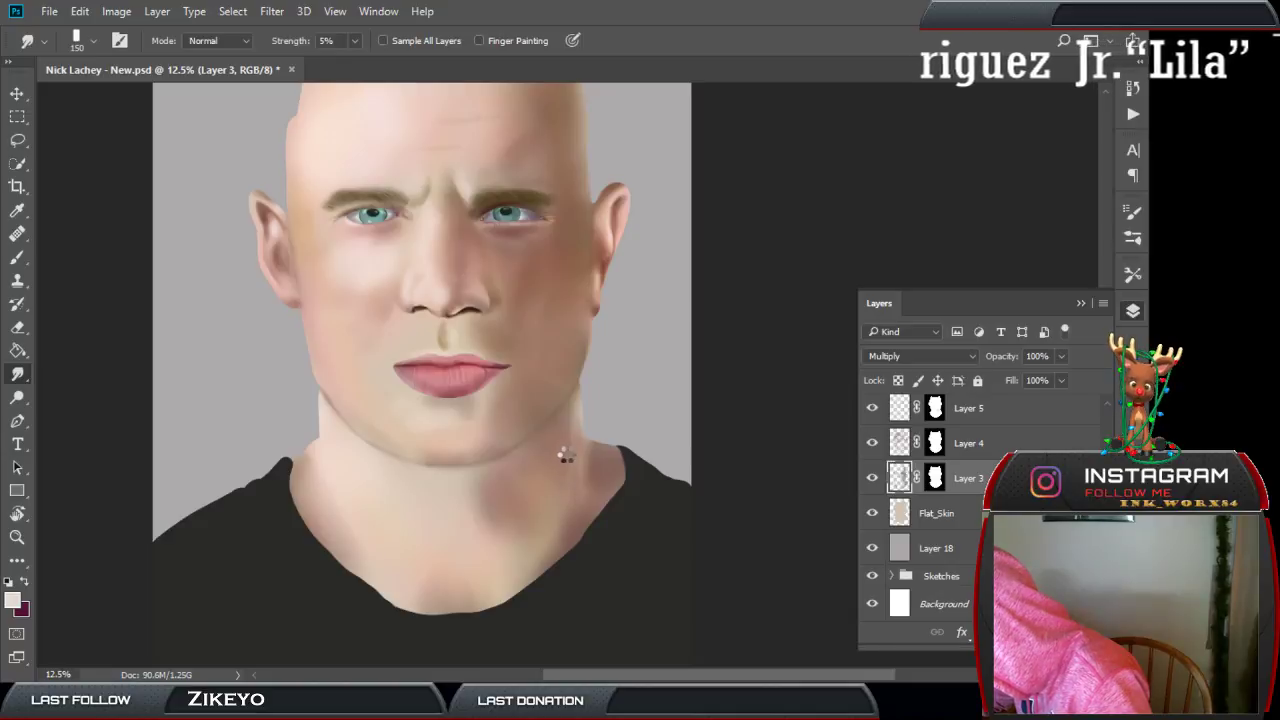
pyautogui.press(']')
pyautogui.press(']')
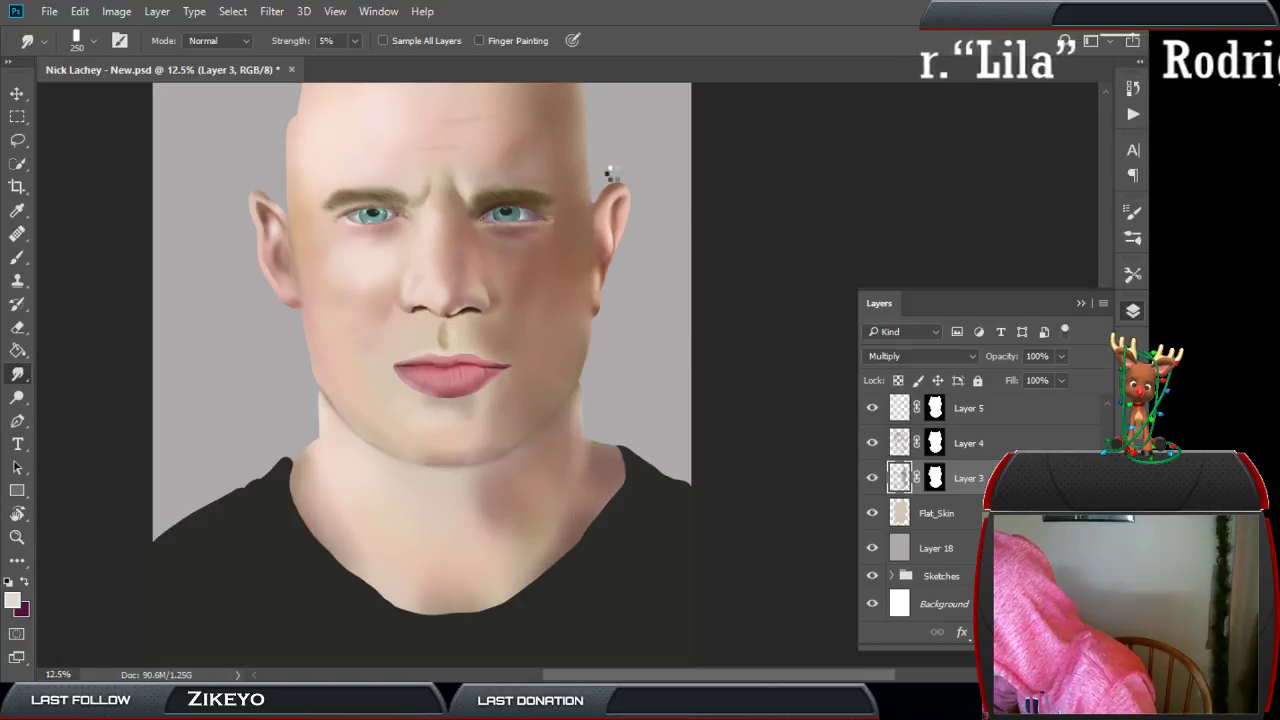
# Hide the lip detail layers 17, 15 and 14, keeping only Layer 13 visible above the flat lip colour.
pyautogui.moveTo(631, 349); pyautogui.dragTo(628, 410)
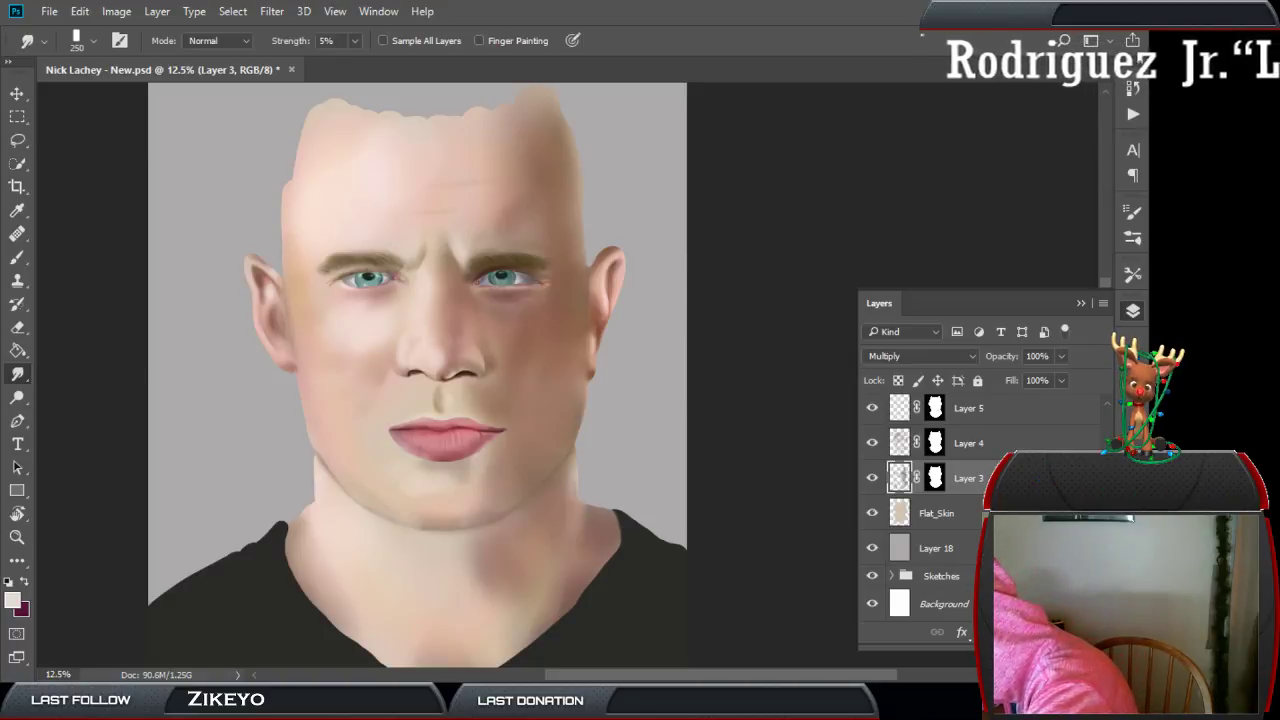
pyautogui.scroll(10, 930, 510)
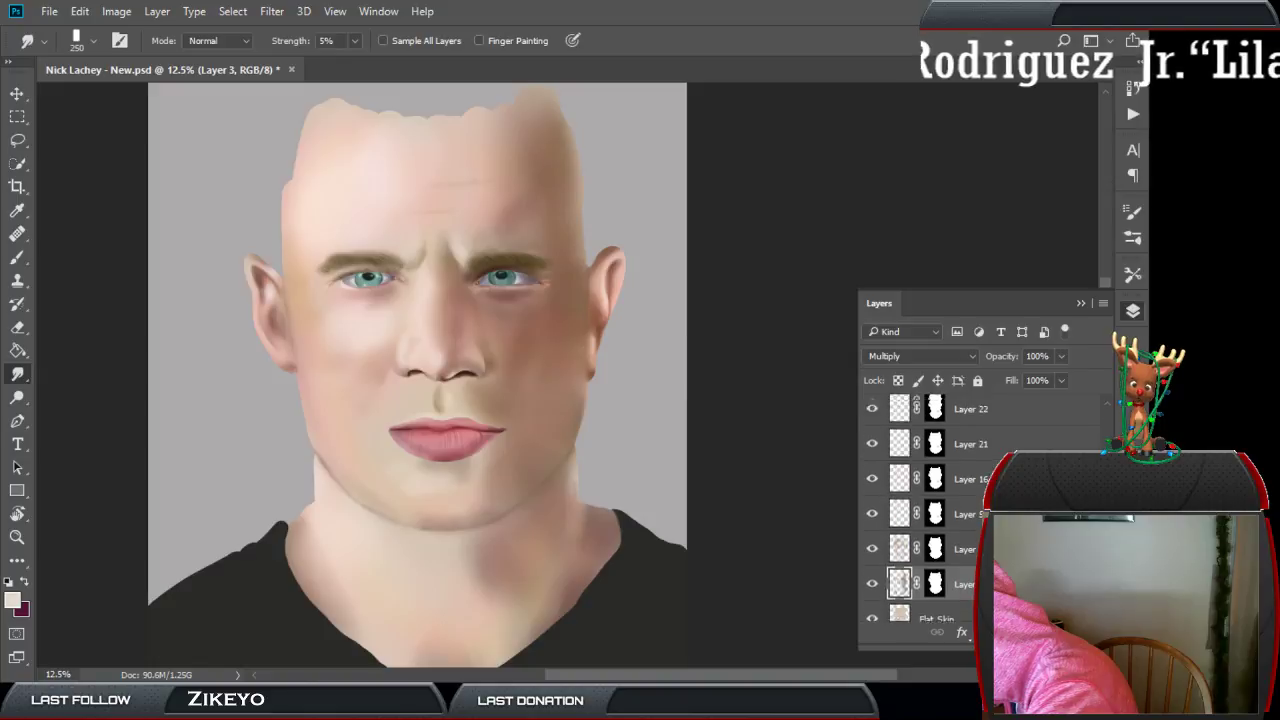
pyautogui.scroll(8, 930, 505)
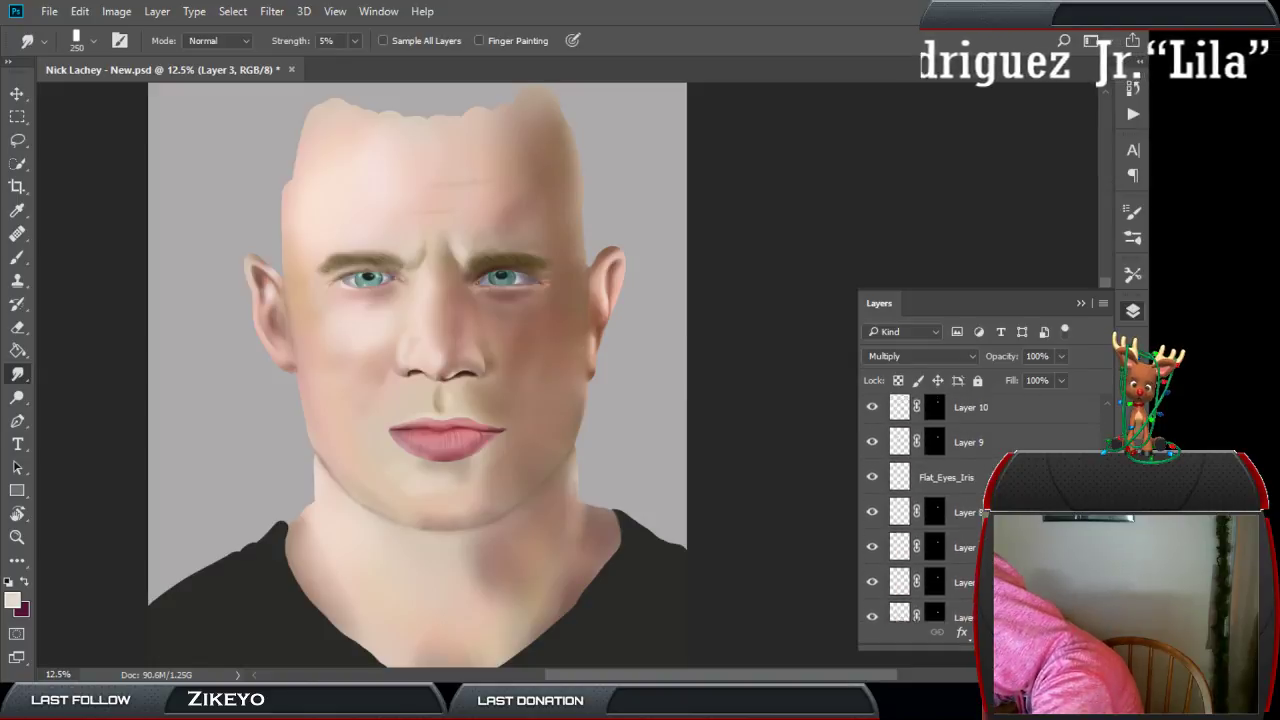
pyautogui.scroll(3, 930, 505)
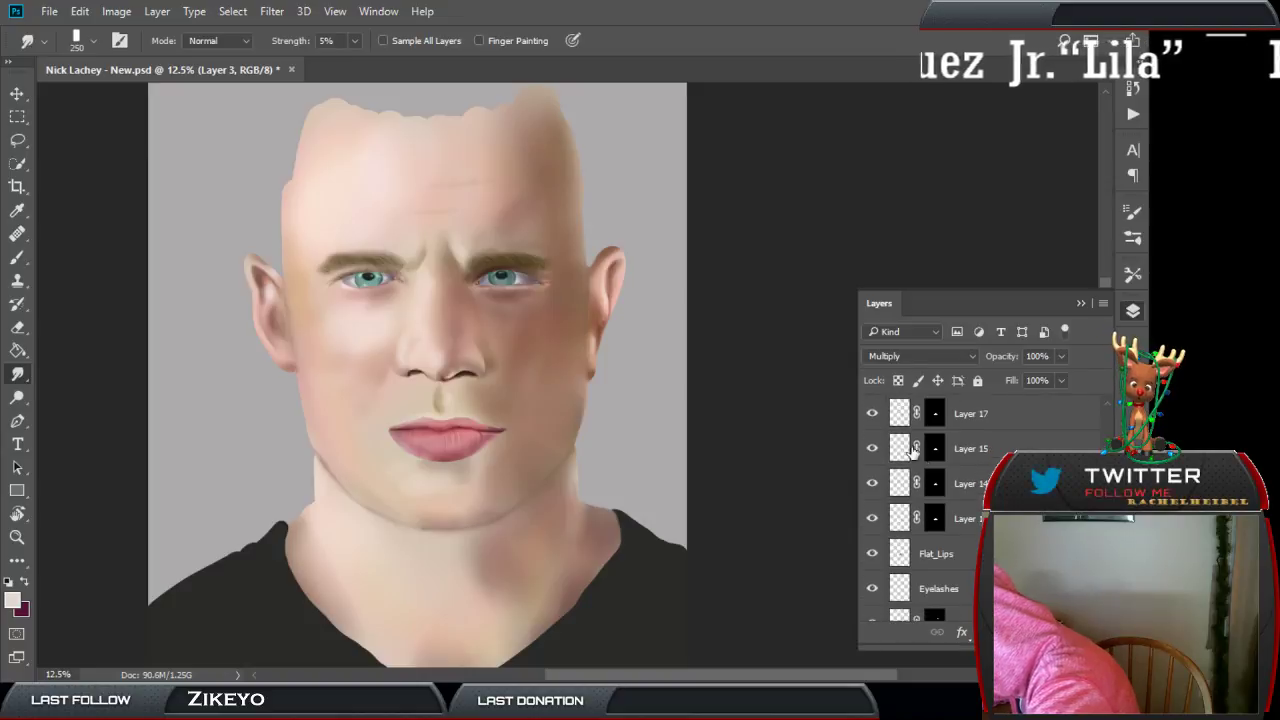
pyautogui.moveTo(875, 437); pyautogui.dragTo(878, 521)
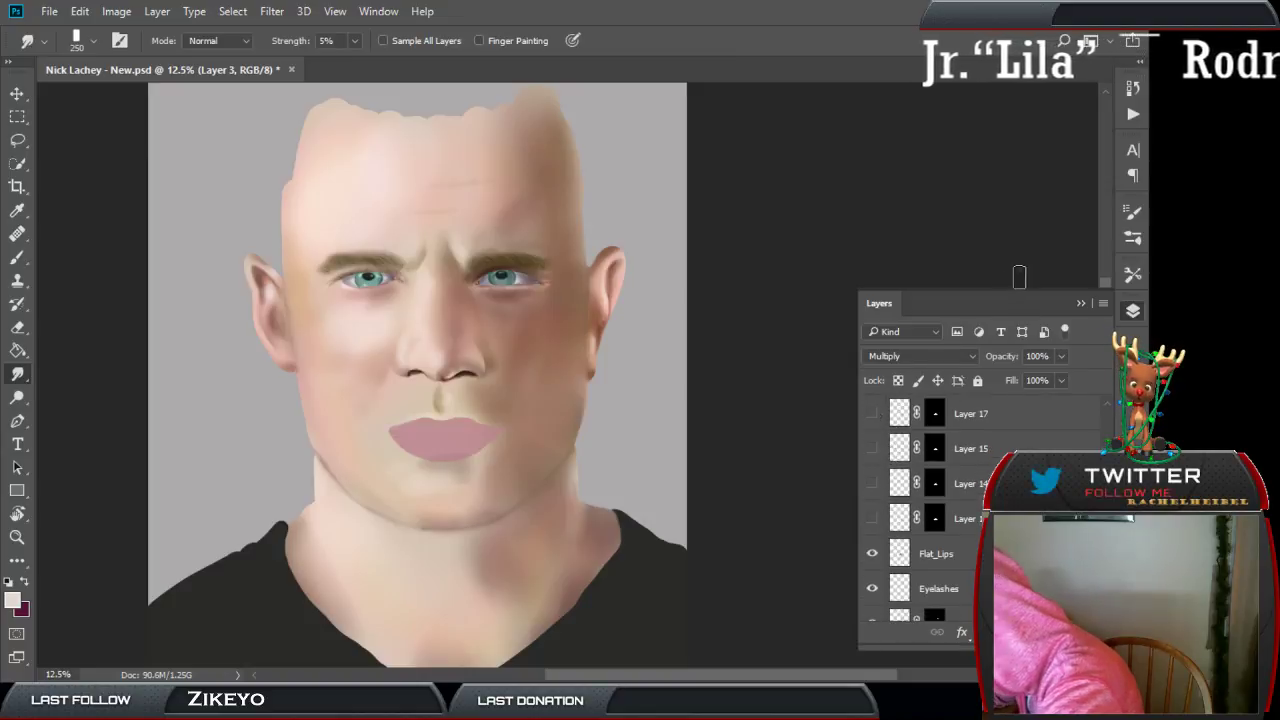
pyautogui.click(873, 520)
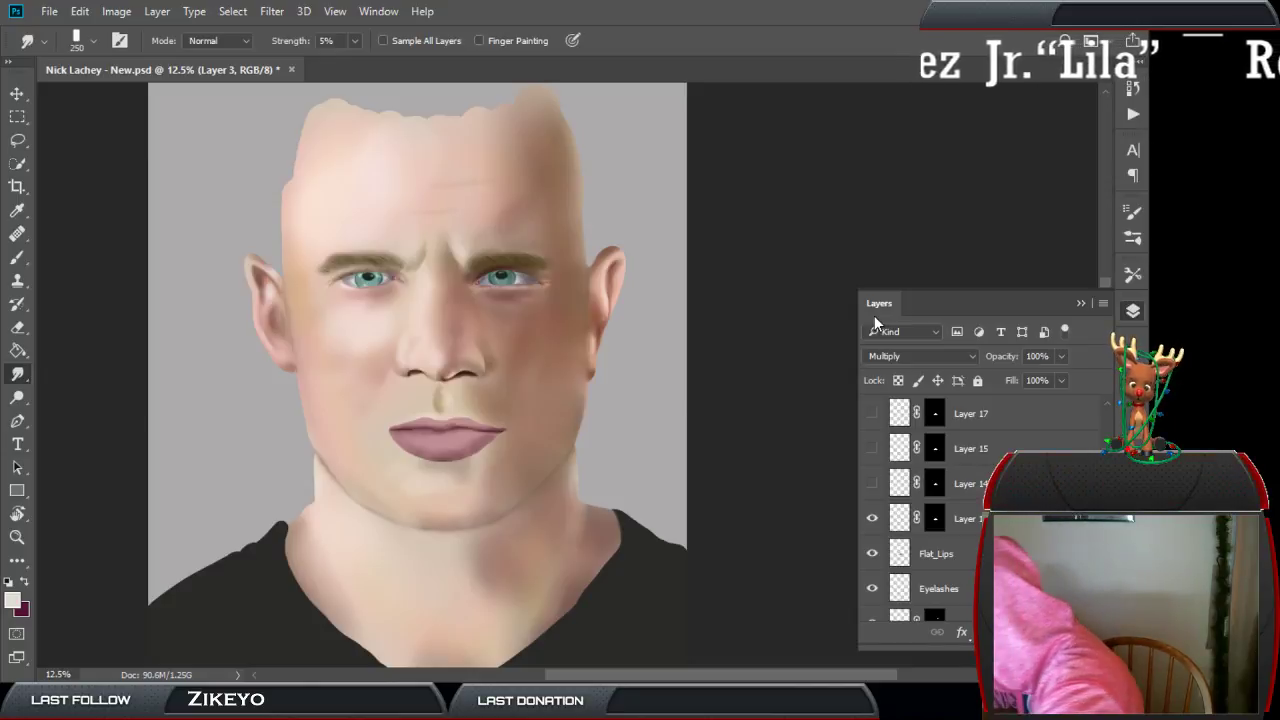
pyautogui.click(873, 519)
pyautogui.click(873, 519)
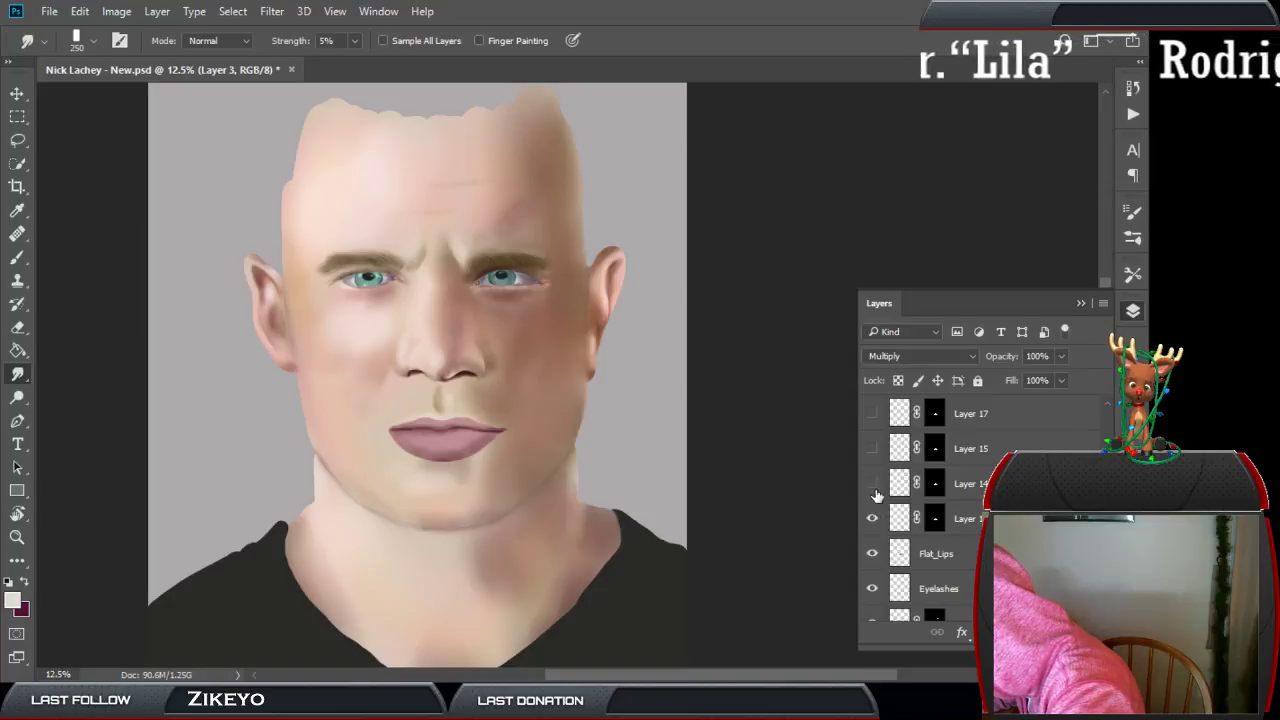
# Set the Eraser's opacity to 100%, turn off its pen-pressure opacity and check its brush tip settings.
pyautogui.press('e')
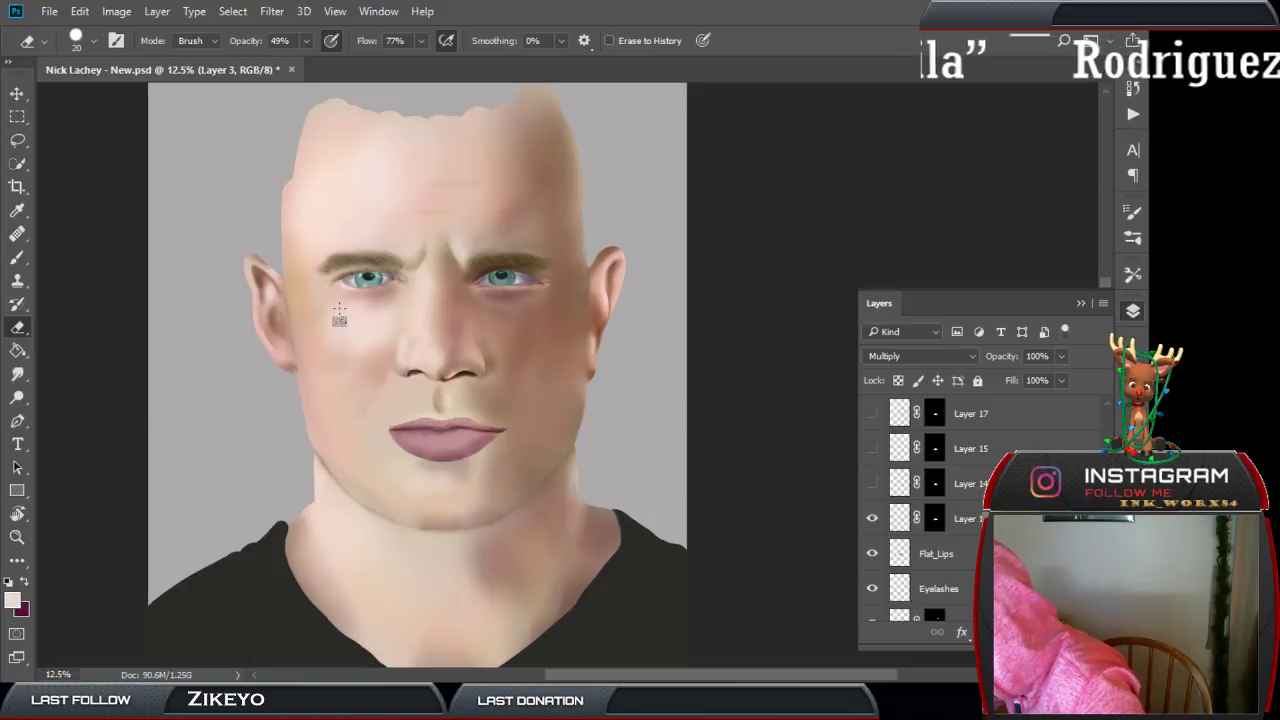
pyautogui.click(307, 42)
pyautogui.moveTo(307, 66); pyautogui.dragTo(368, 38)
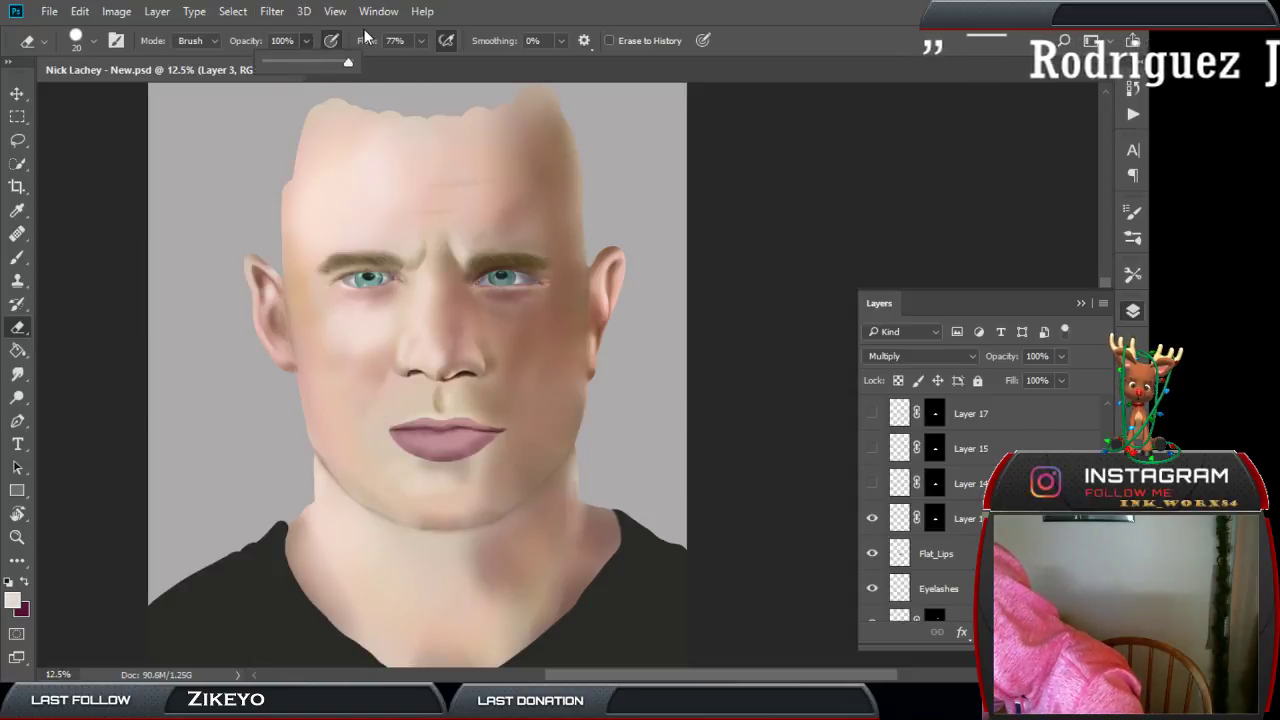
pyautogui.click(1133, 238)
pyautogui.click(1133, 276)
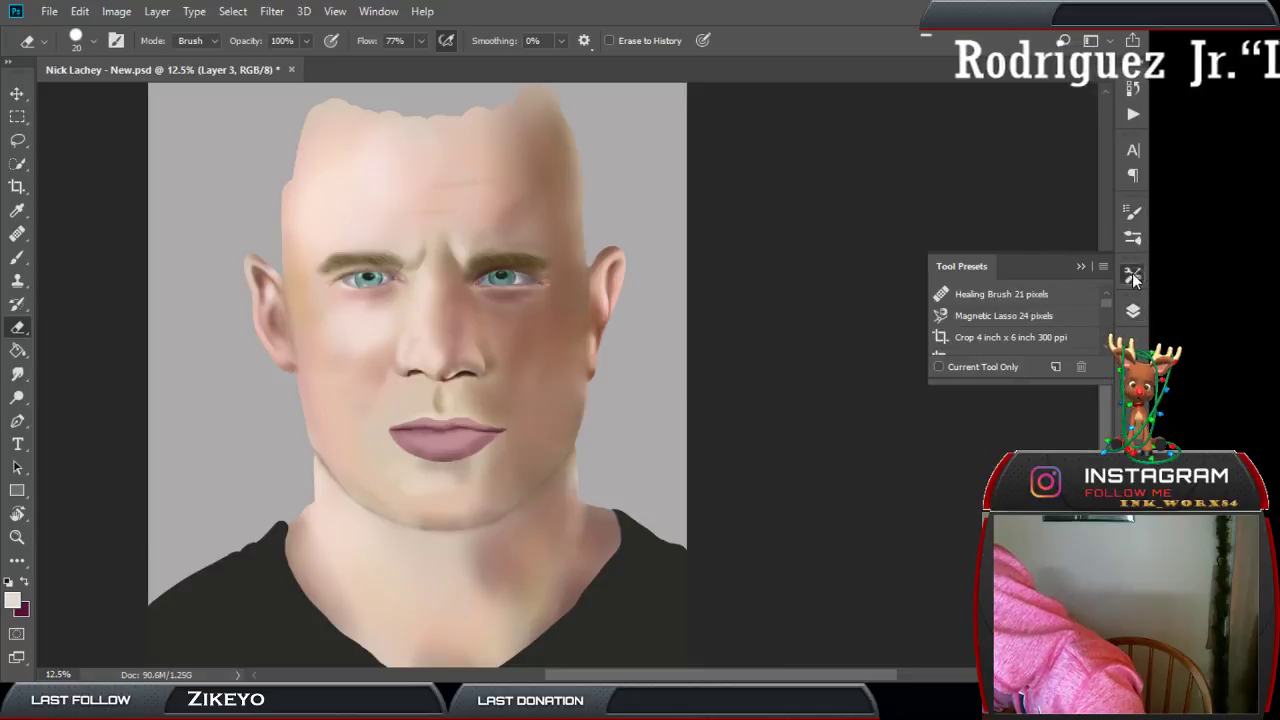
pyautogui.click(1133, 213)
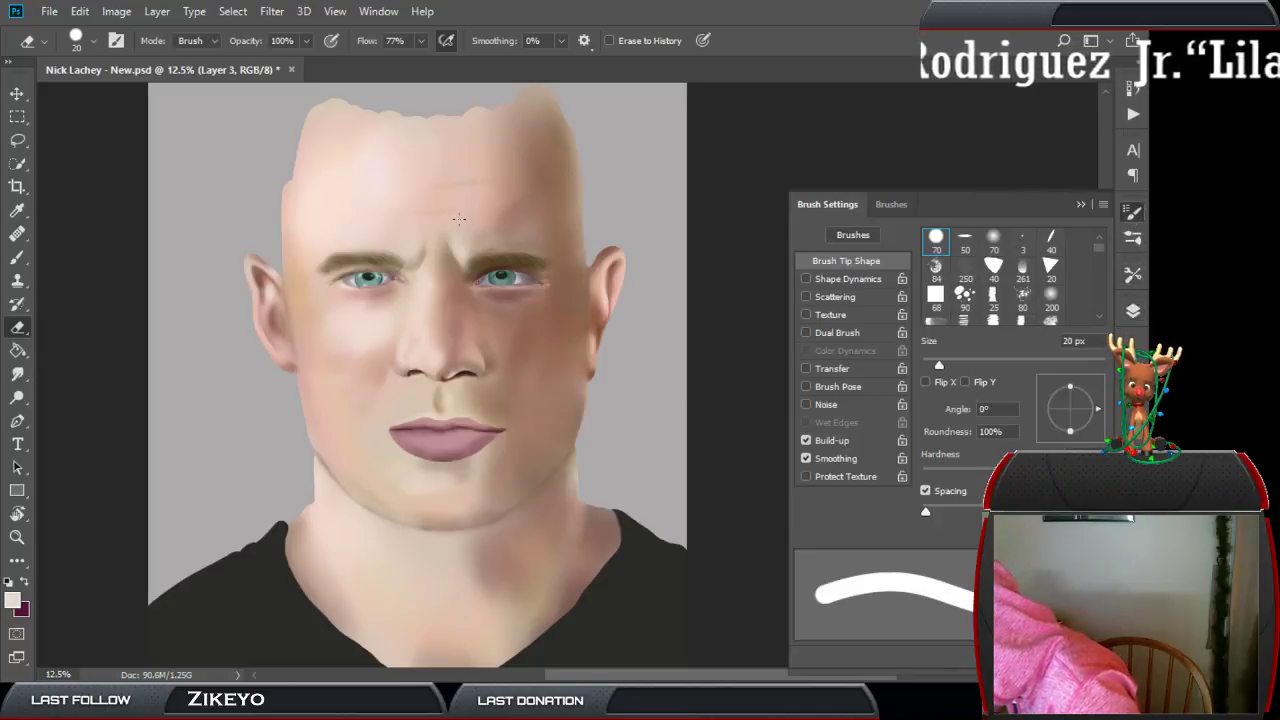
pyautogui.click(1080, 205)
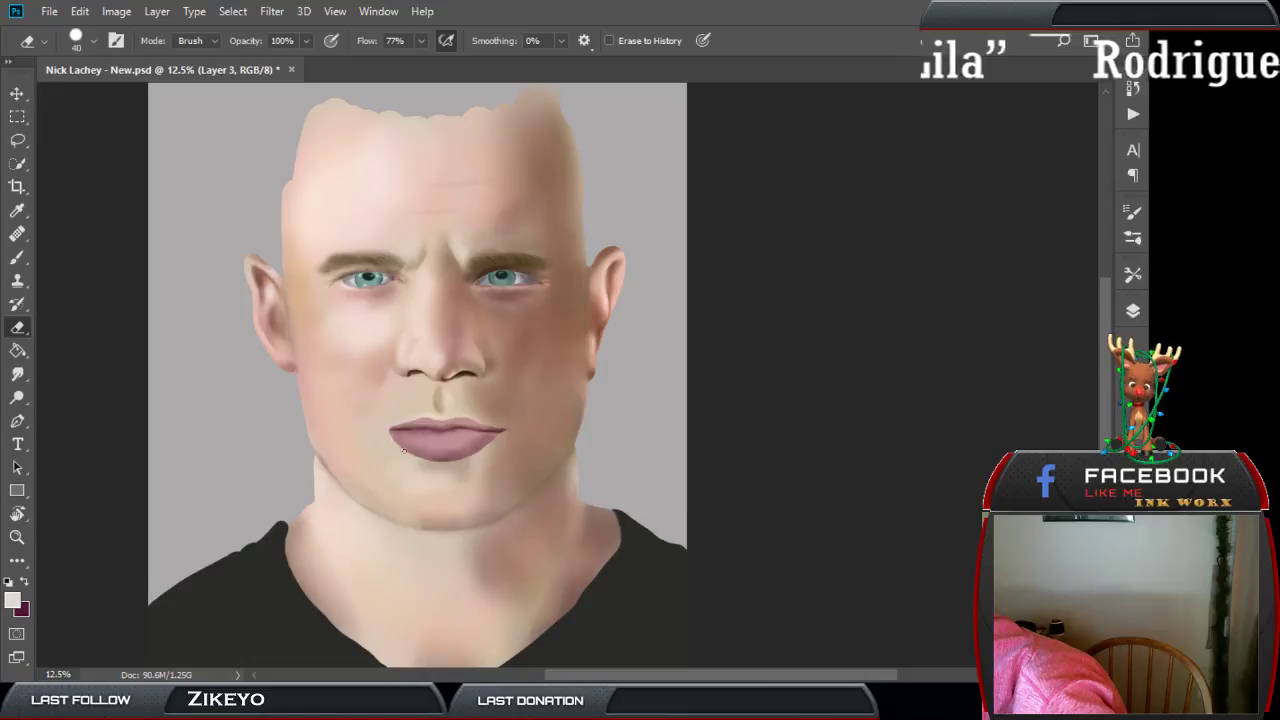
# Clean up the outline and corners of the lips on the Flat_Lips layer with the Eraser, reducing its size to 35 and 25 px.
pyautogui.click(1134, 314)
pyautogui.click(920, 563)
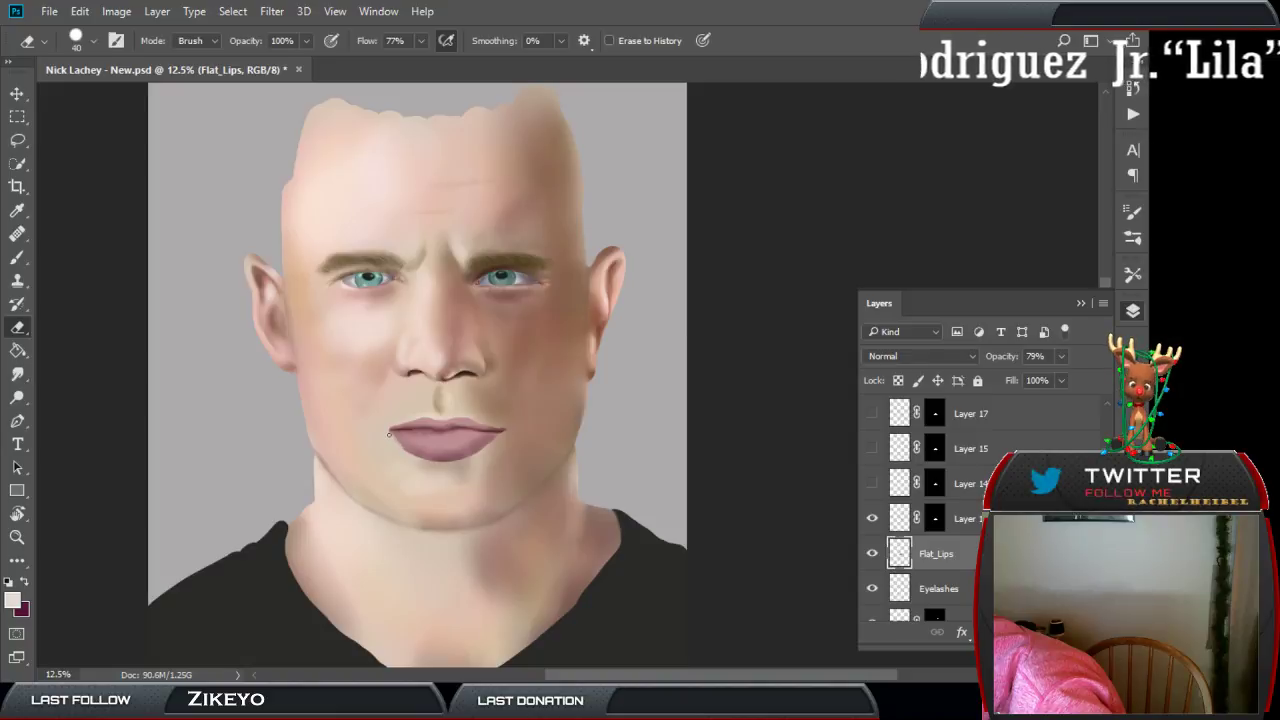
pyautogui.press('ctrl')
pyautogui.hotkey('ctrl', 'alt')
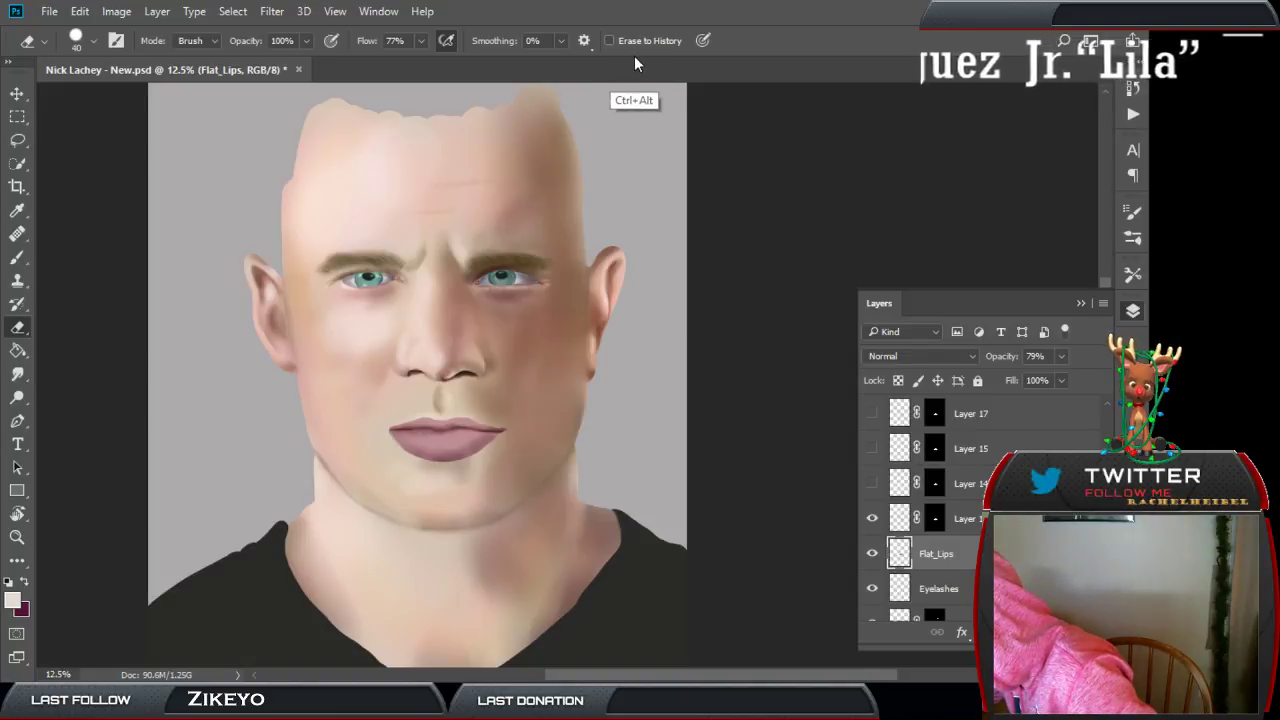
pyautogui.hotkey('ctrl', '+')
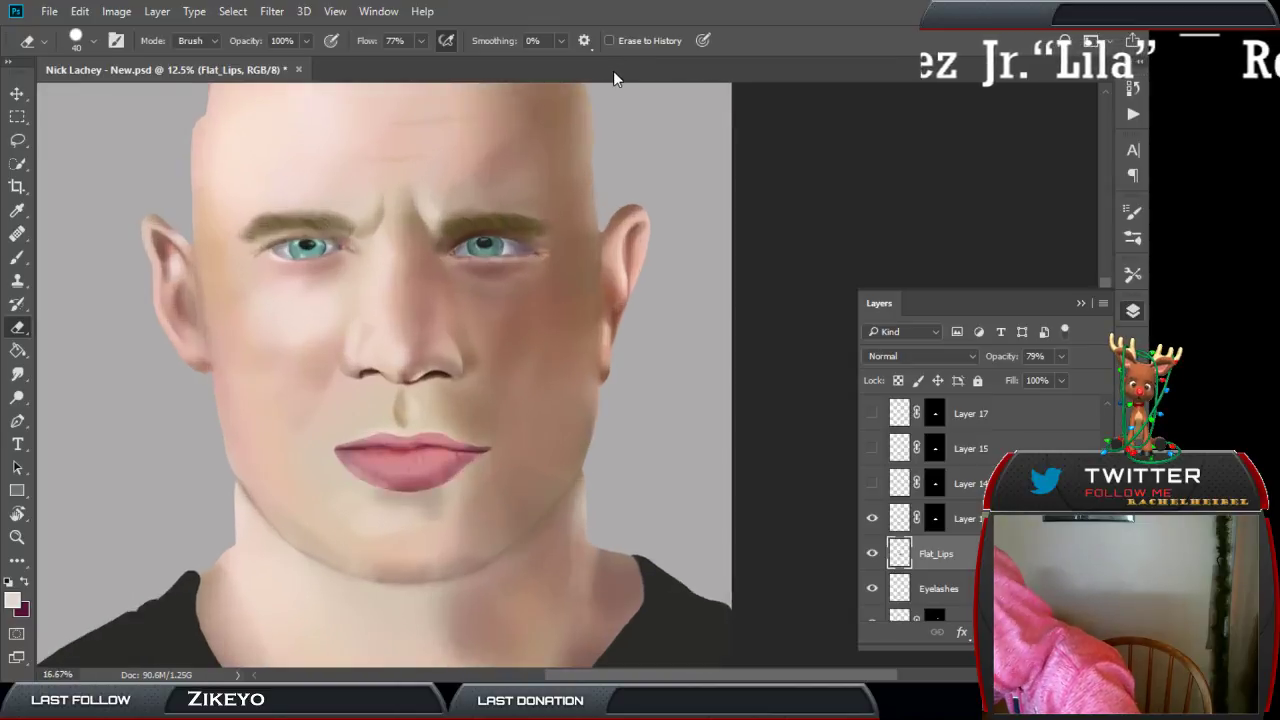
pyautogui.scroll(-2, 494, 209)
pyautogui.hscroll(-2, 494, 209)
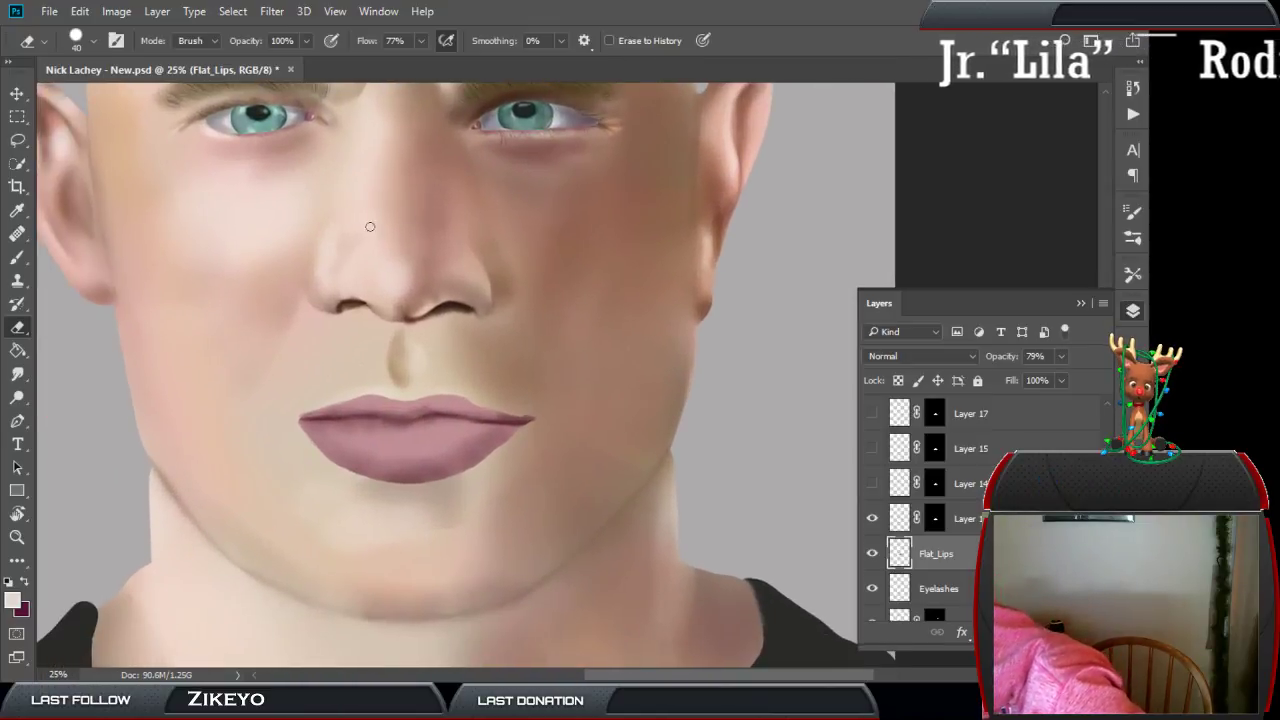
pyautogui.press('[')
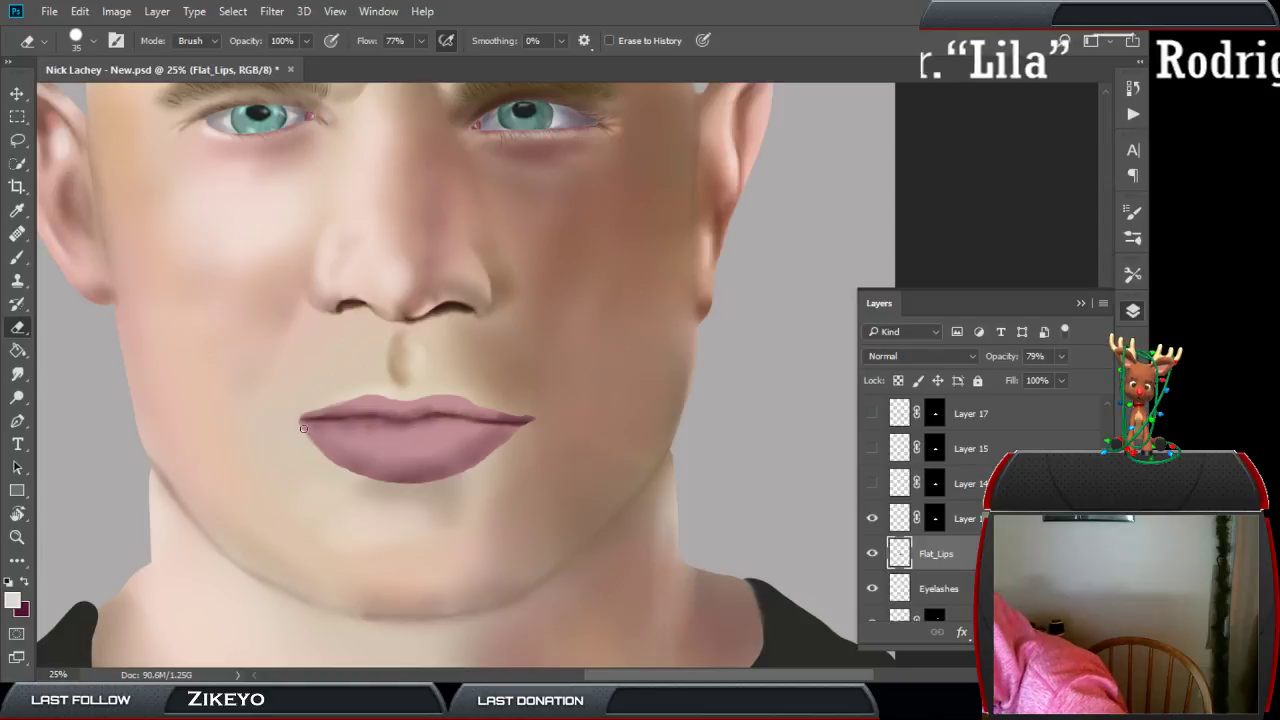
pyautogui.press('[')
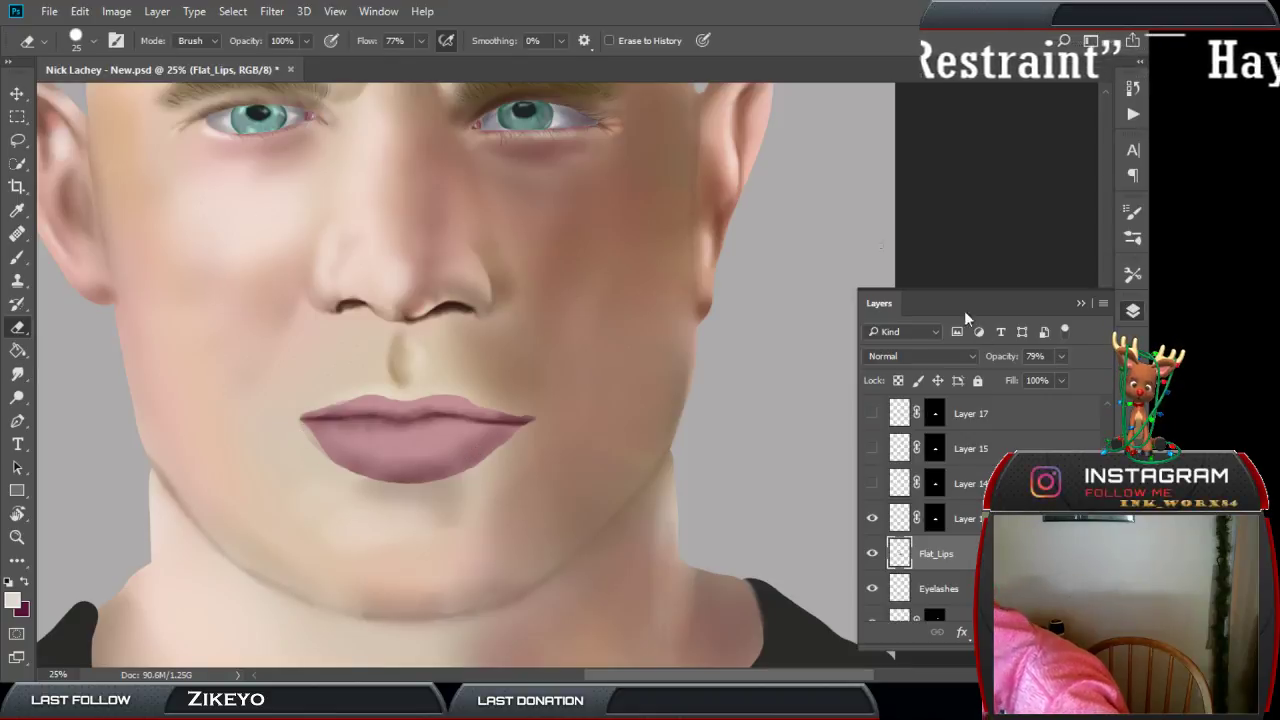
# Find Layer 13 above Flat_Lips and compare the lips with its shading hidden and shown.
pyautogui.scroll(3, 950, 500)
pyautogui.scroll(-5, 950, 500)
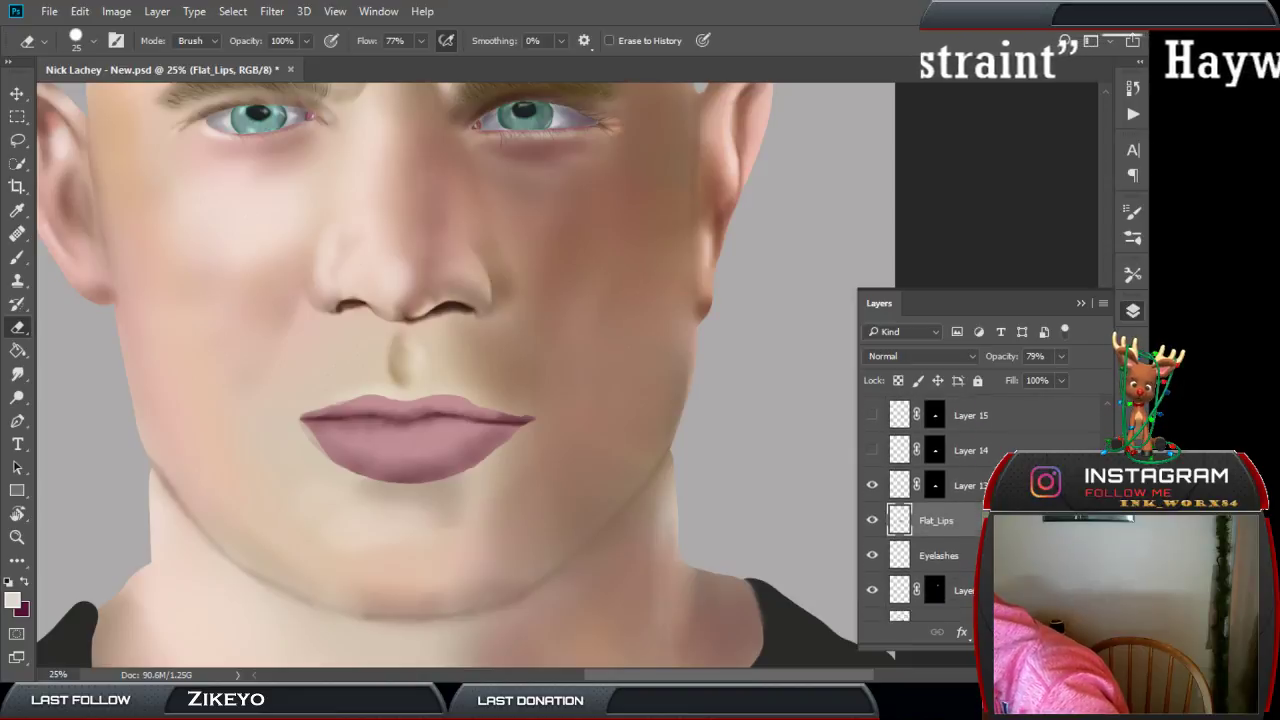
pyautogui.scroll(3, 950, 500)
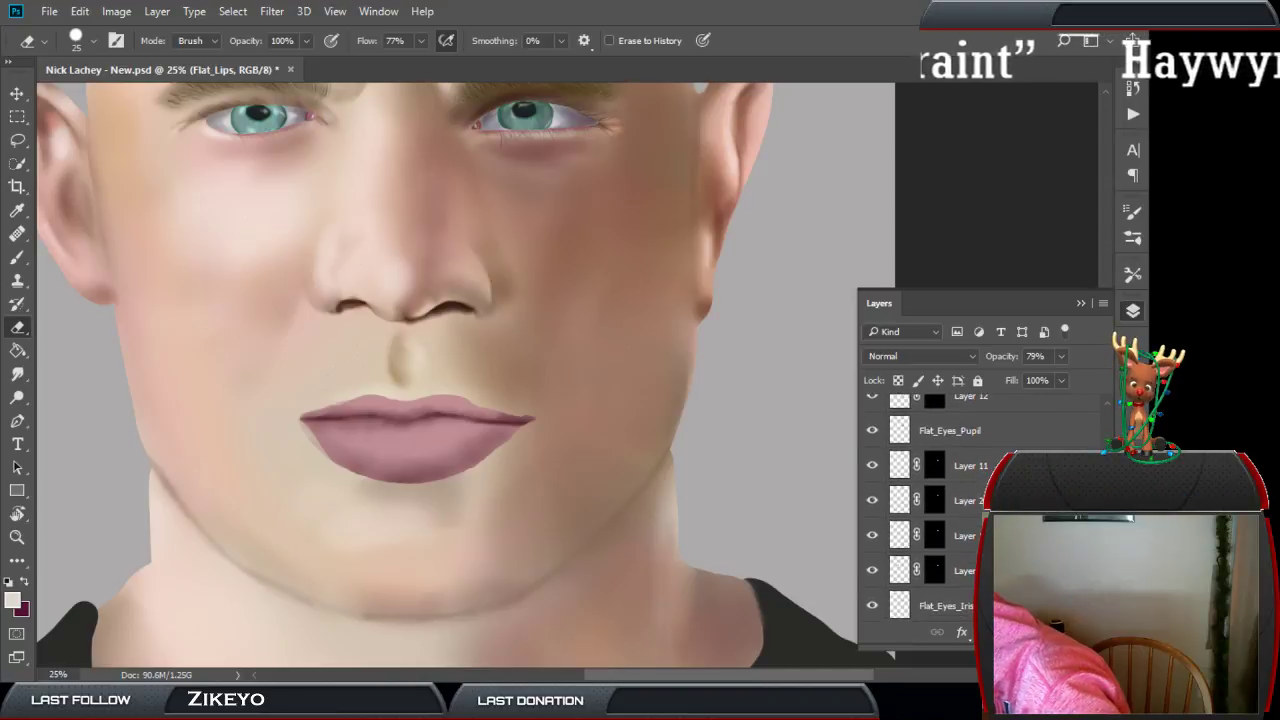
pyautogui.scroll(1, 950, 500)
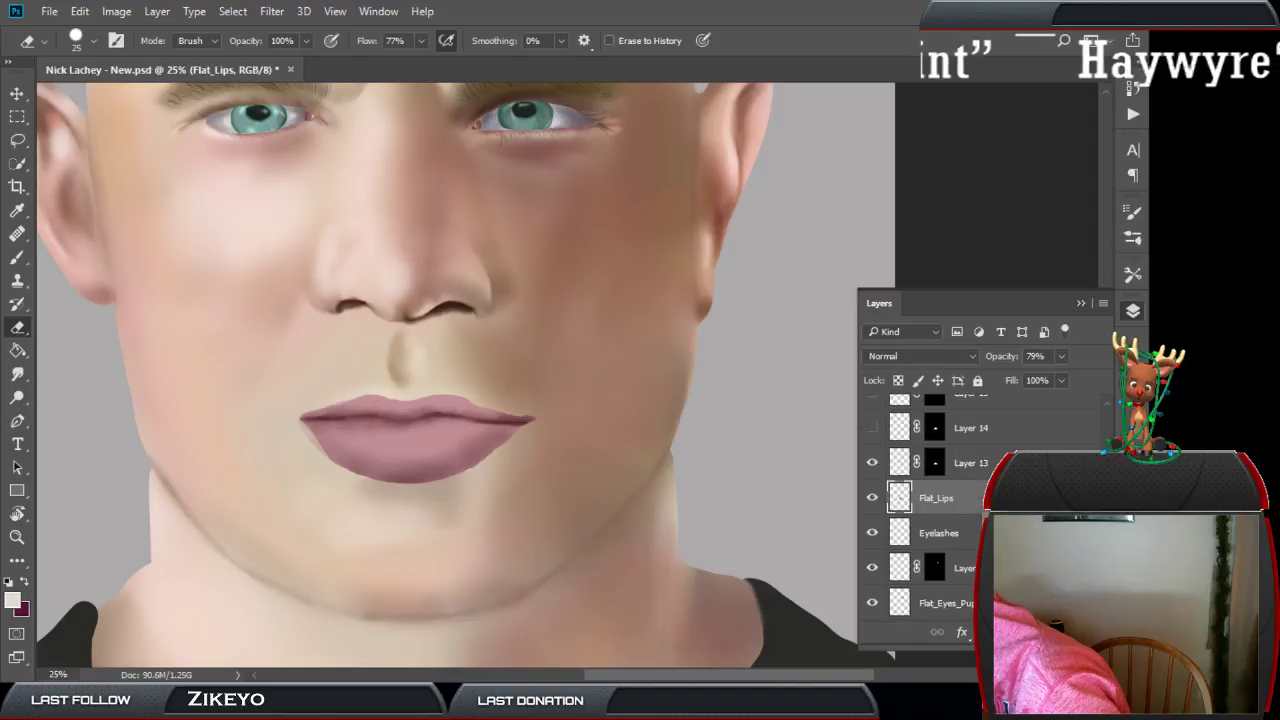
pyautogui.scroll(1, 950, 500)
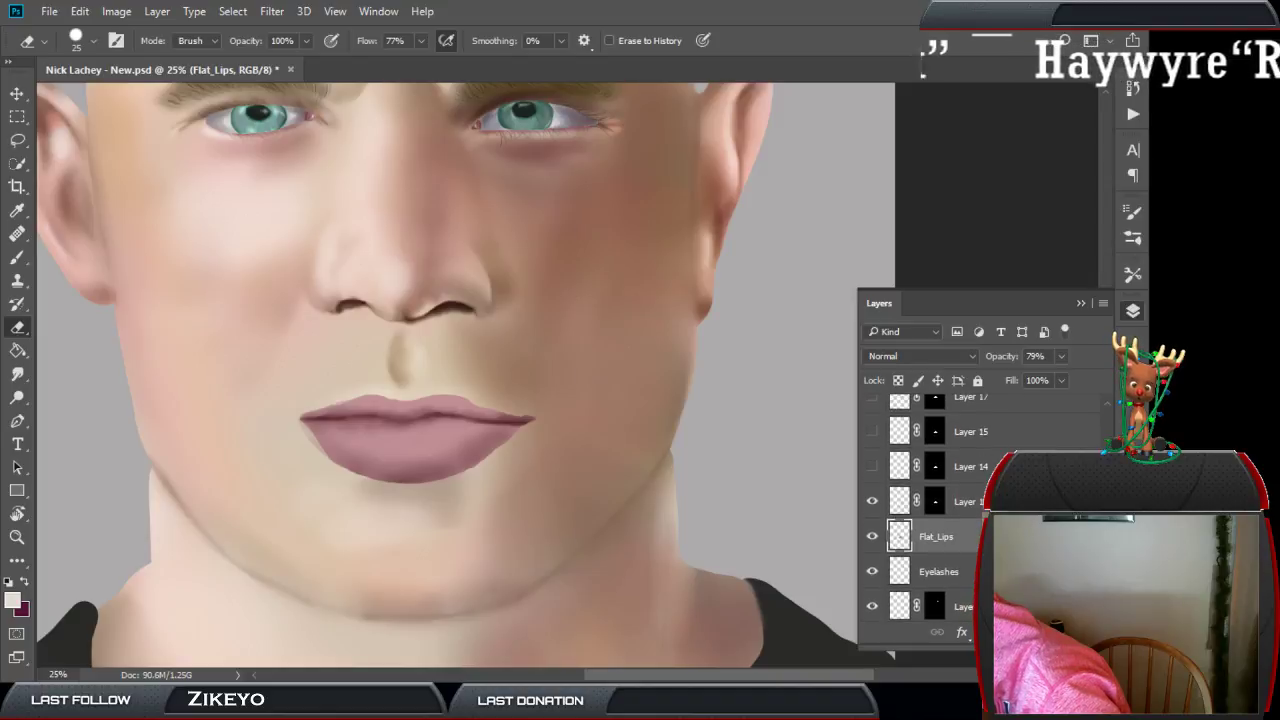
pyautogui.click(871, 501)
pyautogui.click(872, 501)
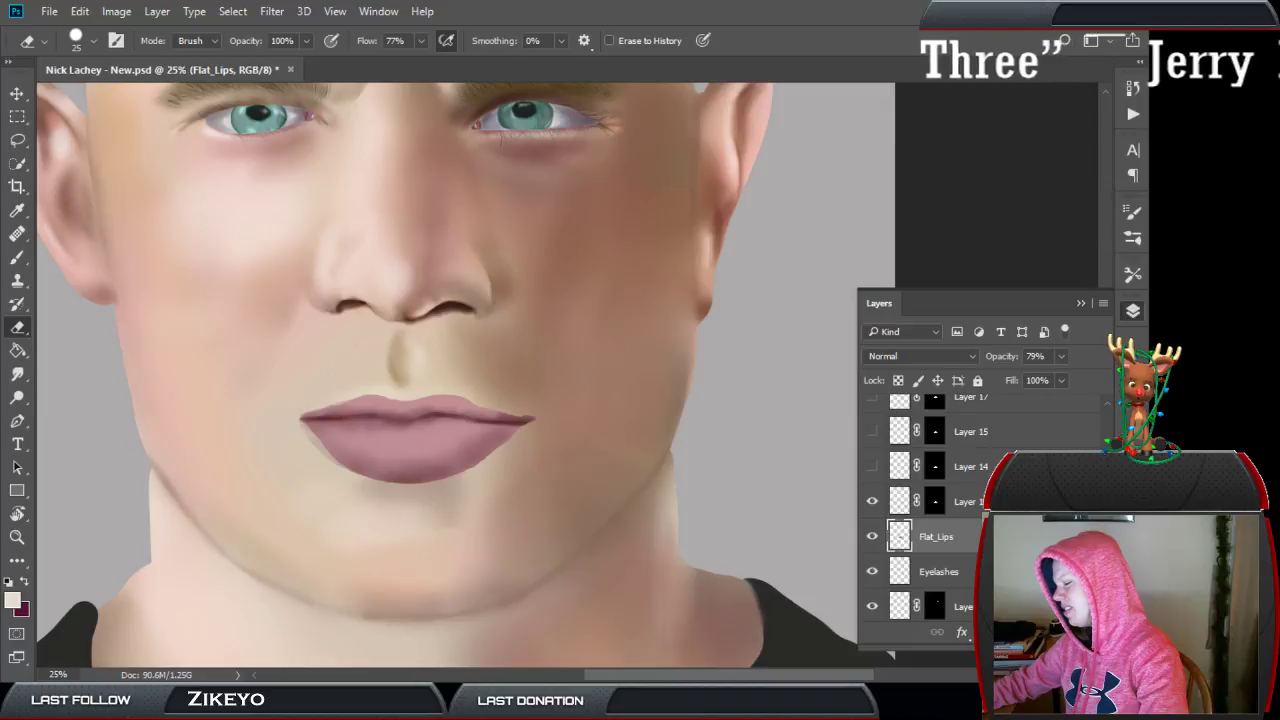
# Hide Layer 13 and delete the layer masks from Layers 13, 14 and 15.
pyautogui.click(871, 505)
pyautogui.rightClick(936, 500)
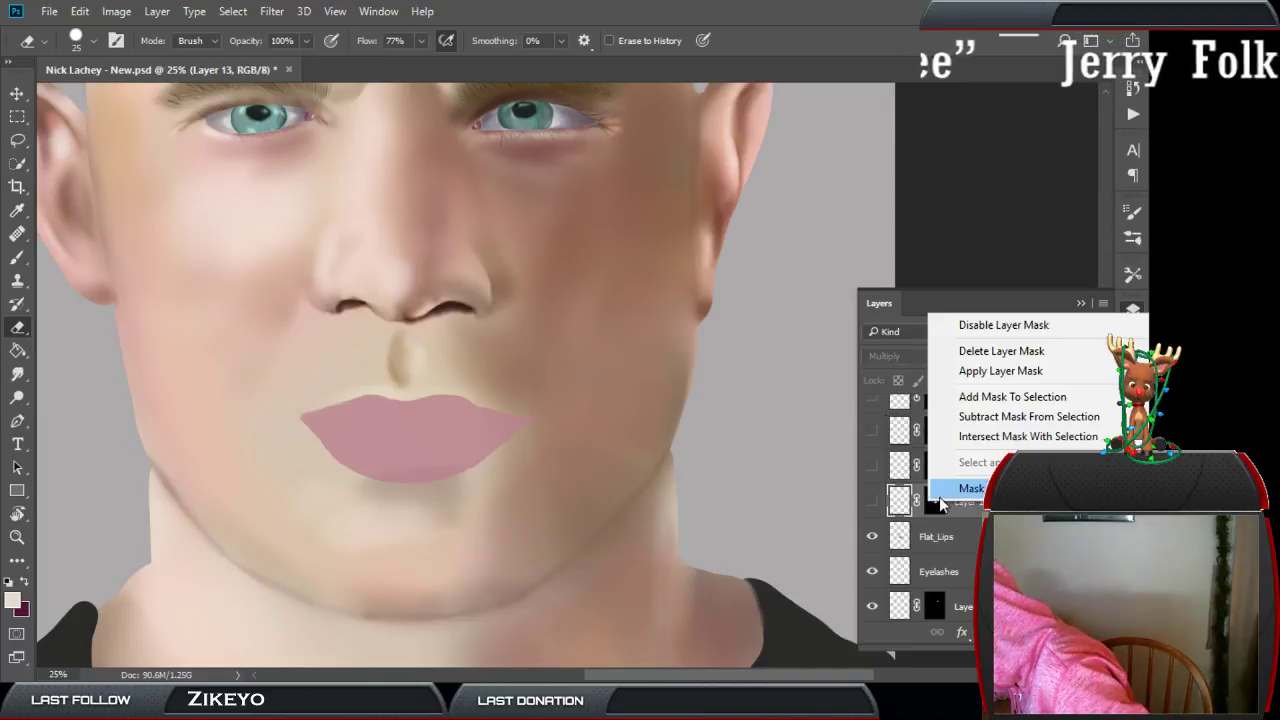
pyautogui.click(1001, 351)
pyautogui.rightClick(936, 470)
pyautogui.click(960, 506)
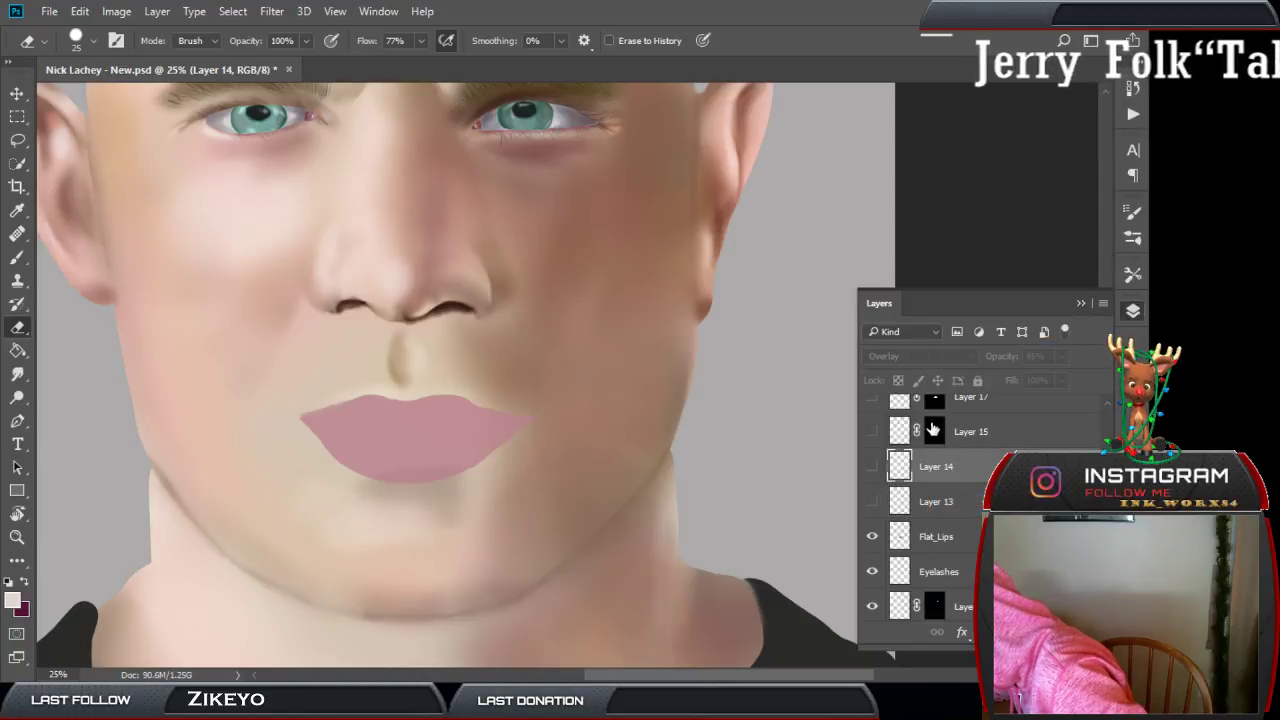
pyautogui.rightClick(934, 430)
pyautogui.click(960, 466)
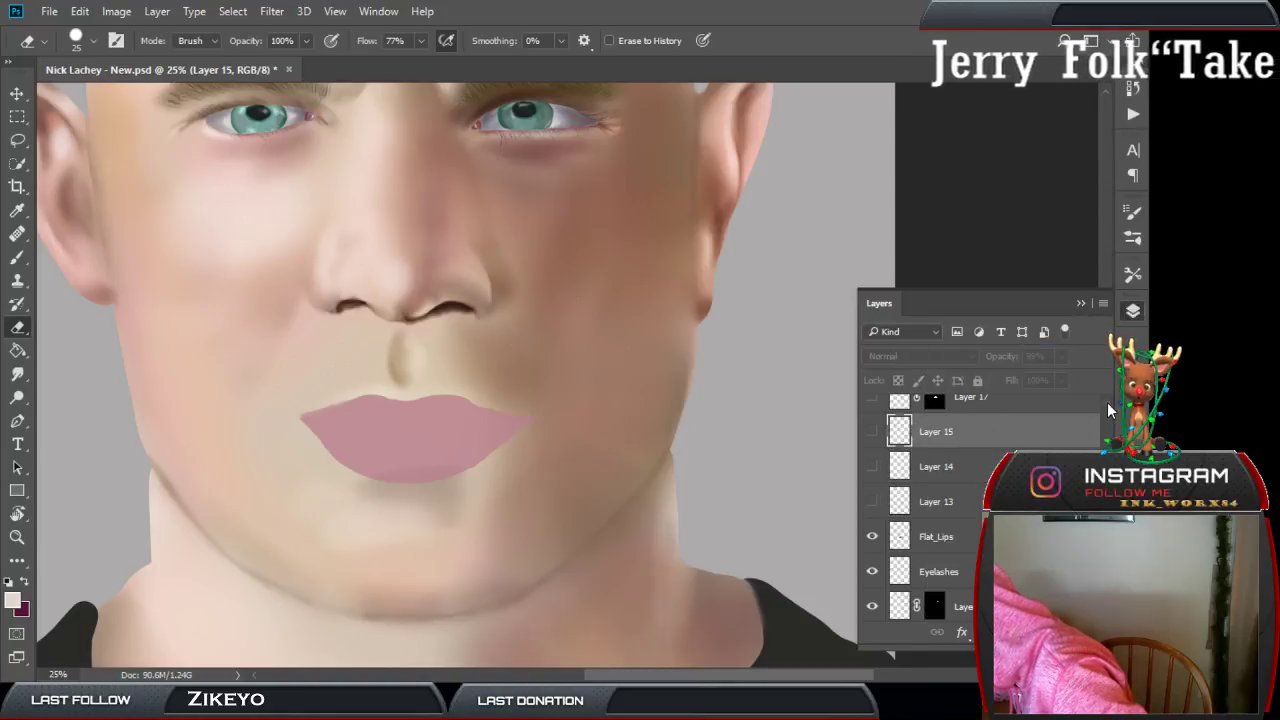
# Delete the layer mask from Layer 17.
pyautogui.scroll(2, 1107, 402)
pyautogui.rightClick(966, 466)
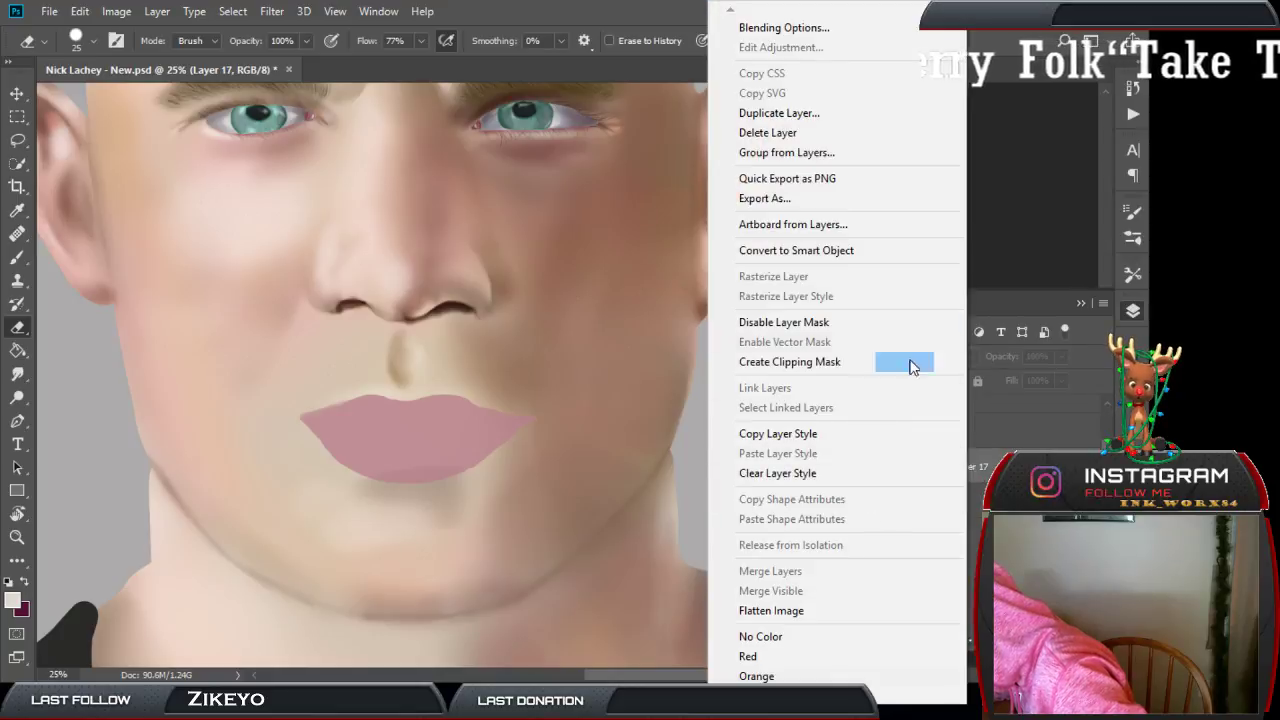
pyautogui.click(975, 428)
pyautogui.rightClick(984, 466)
pyautogui.press('Escape')
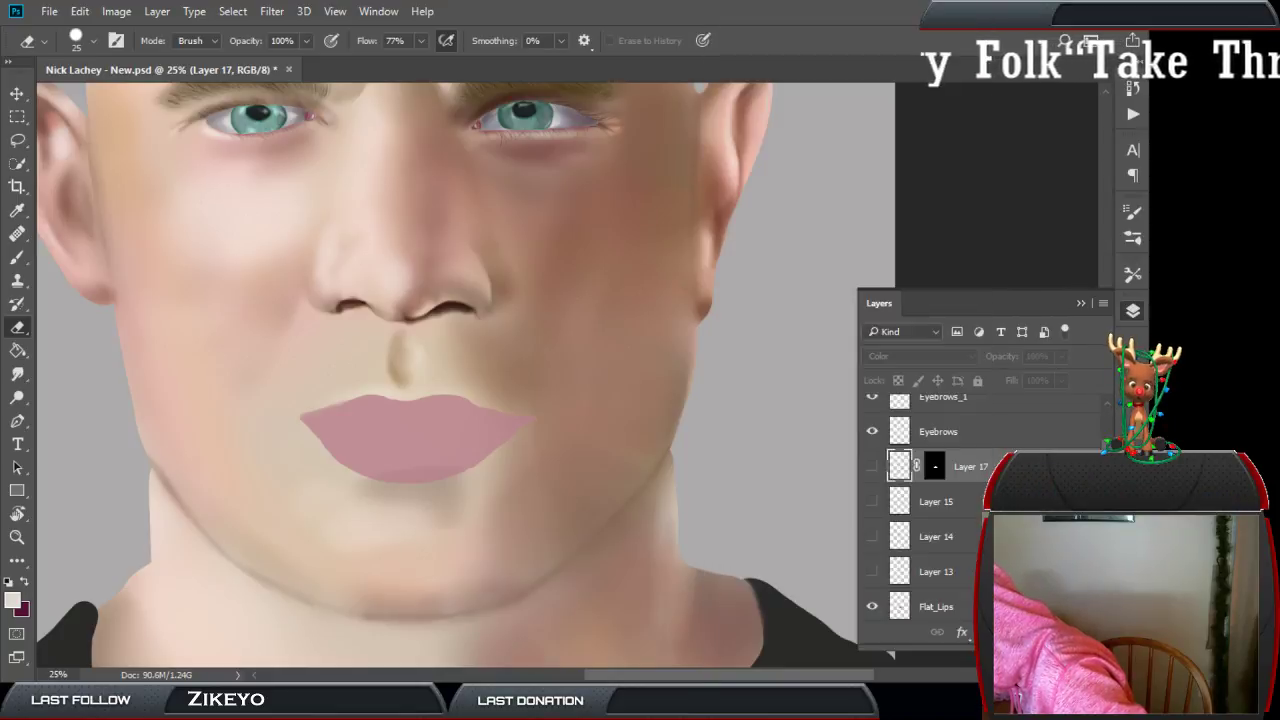
pyautogui.rightClick(934, 466)
pyautogui.click(930, 503)
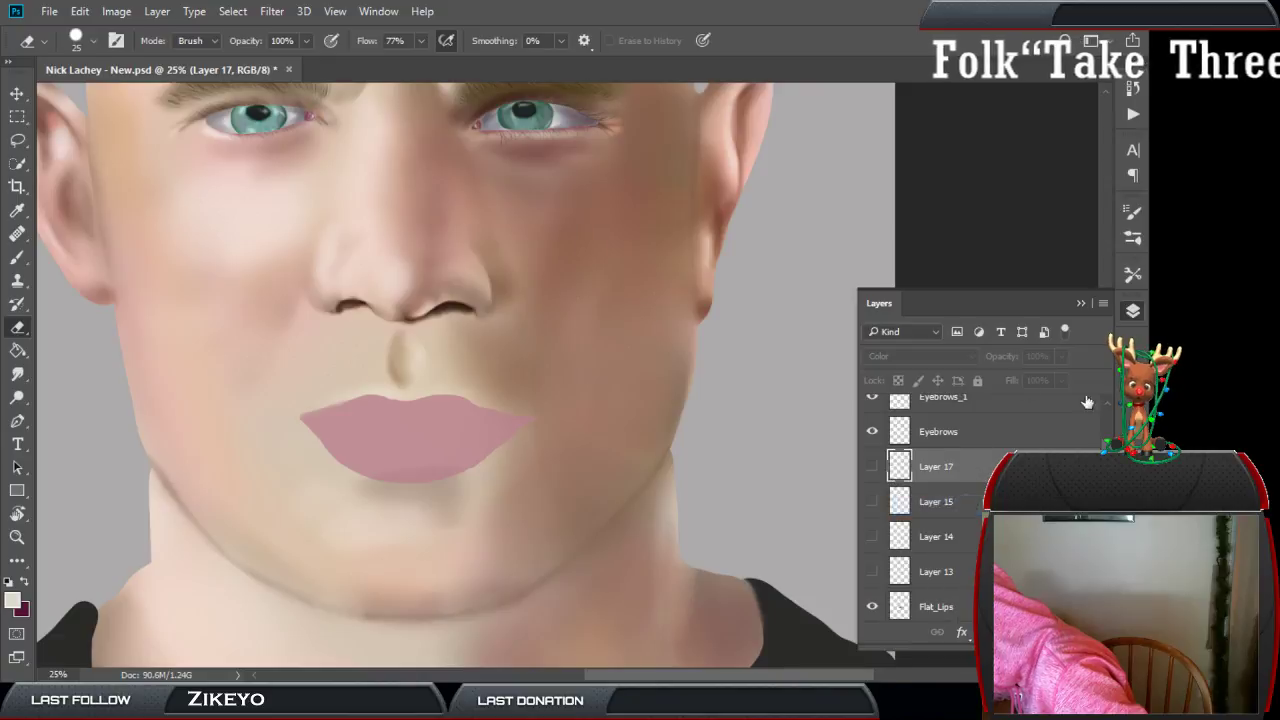
# Show Layers 17, 15, 14 and 13 and mask Layer 13 to the outline of Flat_Lips.
pyautogui.scroll(1, 940, 450)
pyautogui.click(872, 474)
pyautogui.moveTo(872, 477); pyautogui.dragTo(872, 582)
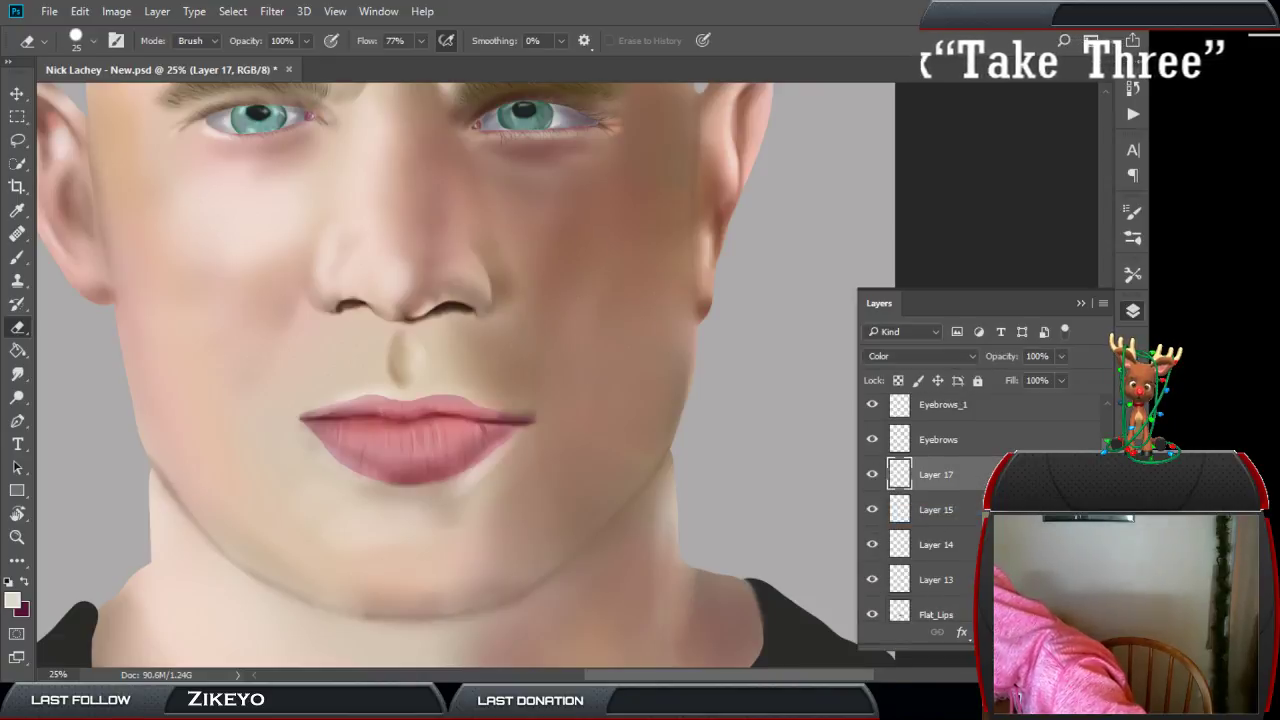
pyautogui.scroll(-2, 906, 510)
pyautogui.keyDown('ctrl'); pyautogui.click(900, 536); pyautogui.keyUp('ctrl')
pyautogui.click(905, 538)
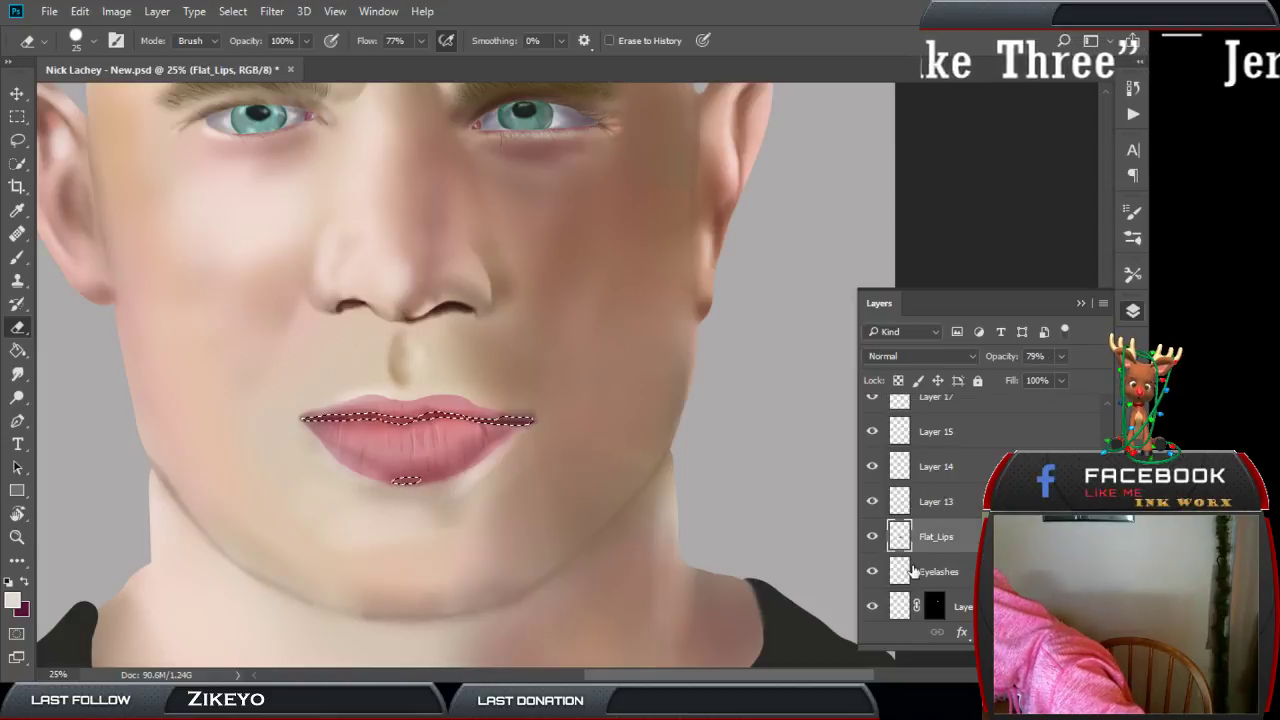
pyautogui.click(940, 501)
pyautogui.click(985, 632)
# Mask Layers 14, 15 and 17 to the outline of Flat_Lips.
pyautogui.keyDown('ctrl'); pyautogui.click(902, 540); pyautogui.keyUp('ctrl')
pyautogui.click(905, 468)
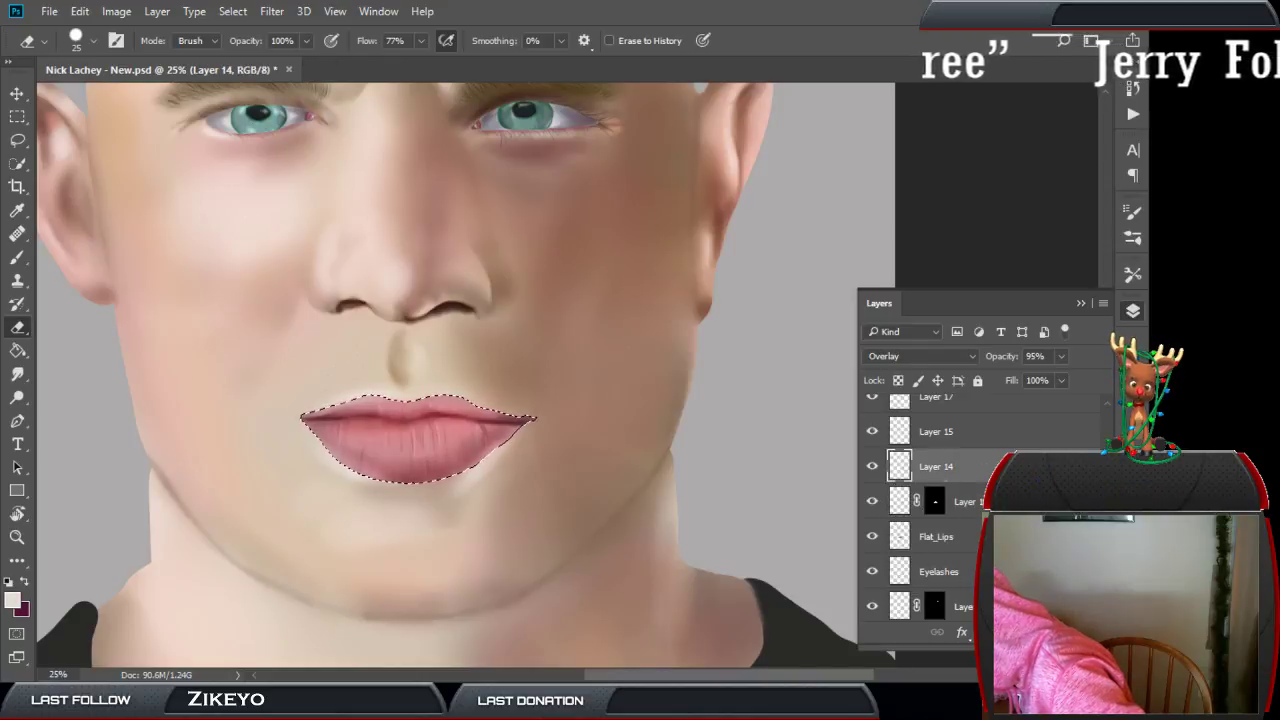
pyautogui.click(985, 632)
pyautogui.keyDown('ctrl'); pyautogui.click(902, 538); pyautogui.keyUp('ctrl')
pyautogui.click(921, 440)
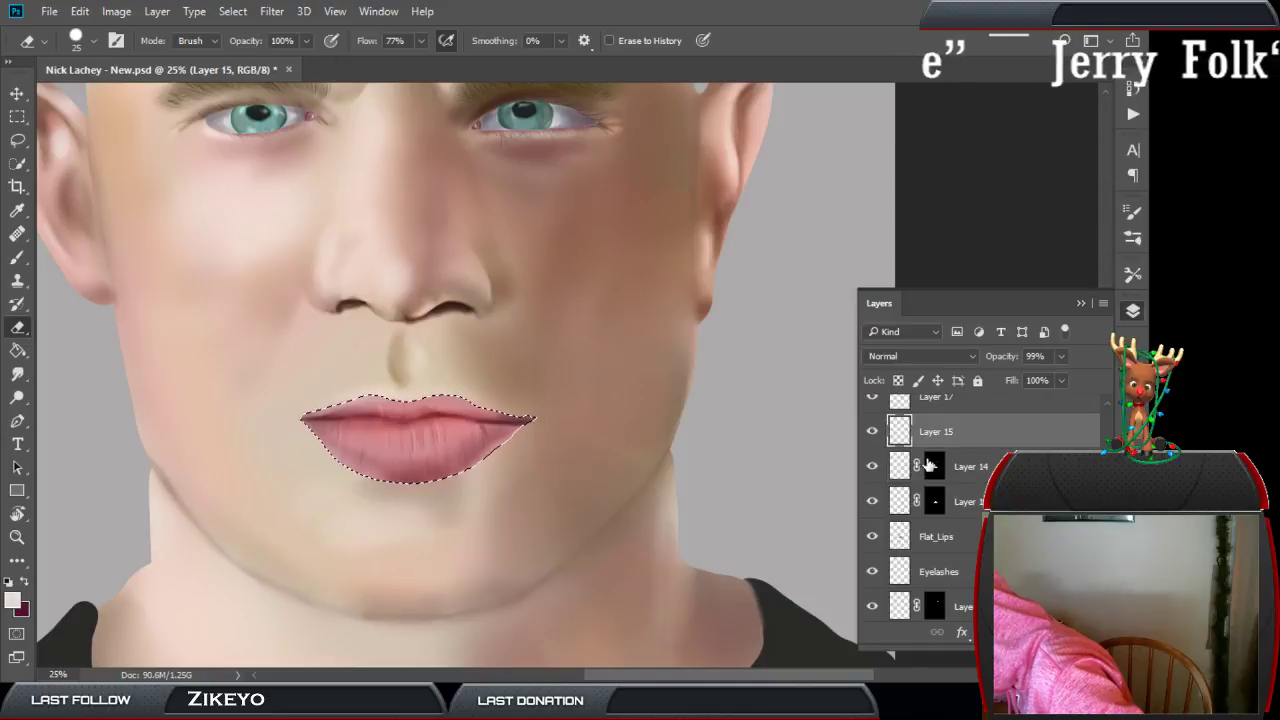
pyautogui.click(985, 632)
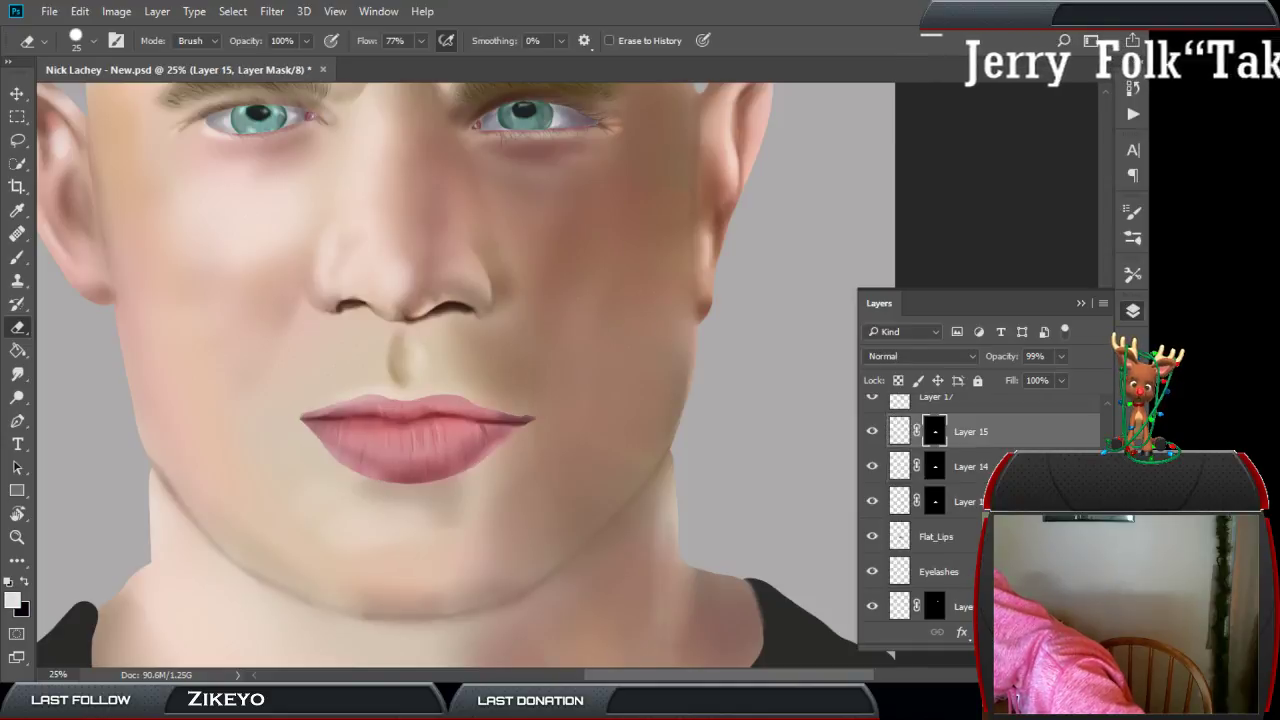
pyautogui.keyDown('ctrl'); pyautogui.click(902, 538); pyautogui.keyUp('ctrl')
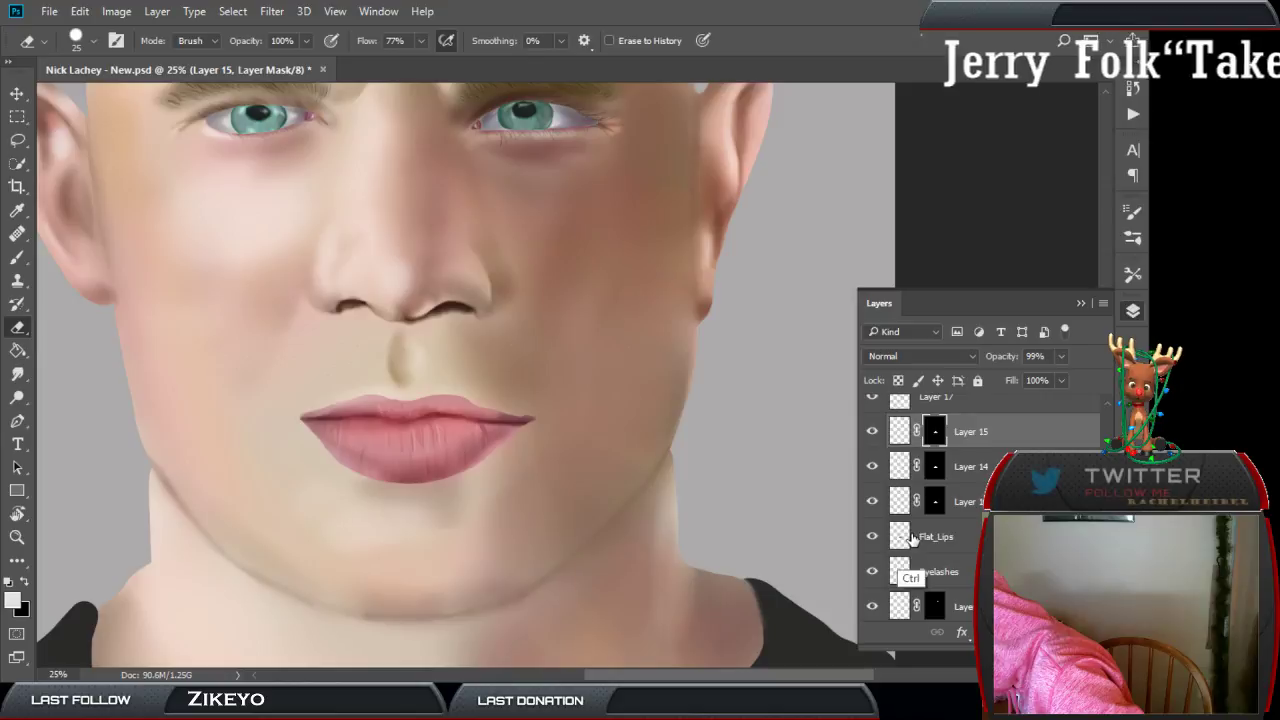
pyautogui.click(937, 401)
pyautogui.click(985, 632)
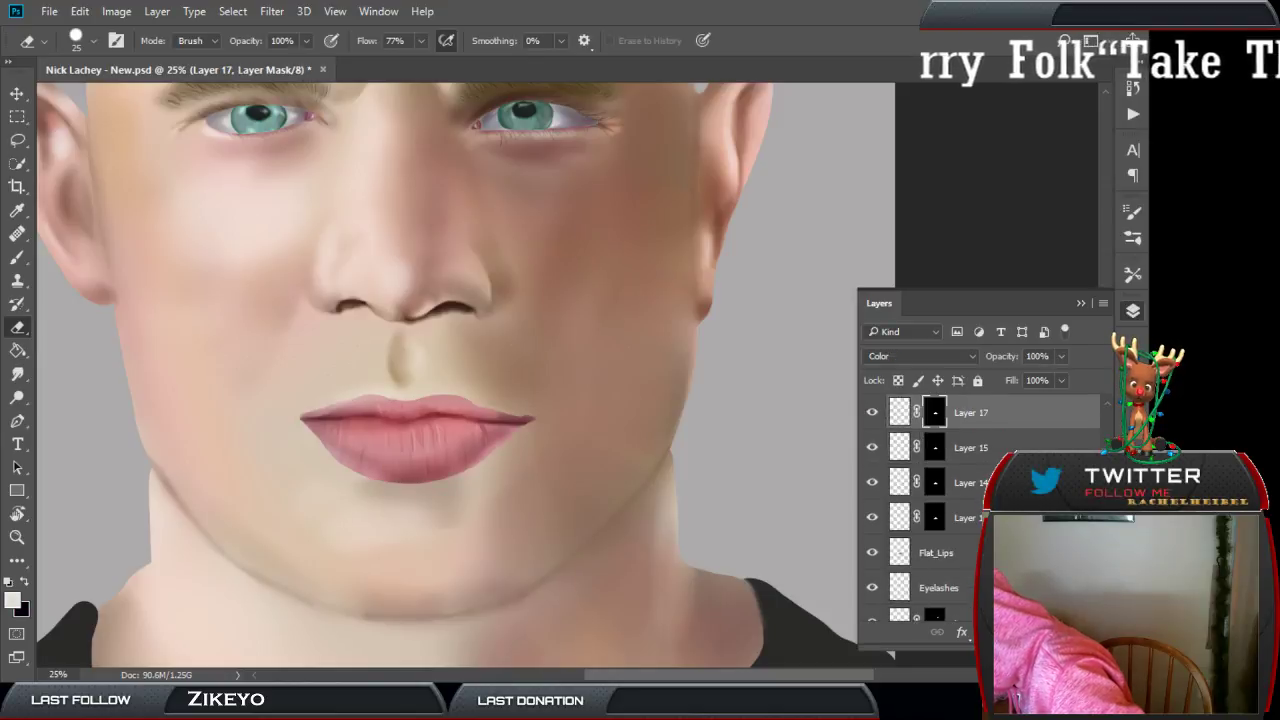
# Select the Flat_Lips layer and hide Layers 13, 14, 15 and 17 above it.
pyautogui.scroll(-5, 950, 500)
pyautogui.scroll(4, 950, 500)
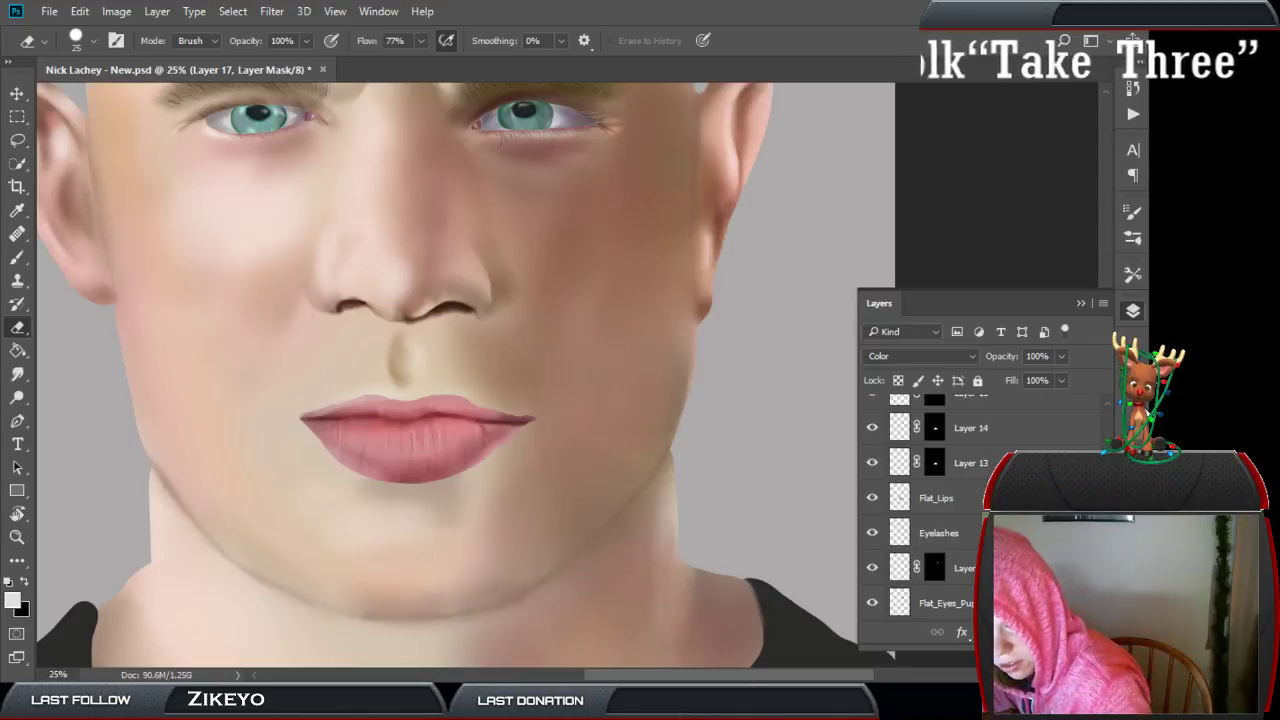
pyautogui.hotkey('ctrl', '-')
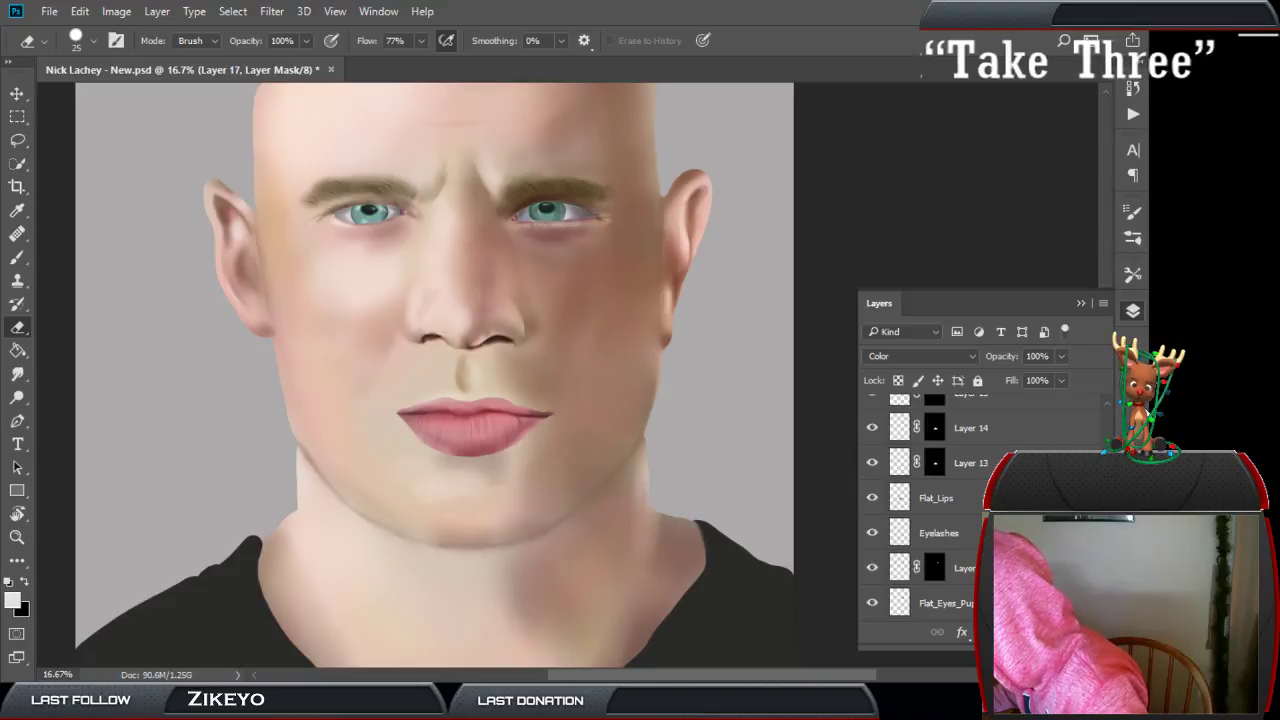
pyautogui.hotkey('ctrl', '+')
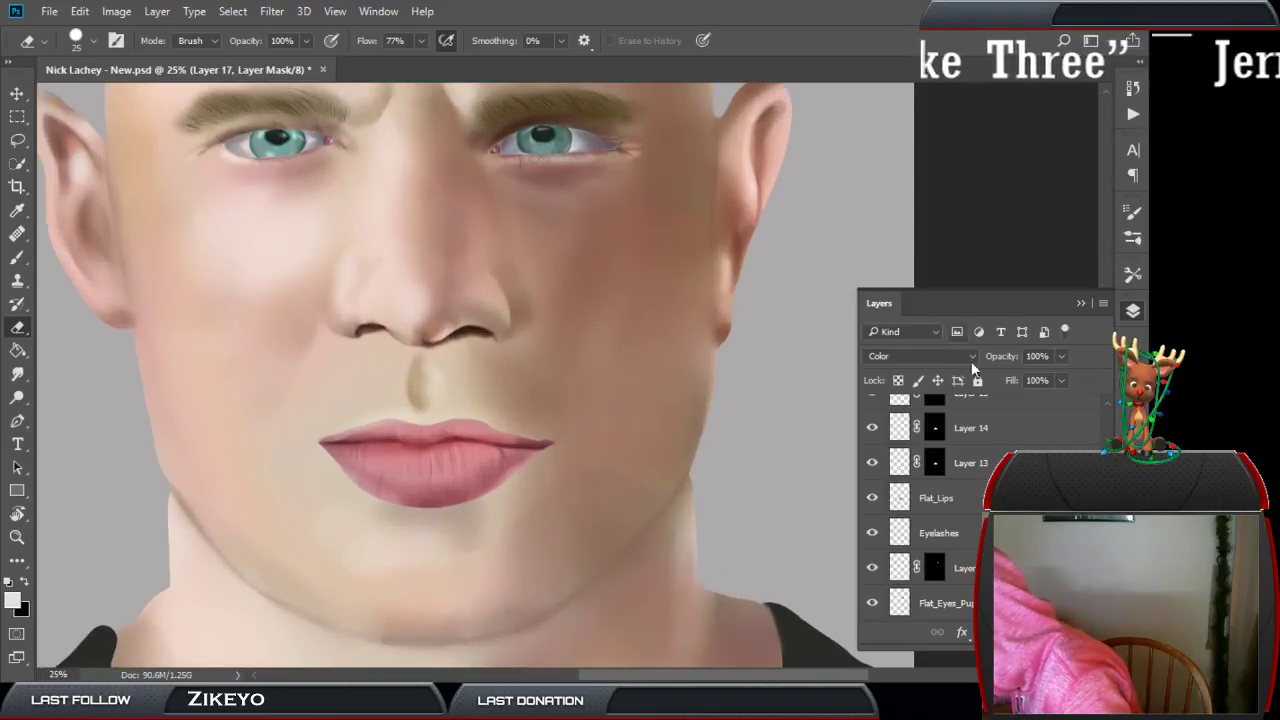
pyautogui.click(940, 497)
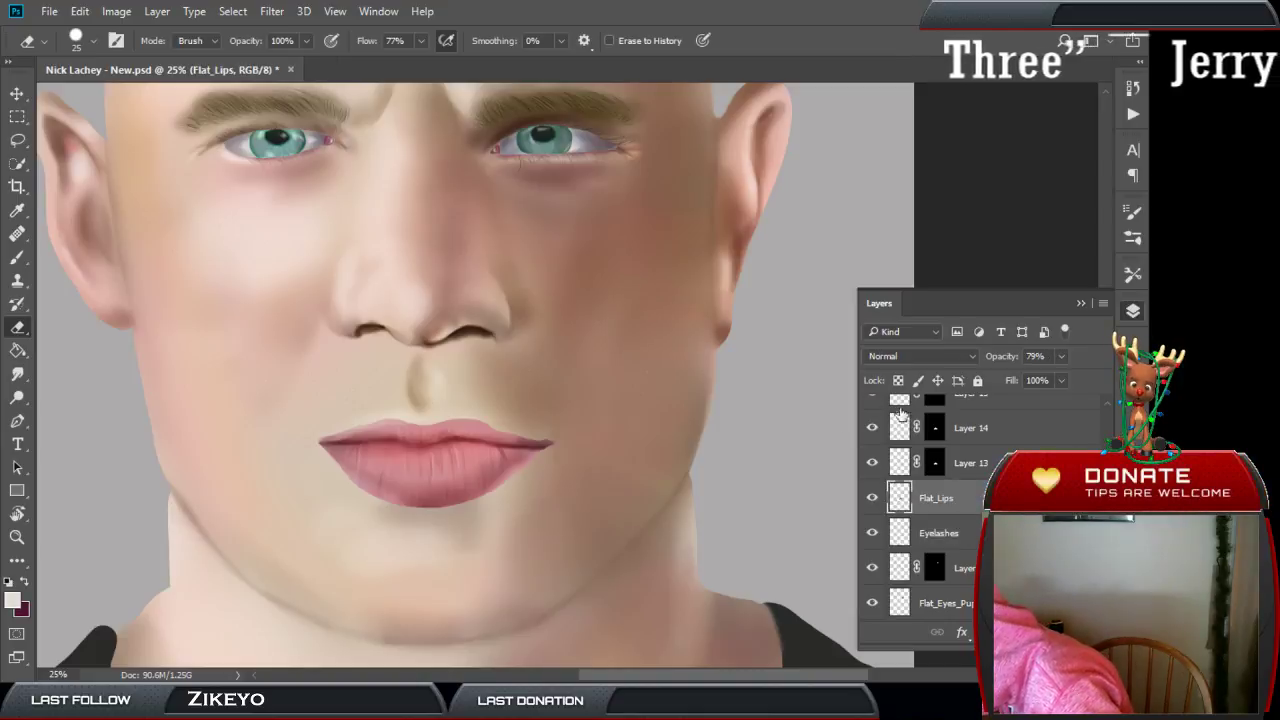
pyautogui.moveTo(871, 468); pyautogui.dragTo(872, 398)
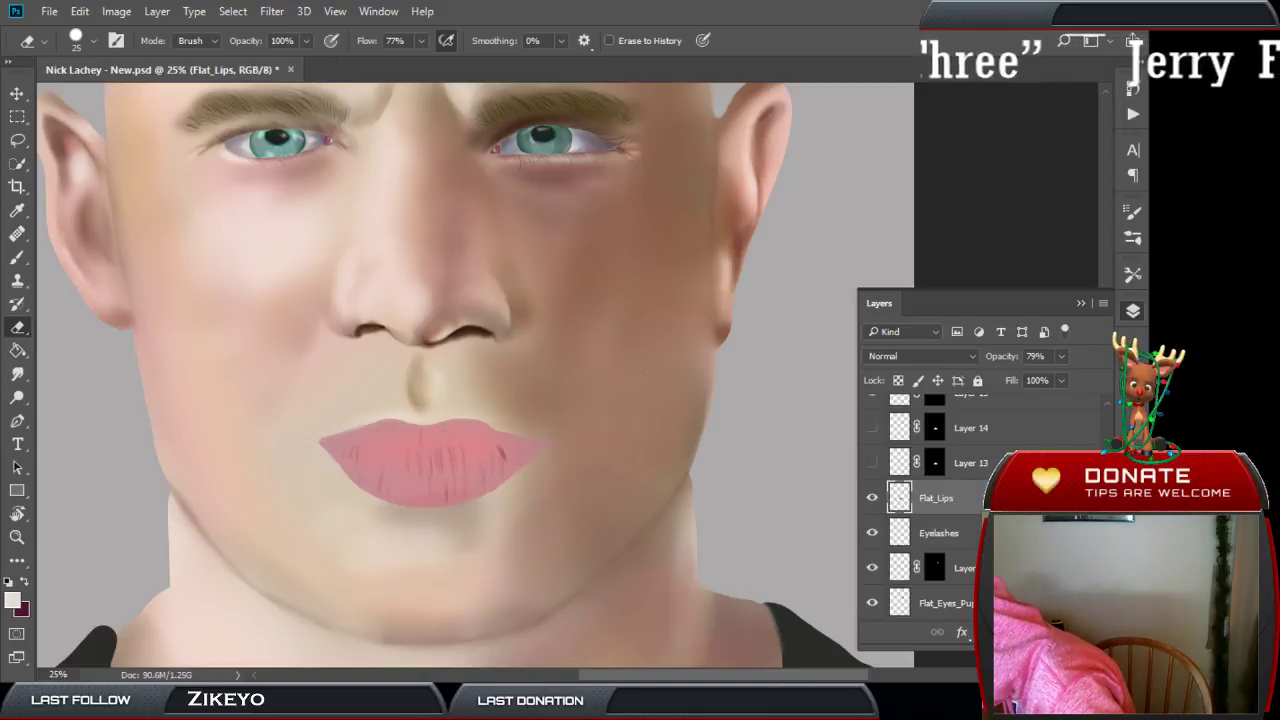
pyautogui.scroll(3, 980, 510)
# Trim the lip corner on Flat_Lips with the Eraser, toggling Layer 13's shading for comparison and leaving it hidden.
pyautogui.click(871, 581)
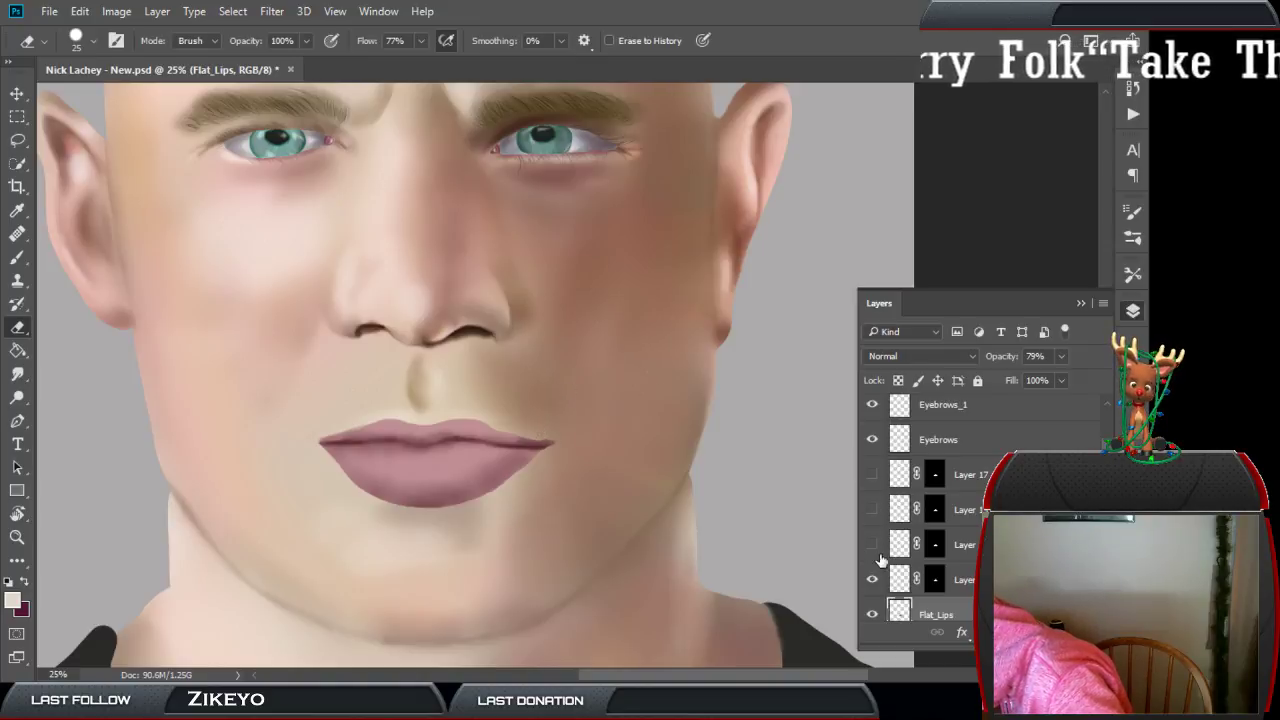
pyautogui.click(873, 581)
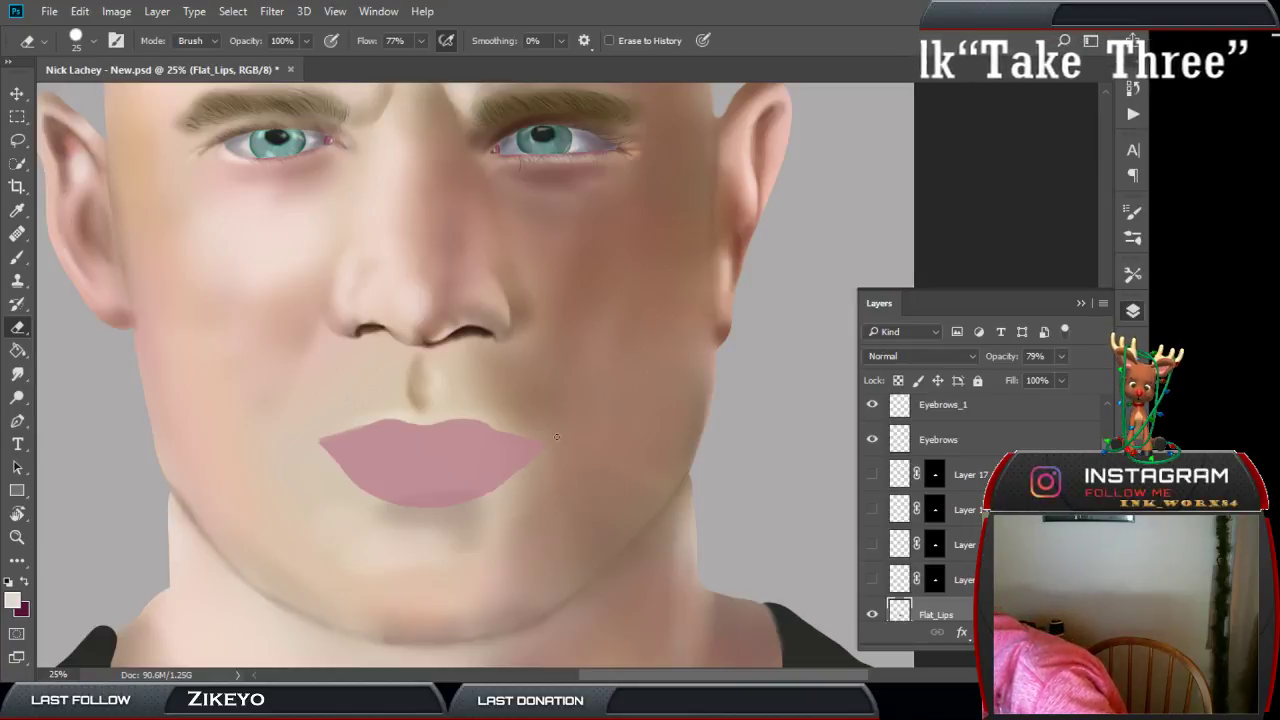
pyautogui.click(873, 580)
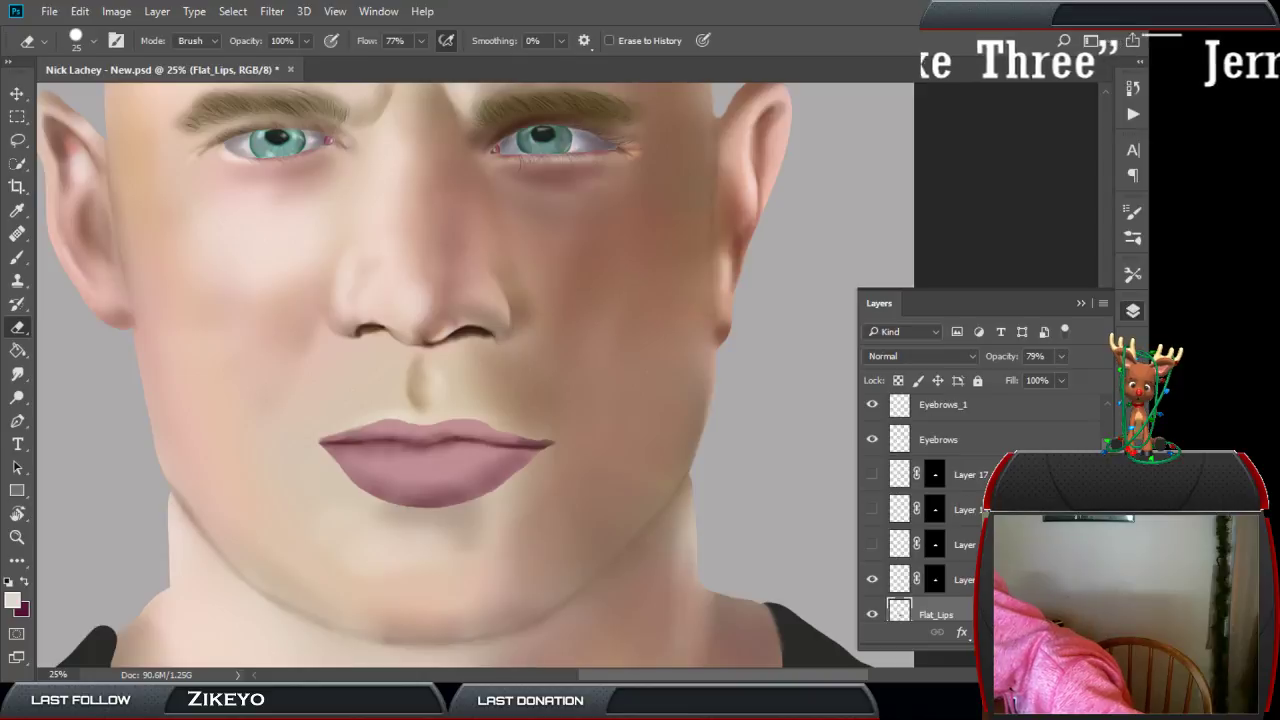
pyautogui.click(873, 579)
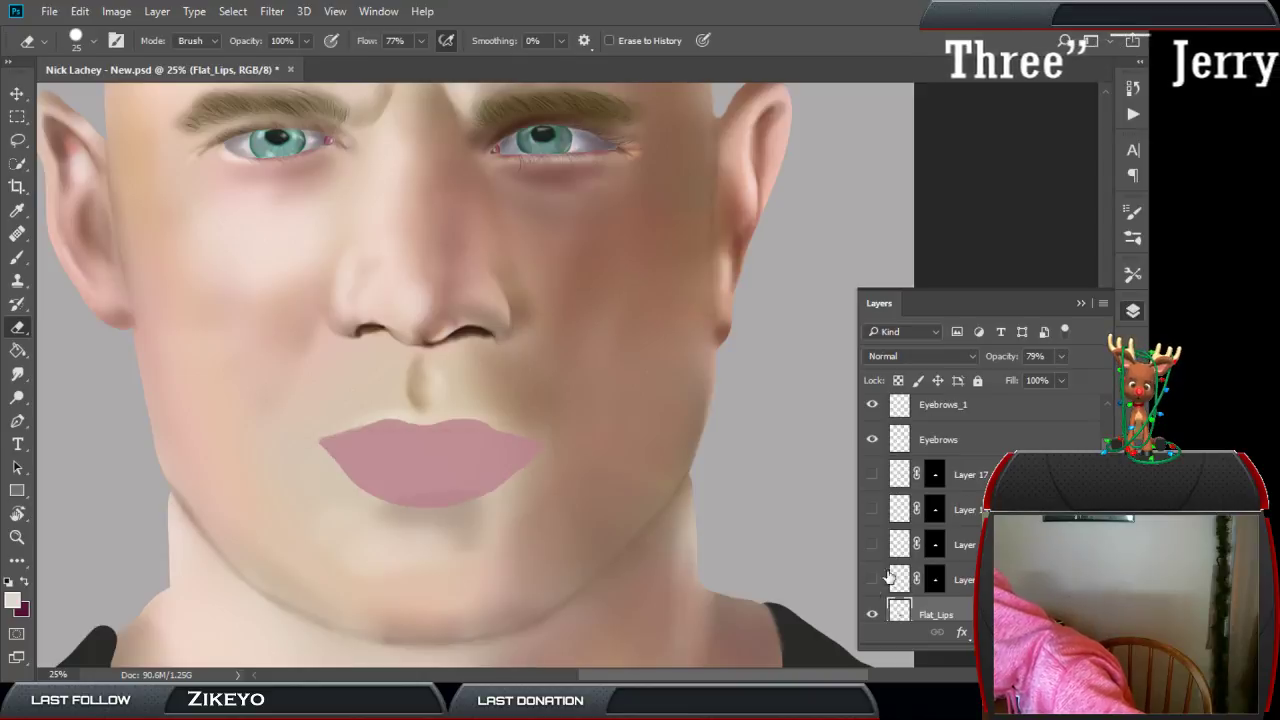
# Delete the outdated layer masks from Layers 13, 14, 15 and 17.
pyautogui.rightClick(940, 575)
pyautogui.click(923, 452)
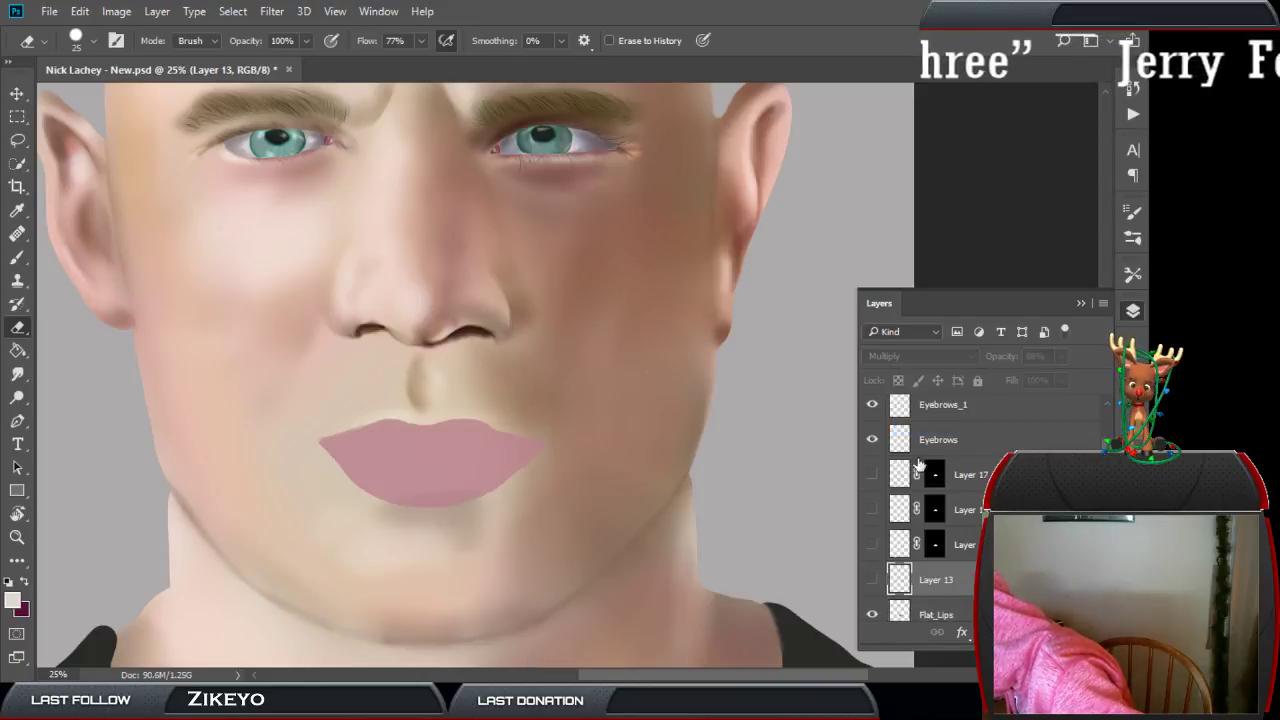
pyautogui.rightClick(933, 546)
pyautogui.click(945, 417)
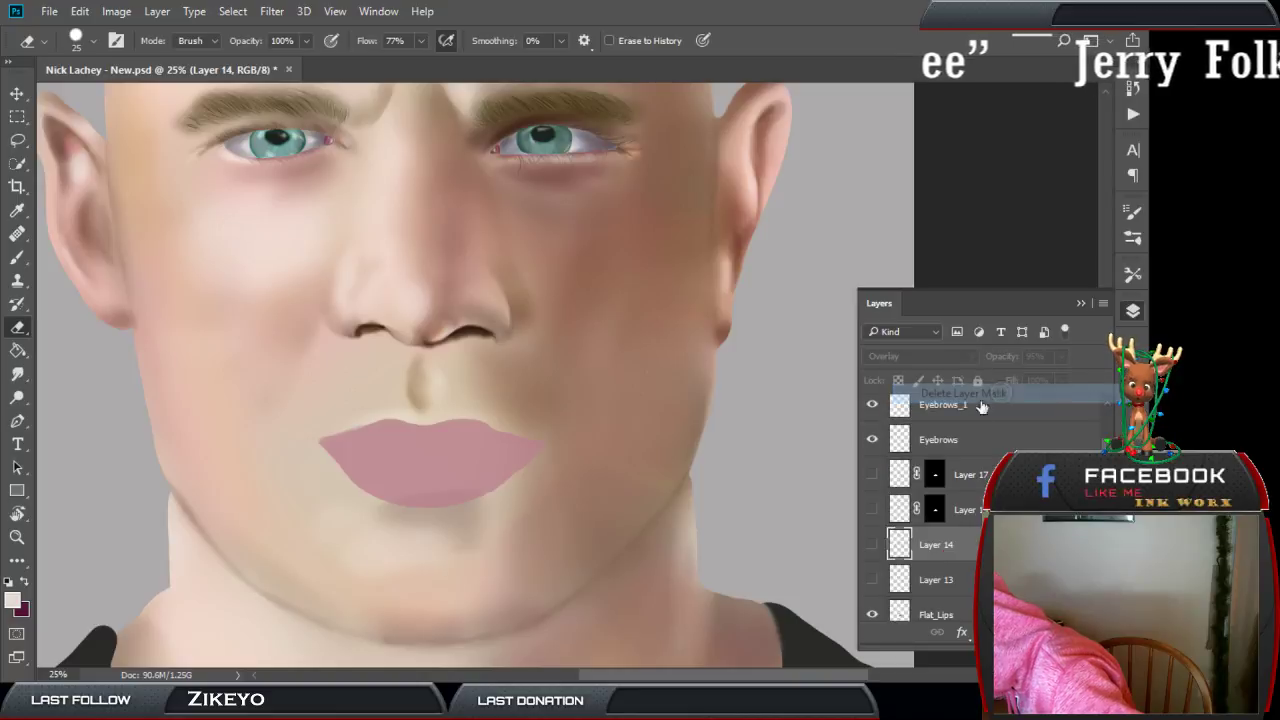
pyautogui.rightClick(937, 512)
pyautogui.click(1005, 367)
pyautogui.rightClick(943, 468)
pyautogui.click(950, 520)
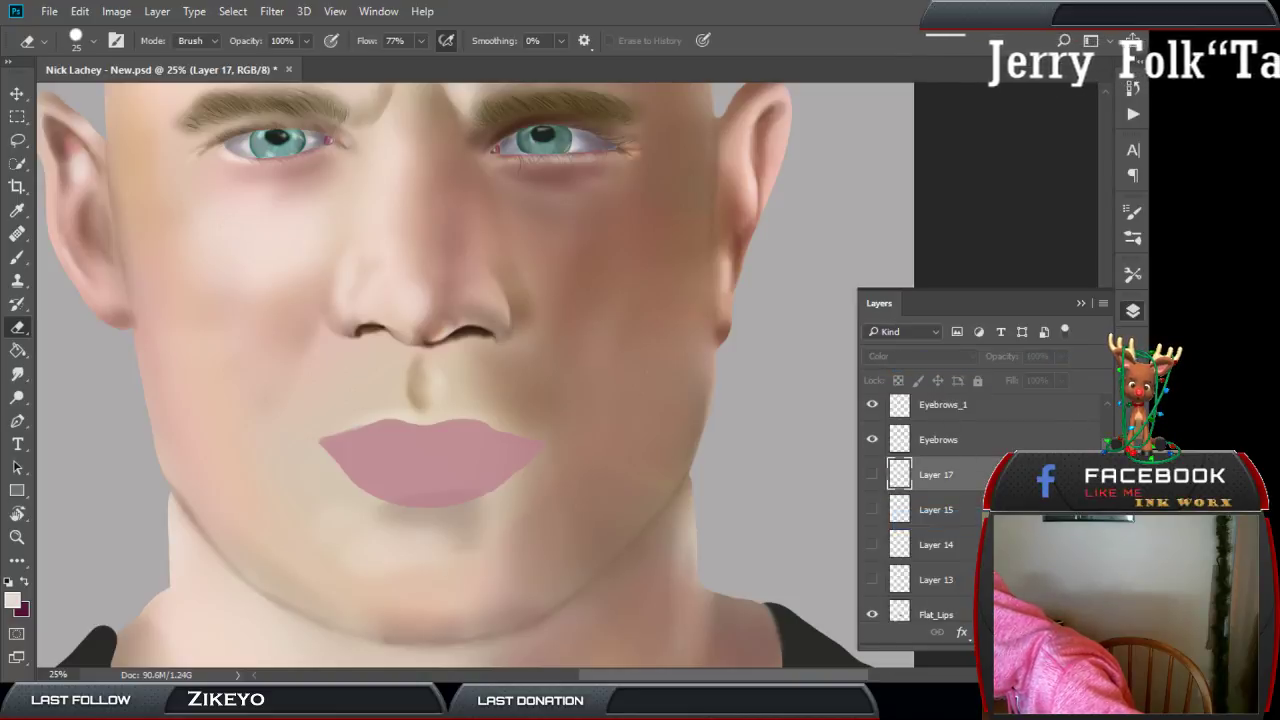
# Load the trimmed Flat_Lips outline as a selection, show Layers 13, 14, 15 and 17, and mask Layer 13 with it.
pyautogui.keyDown('ctrl'); pyautogui.click(900, 561); pyautogui.keyUp('ctrl')
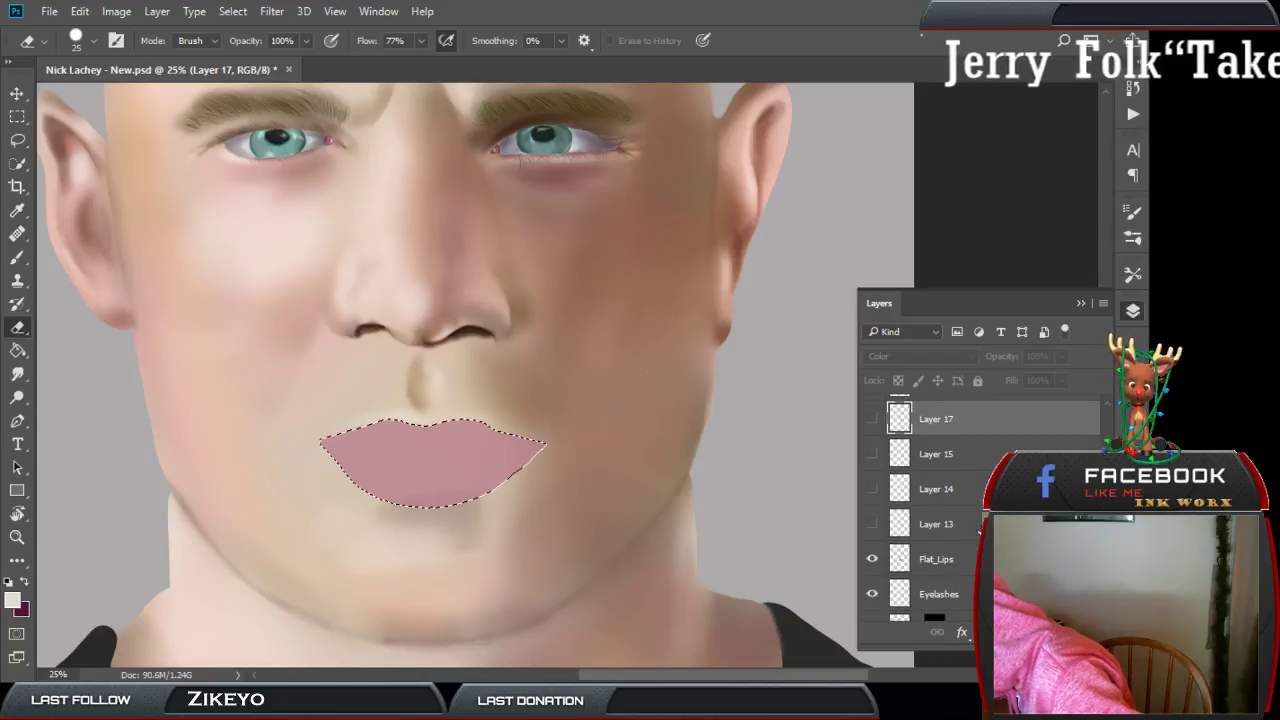
pyautogui.click(937, 524)
pyautogui.click(872, 524)
pyautogui.click(872, 489)
pyautogui.click(874, 454)
pyautogui.click(872, 419)
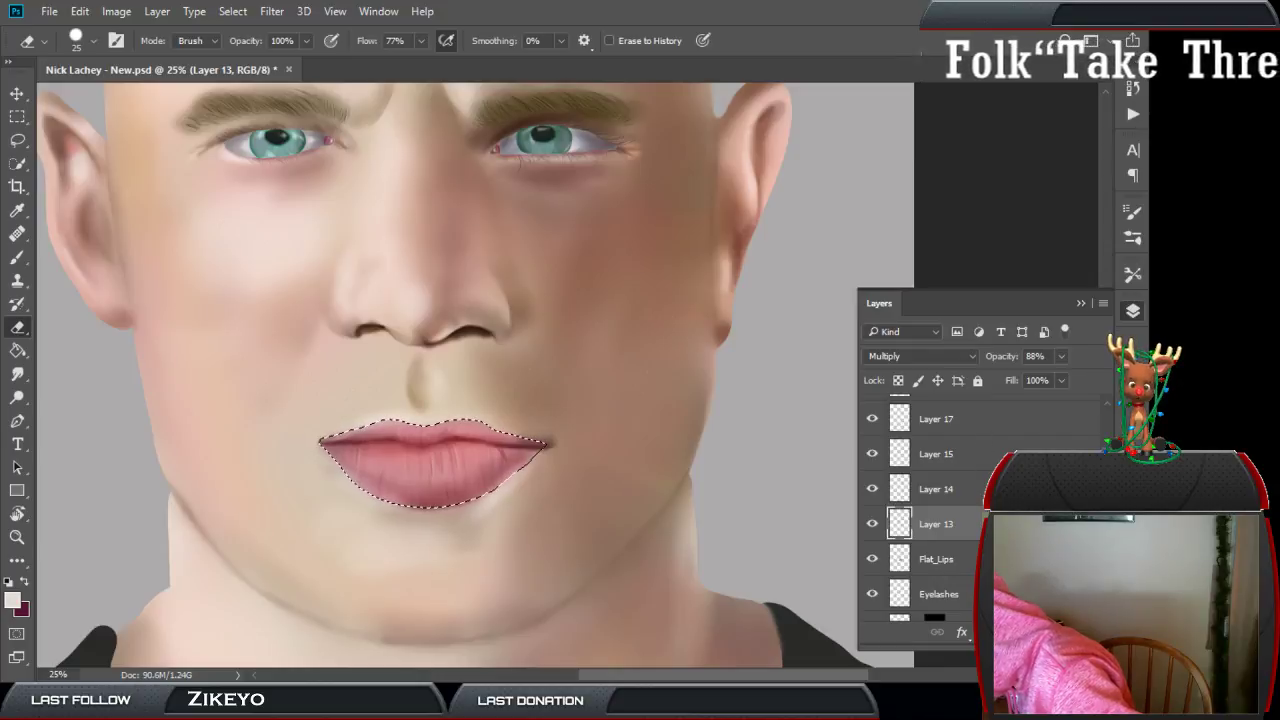
pyautogui.click(987, 632)
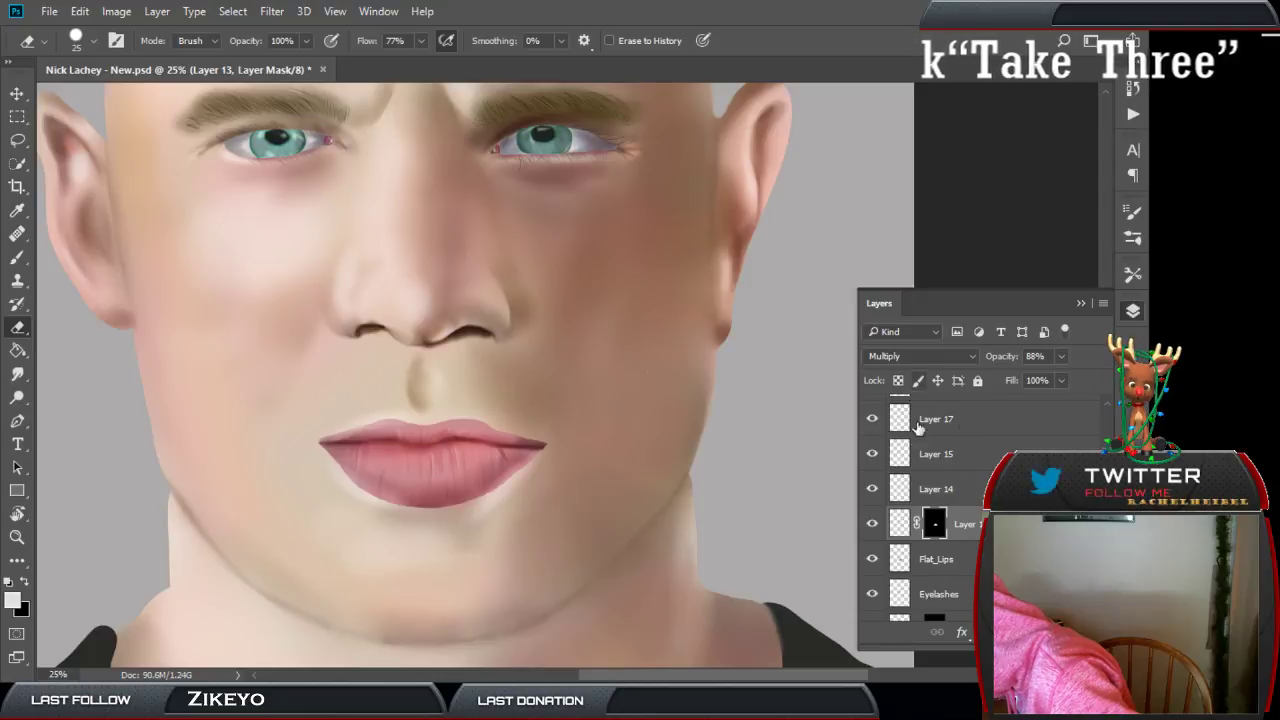
# Mask Layers 14, 15 and 17 to the trimmed Flat_Lips outline.
pyautogui.keyDown('ctrl'); pyautogui.click(900, 559); pyautogui.keyUp('ctrl')
pyautogui.click(905, 490)
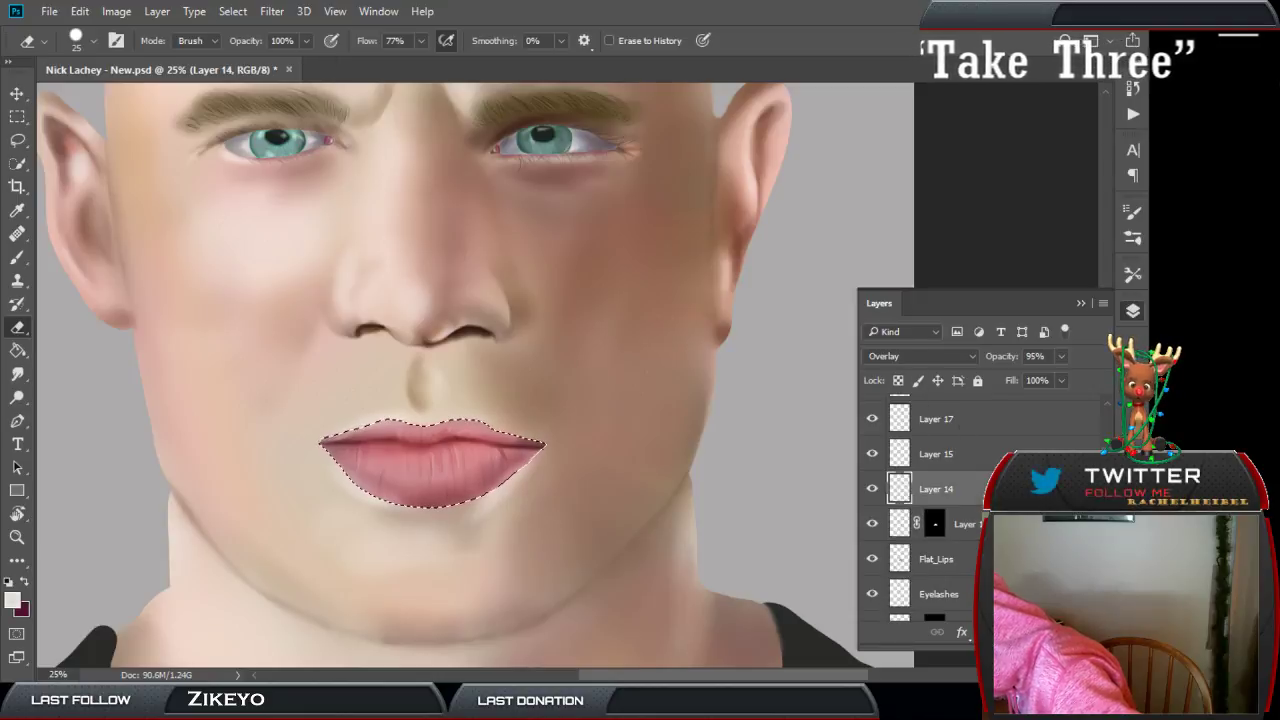
pyautogui.click(987, 632)
pyautogui.keyDown('ctrl'); pyautogui.click(900, 559); pyautogui.keyUp('ctrl')
pyautogui.click(905, 455)
pyautogui.click(987, 632)
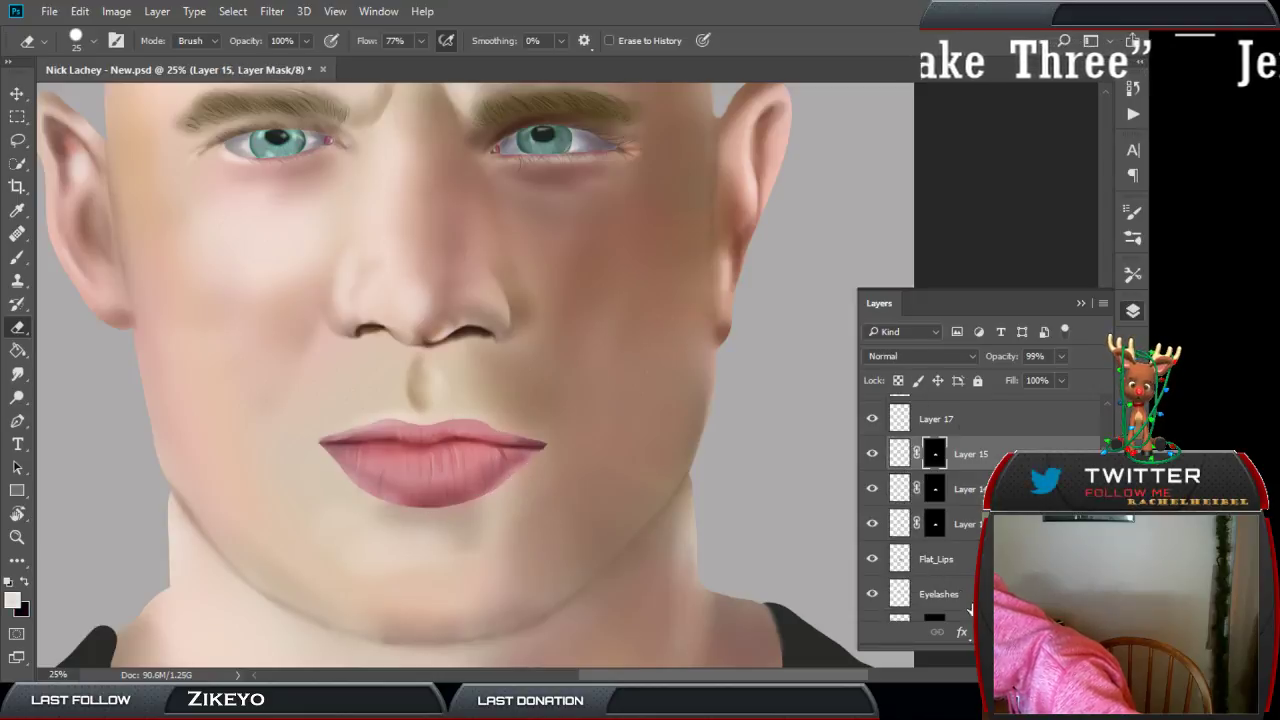
pyautogui.keyDown('ctrl'); pyautogui.click(900, 559); pyautogui.keyUp('ctrl')
pyautogui.click(905, 420)
pyautogui.click(987, 632)
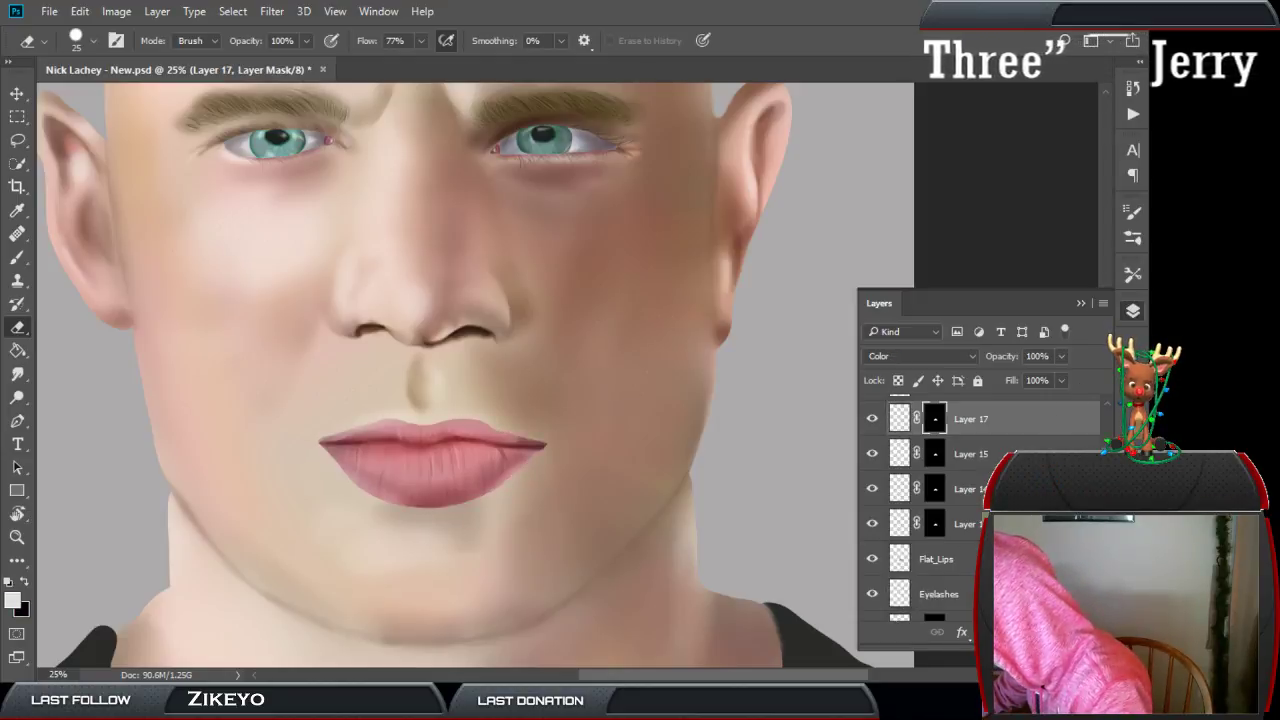
# Compare Layer 13 hidden and shown, then blend its shading at the lip corner with the Smudge tool at 70 px and 5% strength.
pyautogui.click(873, 526)
pyautogui.click(874, 530)
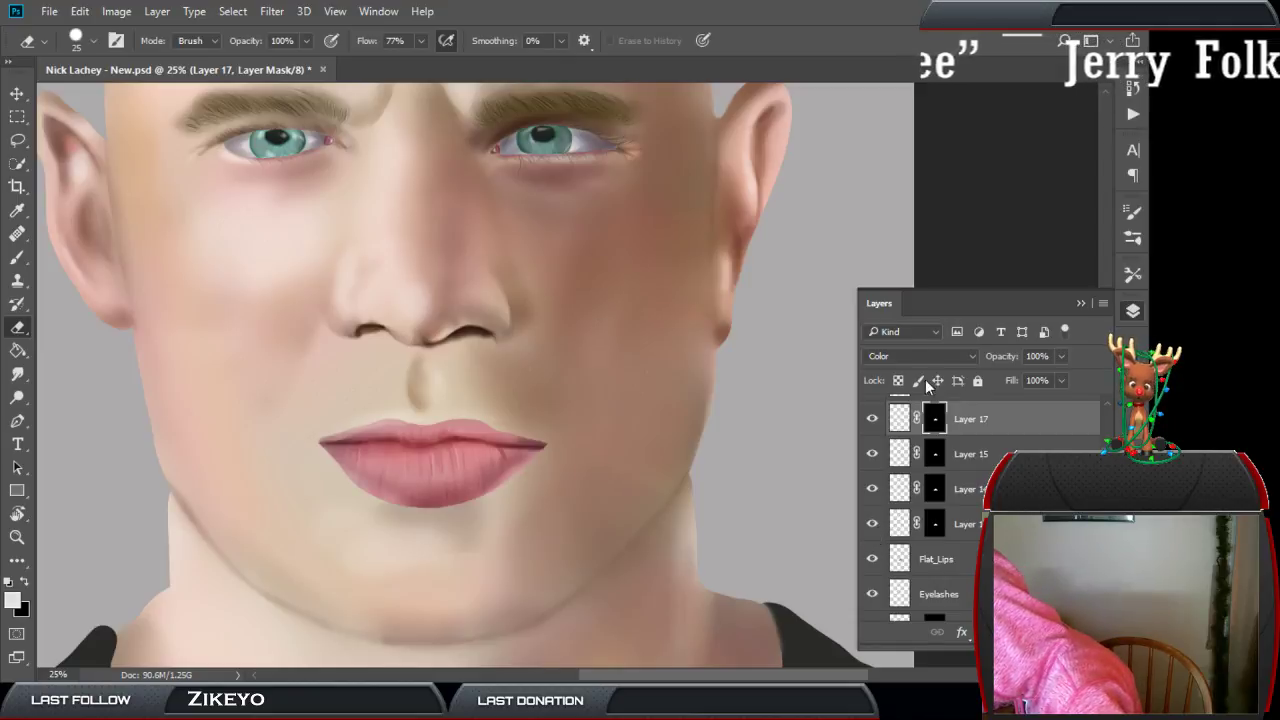
pyautogui.click(18, 374)
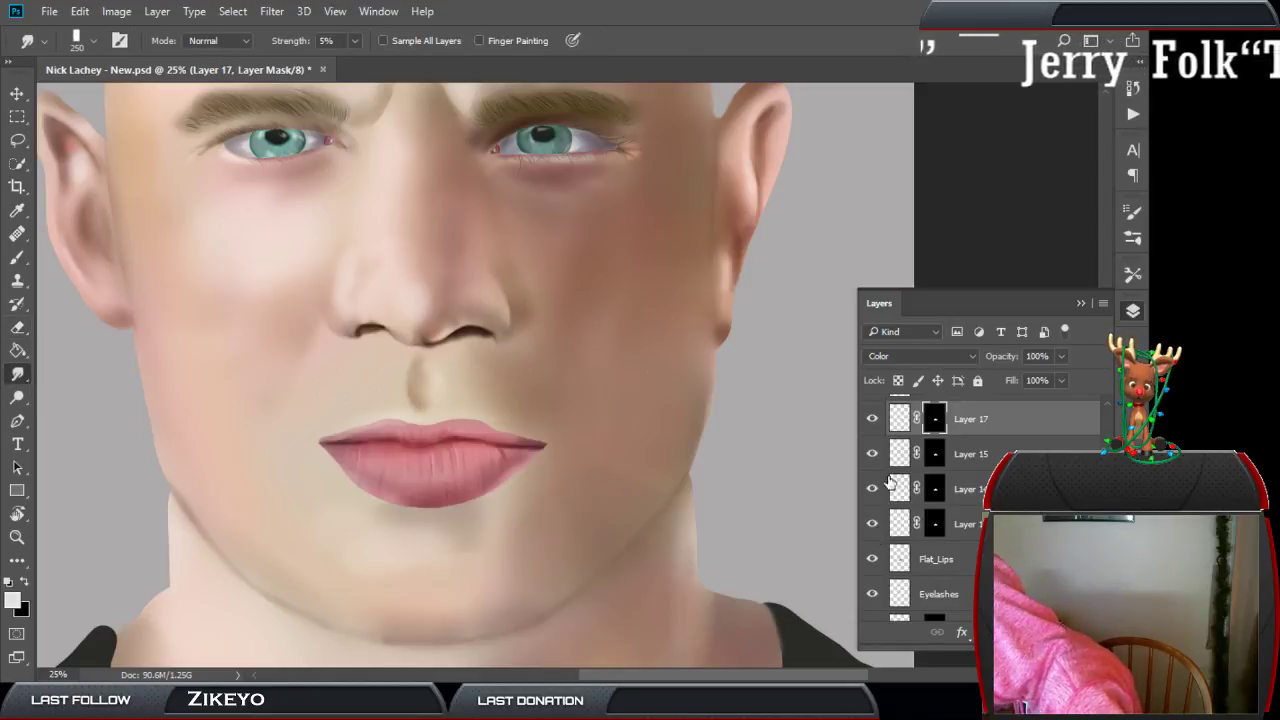
pyautogui.click(955, 524)
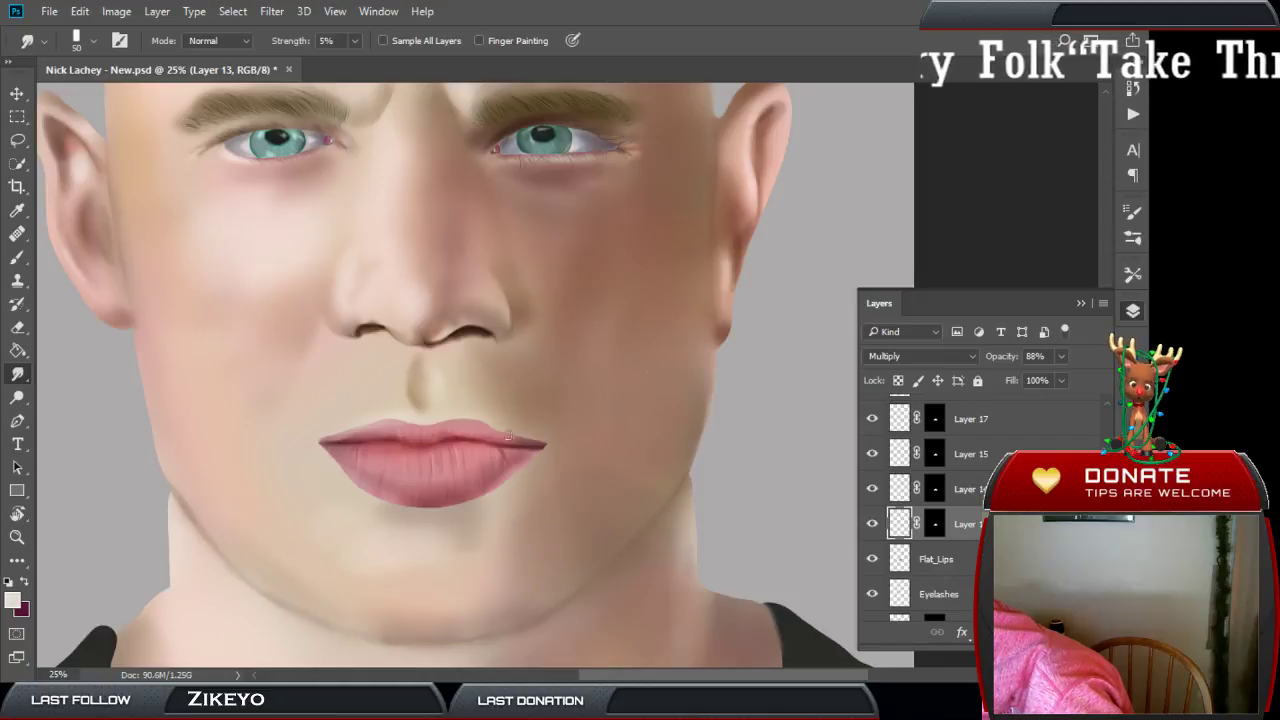
pyautogui.press(']')
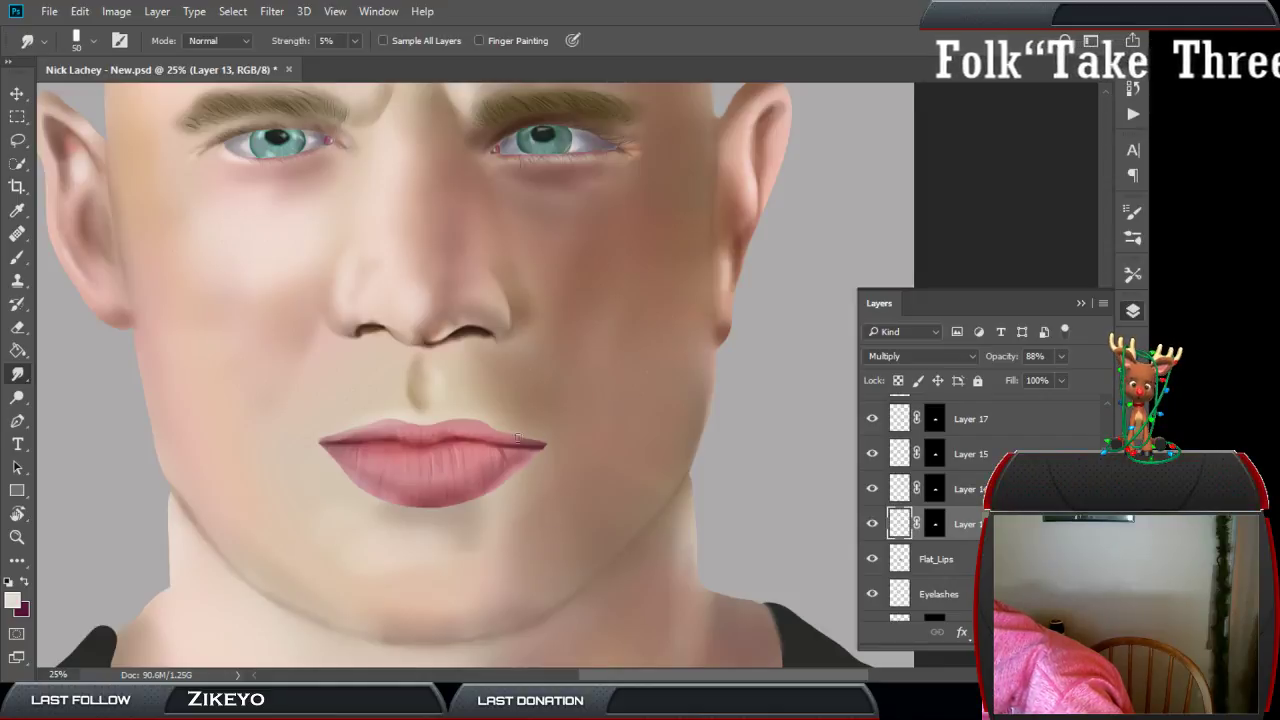
pyautogui.press(']')
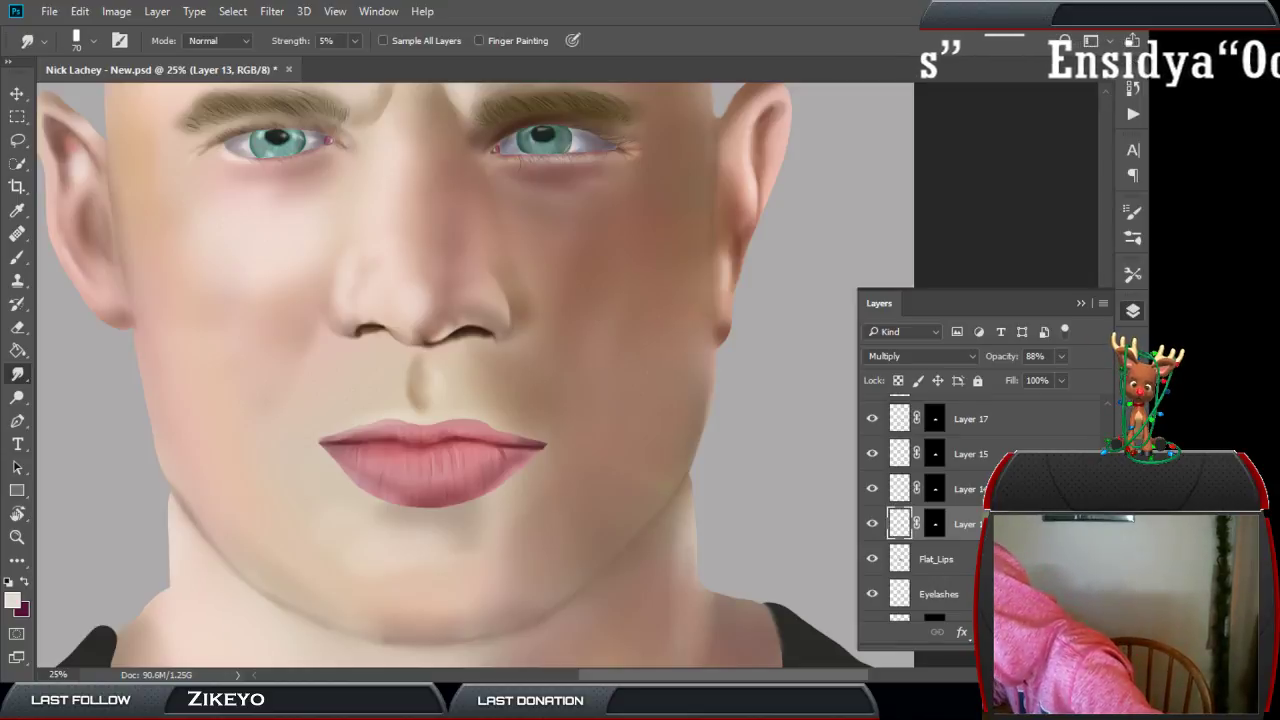
# Go through the painted content of Layers 17, 15, 14 and 13 to check the lip shading, ending on Layer 14.
pyautogui.scroll(1, 900, 500)
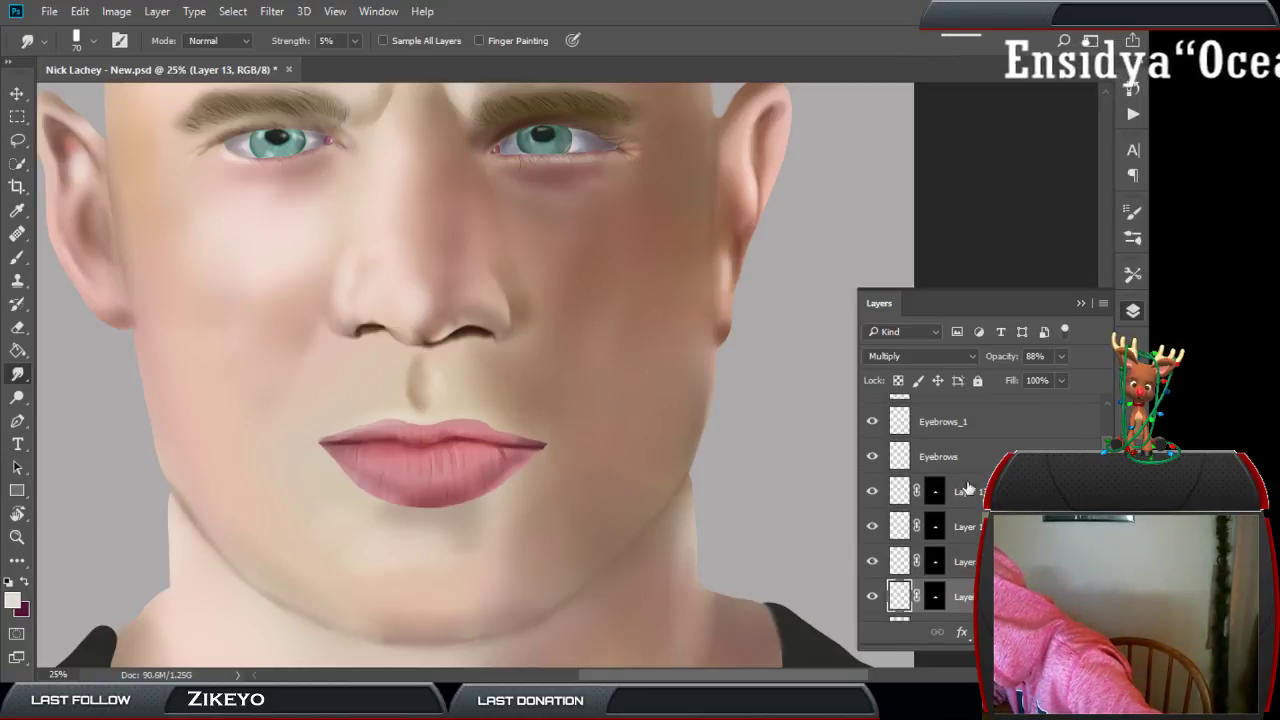
pyautogui.click(900, 495)
pyautogui.click(900, 528)
pyautogui.click(902, 500)
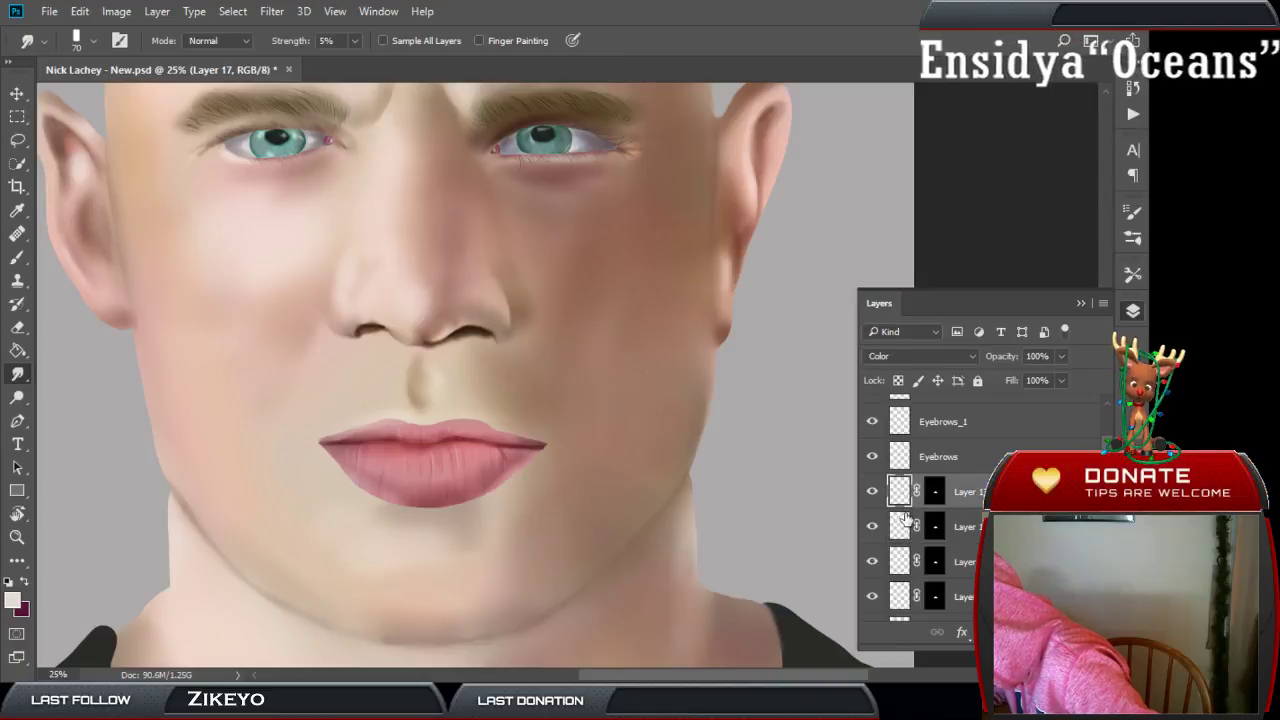
pyautogui.click(900, 538)
pyautogui.click(903, 568)
pyautogui.click(903, 595)
pyautogui.click(899, 563)
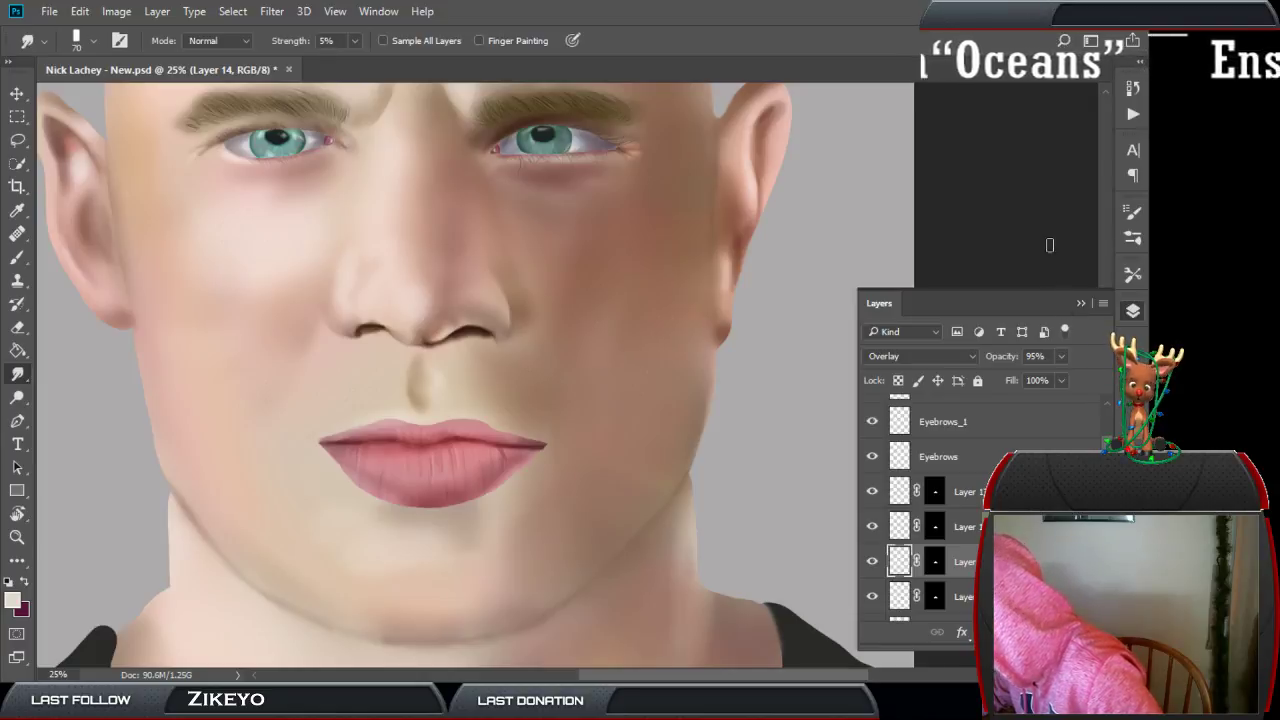
# Make Layer 3 active and set the foreground colour to dark brown 503818.
pyautogui.scroll(-5, 1045, 480)
pyautogui.scroll(-8, 960, 510)
pyautogui.scroll(-3, 960, 510)
pyautogui.click(965, 495)
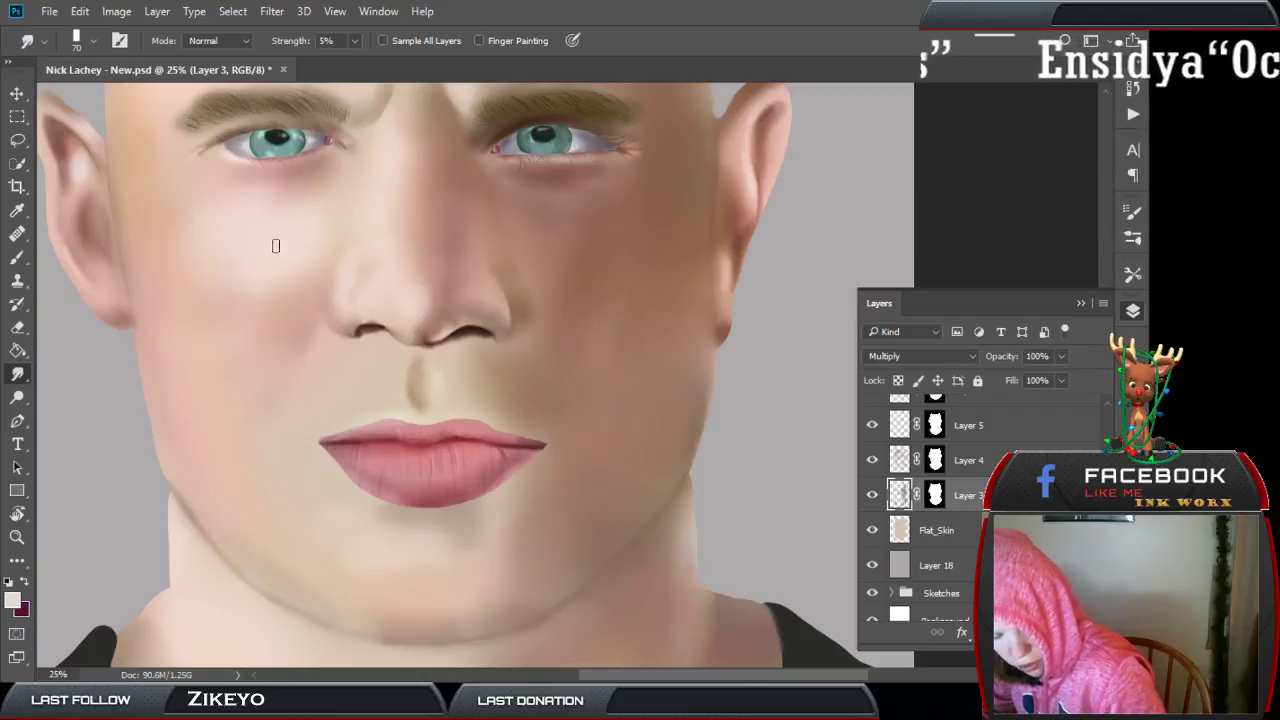
pyautogui.press('v')
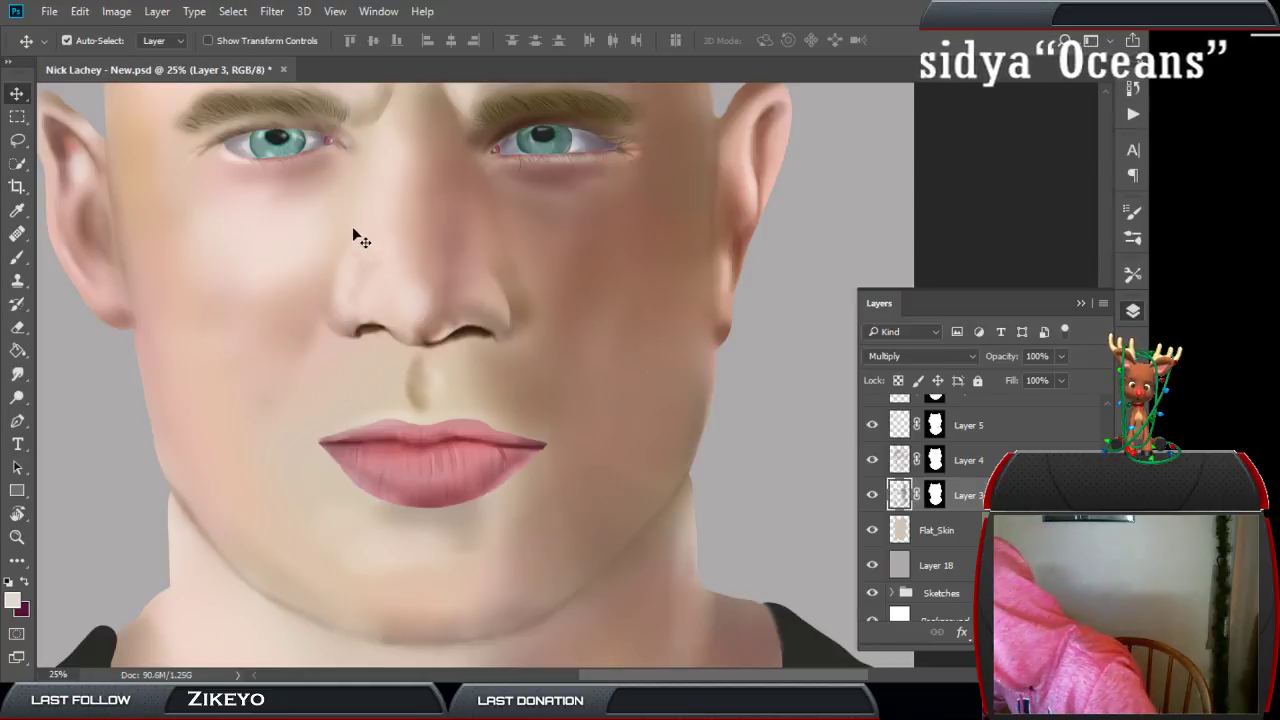
pyautogui.click(12, 600)
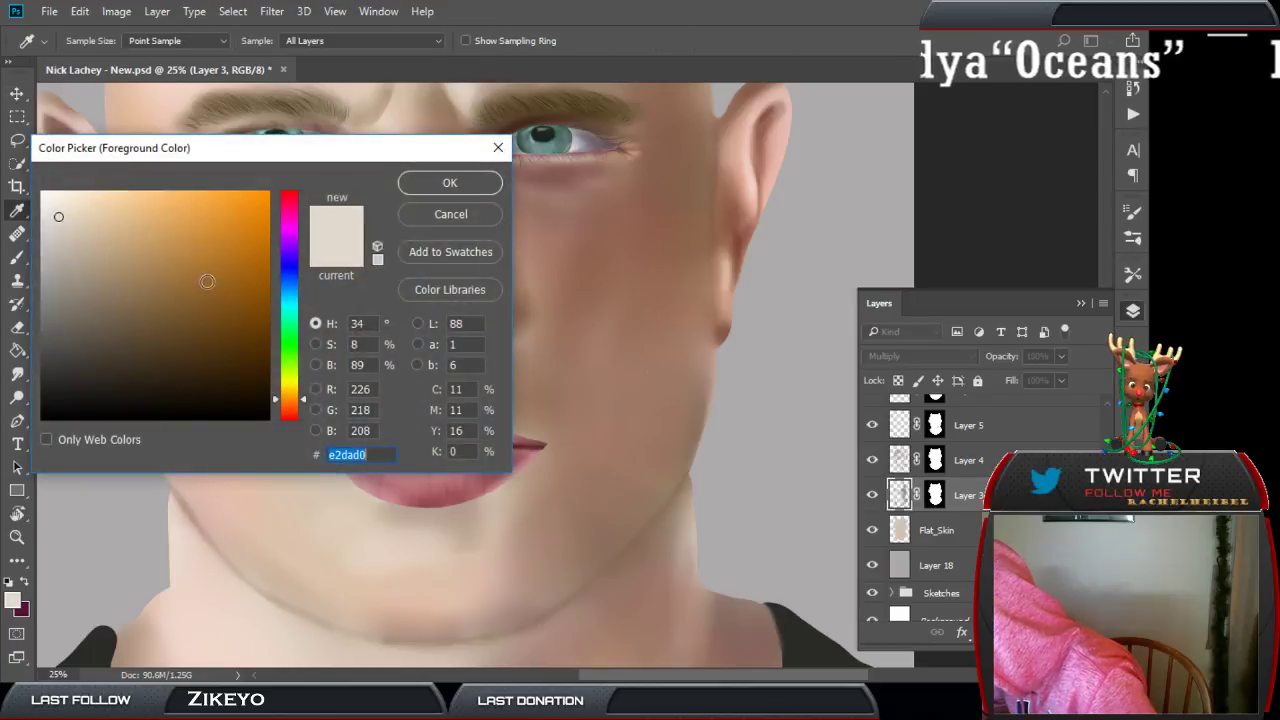
pyautogui.click(191, 332)
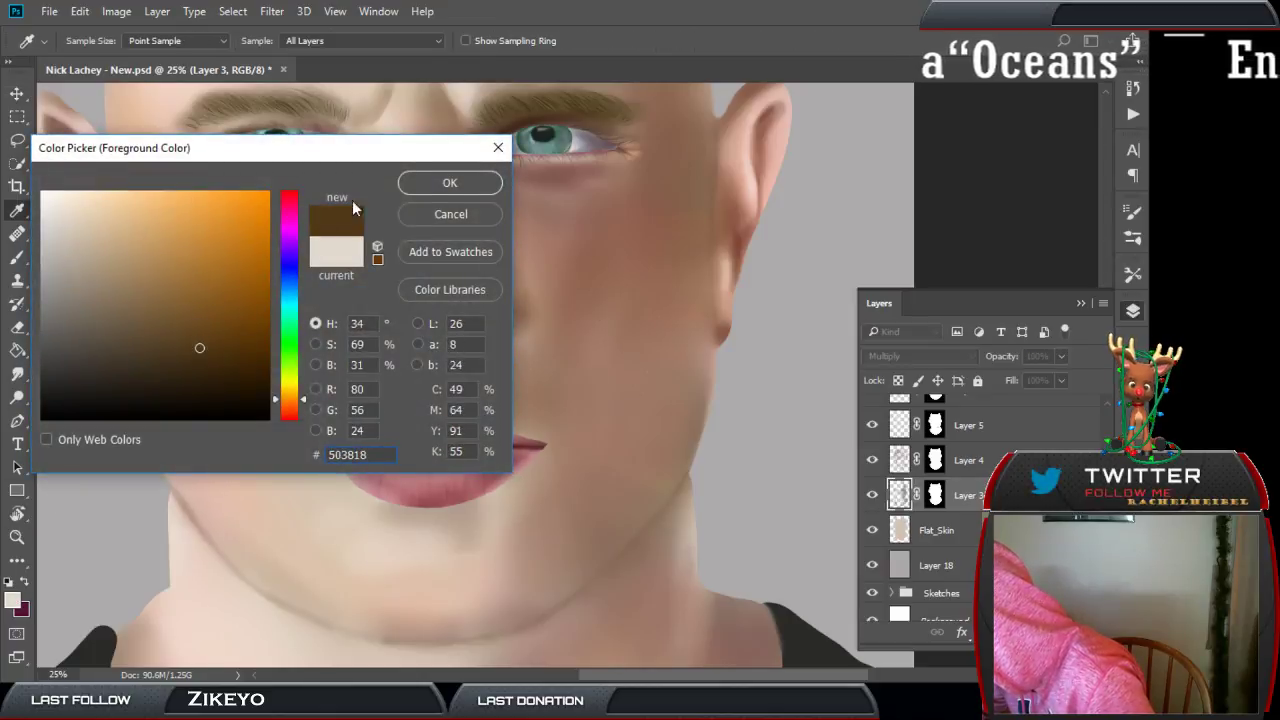
pyautogui.press('Return')
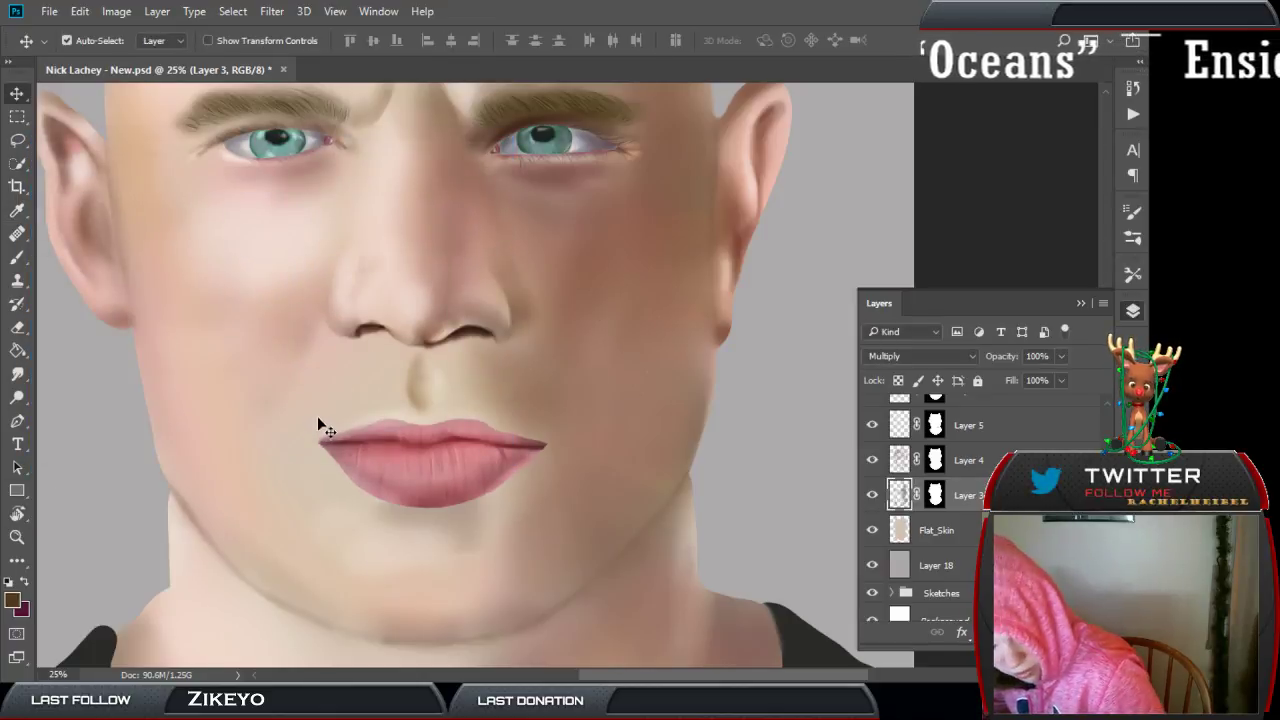
# Paint soft brown shadows beside both mouth corners on Layer 3 with a 45 px Brush.
pyautogui.press('b')
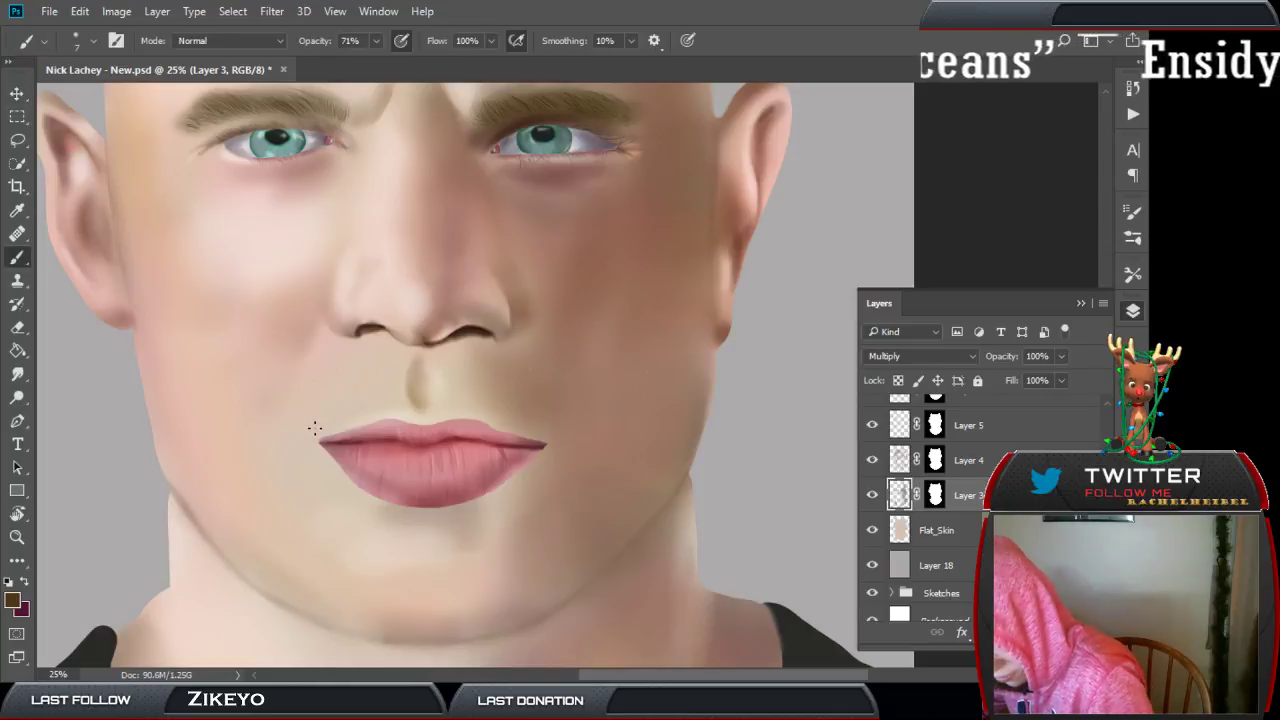
pyautogui.press(']')
pyautogui.press(']')
pyautogui.press(']')
pyautogui.press(']')
pyautogui.press(']')
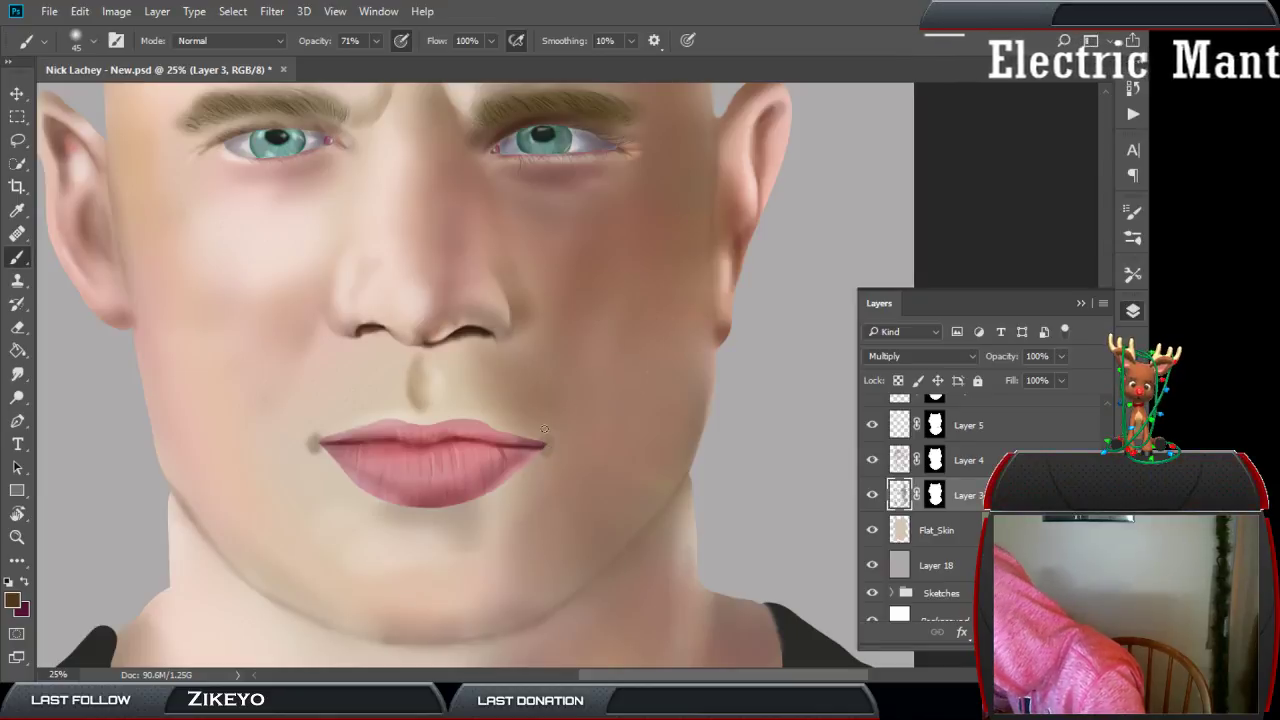
# Blend the mouth-corner shadows on Layer 3 into the skin with the Smudge tool at 100 px and 5% strength.
pyautogui.click(17, 373)
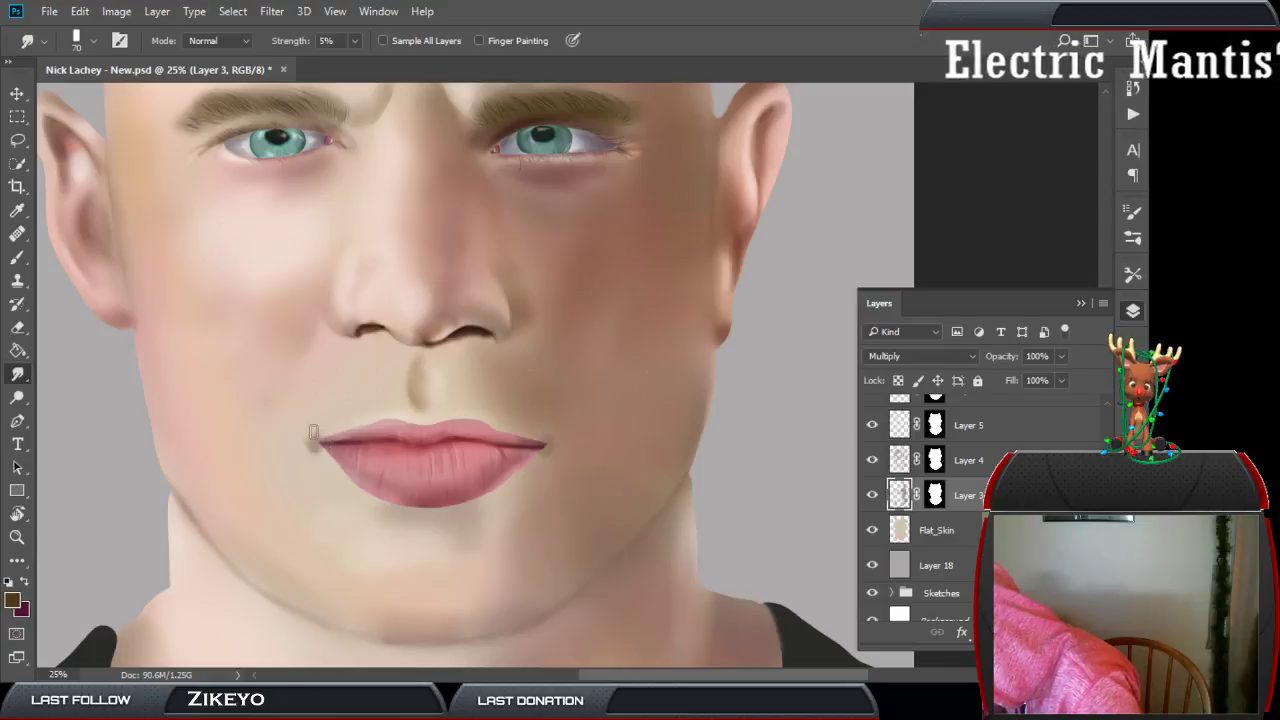
pyautogui.press(']')
pyautogui.press(']')
pyautogui.press(']')
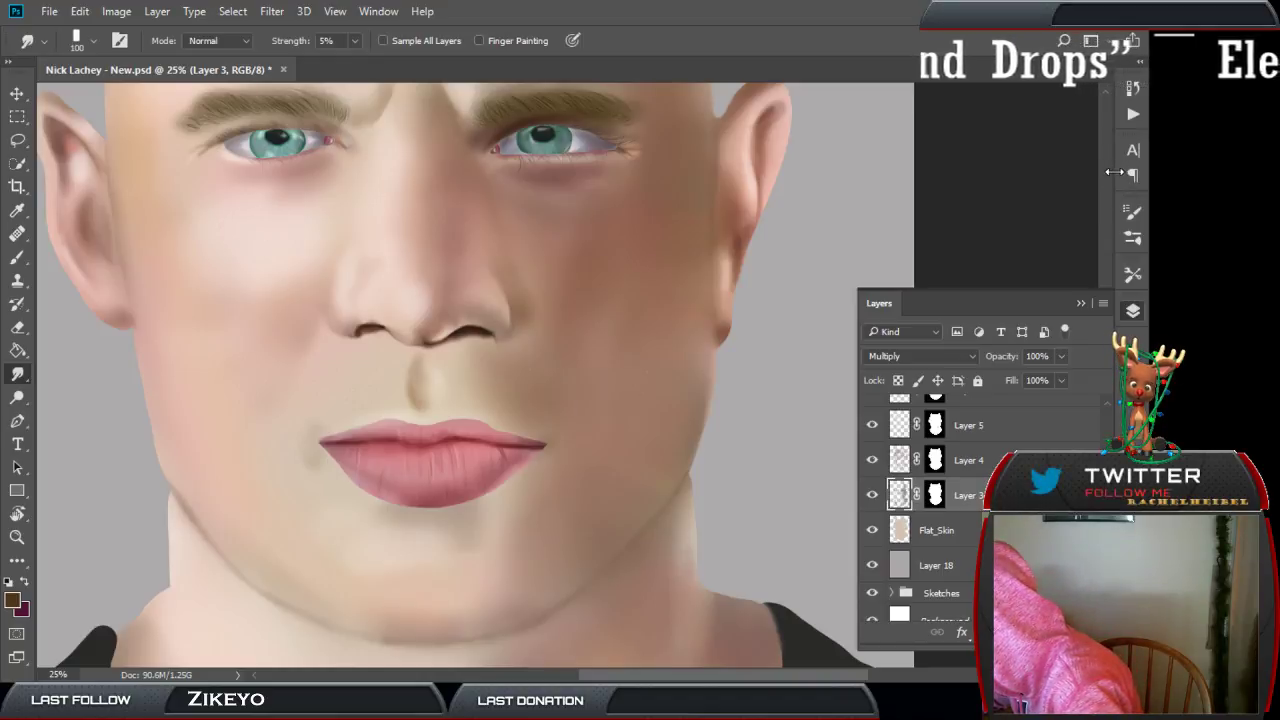
pyautogui.hotkey('ctrl', '-')
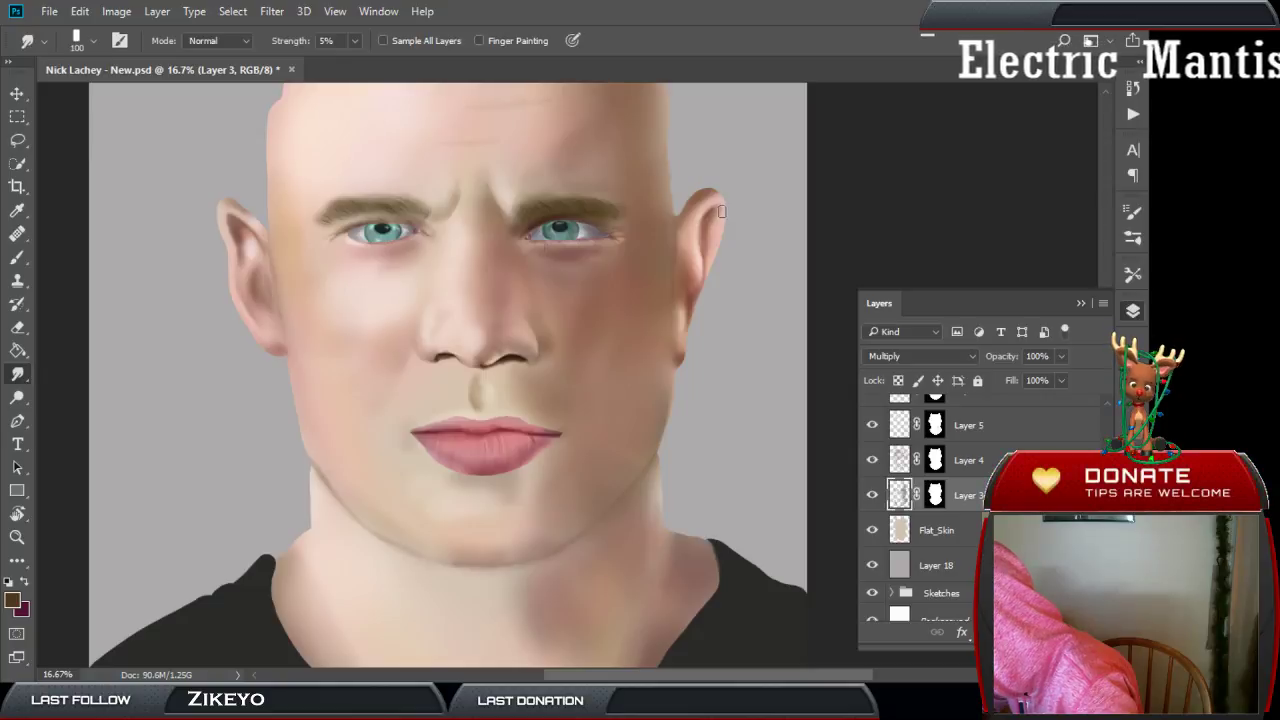
pyautogui.hotkey('ctrl', '+')
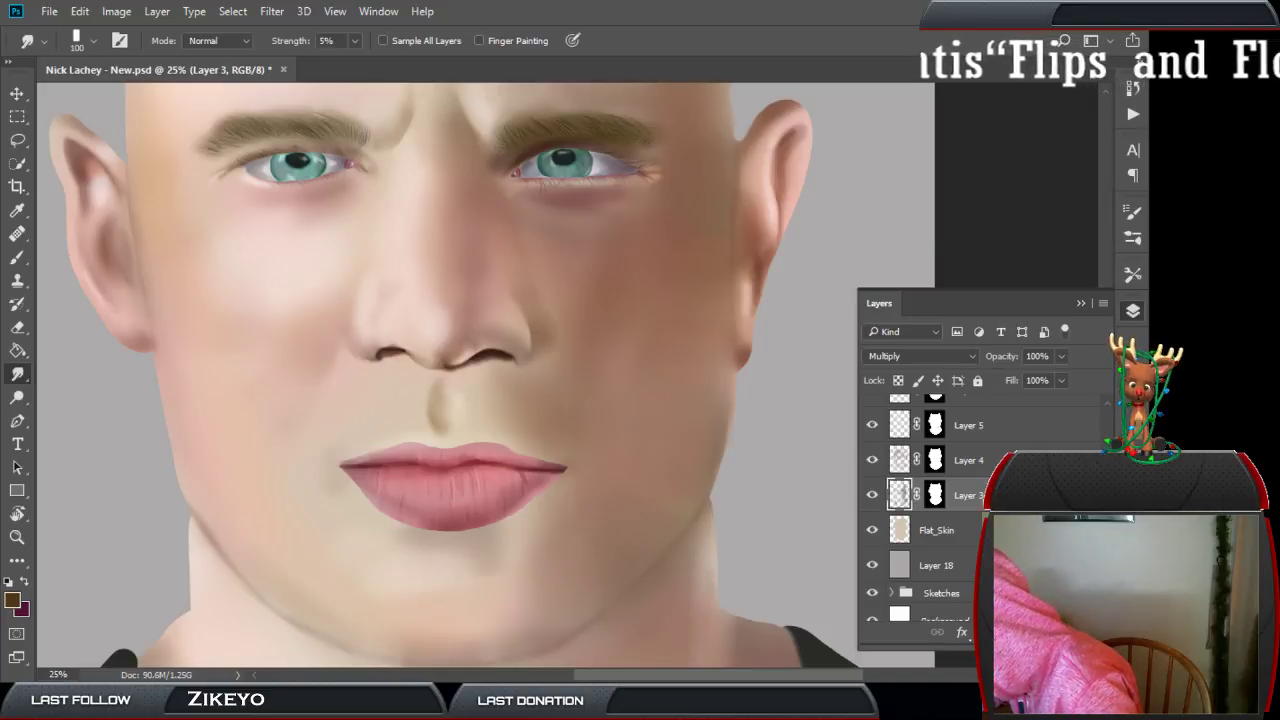
# Save the portrait document.
pyautogui.scroll(5, 960, 510)
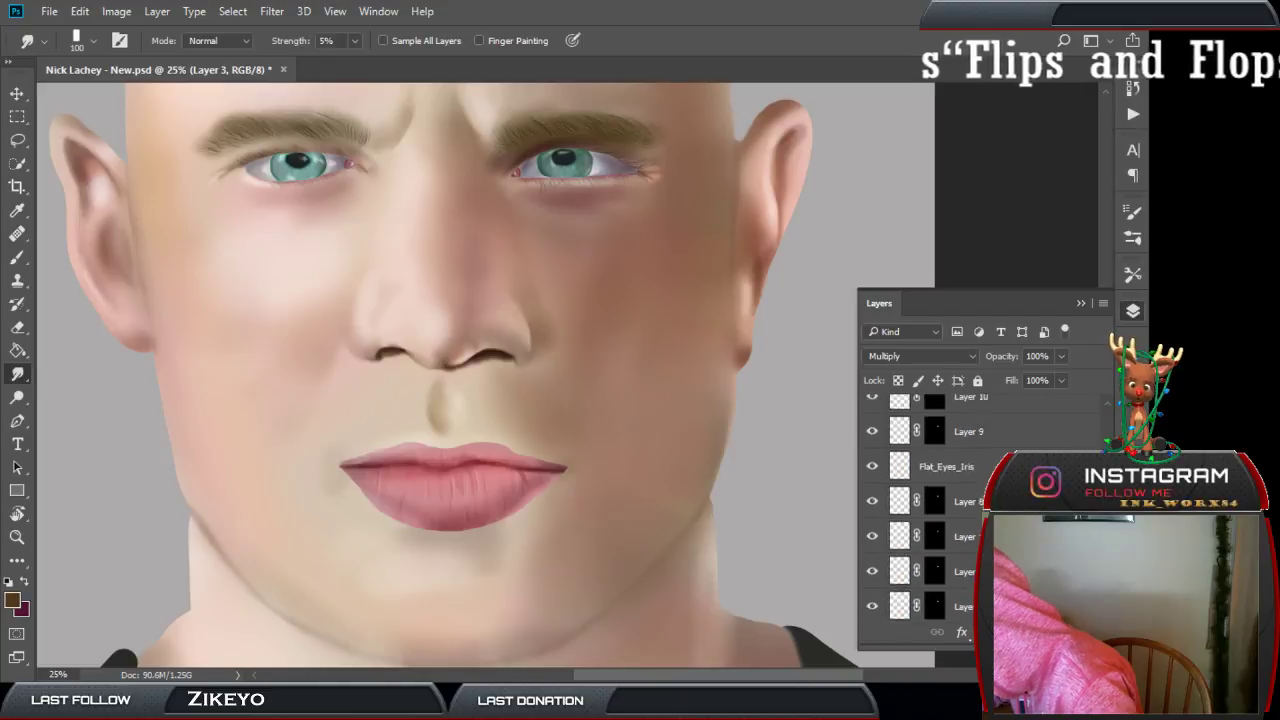
pyautogui.scroll(-2, 960, 510)
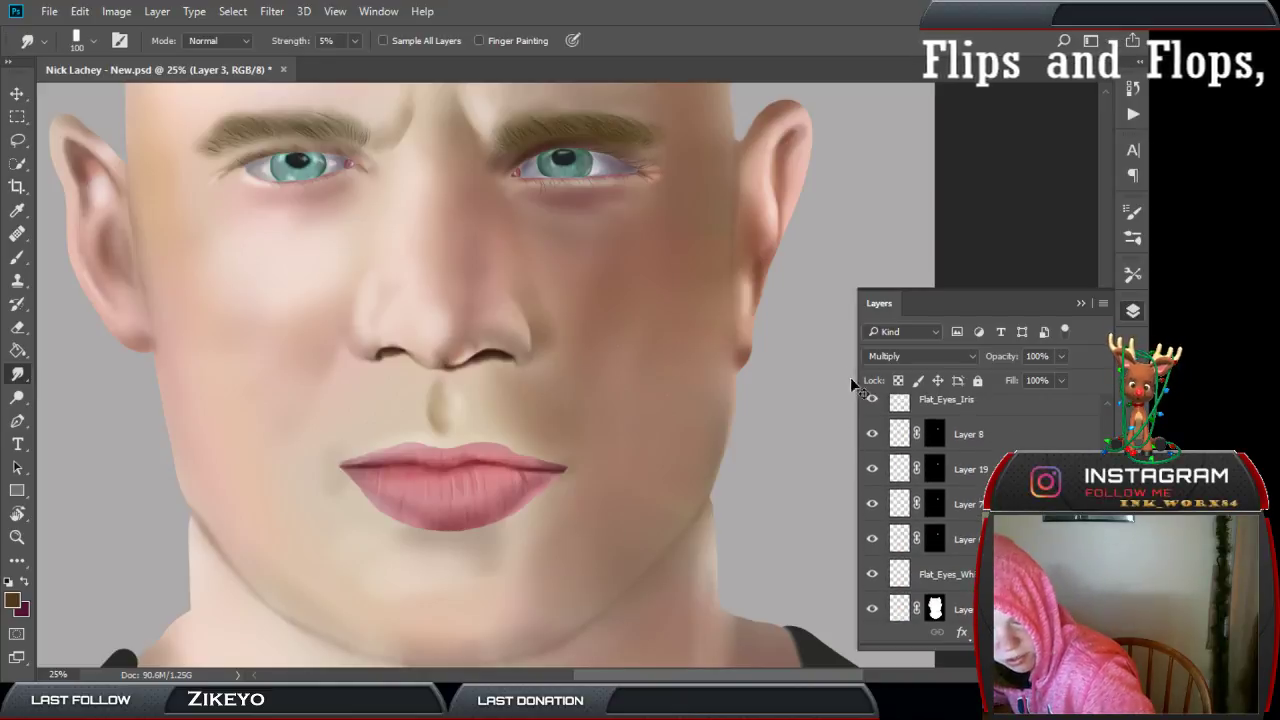
pyautogui.hotkey('ctrl', 's')
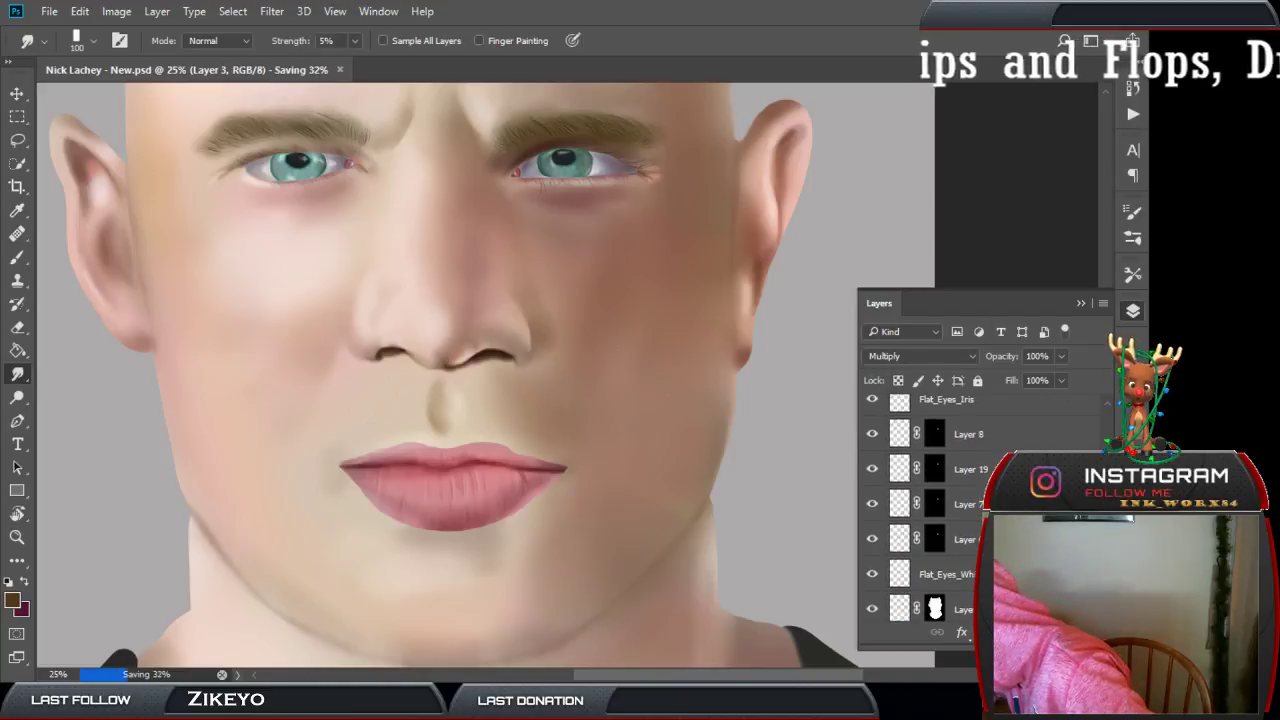
# Merge Layers 17, 15, 14, 13 and Flat_Lips into a single layer, undoing the merge once and repeating it.
pyautogui.scroll(5, 960, 510)
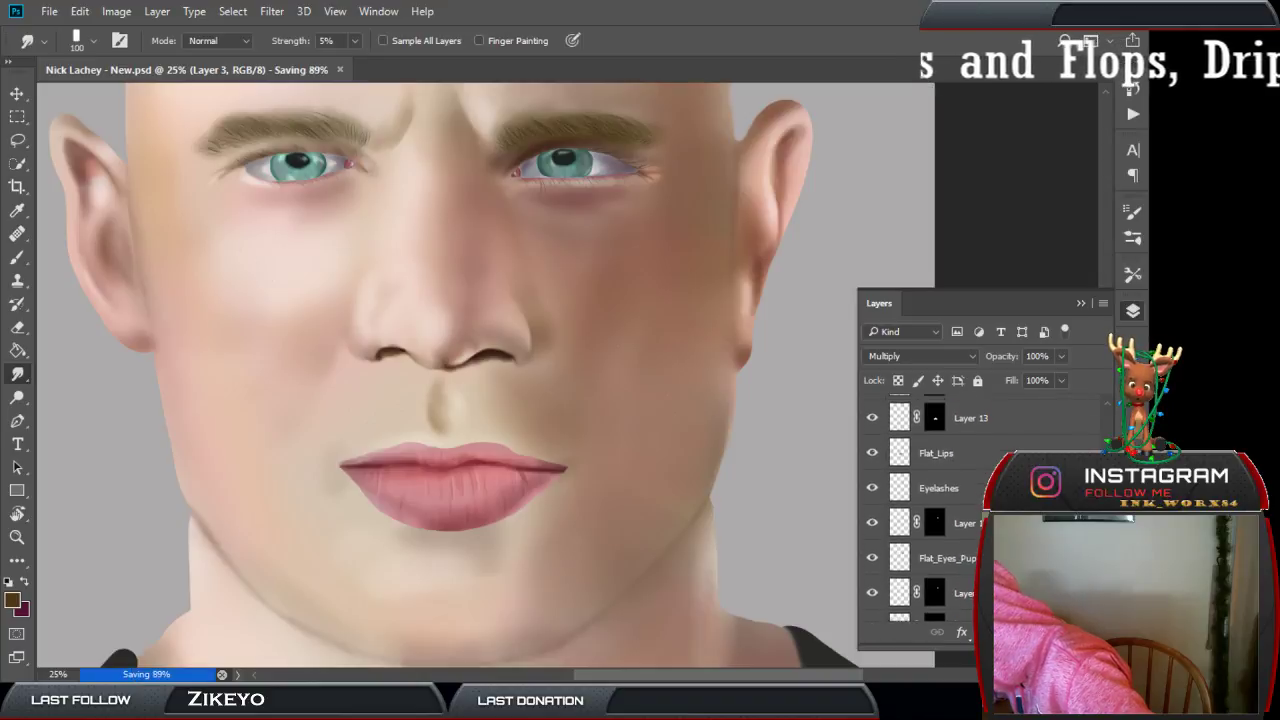
pyautogui.scroll(4, 898, 447)
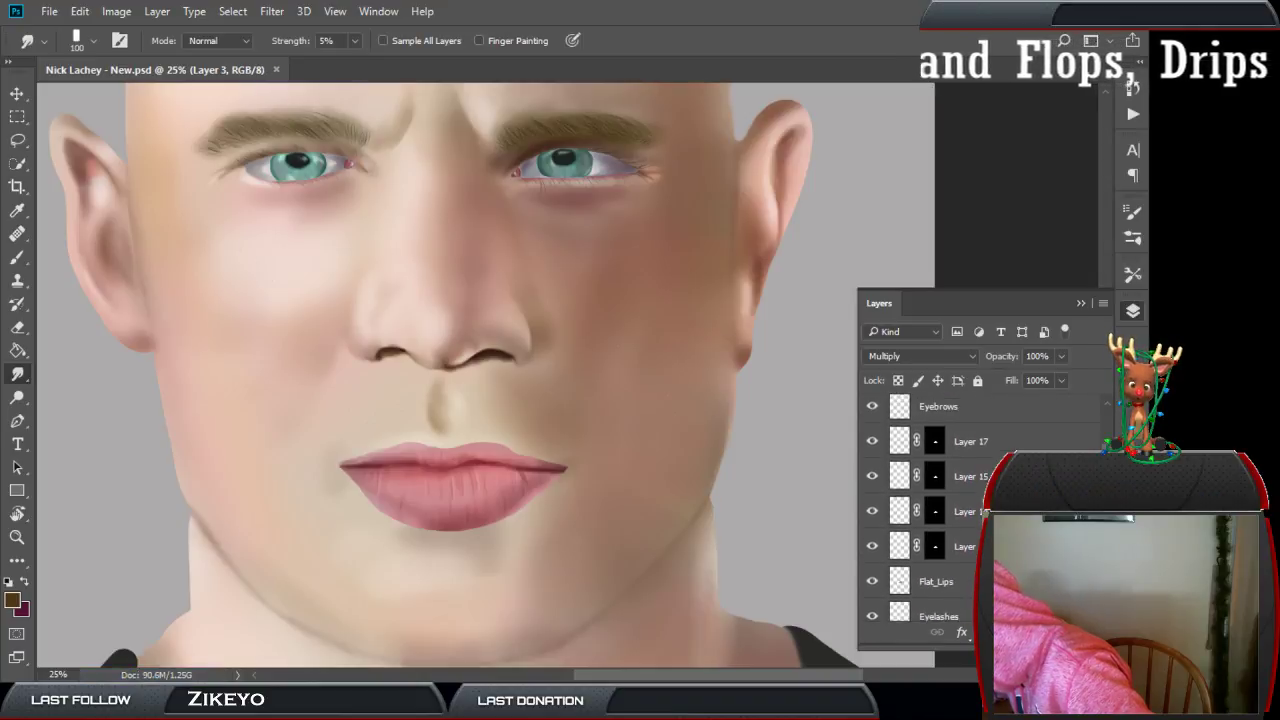
pyautogui.click(898, 447)
pyautogui.keyDown('shift'); pyautogui.click(905, 585); pyautogui.keyUp('shift')
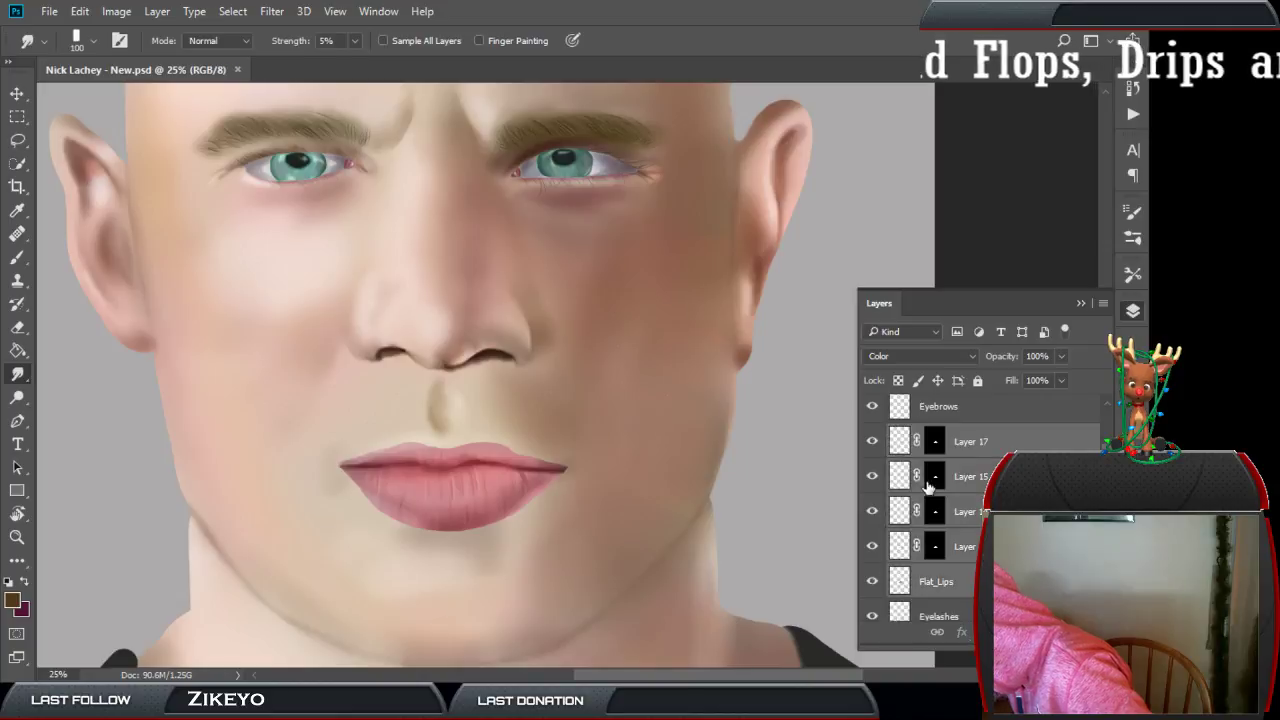
pyautogui.rightClick(928, 596)
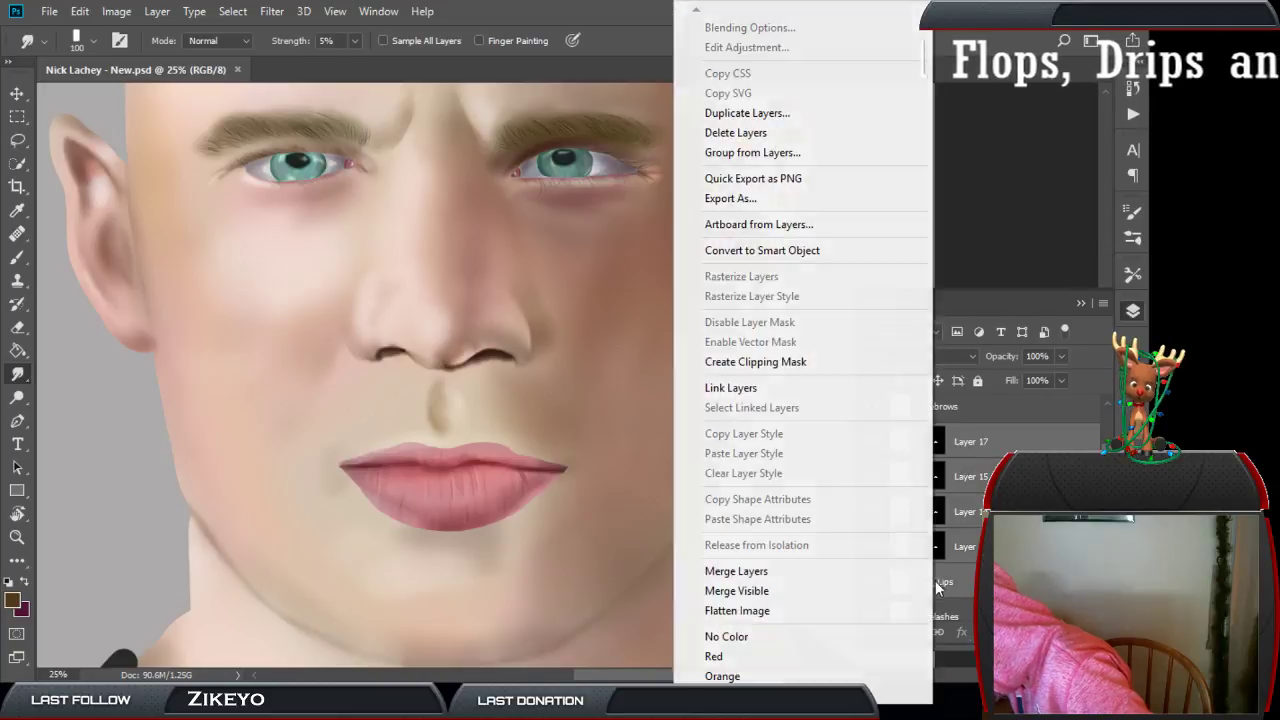
pyautogui.click(797, 572)
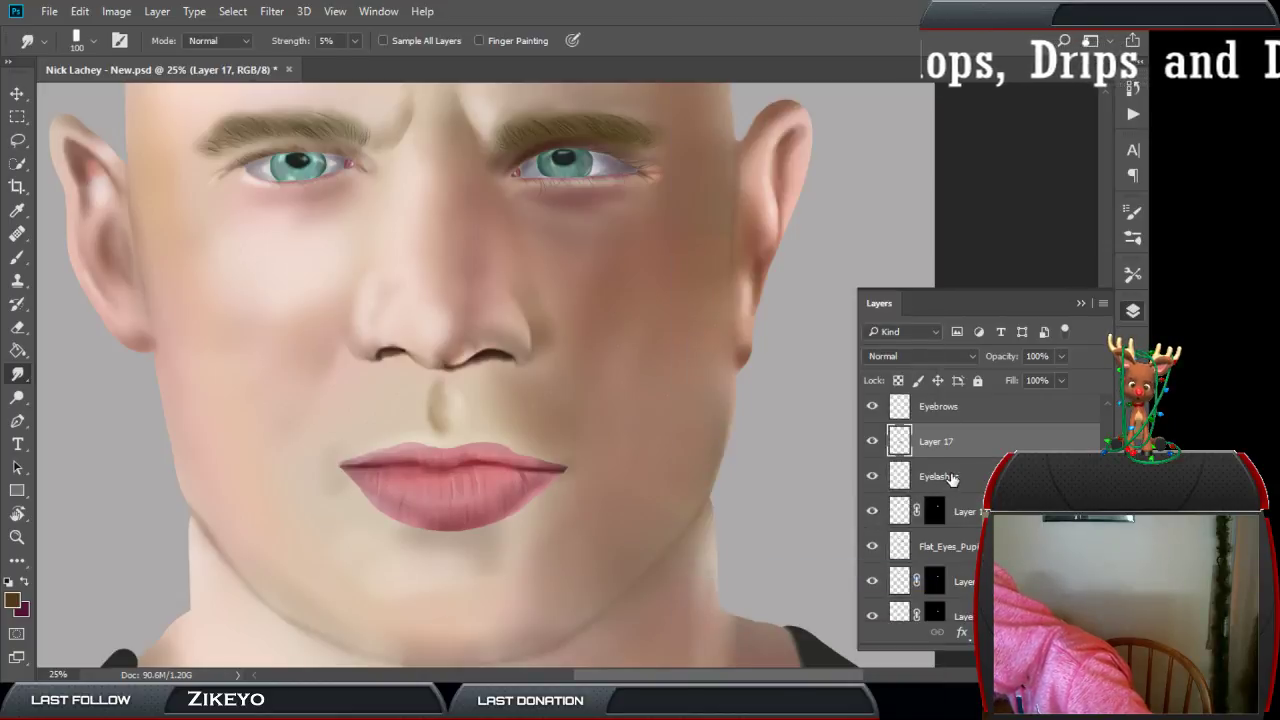
pyautogui.hotkey('ctrl', 'z')
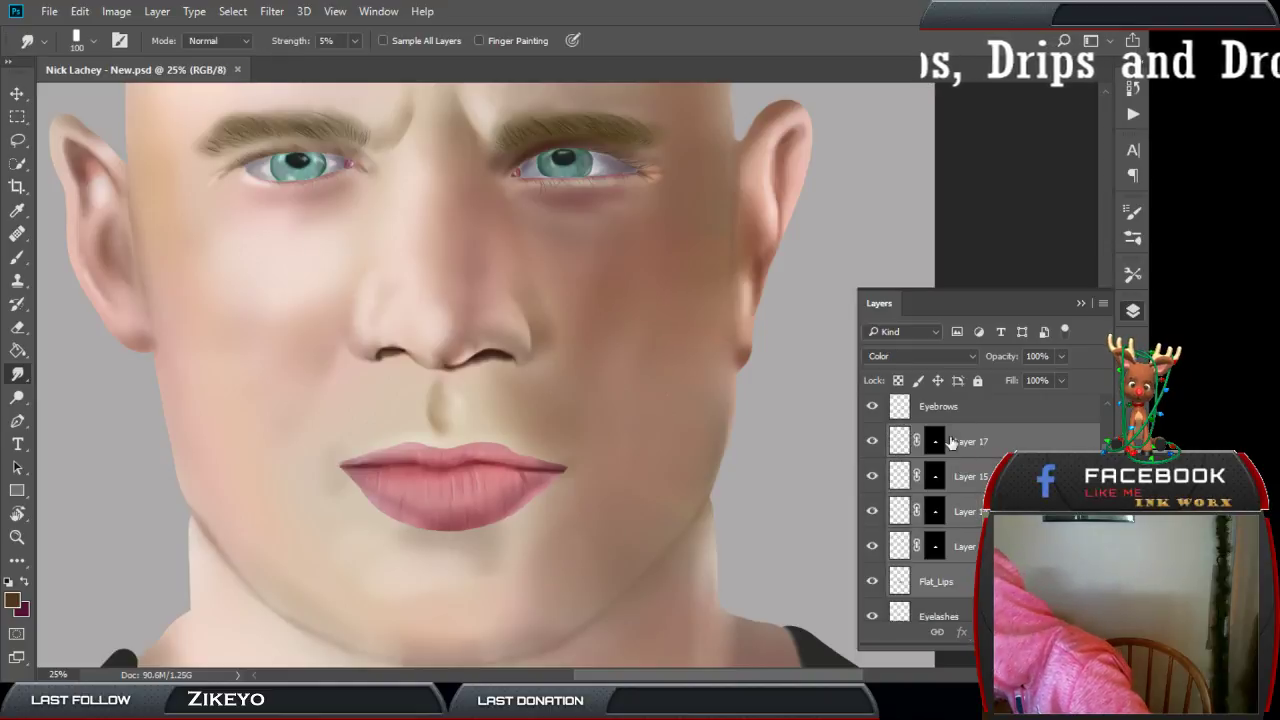
pyautogui.rightClick(955, 581)
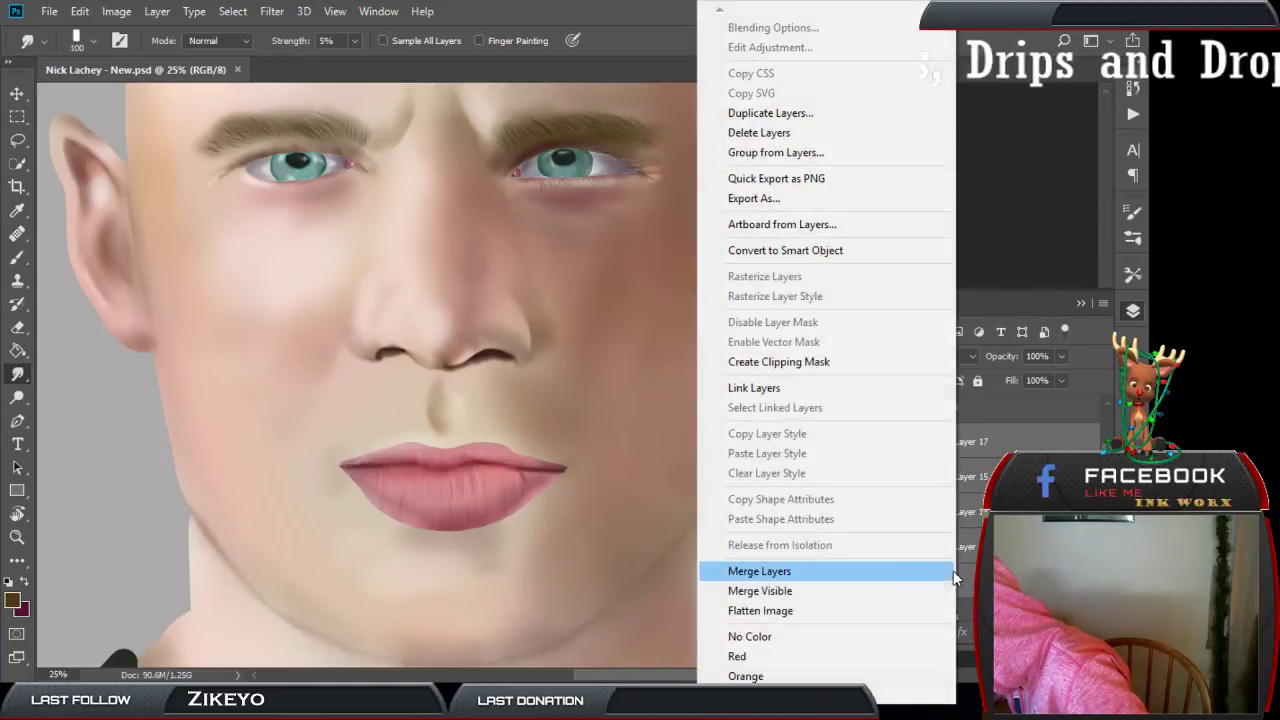
pyautogui.click(868, 574)
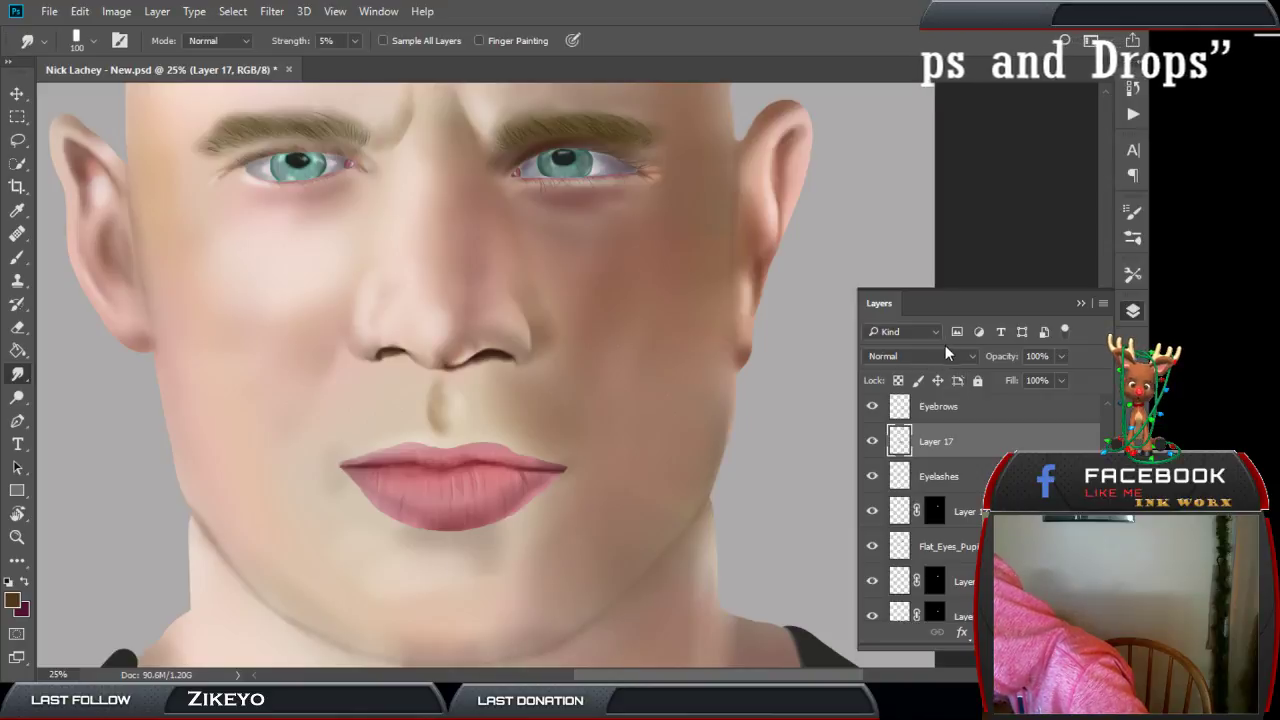
# Rename the merged layer Lips and soften the lip edges with the Smudge tool at 80 px.
pyautogui.doubleClick(940, 441)
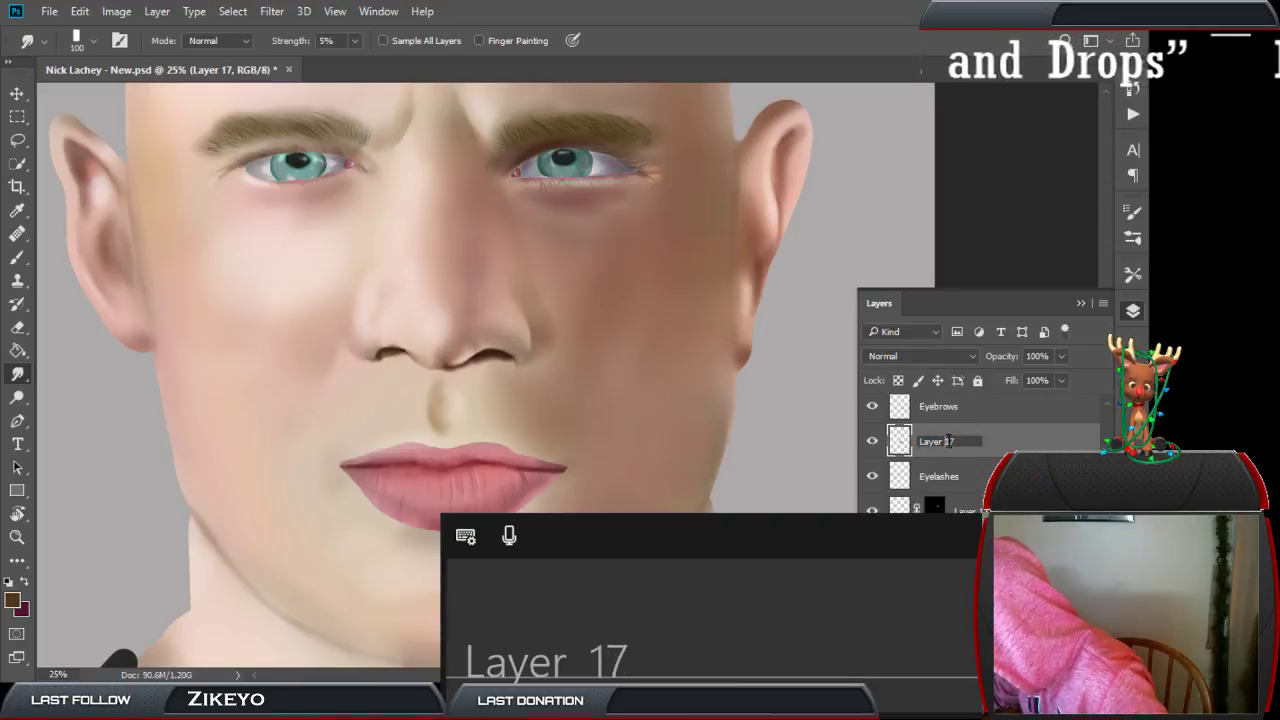
pyautogui.write('Lips')
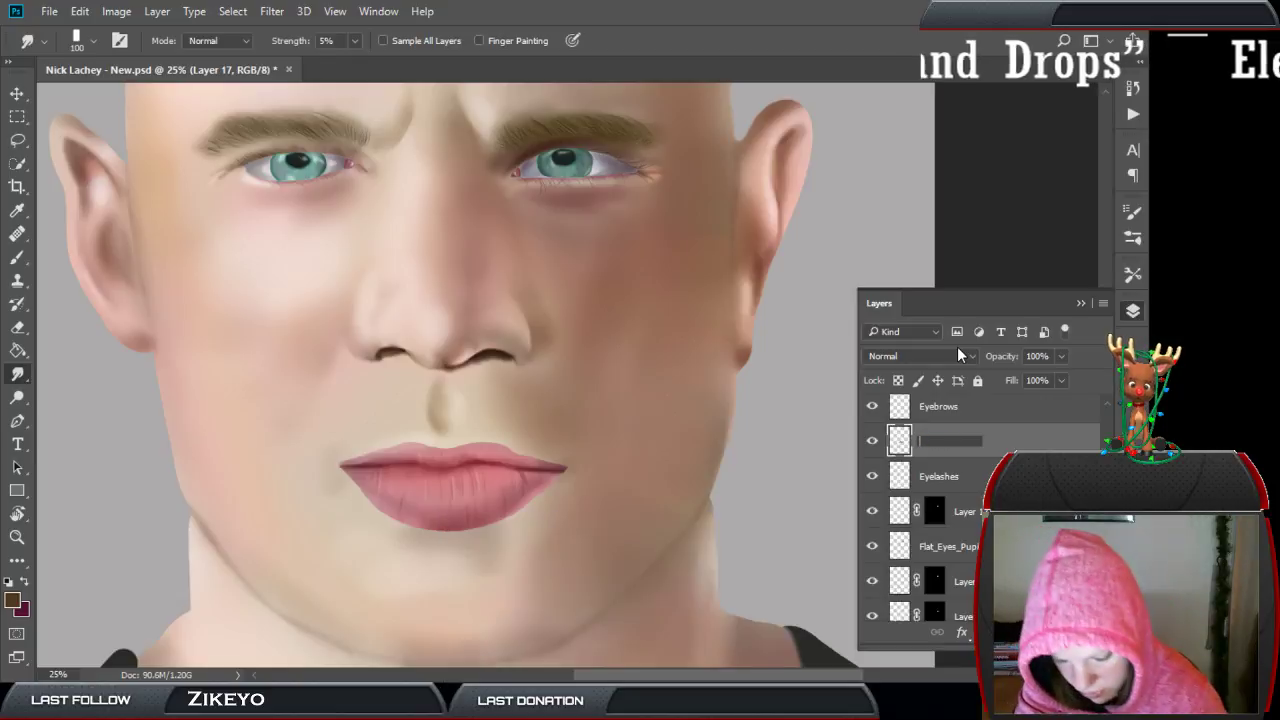
pyautogui.press('Return')
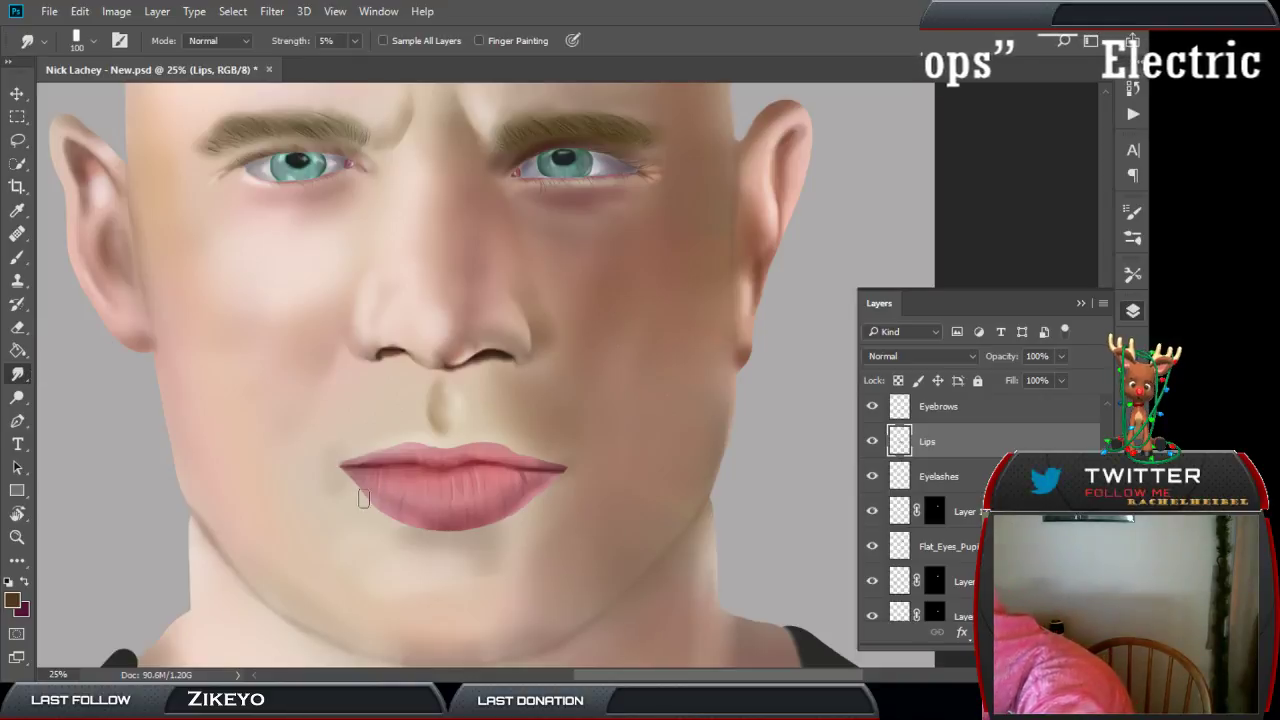
pyautogui.press('[')
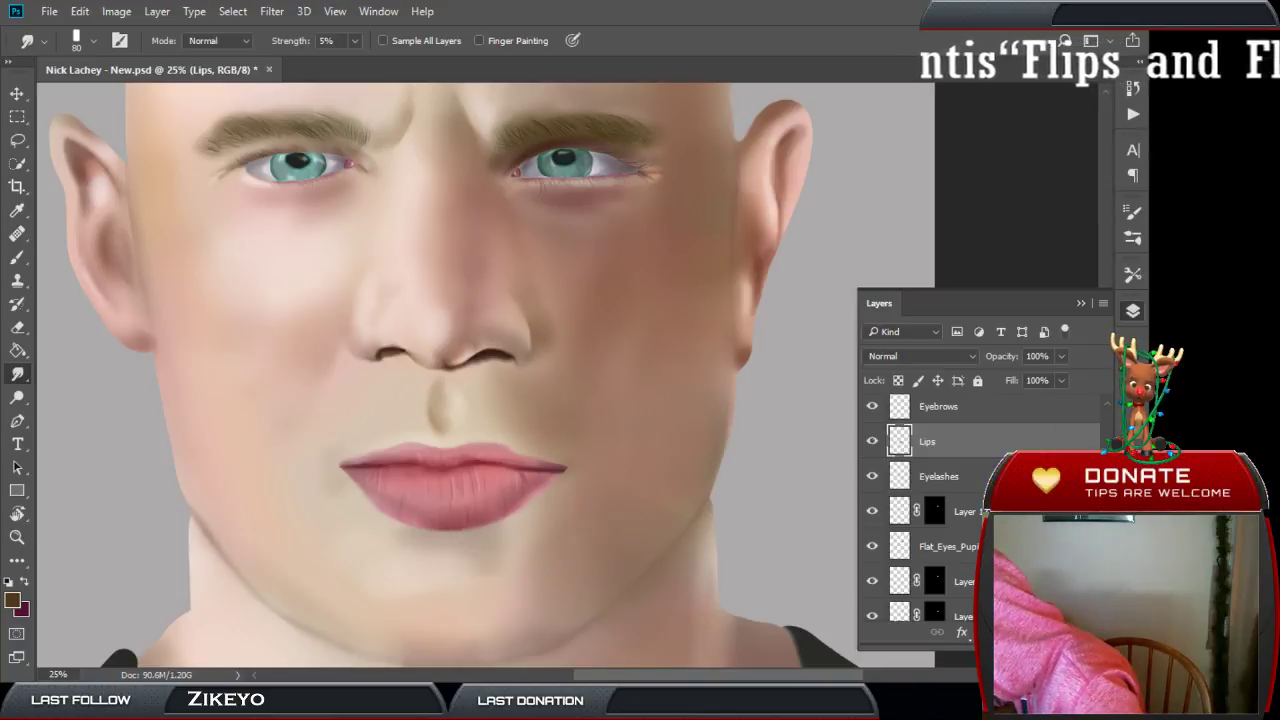
# Ready the Brush tool for skin Layer 4, checking that layer's contribution by hiding and showing it once.
pyautogui.scroll(-10, 940, 510)
pyautogui.scroll(-3, 940, 510)
pyautogui.click(962, 478)
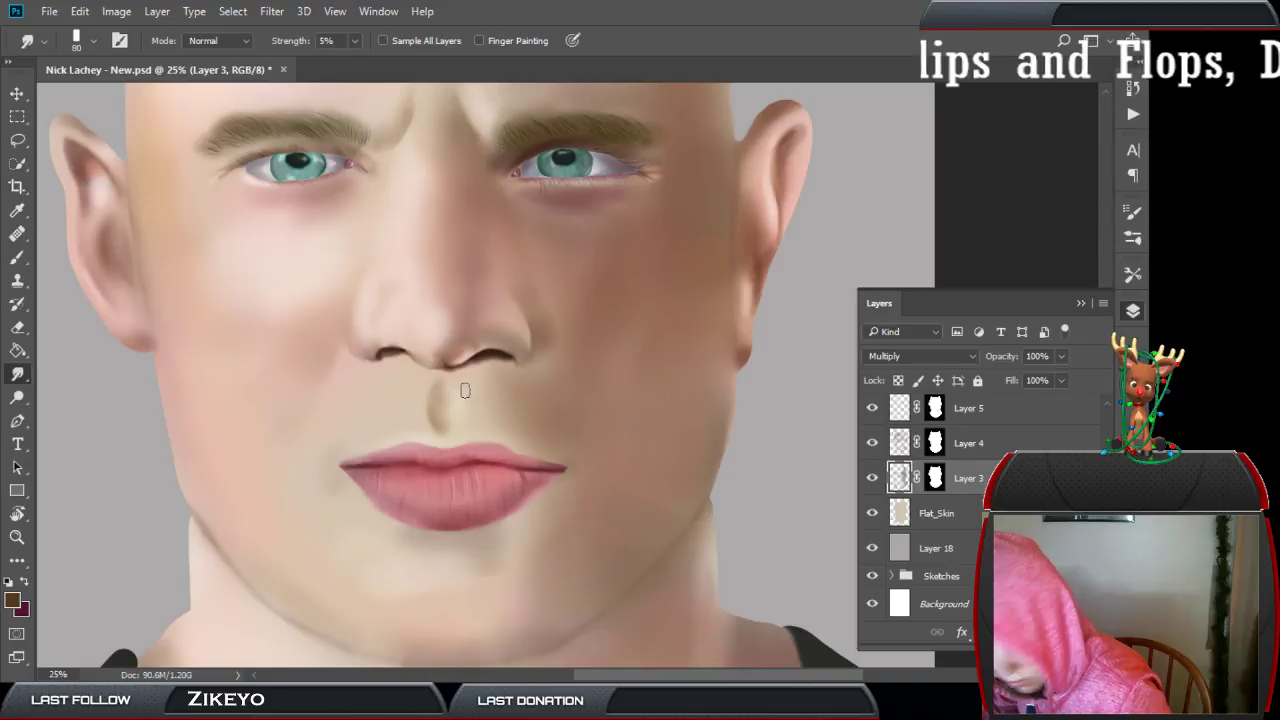
pyautogui.press('b')
pyautogui.click(905, 446)
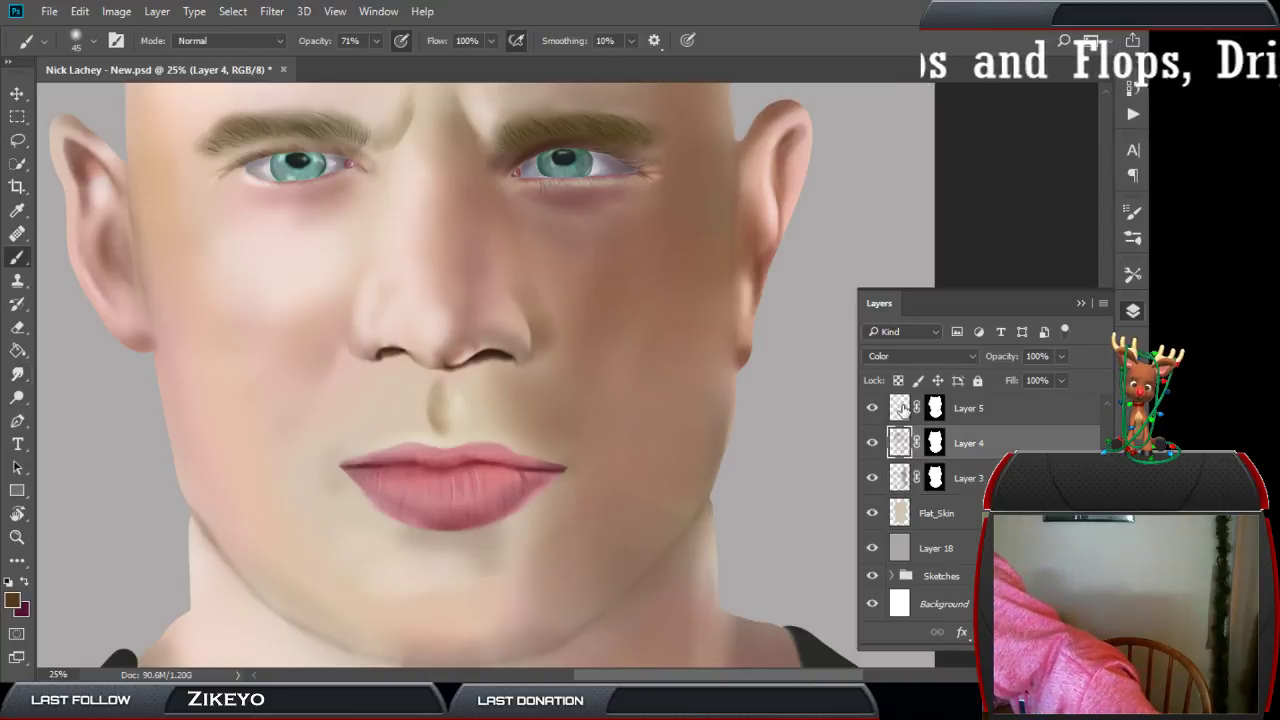
pyautogui.scroll(1, 900, 410)
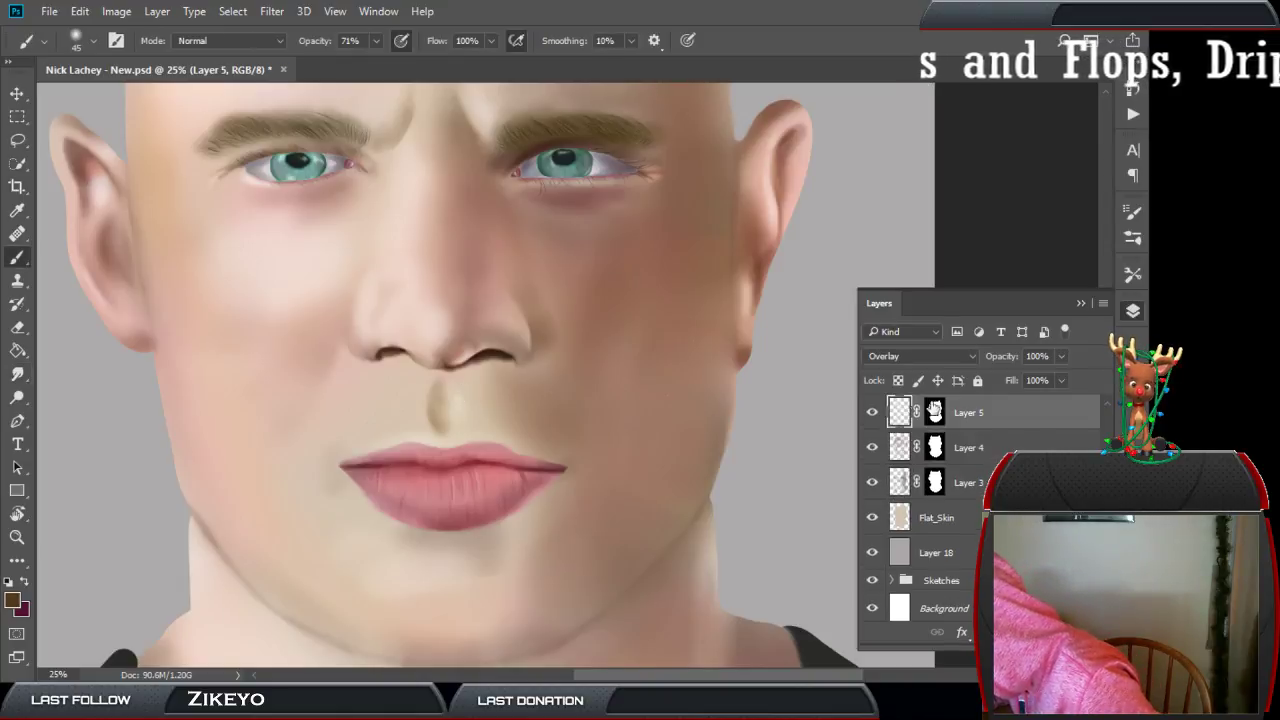
pyautogui.click(873, 449)
pyautogui.click(874, 449)
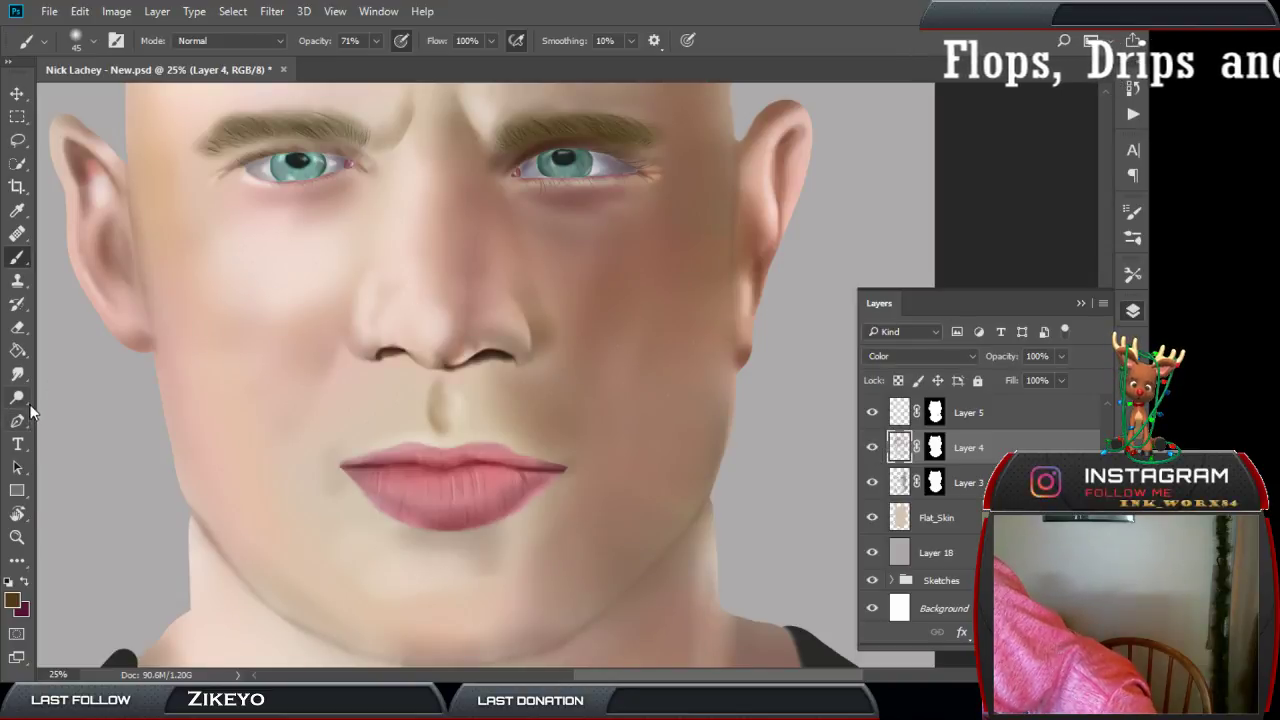
# Paint dark red 53232d below the lower lip on Layer 4 with the Brush at 60 px and 71% opacity.
pyautogui.click(12, 600)
pyautogui.click(288, 200)
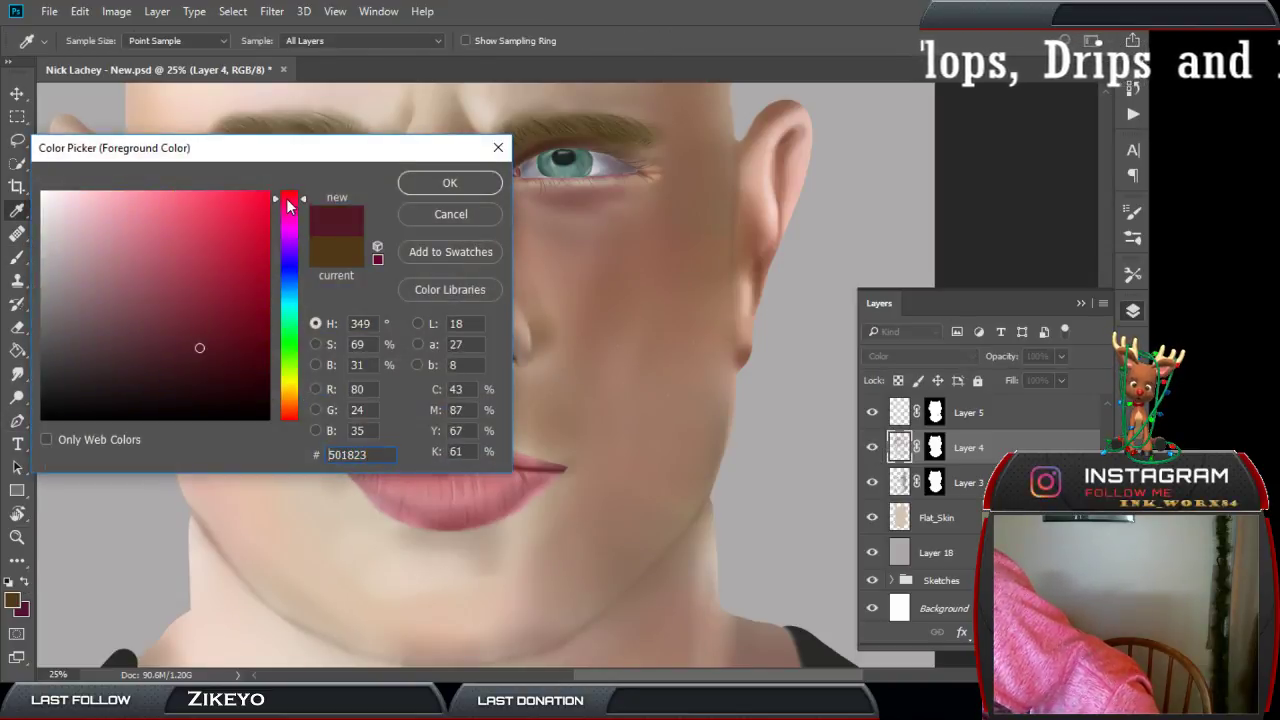
pyautogui.click(171, 233)
pyautogui.moveTo(171, 233)
pyautogui.mouseDown()
pyautogui.moveTo(191, 220)
pyautogui.moveTo(174, 345)
pyautogui.mouseUp()
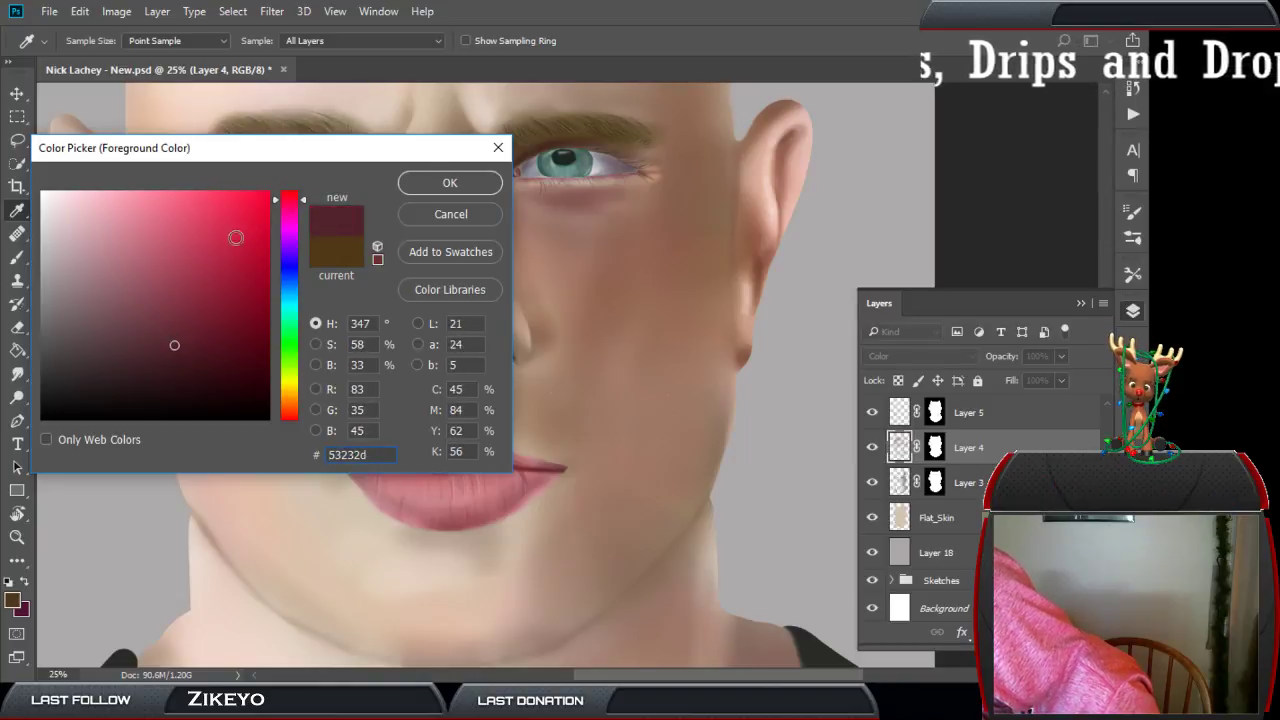
pyautogui.click(459, 190)
pyautogui.press('b')
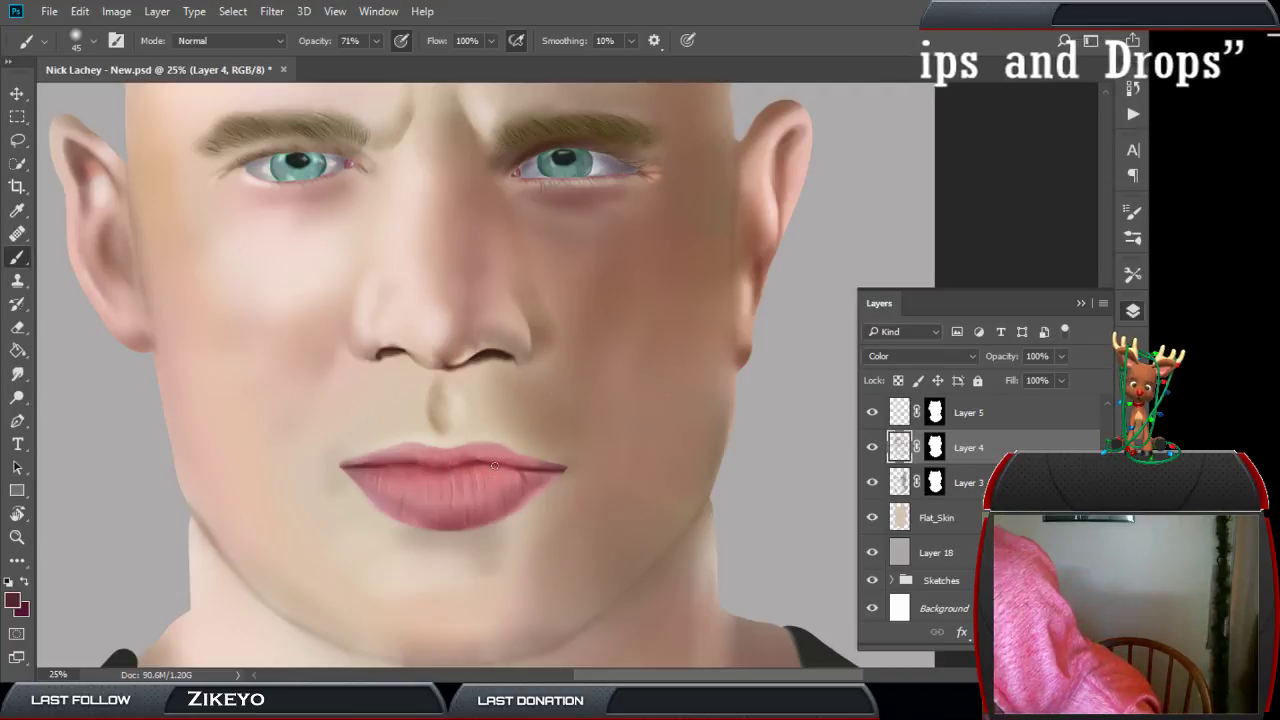
pyautogui.press(']')
pyautogui.press('[')
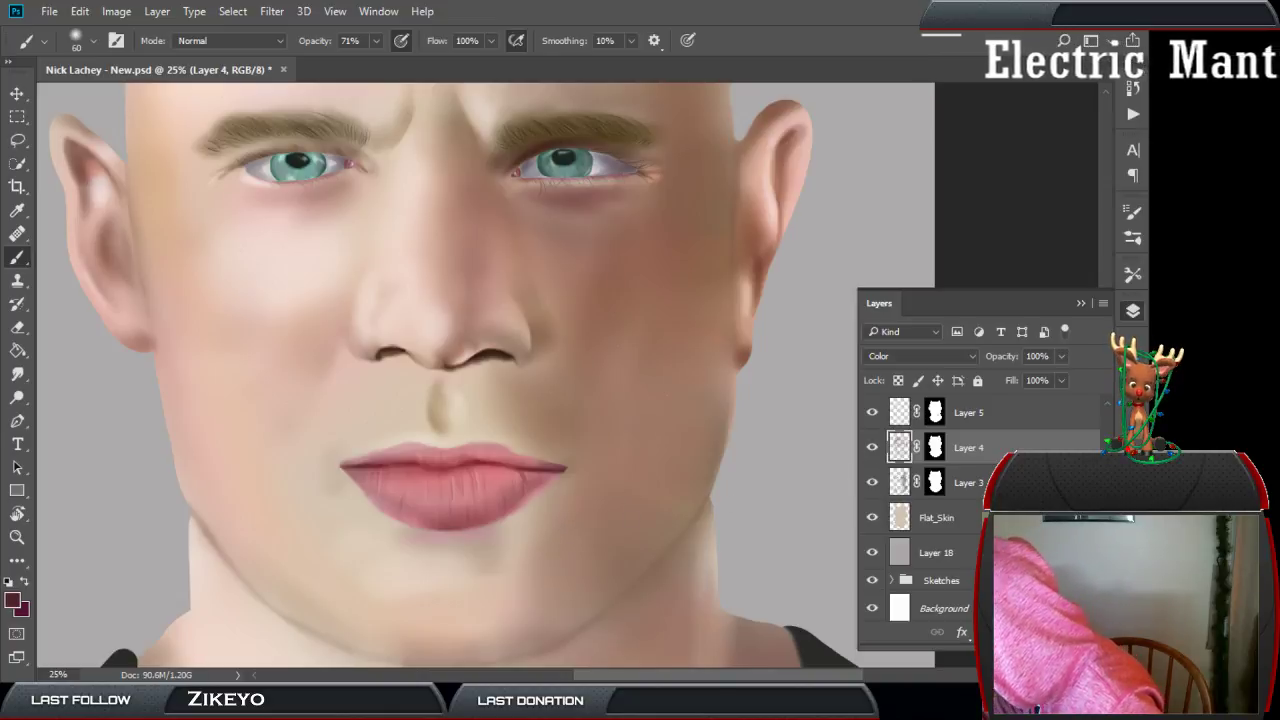
# Paint brown 865a3c shading beneath the lower lip on Layer 3 with the Brush at 60 px and 71% opacity.
pyautogui.hotkey('alt', '[')
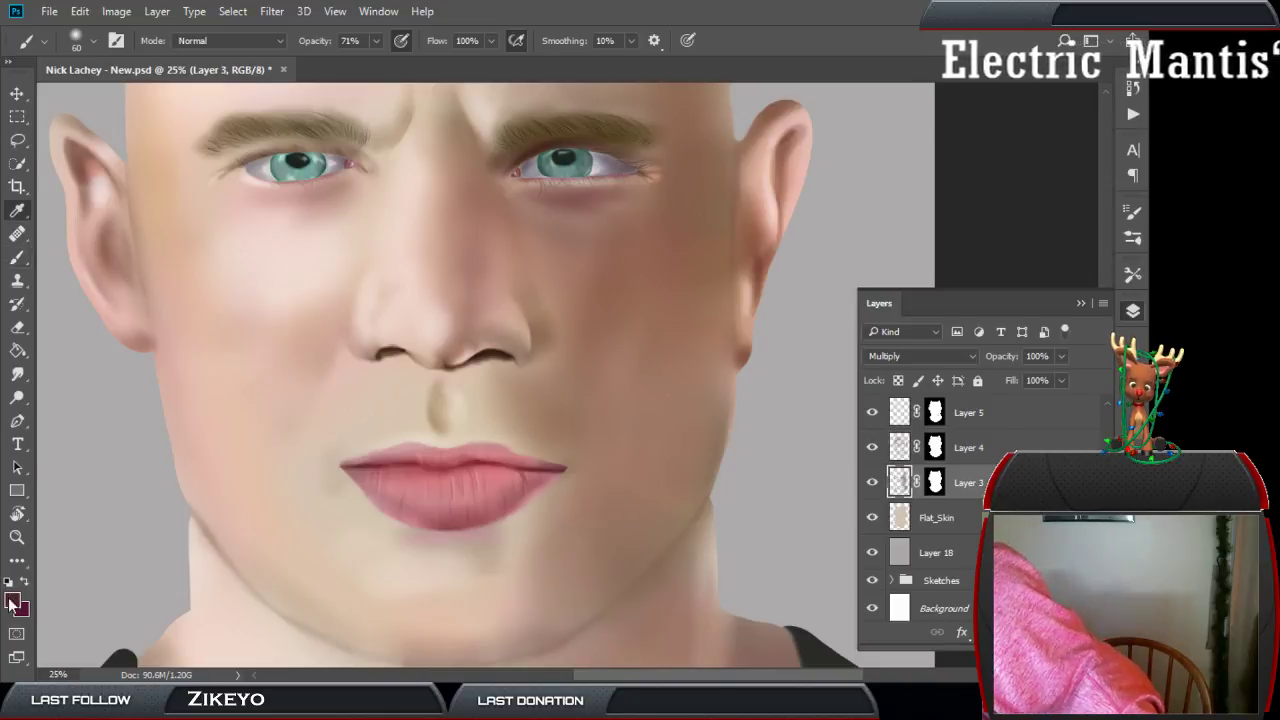
pyautogui.click(12, 599)
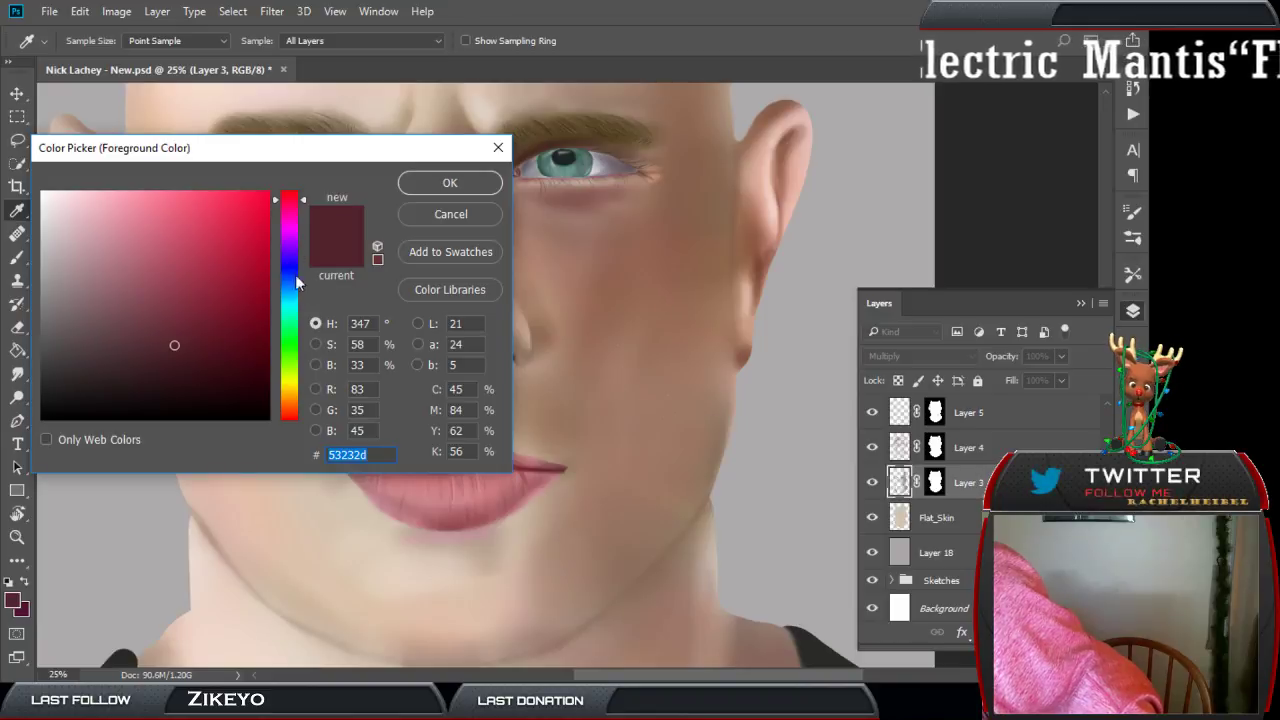
pyautogui.click(291, 402)
pyautogui.click(300, 405)
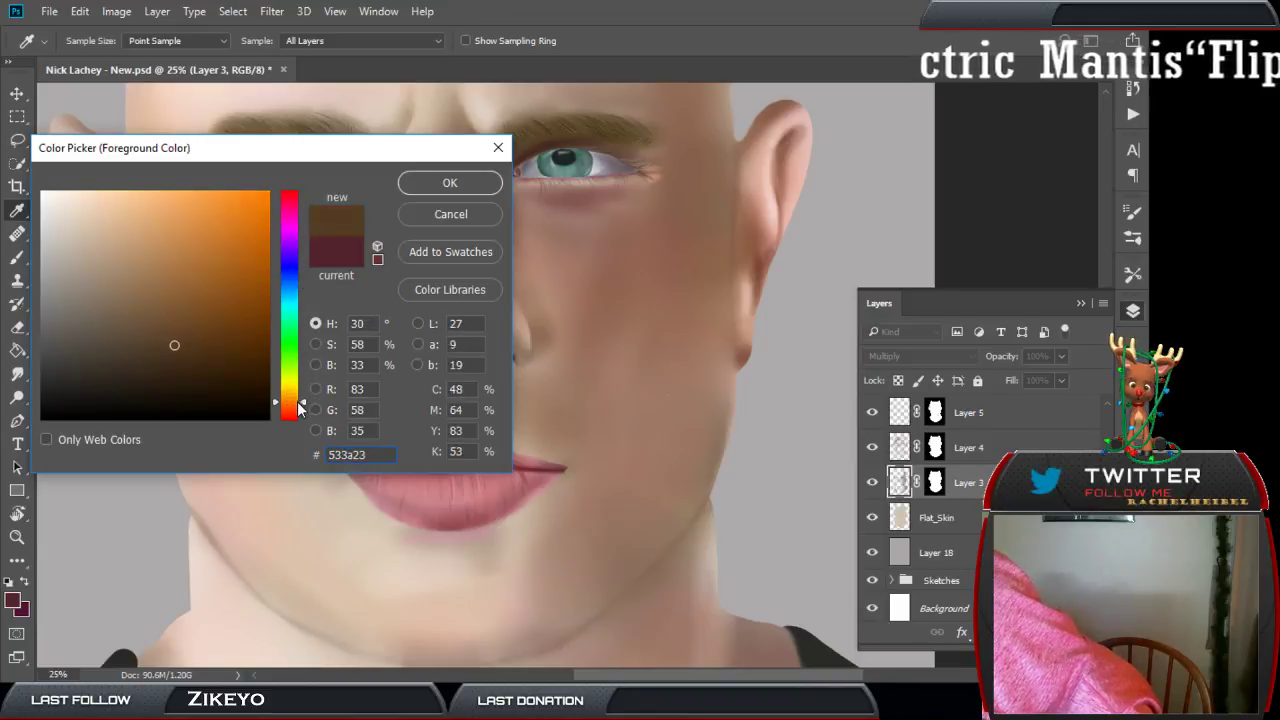
pyautogui.moveTo(175, 318); pyautogui.dragTo(166, 299)
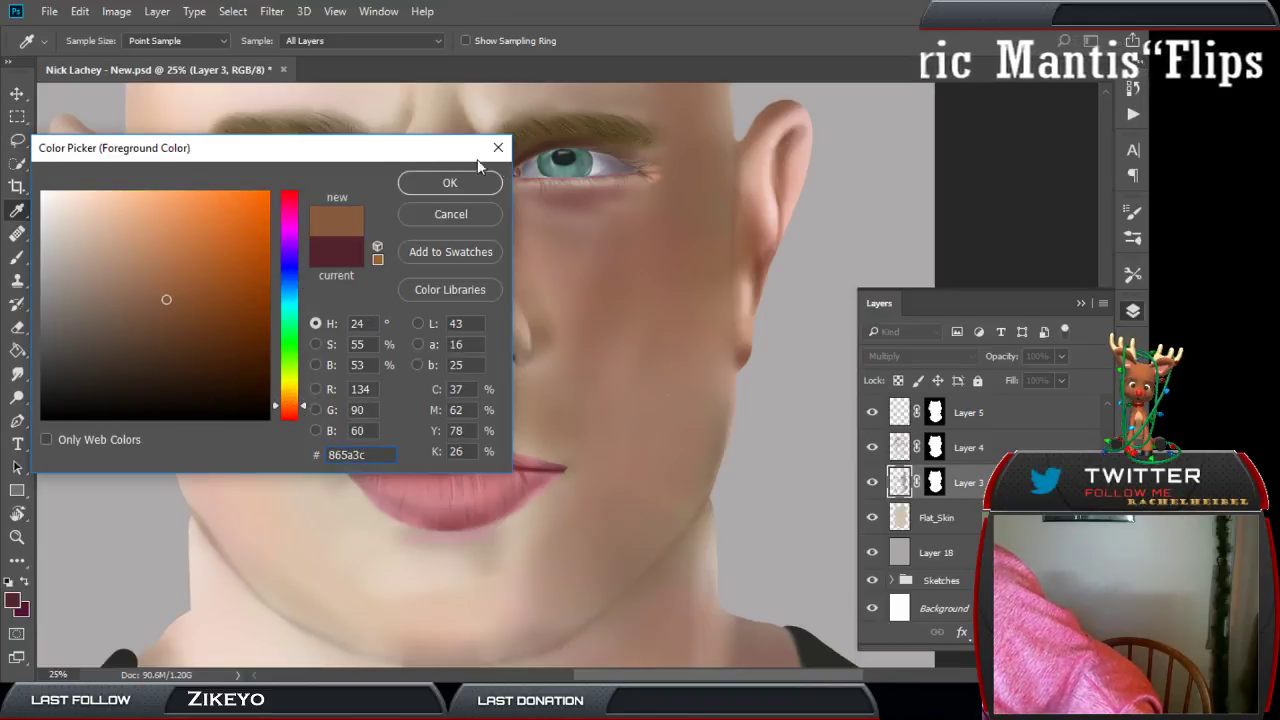
pyautogui.click(447, 183)
pyautogui.press('b')
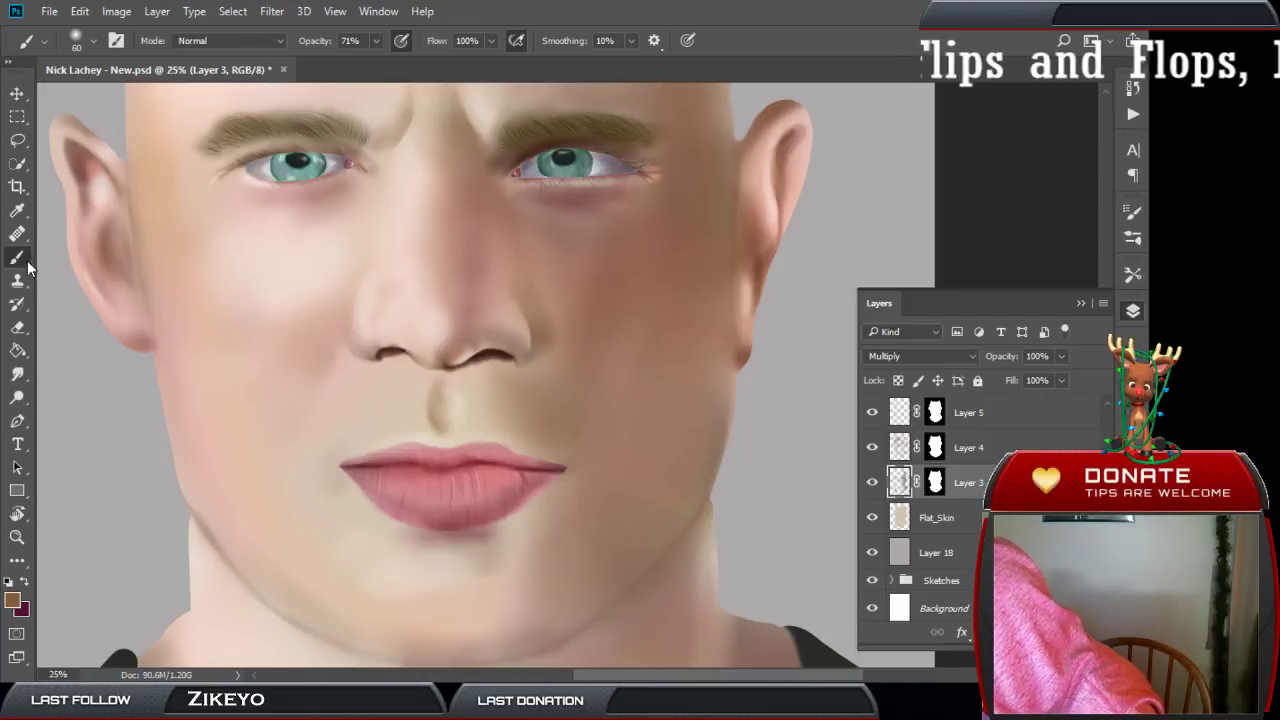
# Blend the Layer 3 shadow below the lower lip into the chin with the Smudge tool at 125 px and 5% strength.
pyautogui.click(26, 345)
pyautogui.click(18, 373)
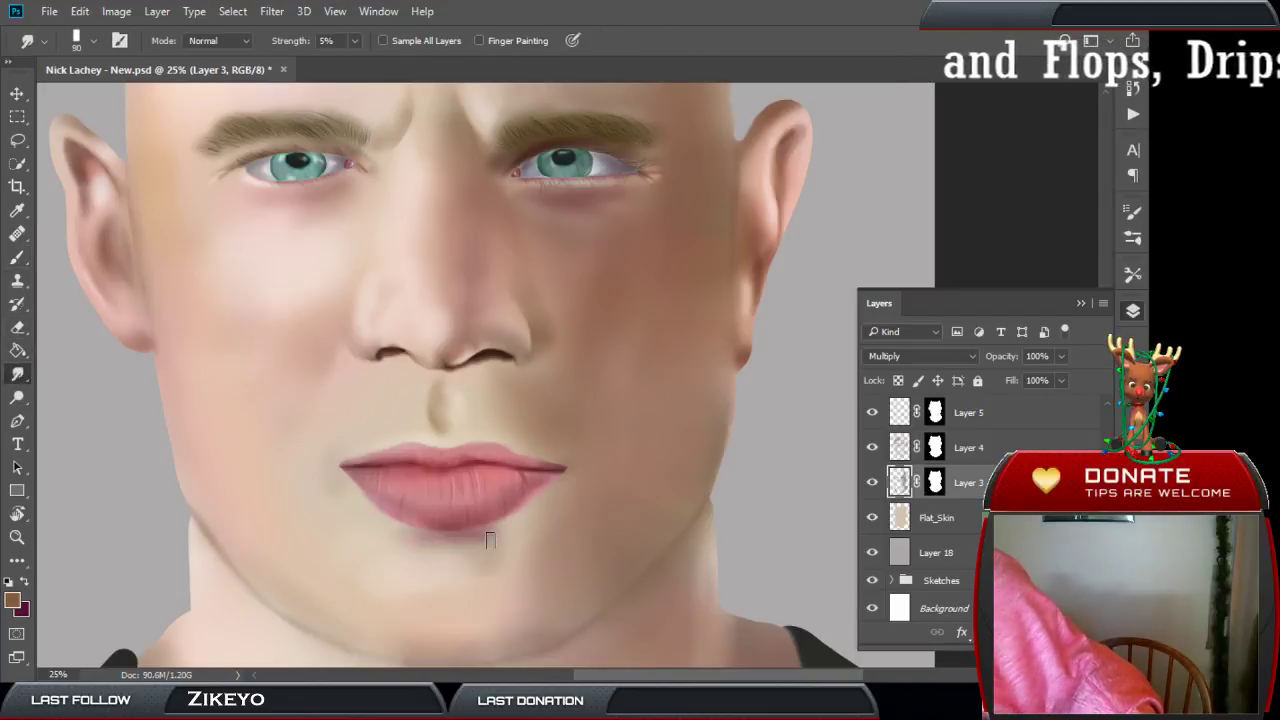
pyautogui.press(']')
pyautogui.press(']')
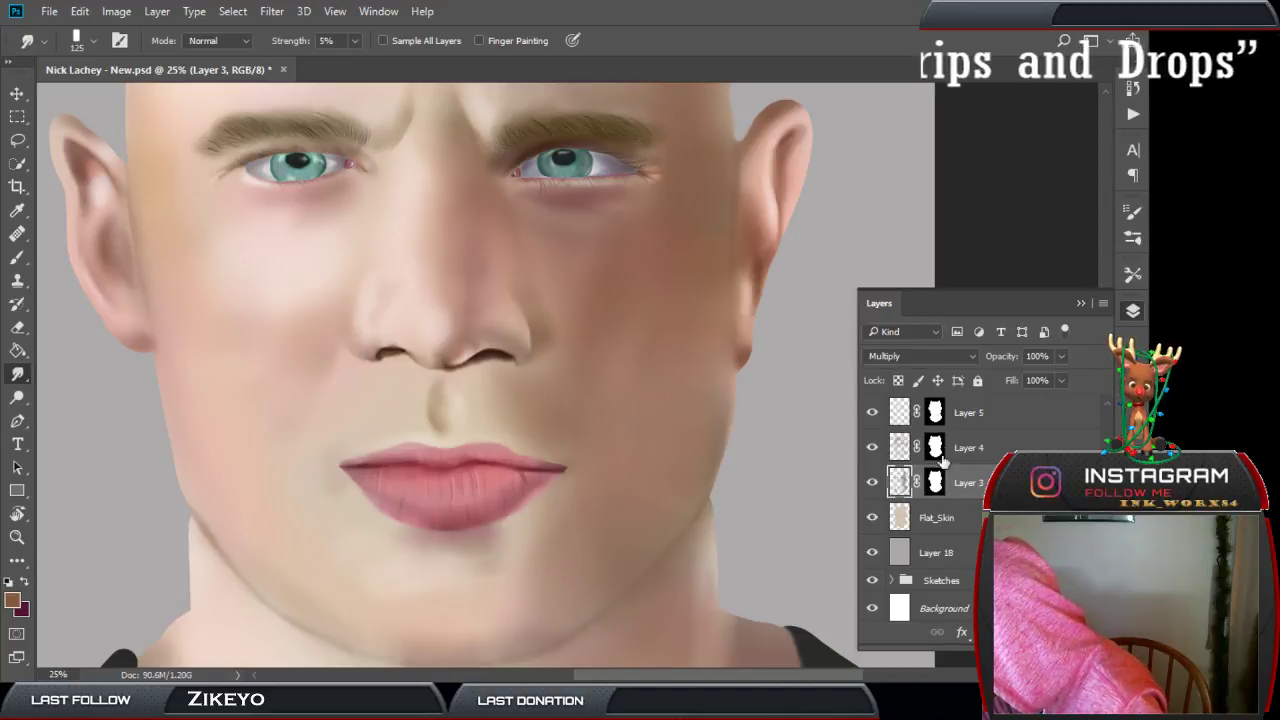
# Paint pale e7dfda highlights around the lips on Layer 5 with a 50 px Brush and soften them with the Smudge tool at 125 px.
pyautogui.click(910, 418)
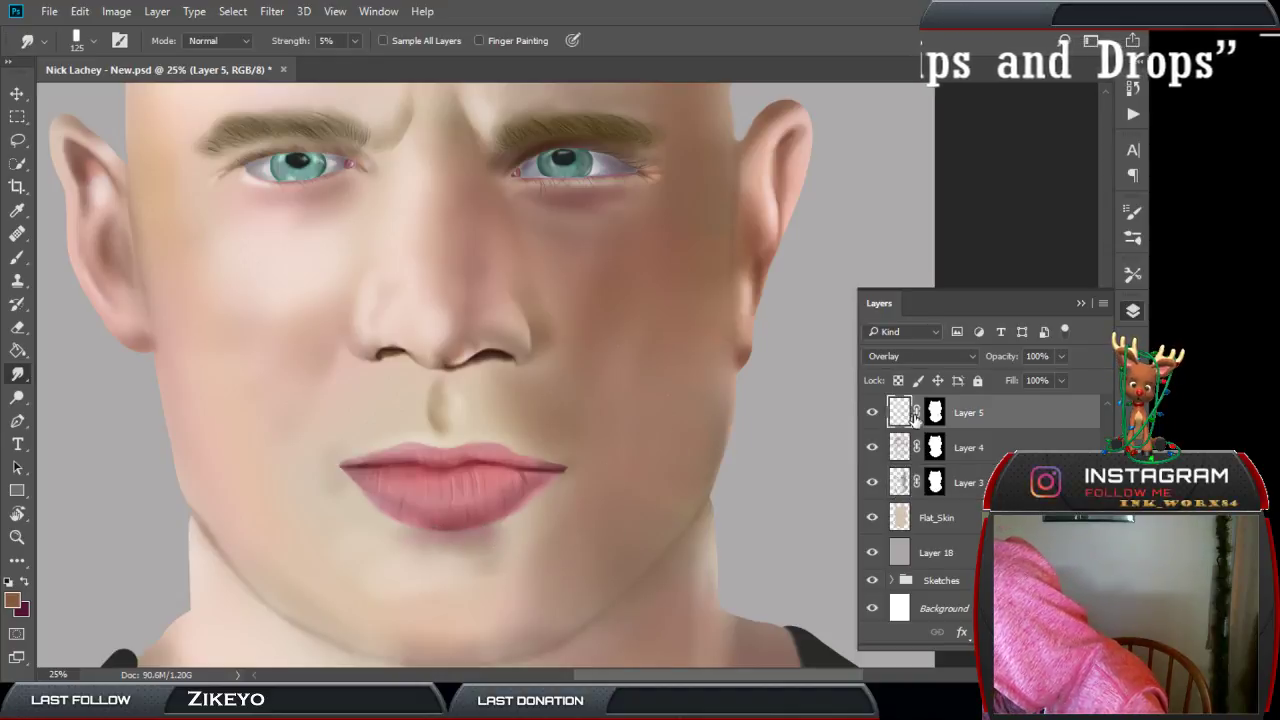
pyautogui.click(11, 597)
pyautogui.click(48, 204)
pyautogui.click(450, 183)
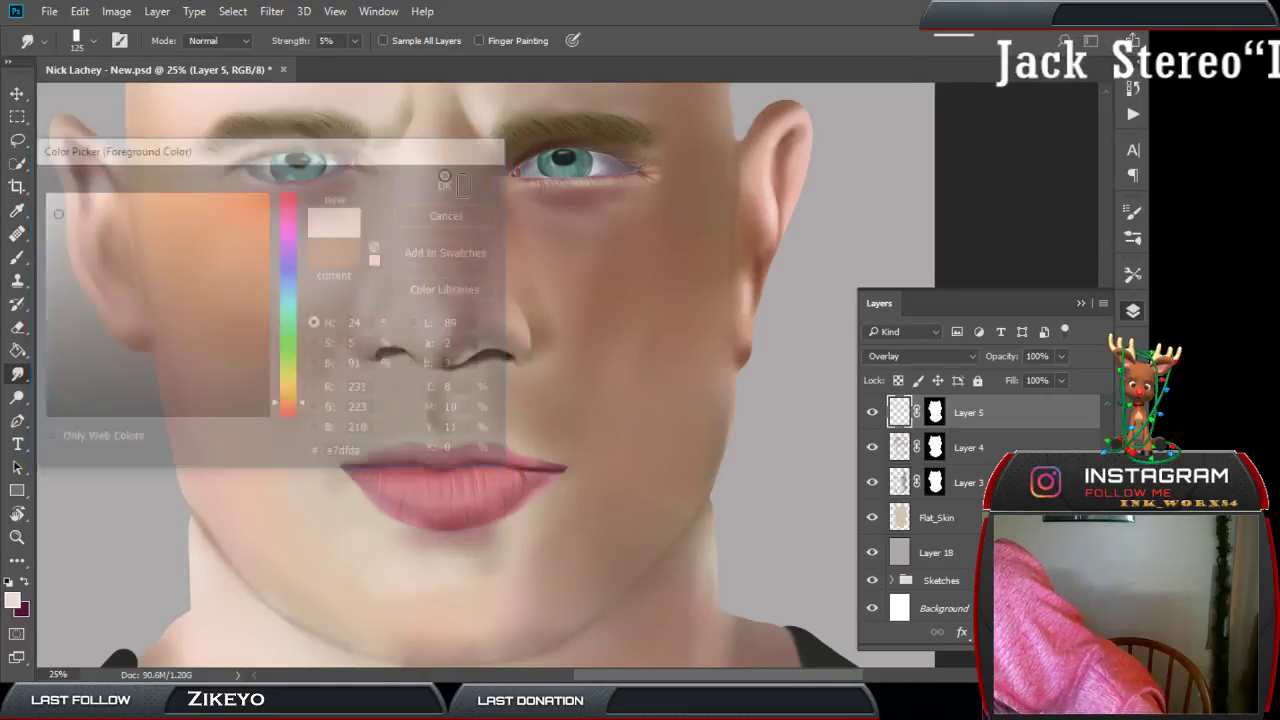
pyautogui.press('b')
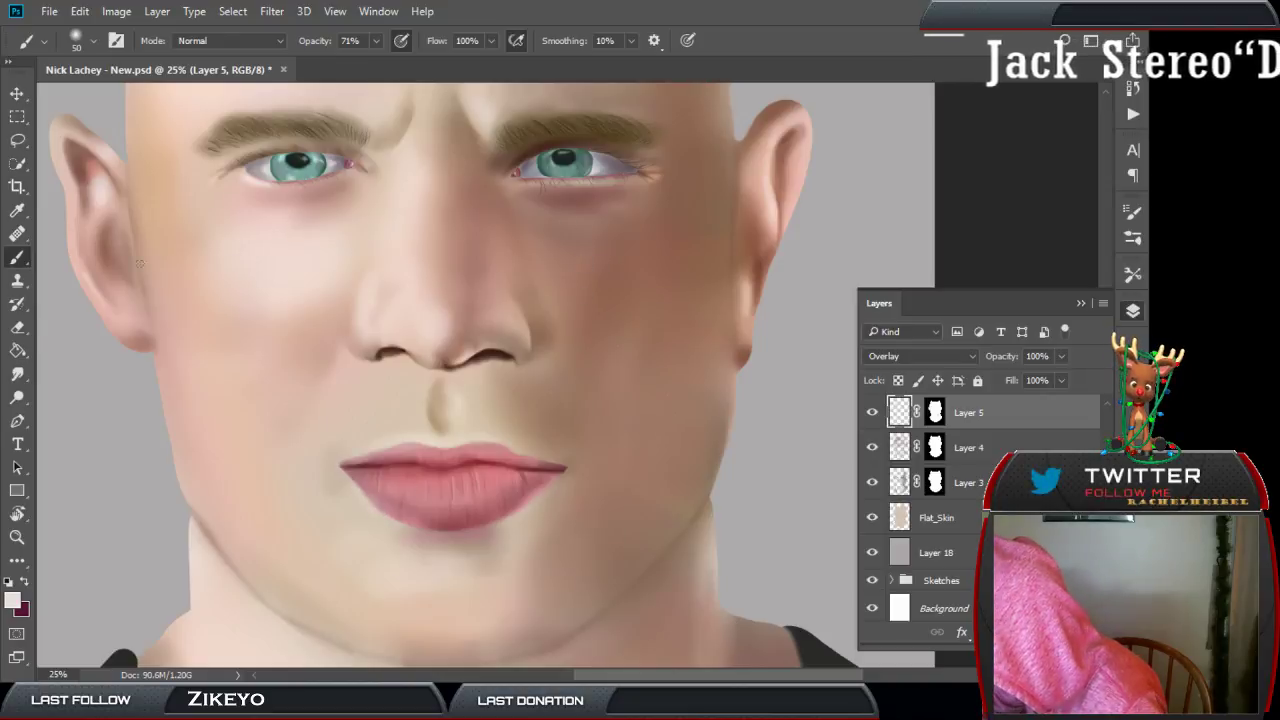
pyautogui.click(17, 327)
pyautogui.click(17, 373)
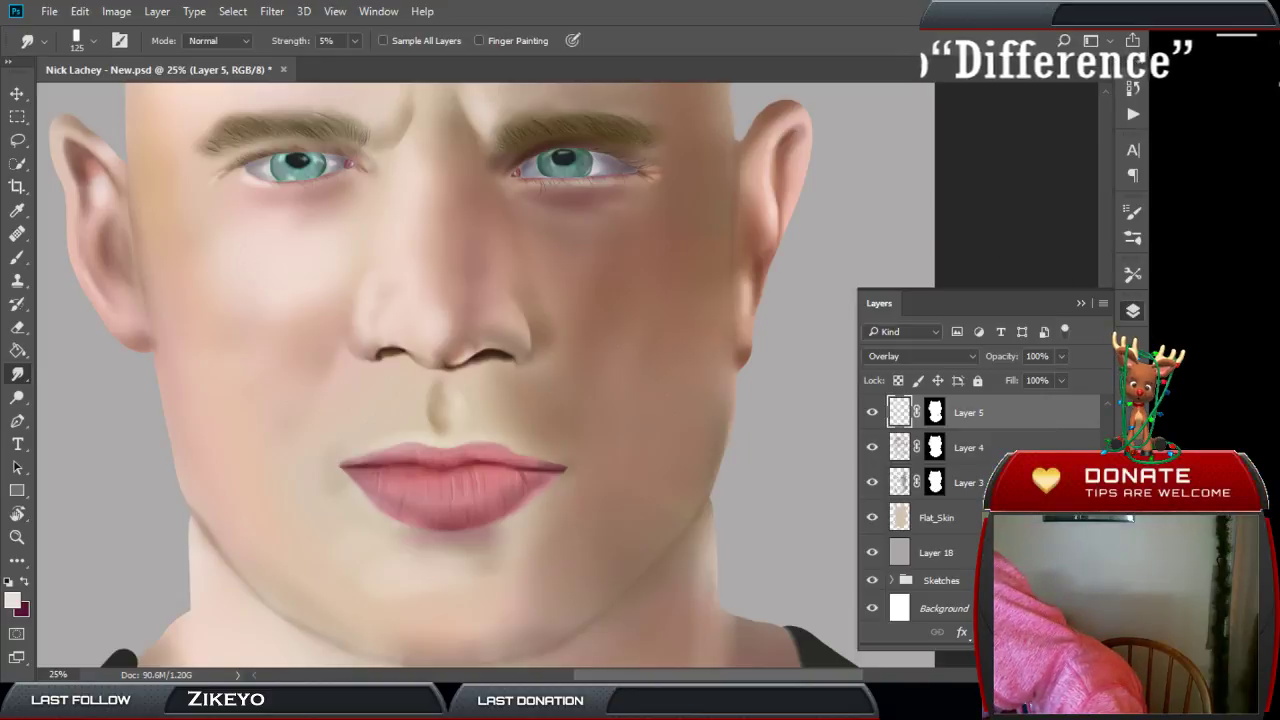
# Erase excess reddish colour below the lower lip on Layer 4 with the Eraser at 60 px and 58% opacity.
pyautogui.click(928, 482)
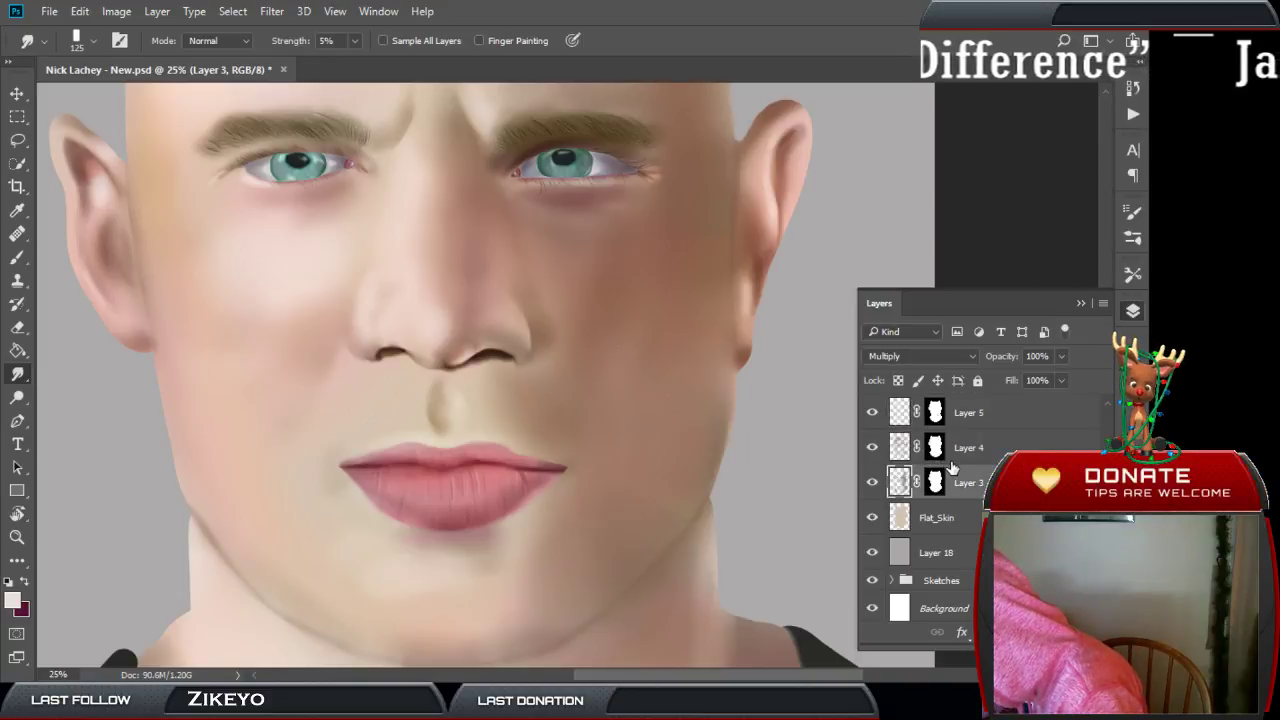
pyautogui.click(902, 448)
pyautogui.click(902, 420)
pyautogui.click(903, 444)
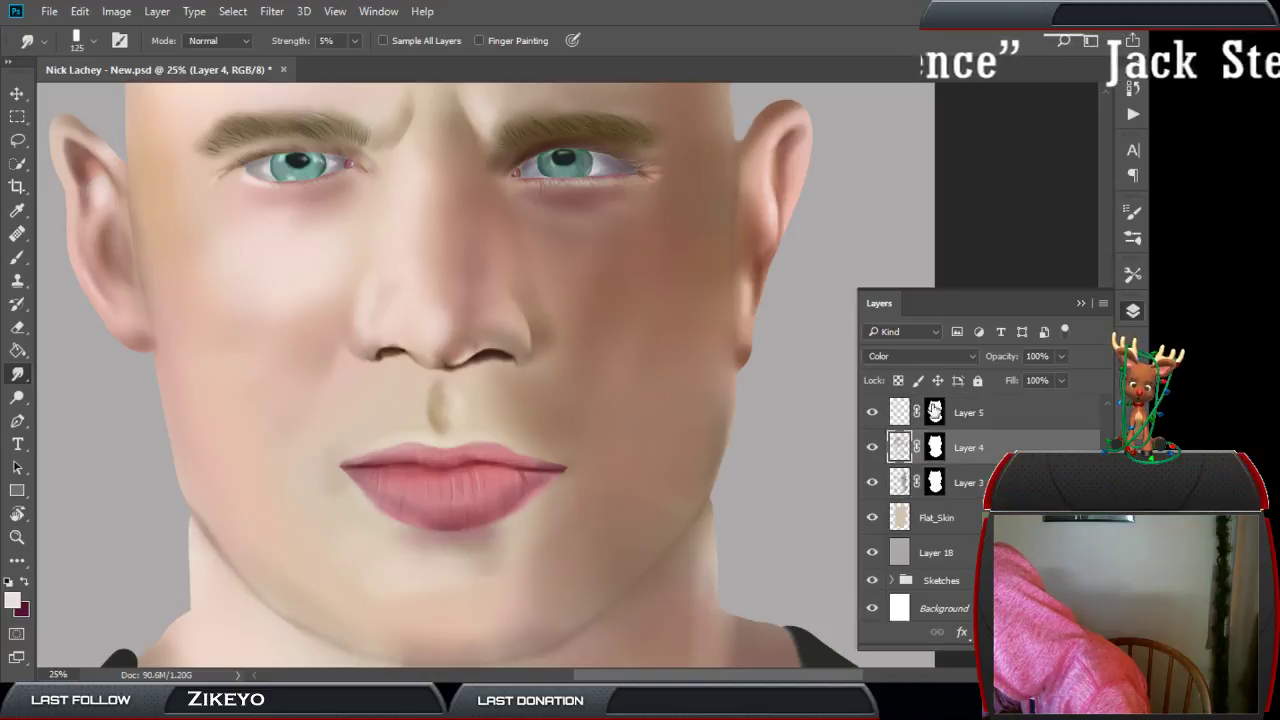
pyautogui.click(930, 409)
pyautogui.click(900, 479)
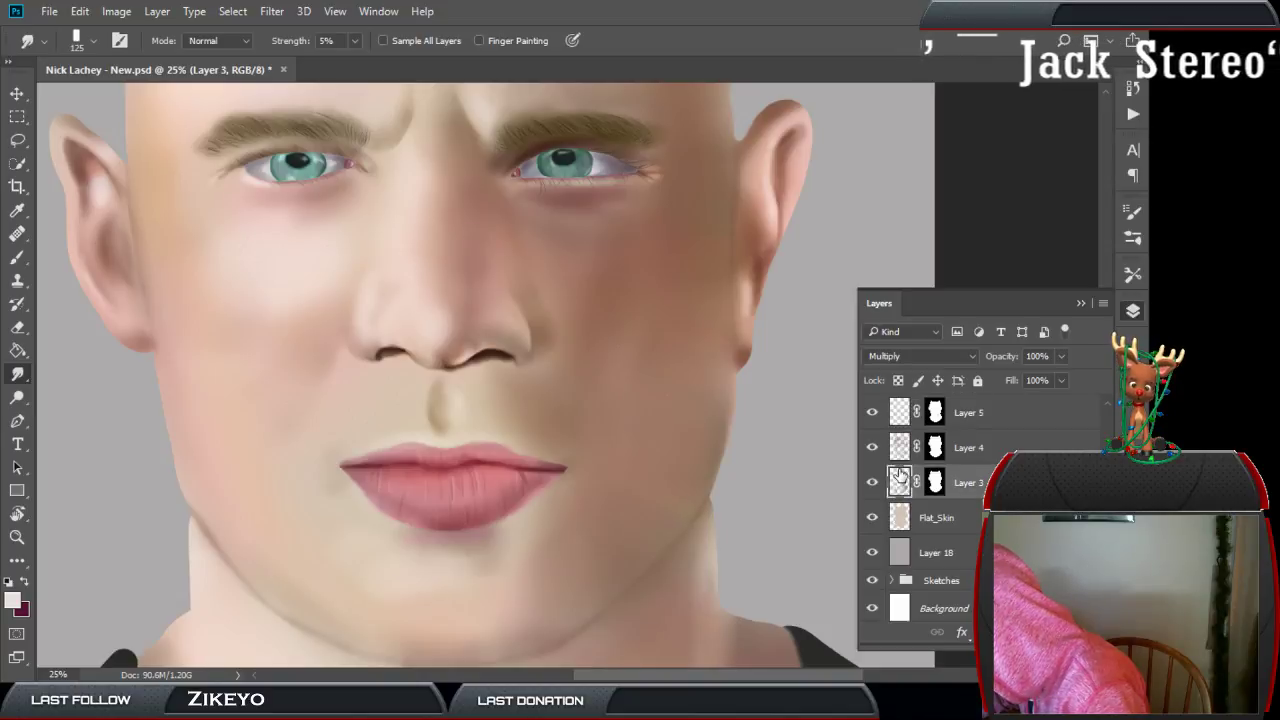
pyautogui.click(905, 451)
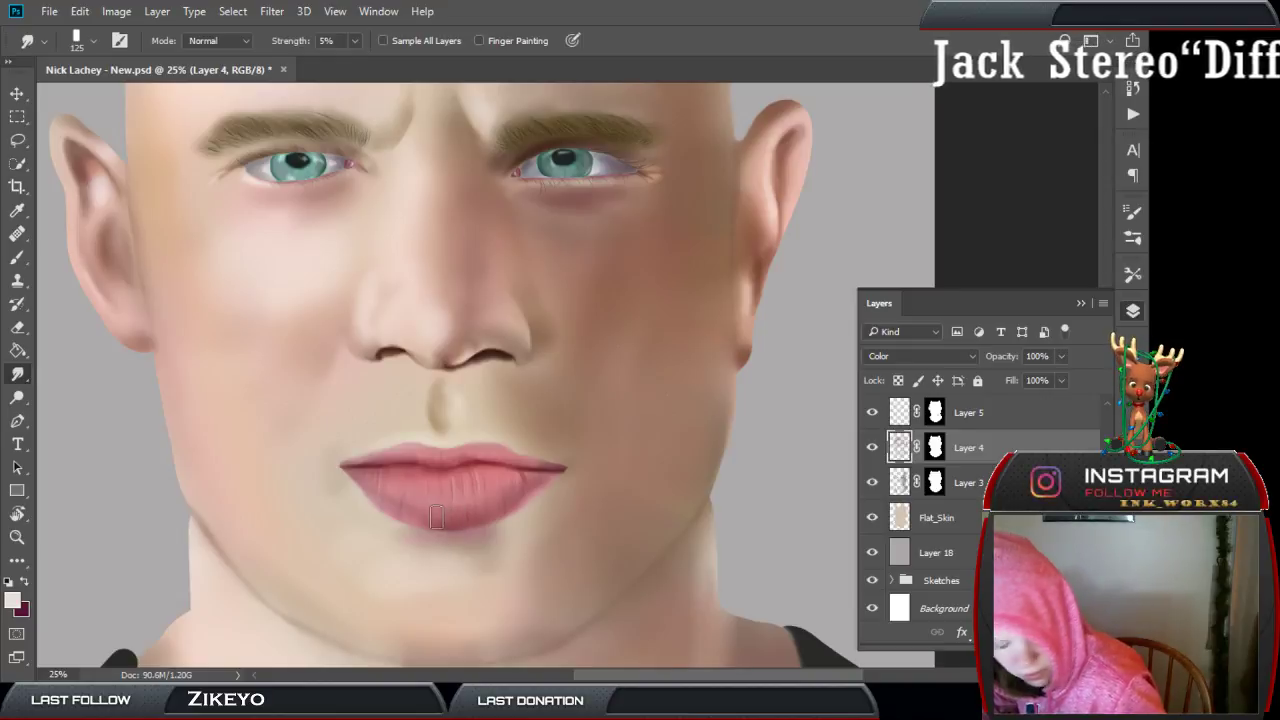
pyautogui.press('e')
pyautogui.click(307, 40)
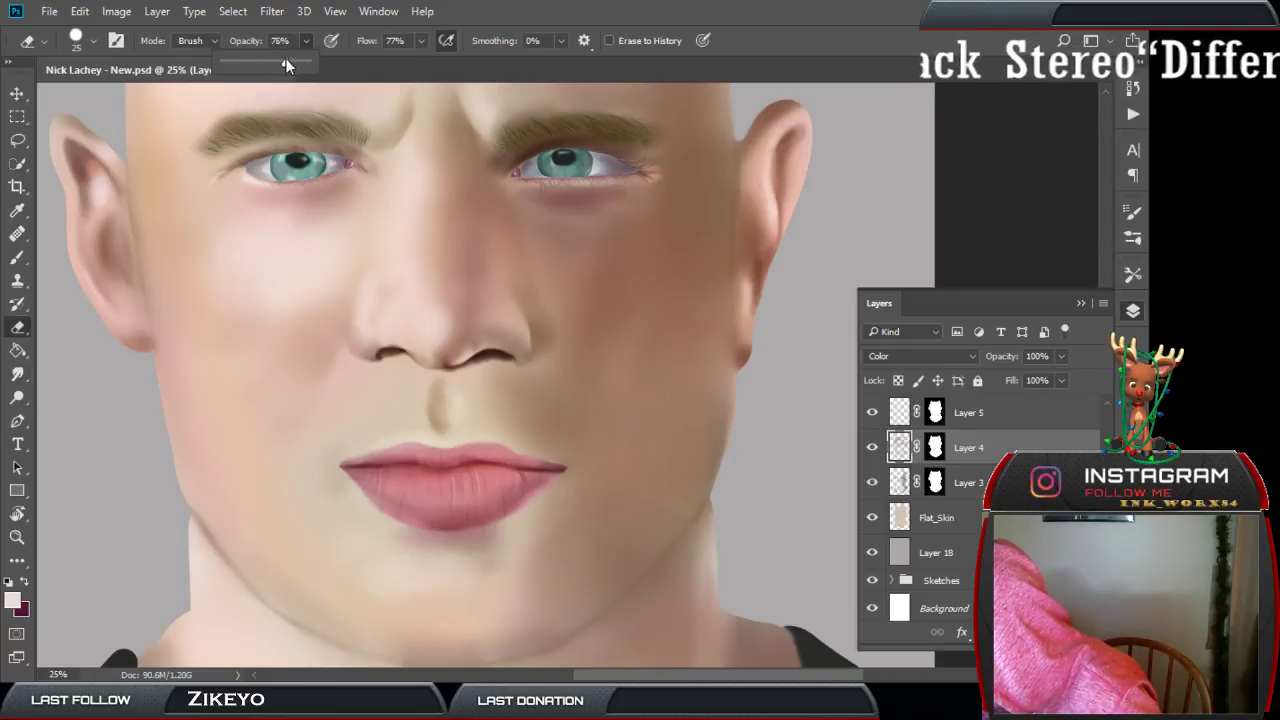
pyautogui.click(342, 40)
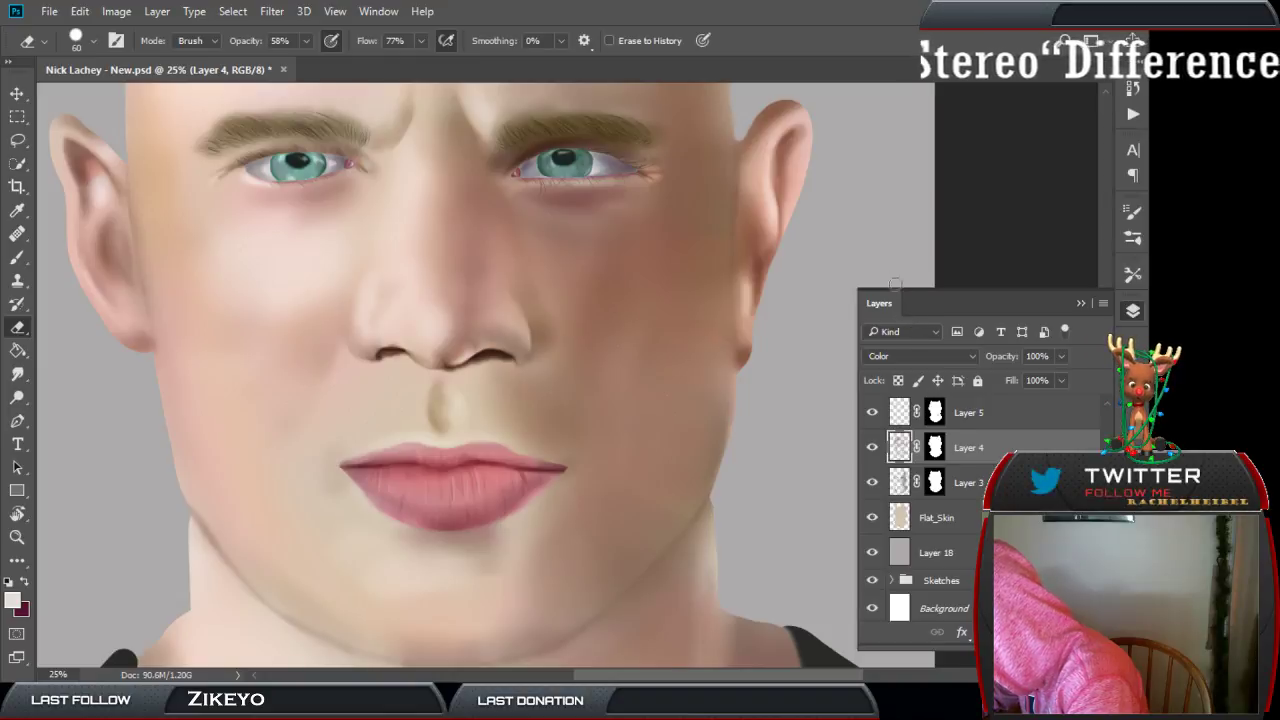
# Blend the skin shading on Layer 3 with the Smudge tool, reducing it to 25 px for the outer eye corner on the face's shaded side.
pyautogui.click(895, 485)
pyautogui.click(17, 373)
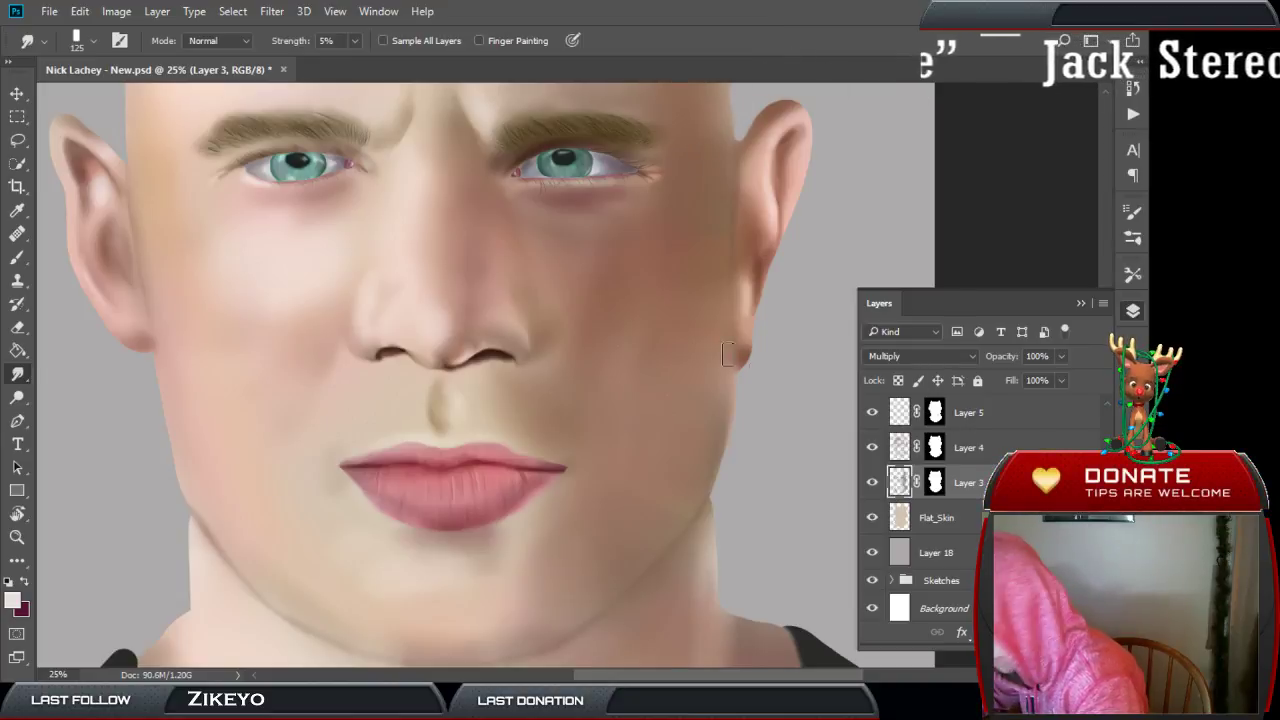
pyautogui.press('[')
pyautogui.press('[')
pyautogui.press('[')
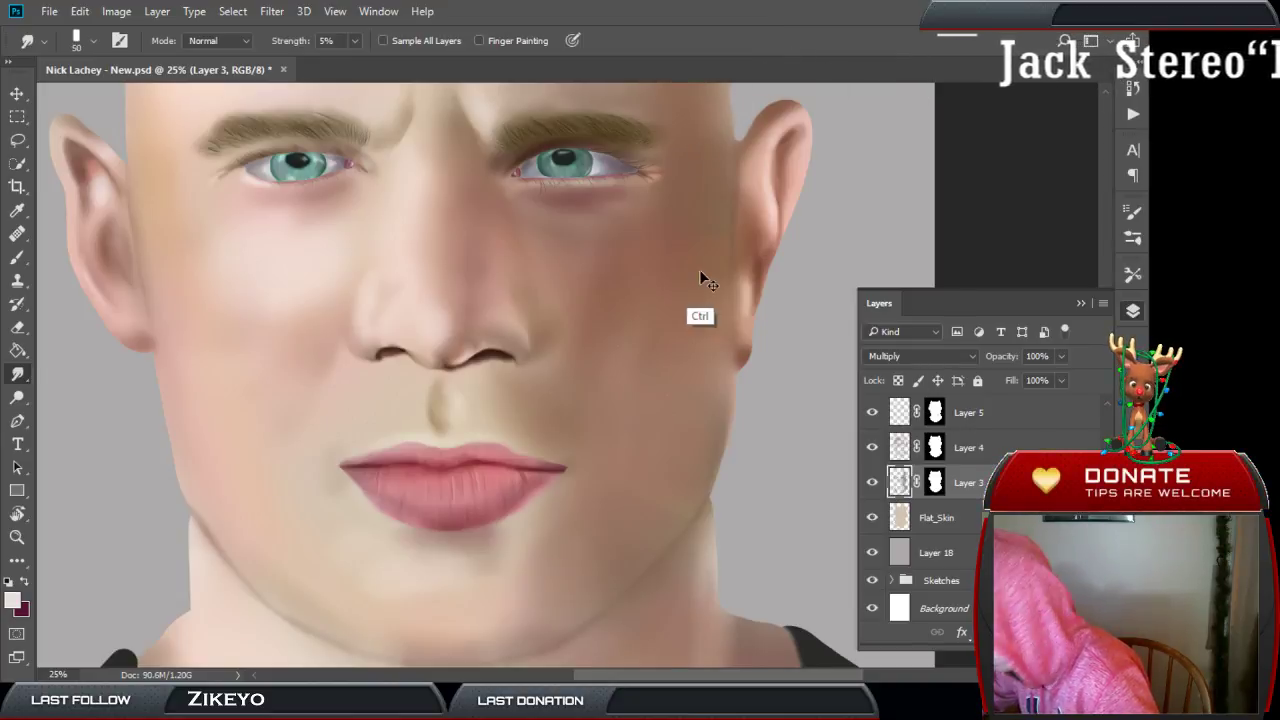
pyautogui.scroll(3, 700, 272)
pyautogui.scroll(-1, 634, 380)
pyautogui.moveTo(636, 348); pyautogui.dragTo(611, 449)
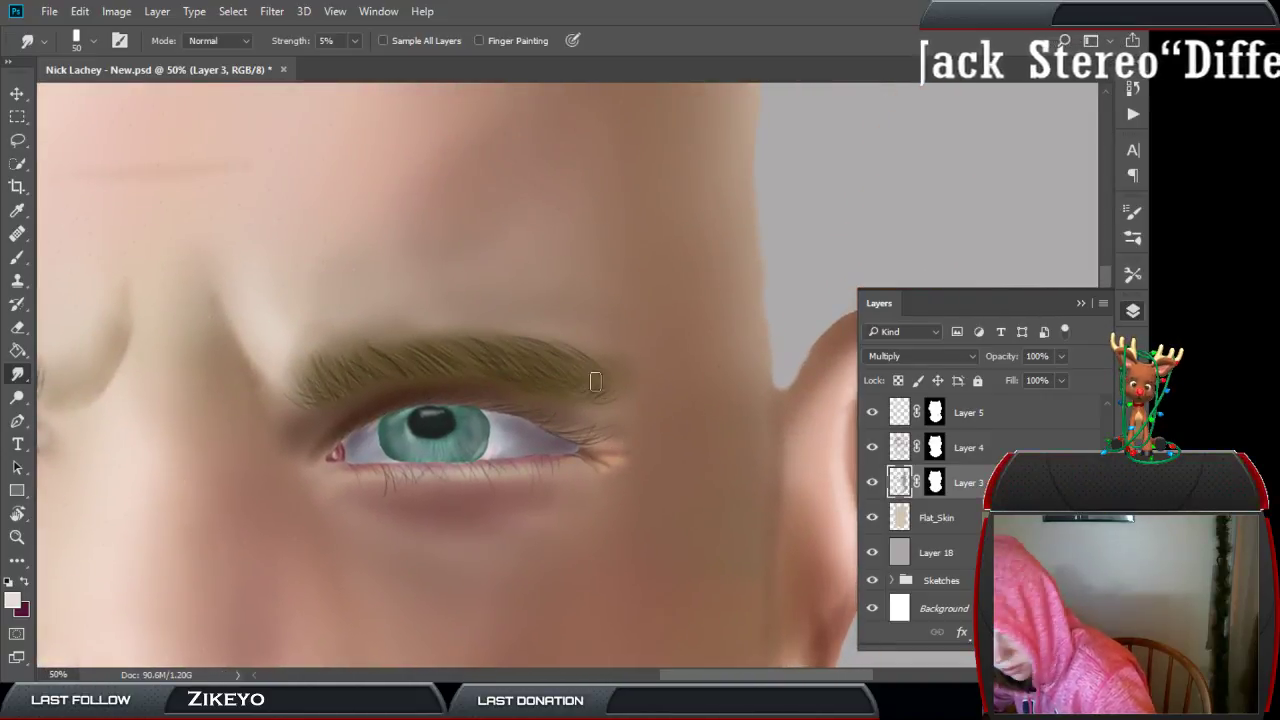
pyautogui.press('[')
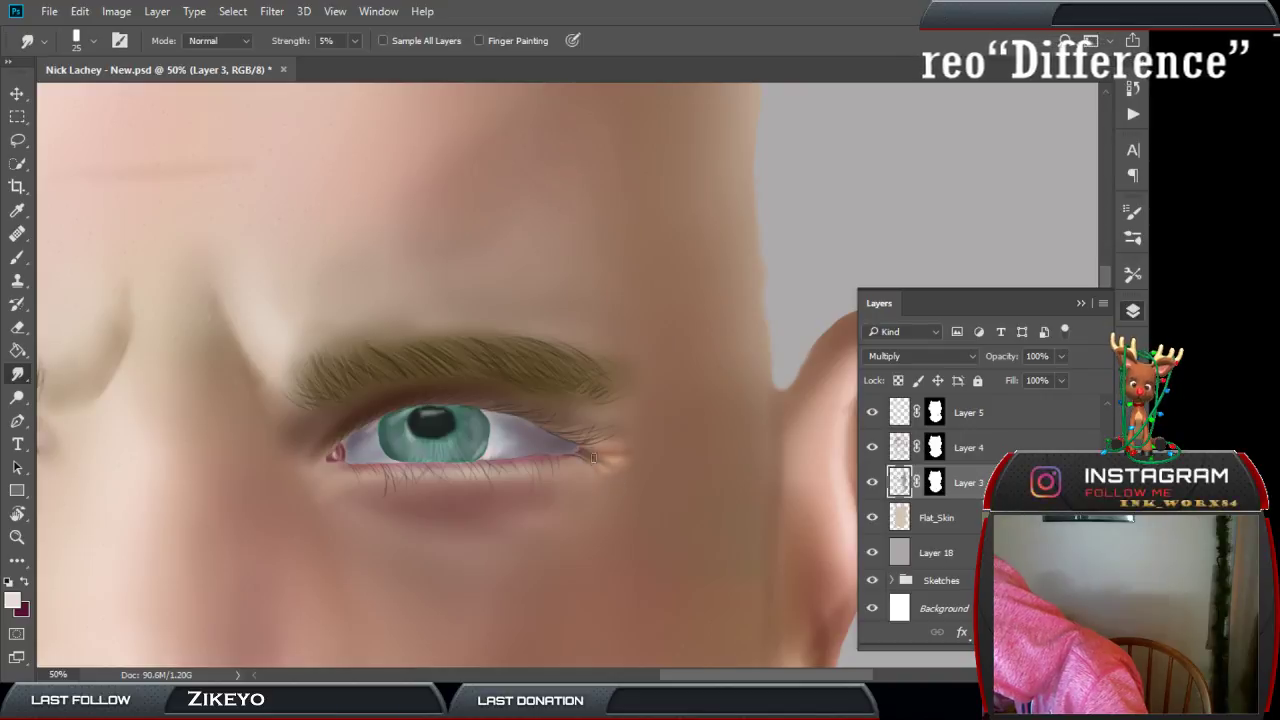
# Examine the shading of the nose, brow and forehead up close, followed by the whole face and neck.
pyautogui.moveTo(723, 306); pyautogui.dragTo(478, 465)
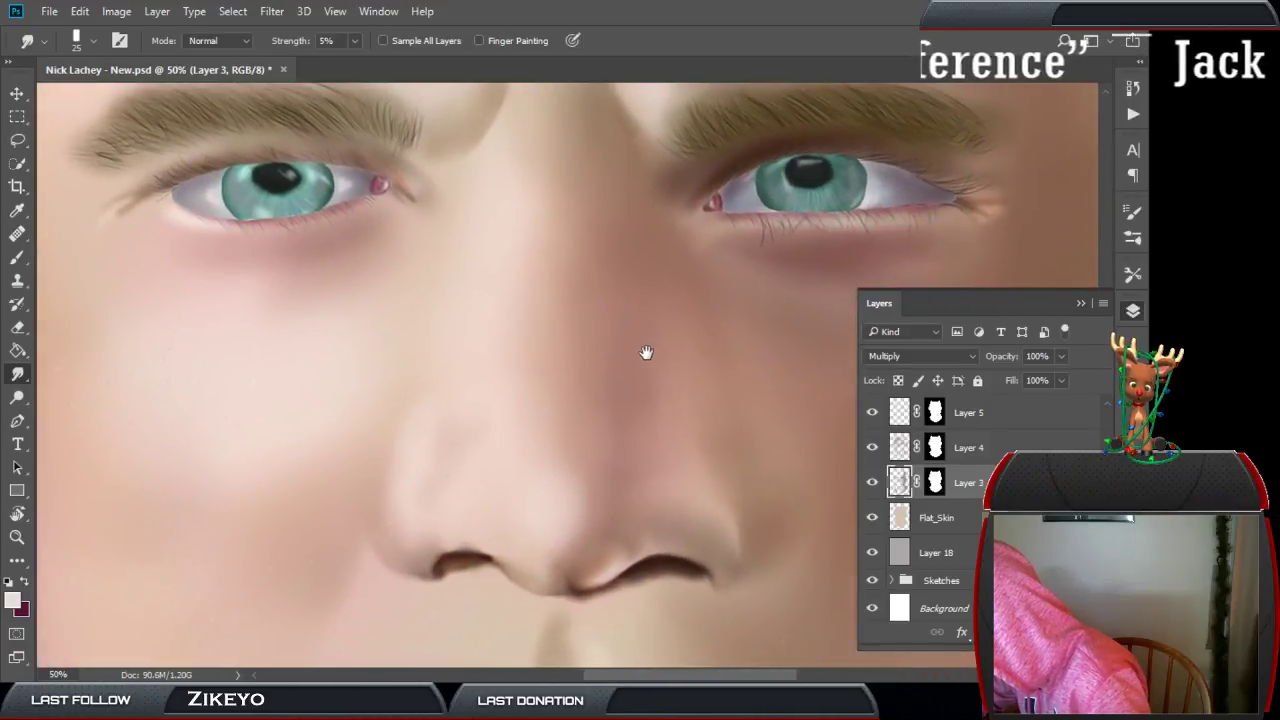
pyautogui.moveTo(646, 352); pyautogui.dragTo(566, 497)
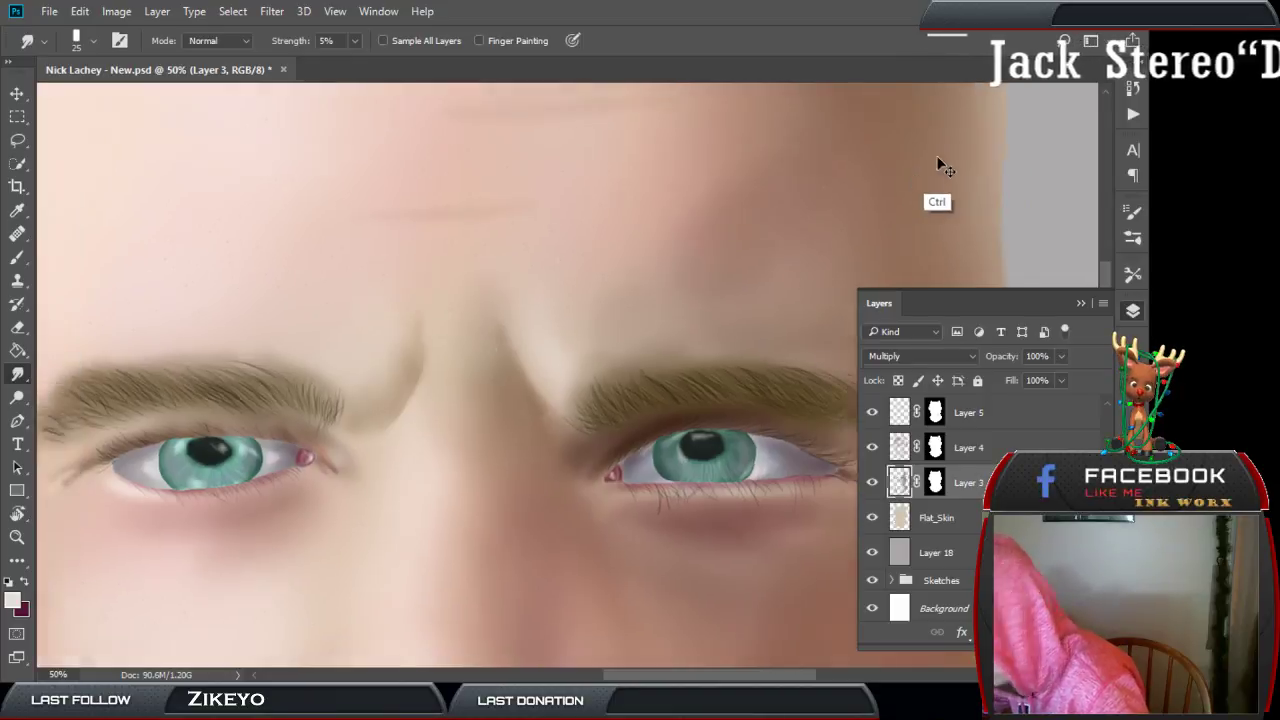
pyautogui.hotkey('ctrl', '-')
pyautogui.hotkey('ctrl', '-')
pyautogui.moveTo(717, 309); pyautogui.dragTo(640, 257)
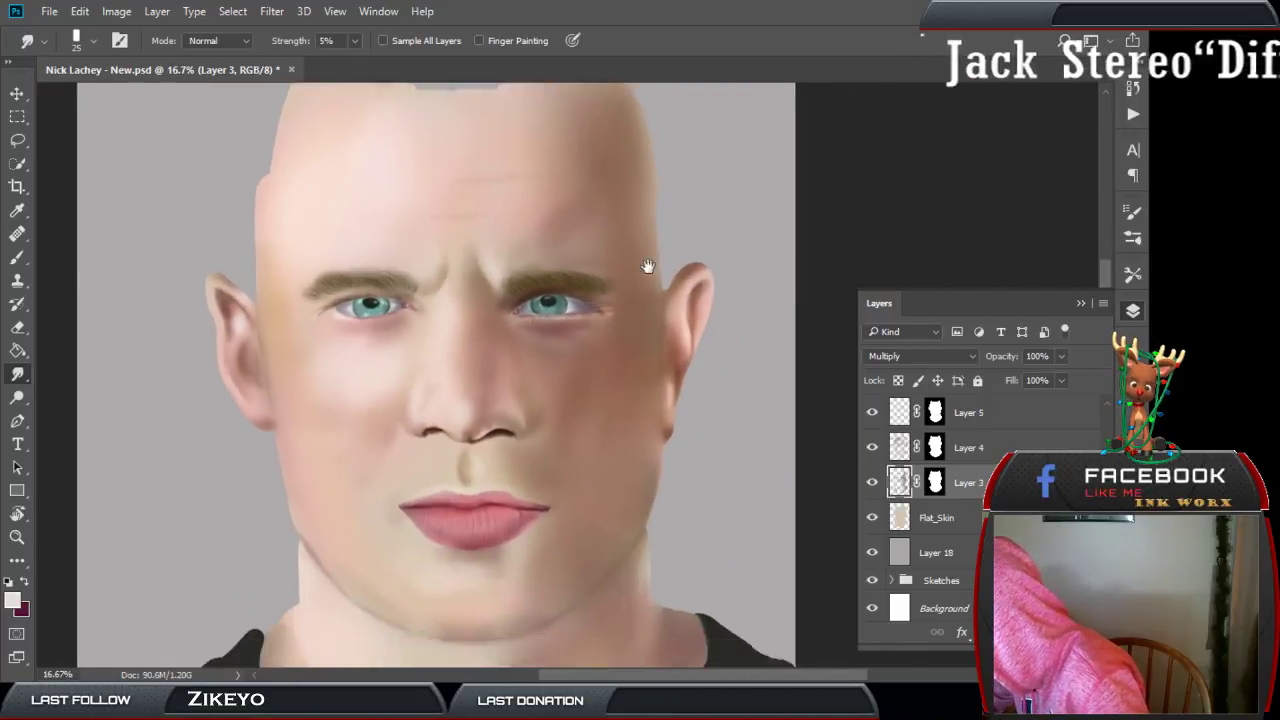
pyautogui.scroll(-1, 638, 263)
pyautogui.scroll(-1, 674, 251)
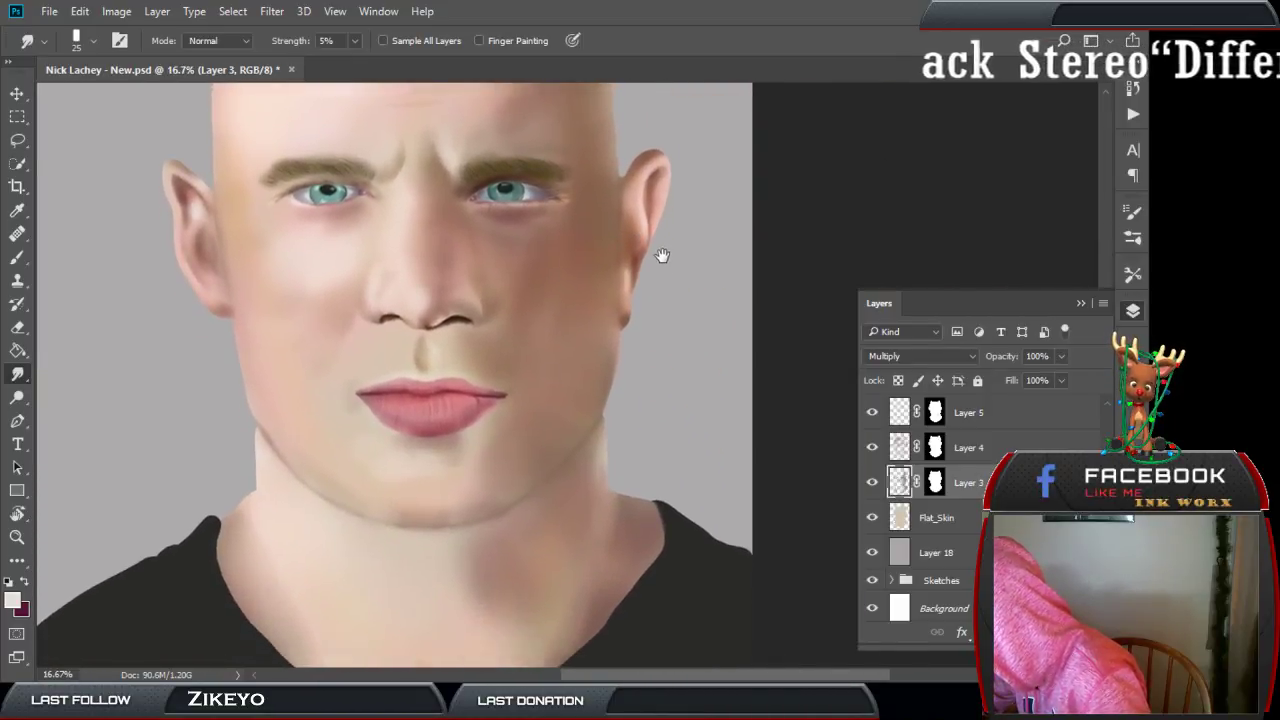
pyautogui.moveTo(660, 258); pyautogui.dragTo(663, 260)
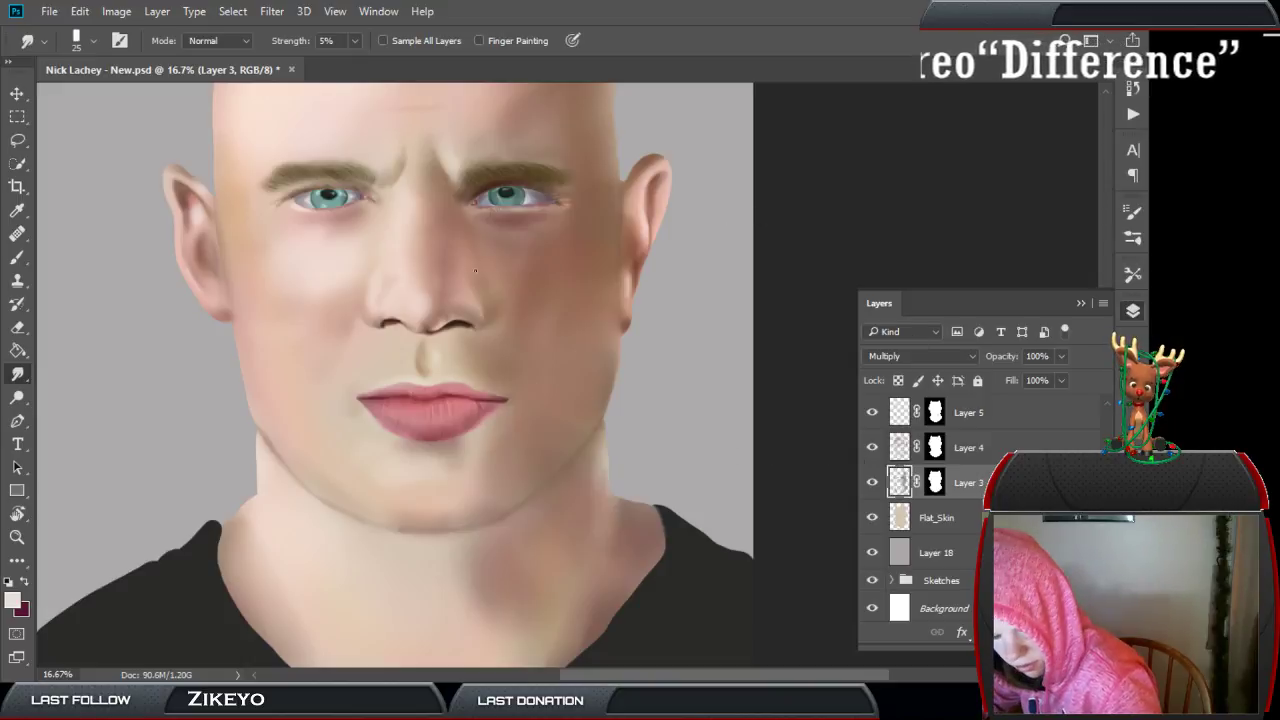
# Set the foreground colour to dark brown 49301f and darken the jawline edge on Layer 3 with a 10 px Brush.
pyautogui.press('l')
pyautogui.rightClick(439, 341)
pyautogui.click(818, 10)
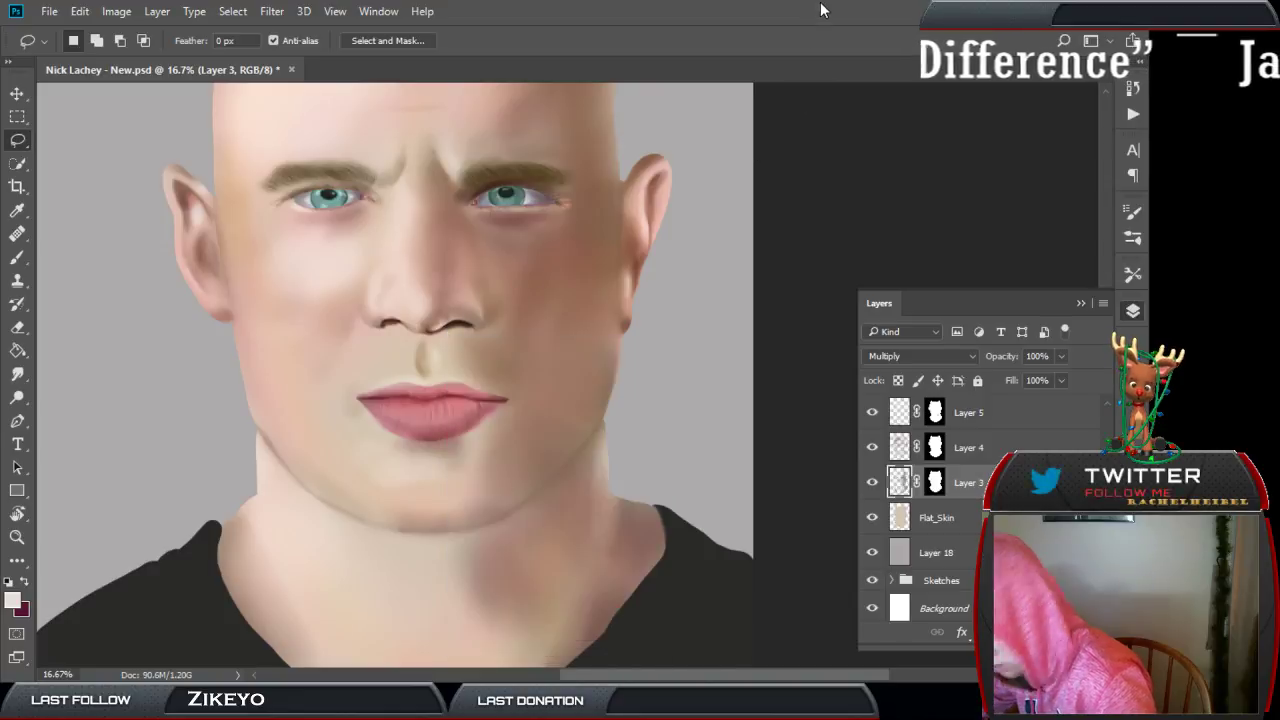
pyautogui.press('i')
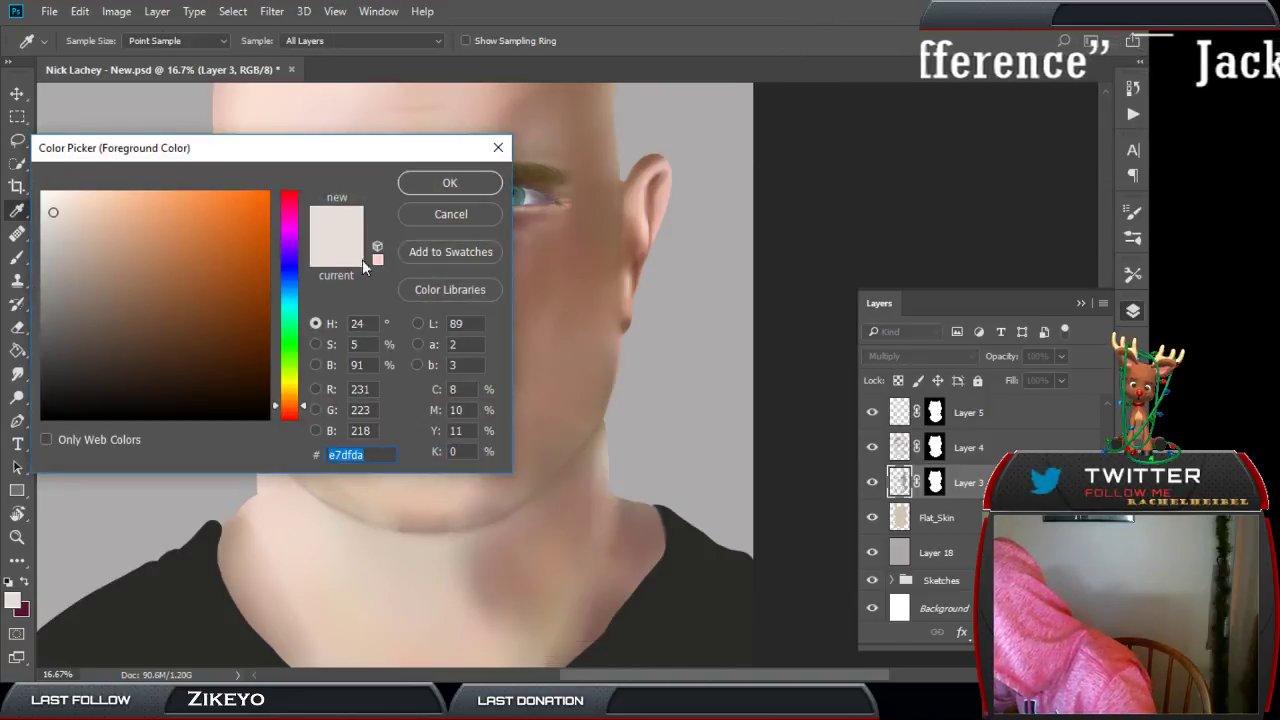
pyautogui.moveTo(176, 332); pyautogui.dragTo(171, 348)
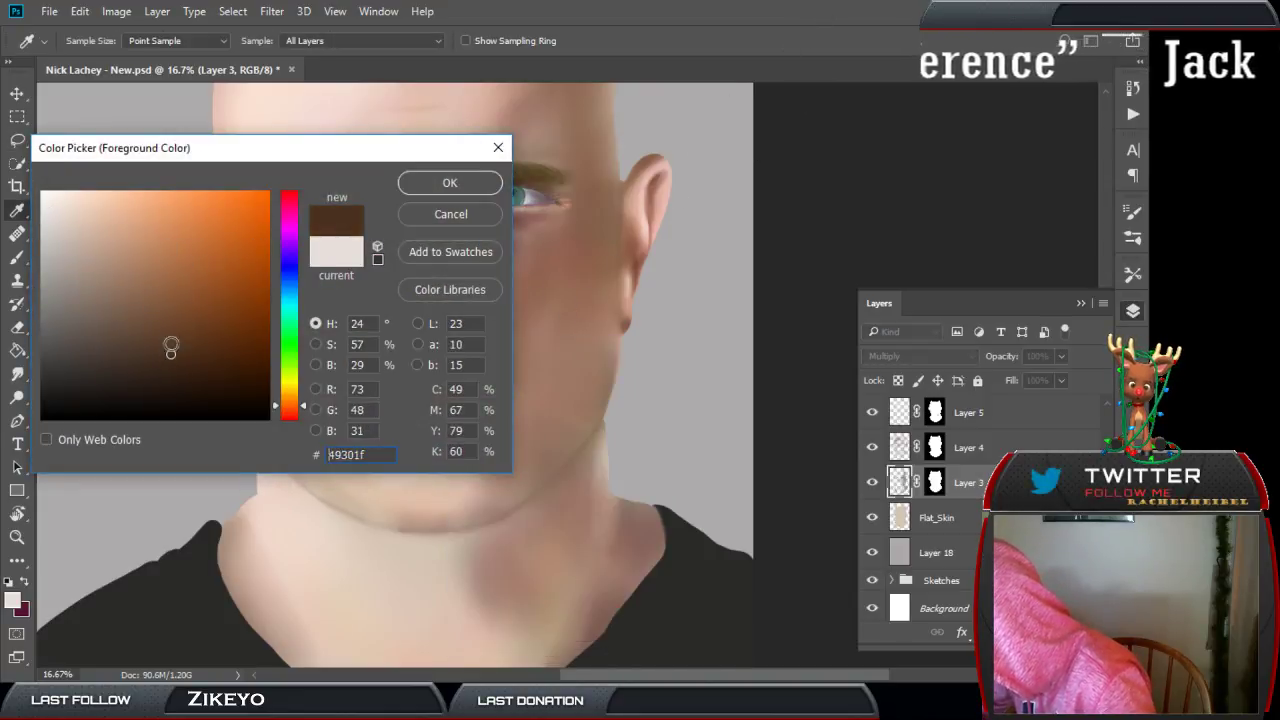
pyautogui.click(438, 180)
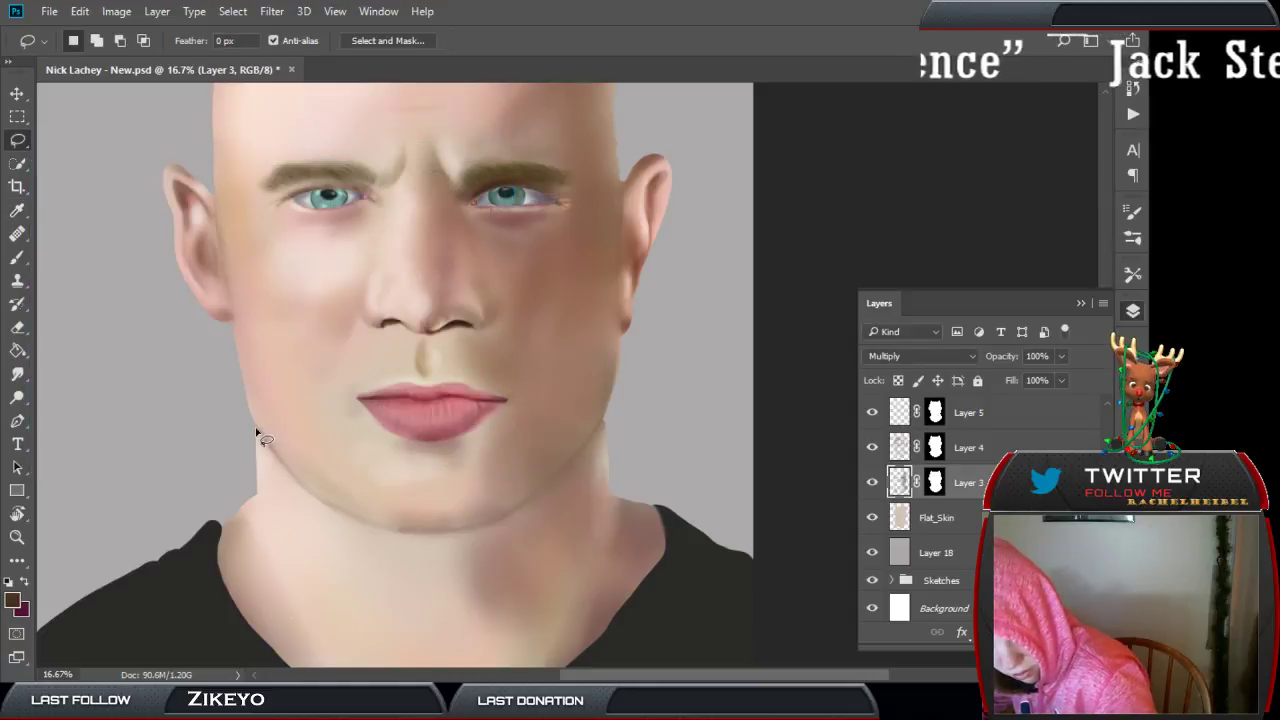
pyautogui.press('b')
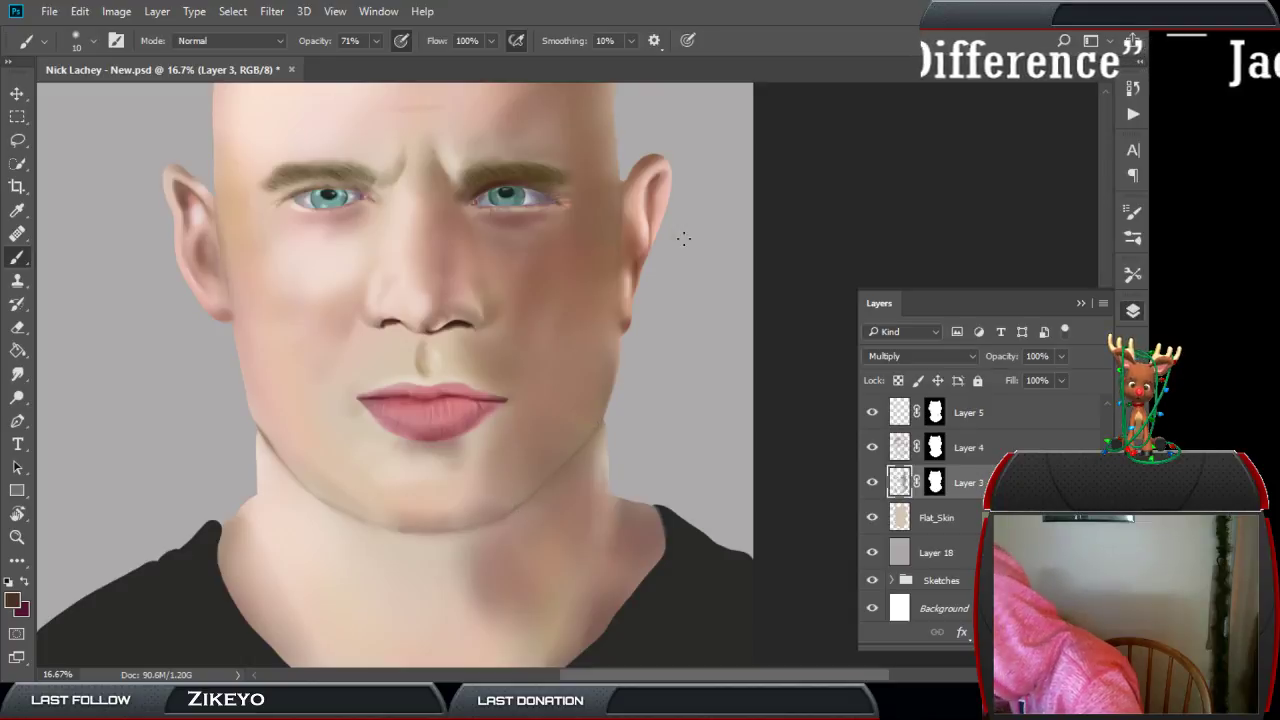
# Blend the jawline shading on Layer 3 with the Smudge tool at 5% strength, enlarging it from 30 to 80 px.
pyautogui.press('r')
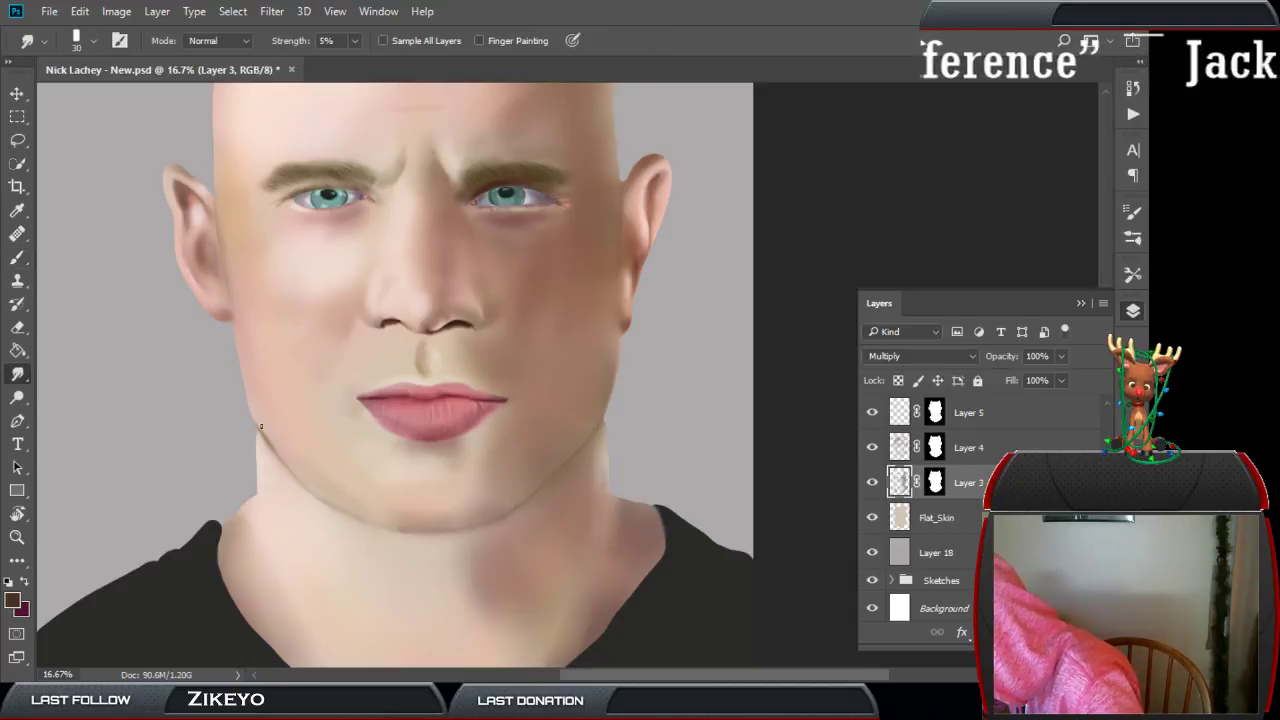
pyautogui.press(']')
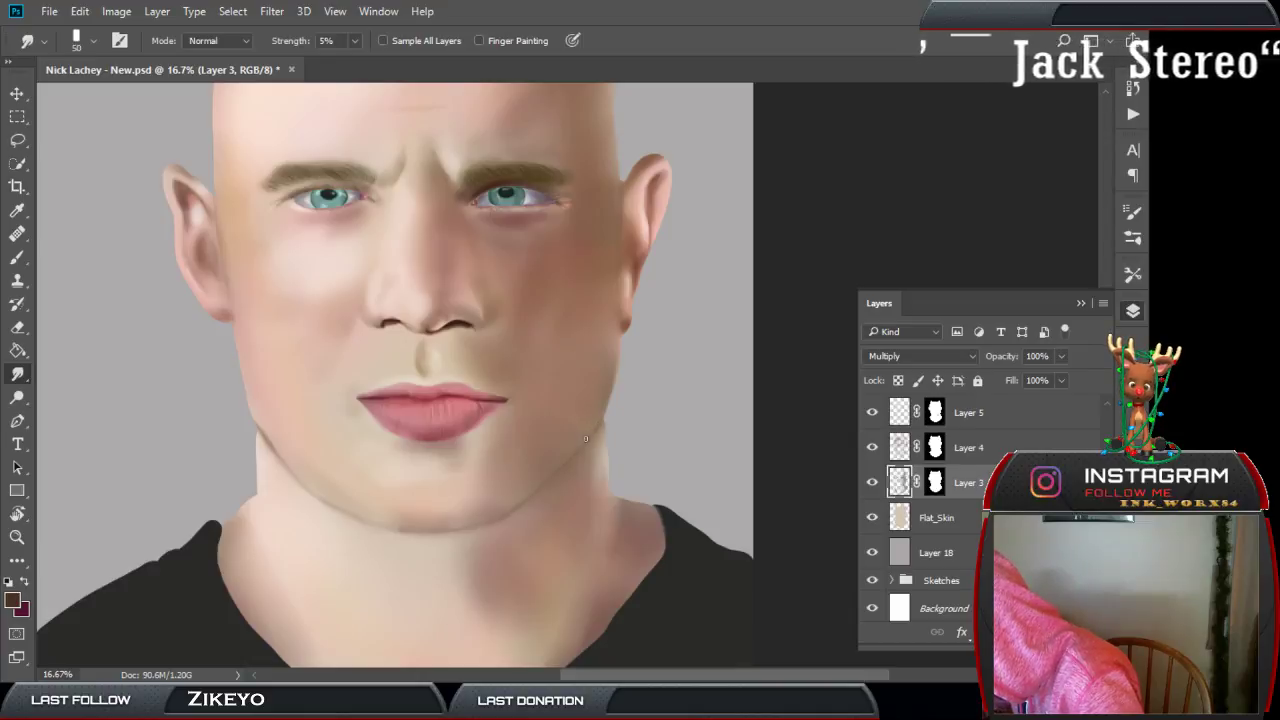
pyautogui.press(']')
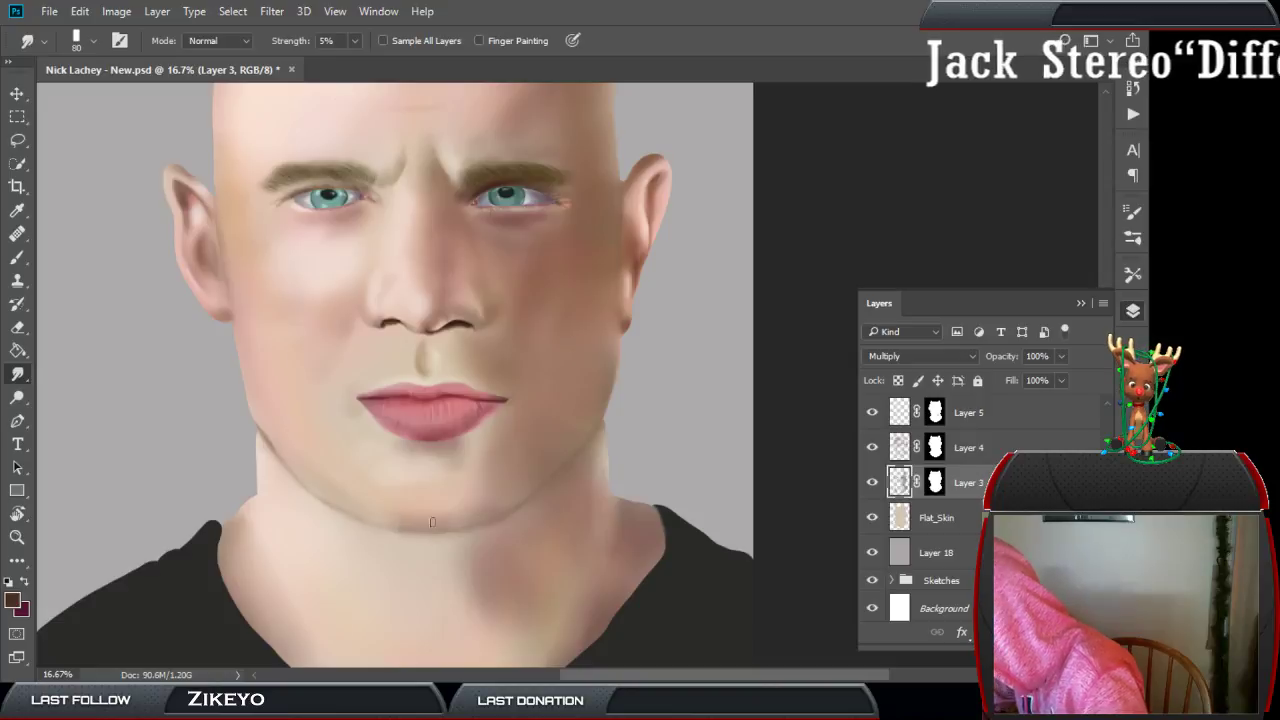
# Create a new layer directly above the Eyelashes layer and name it Stubble/Beard.
pyautogui.moveTo(689, 344); pyautogui.dragTo(689, 417)
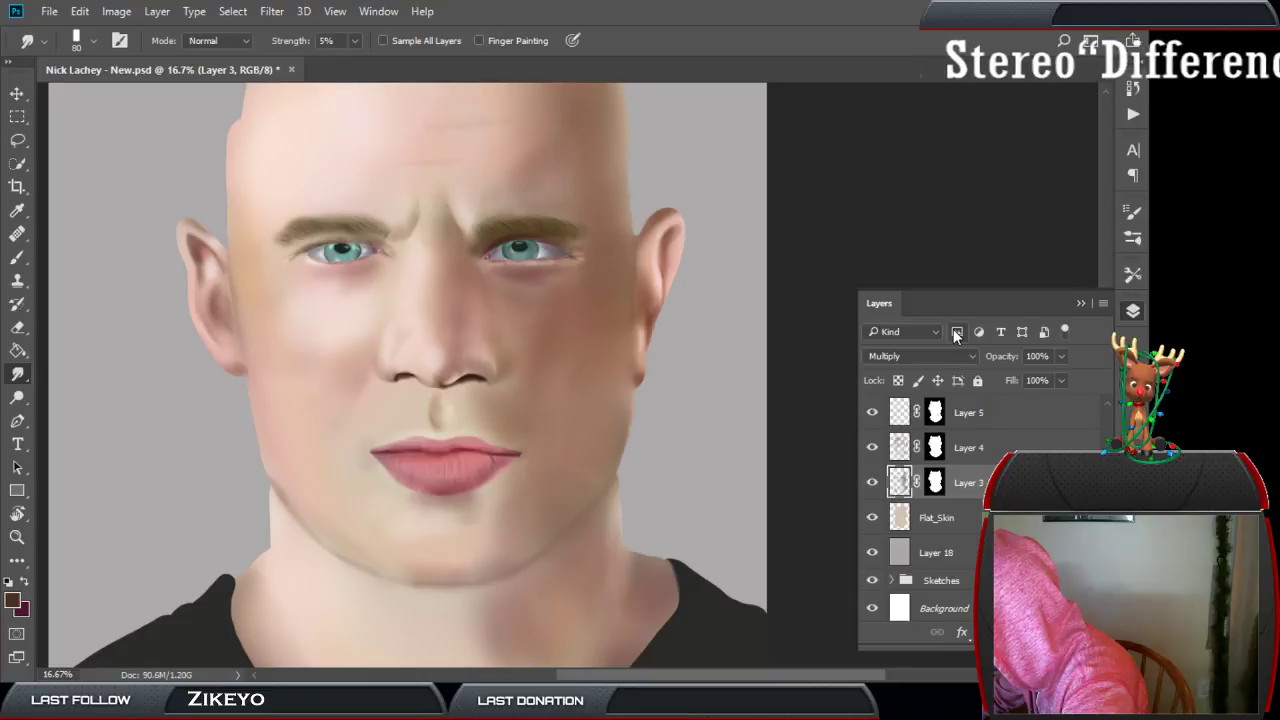
pyautogui.scroll(5, 1040, 500)
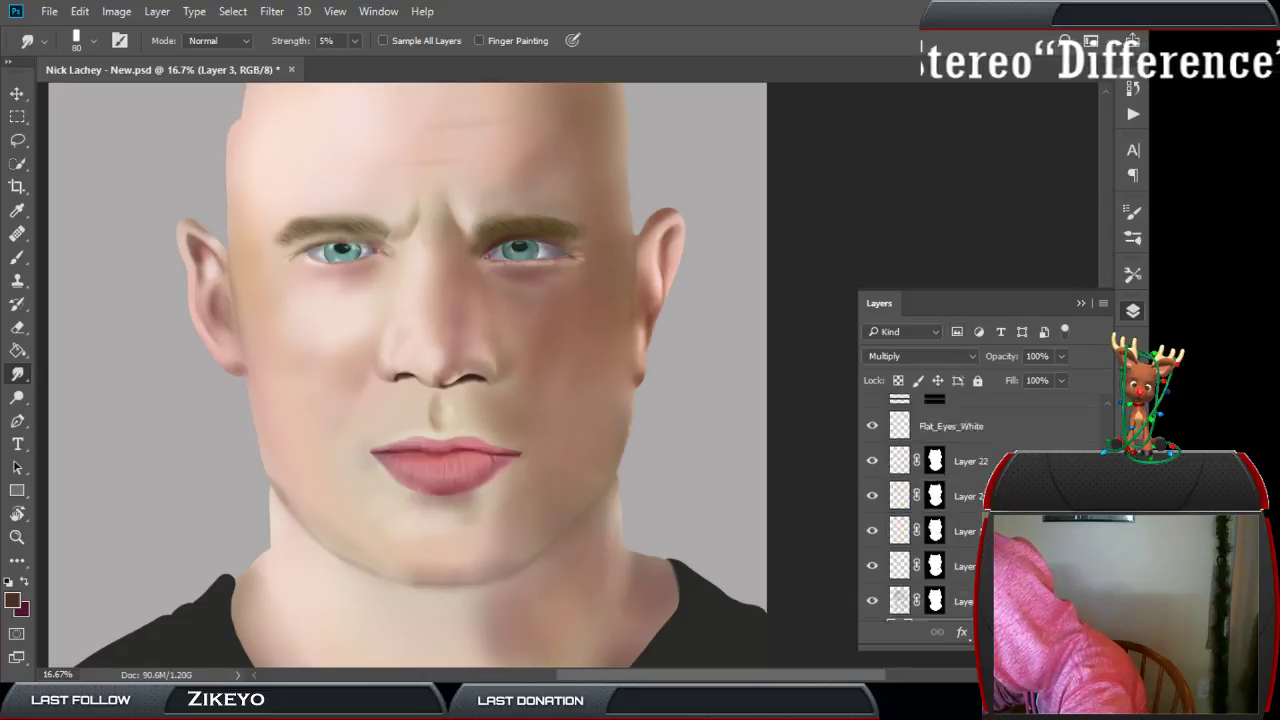
pyautogui.scroll(10, 1092, 430)
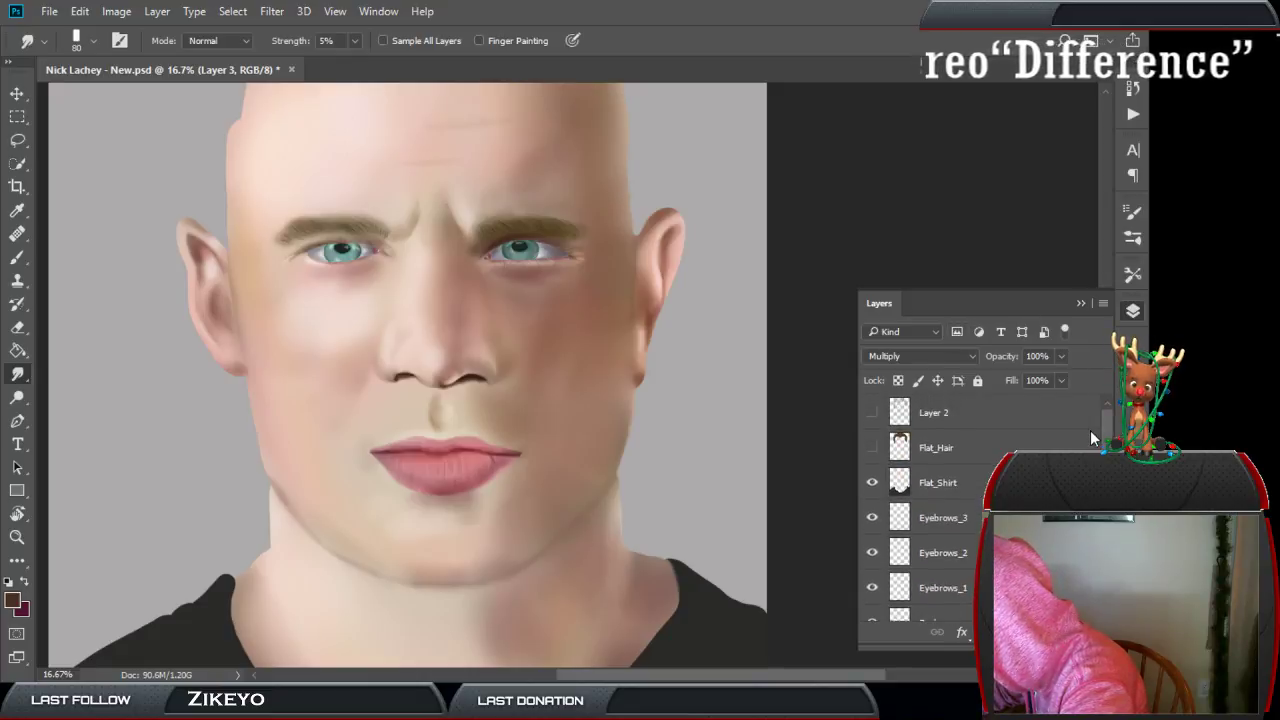
pyautogui.scroll(-5, 1097, 442)
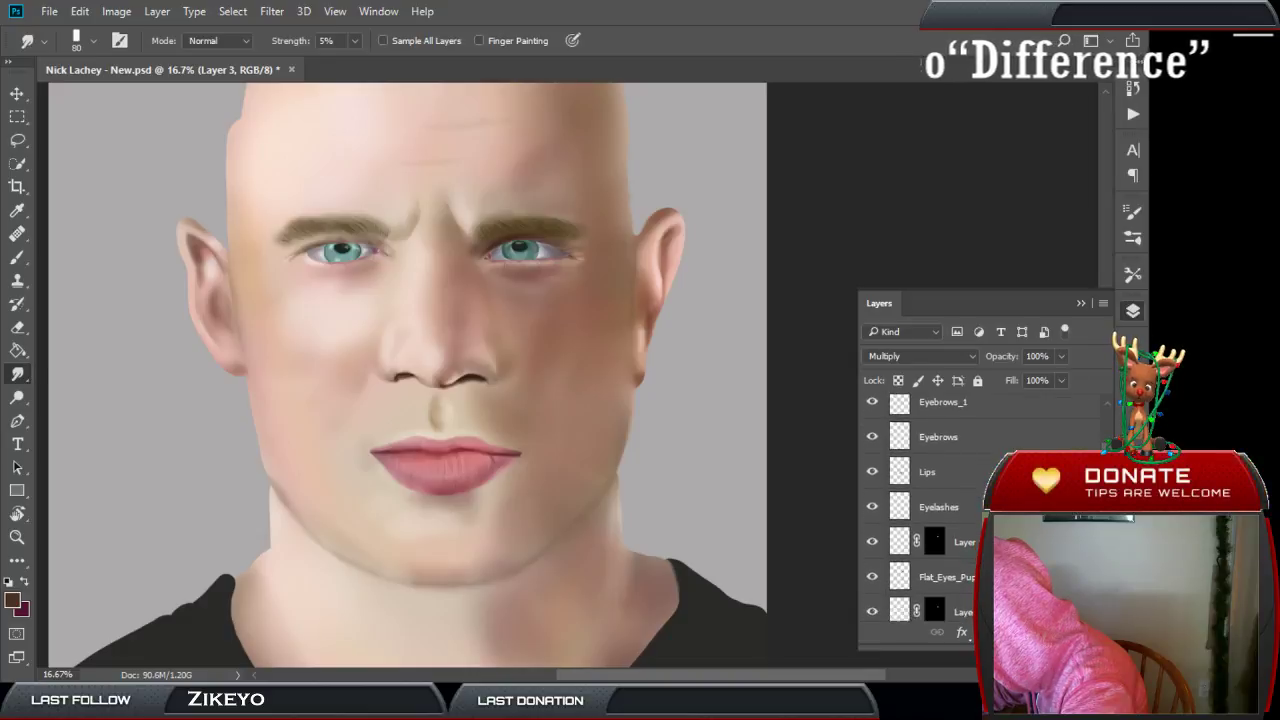
pyautogui.scroll(1, 980, 510)
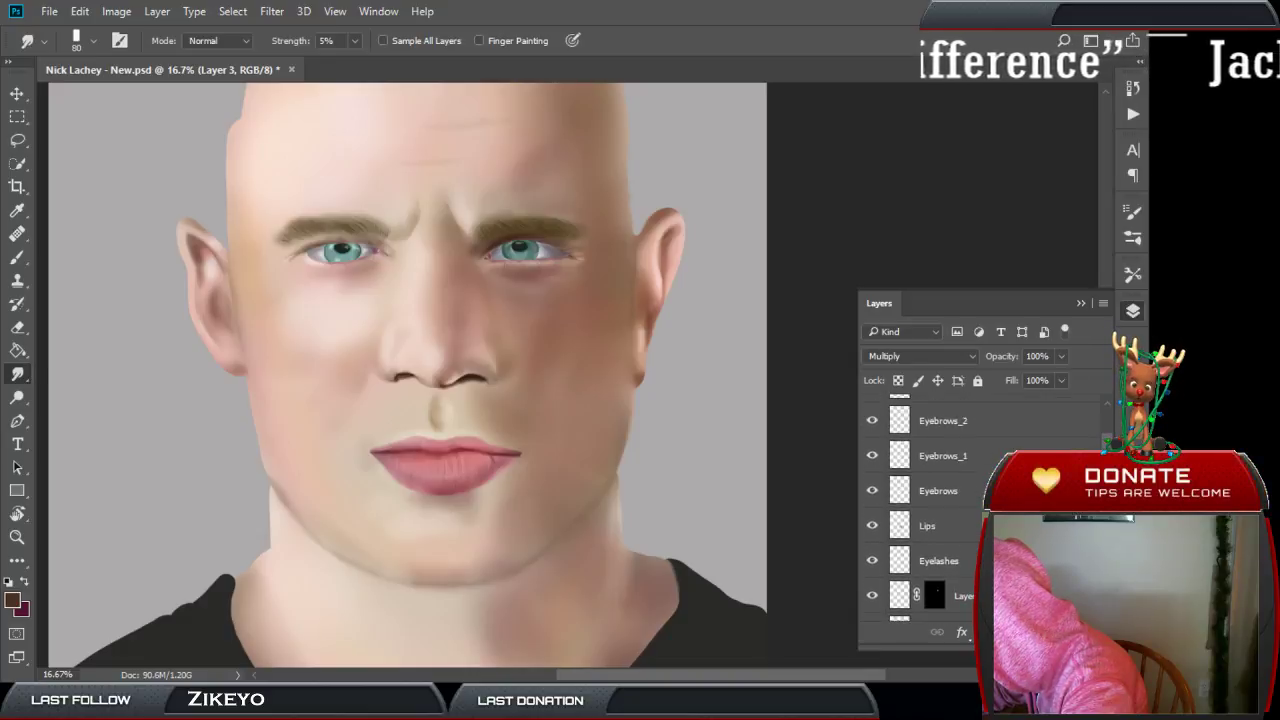
pyautogui.click(954, 561)
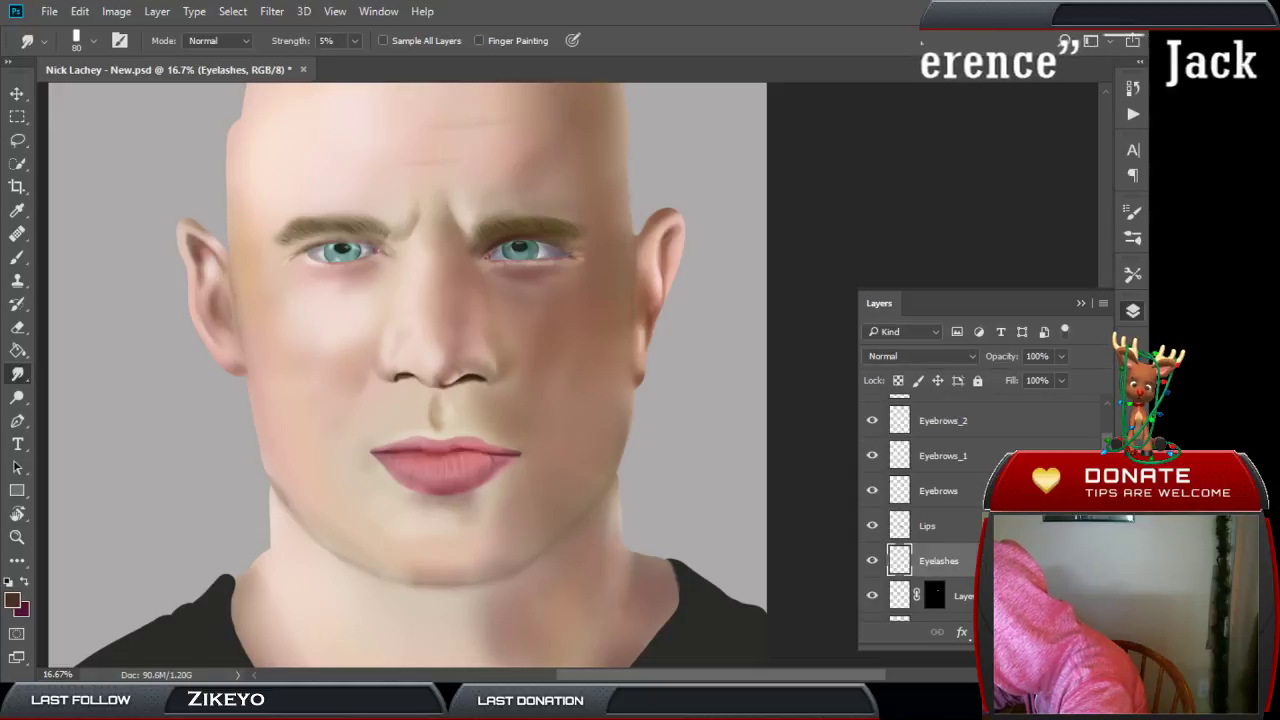
pyautogui.hotkey('ctrl', 'shift', 'alt', 'n')
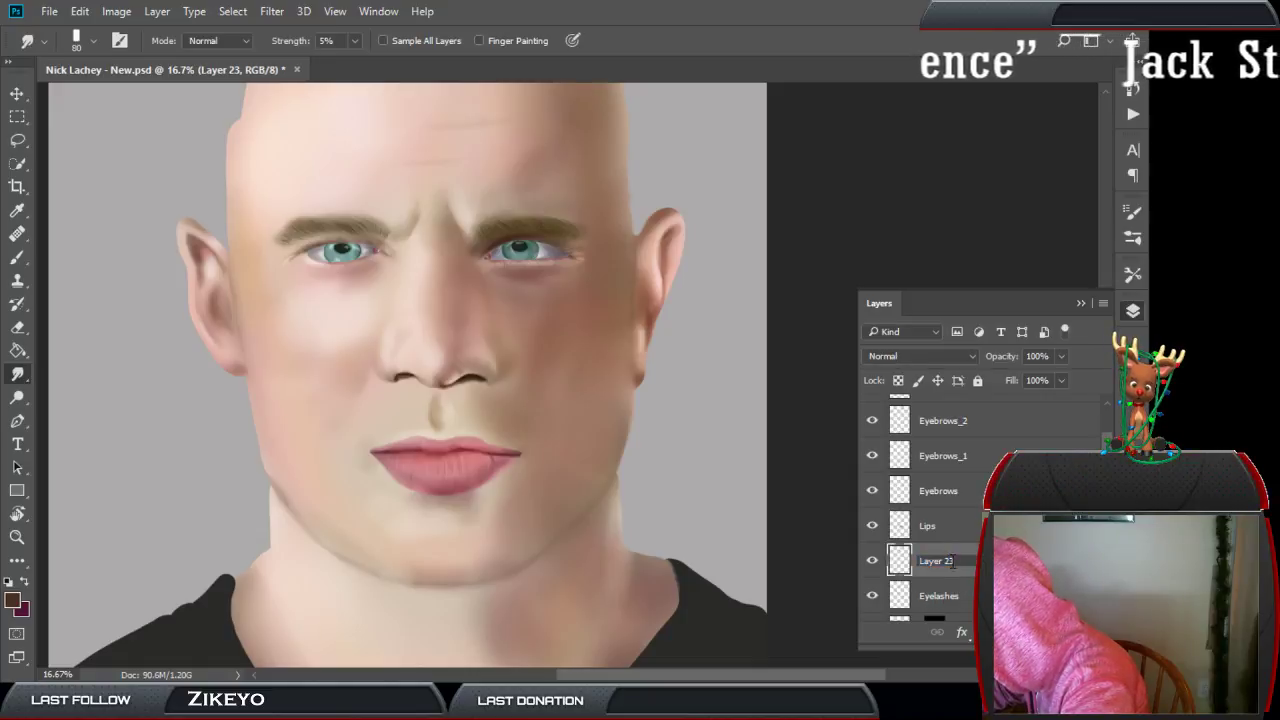
pyautogui.doubleClick(936, 561)
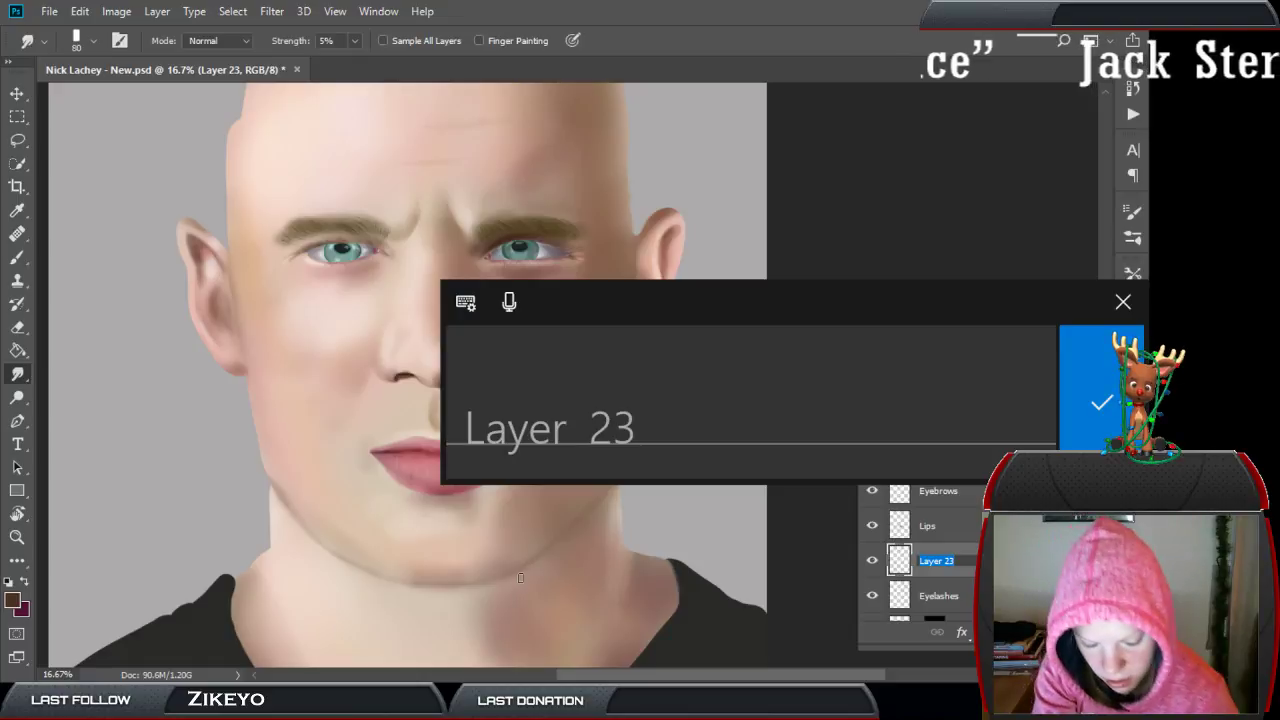
pyautogui.write('Stubble')
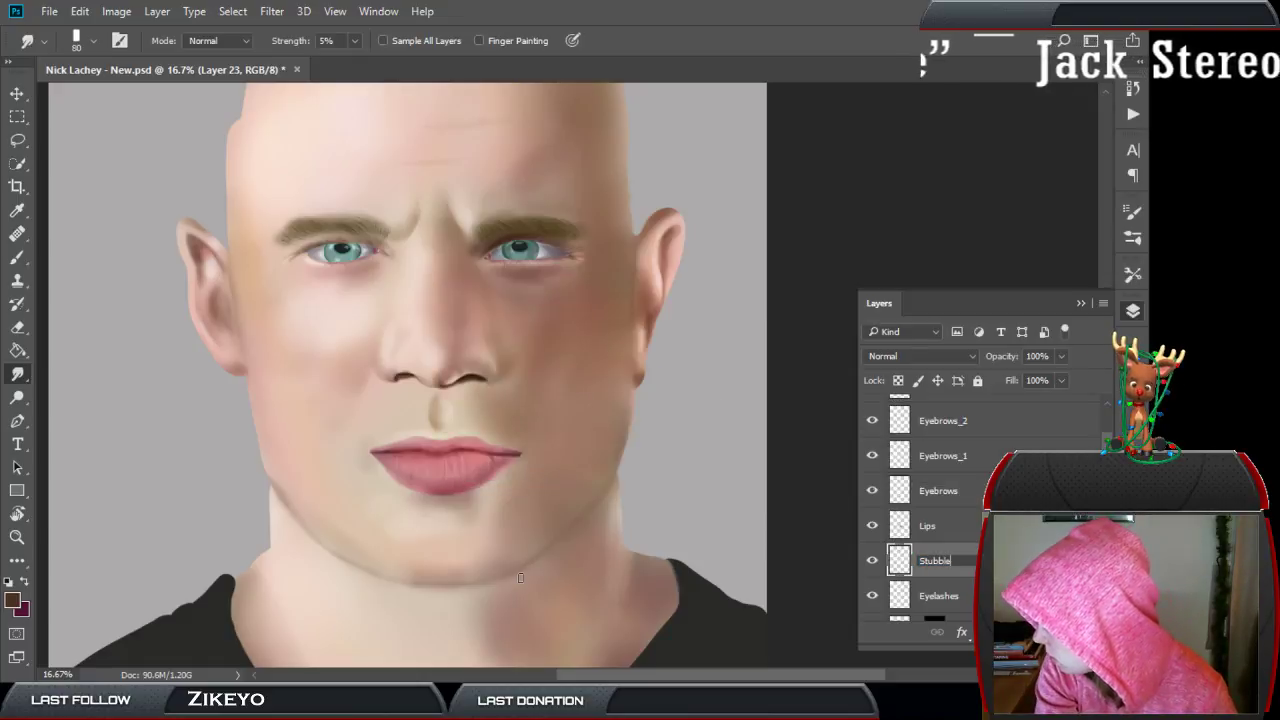
pyautogui.write('/Bea')
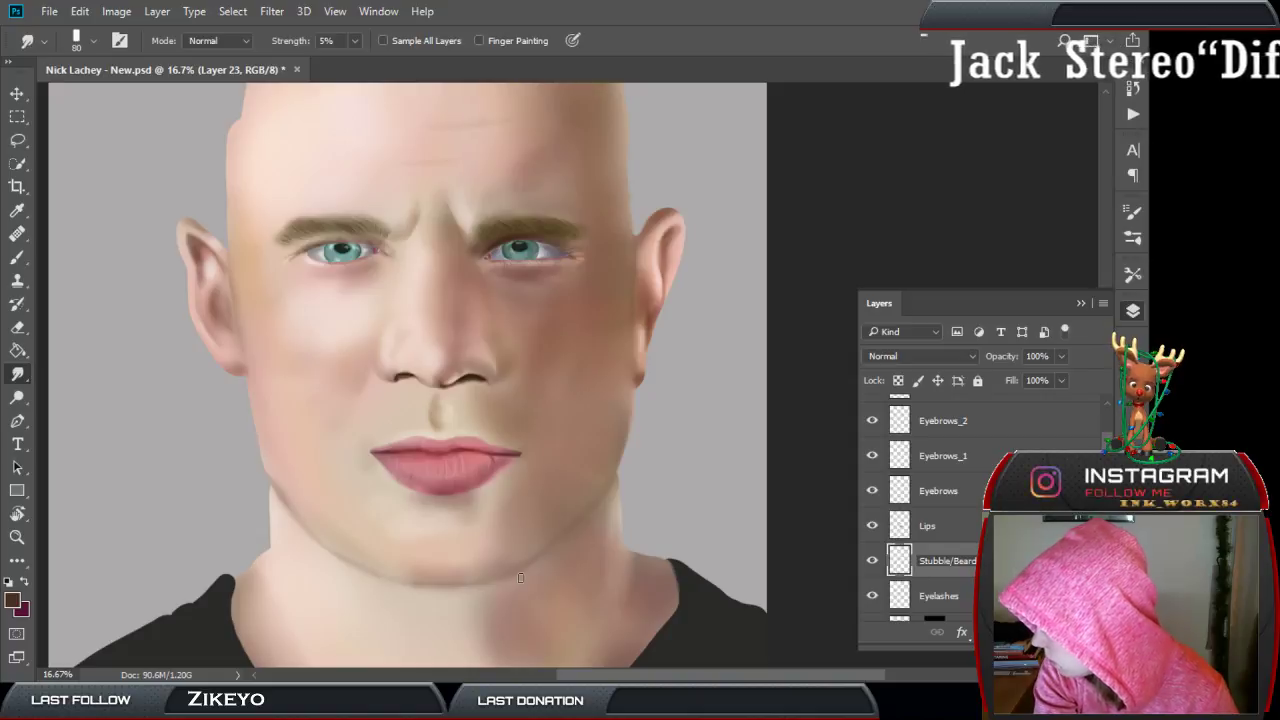
pyautogui.write('rd')
pyautogui.press('Return')
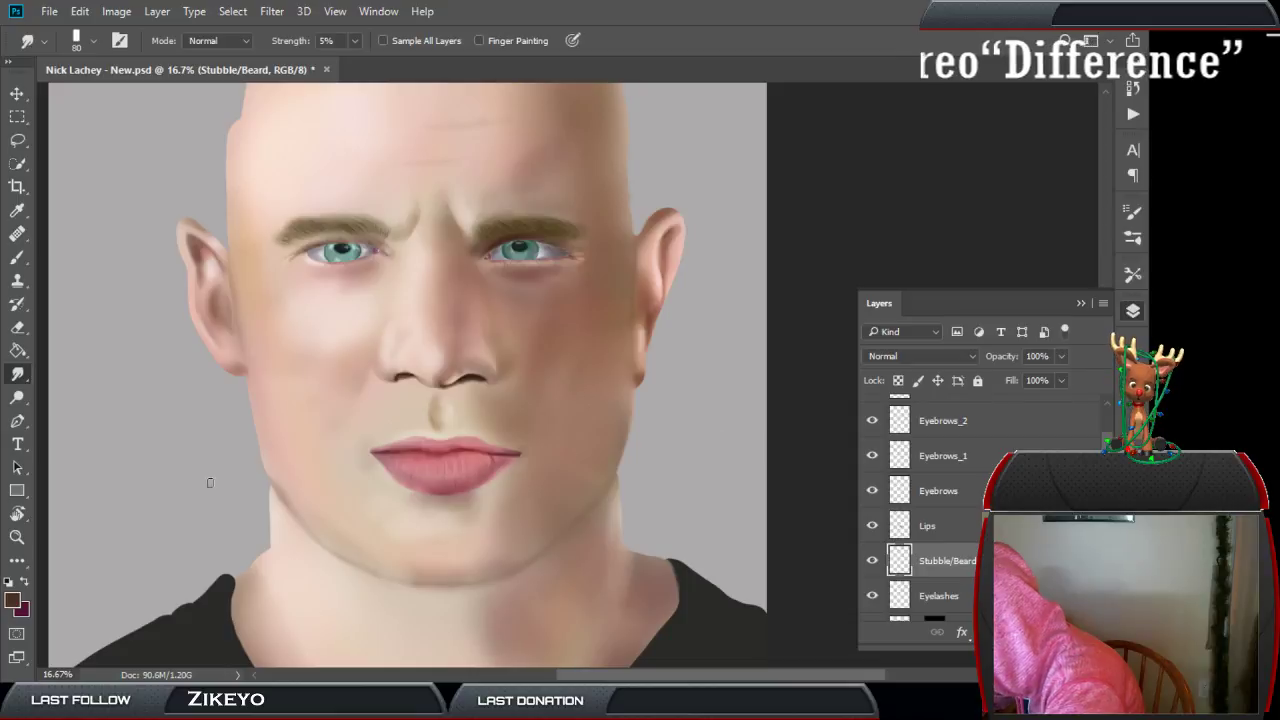
# Set the foreground colour to grey-brown 544b45 and paint the first stubble shadow above the upper lip with a 125 px Brush.
pyautogui.click(13, 599)
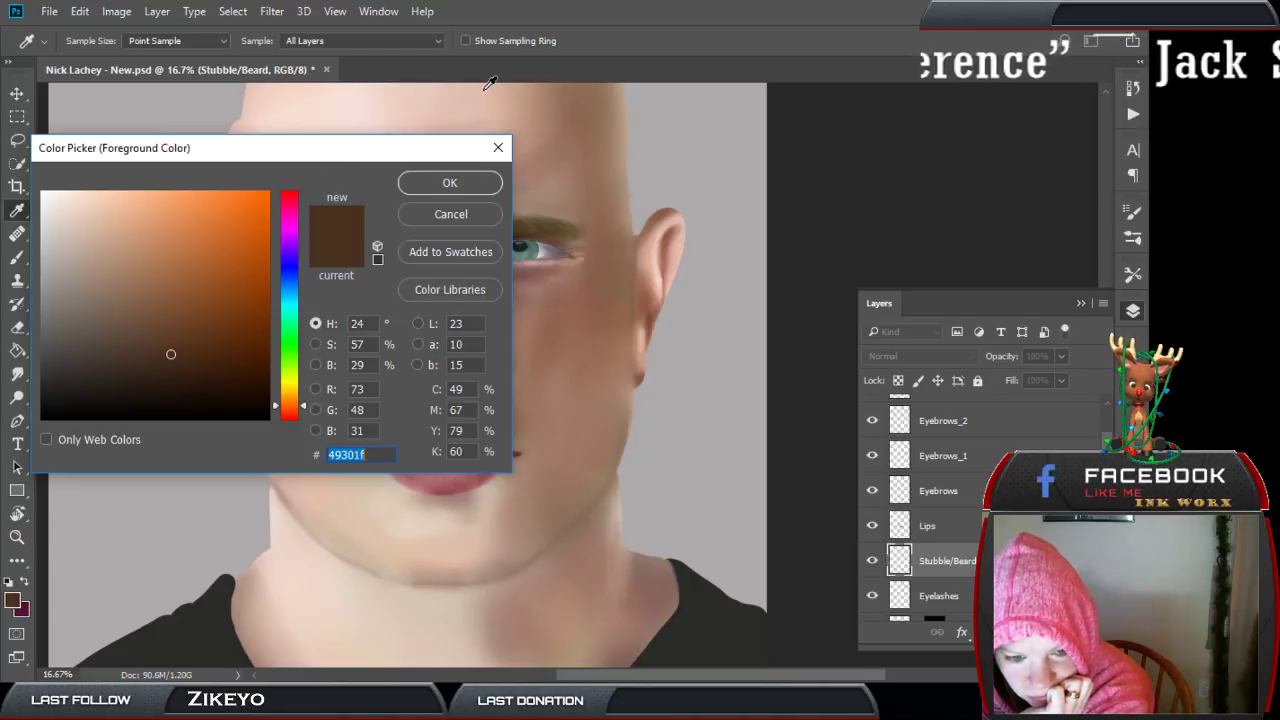
pyautogui.moveTo(164, 320)
pyautogui.mouseDown()
pyautogui.moveTo(71, 351)
pyautogui.moveTo(82, 344)
pyautogui.mouseUp()
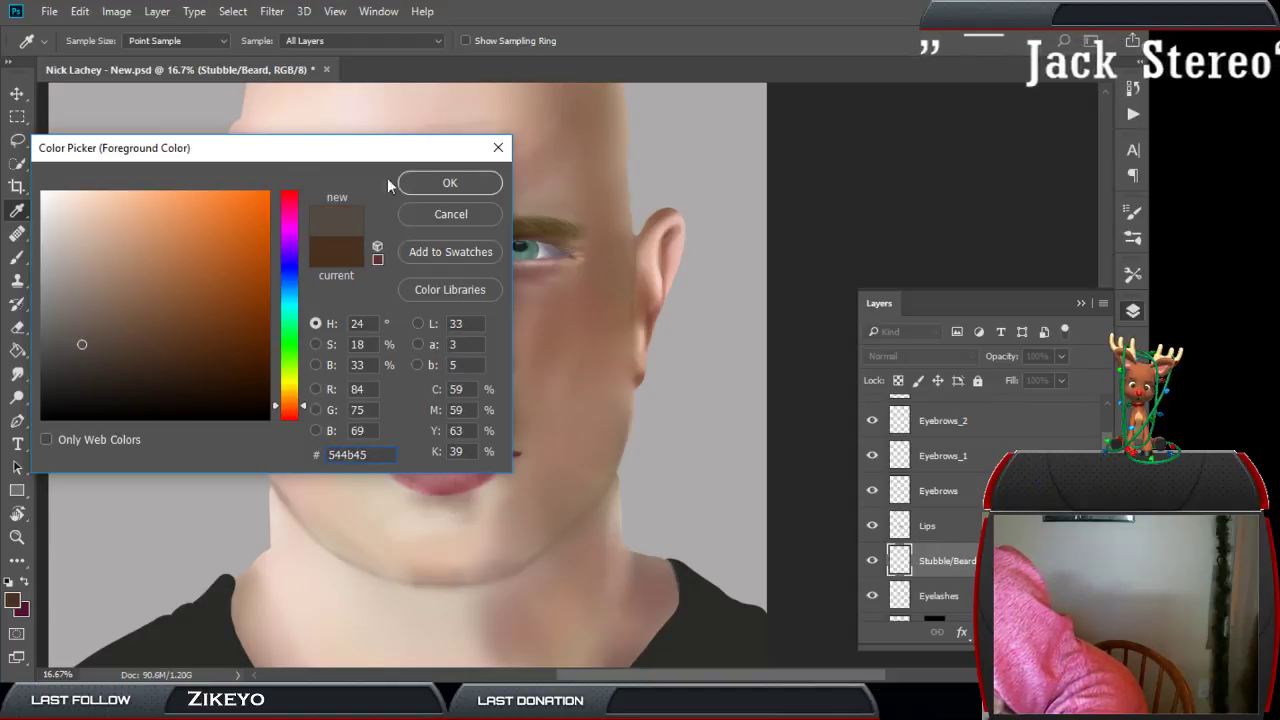
pyautogui.click(449, 186)
pyautogui.press('r')
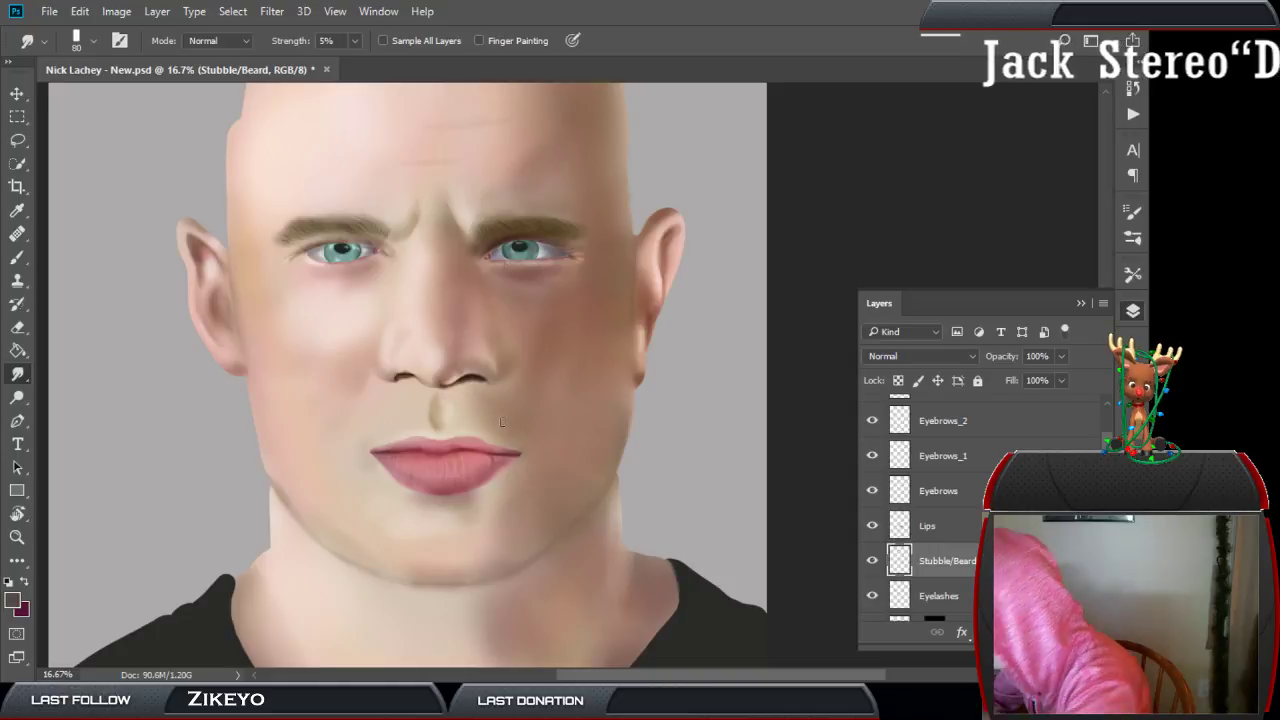
pyautogui.press('b')
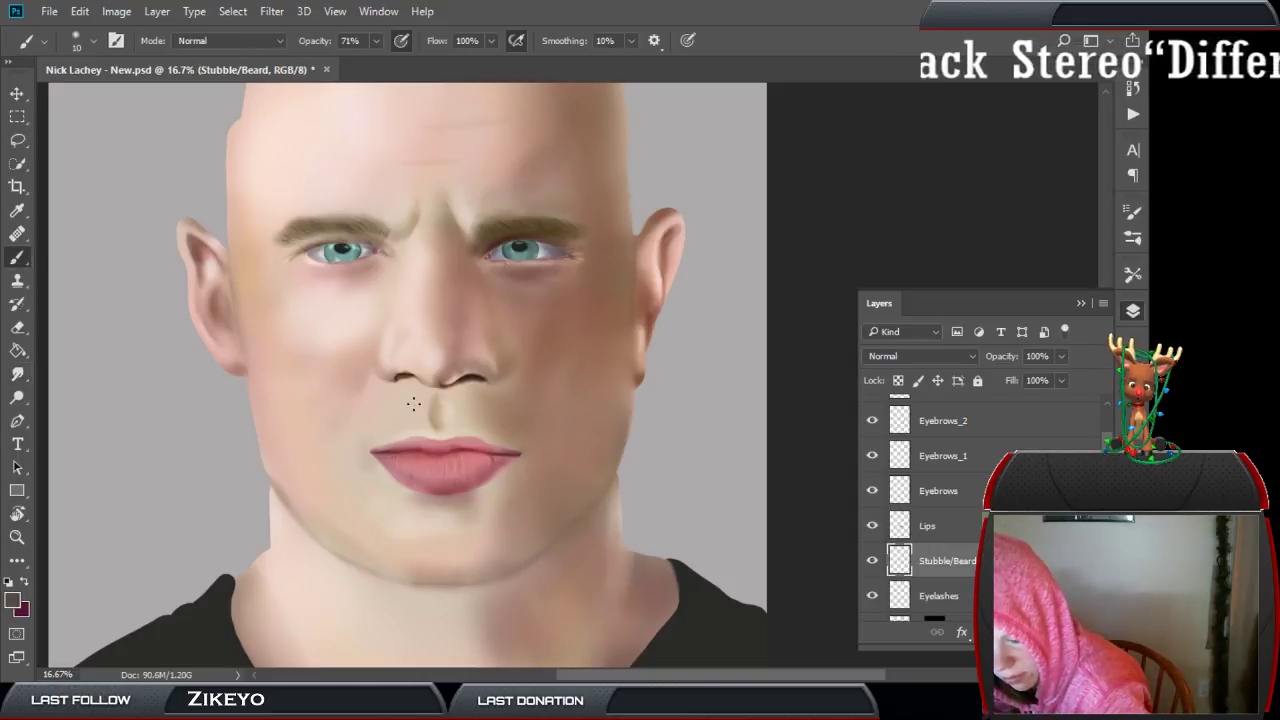
pyautogui.press(']')
pyautogui.press(']')
pyautogui.press(']')
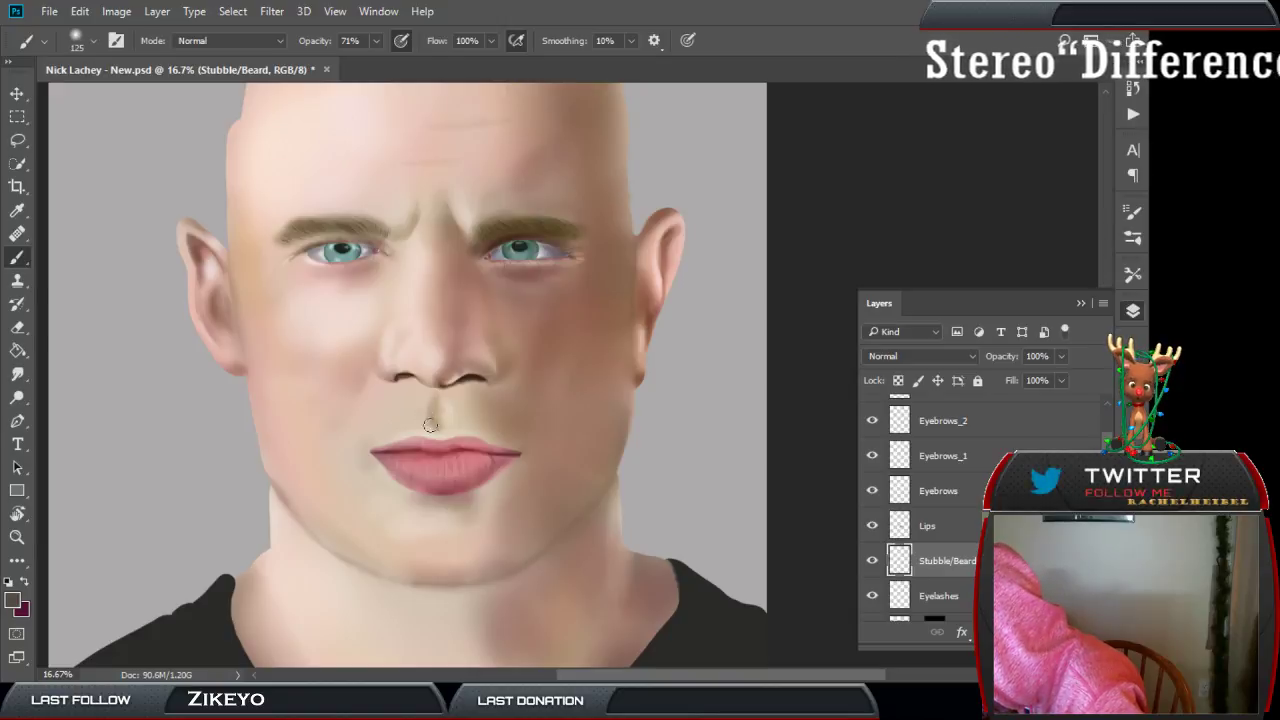
pyautogui.moveTo(423, 406); pyautogui.dragTo(437, 411)
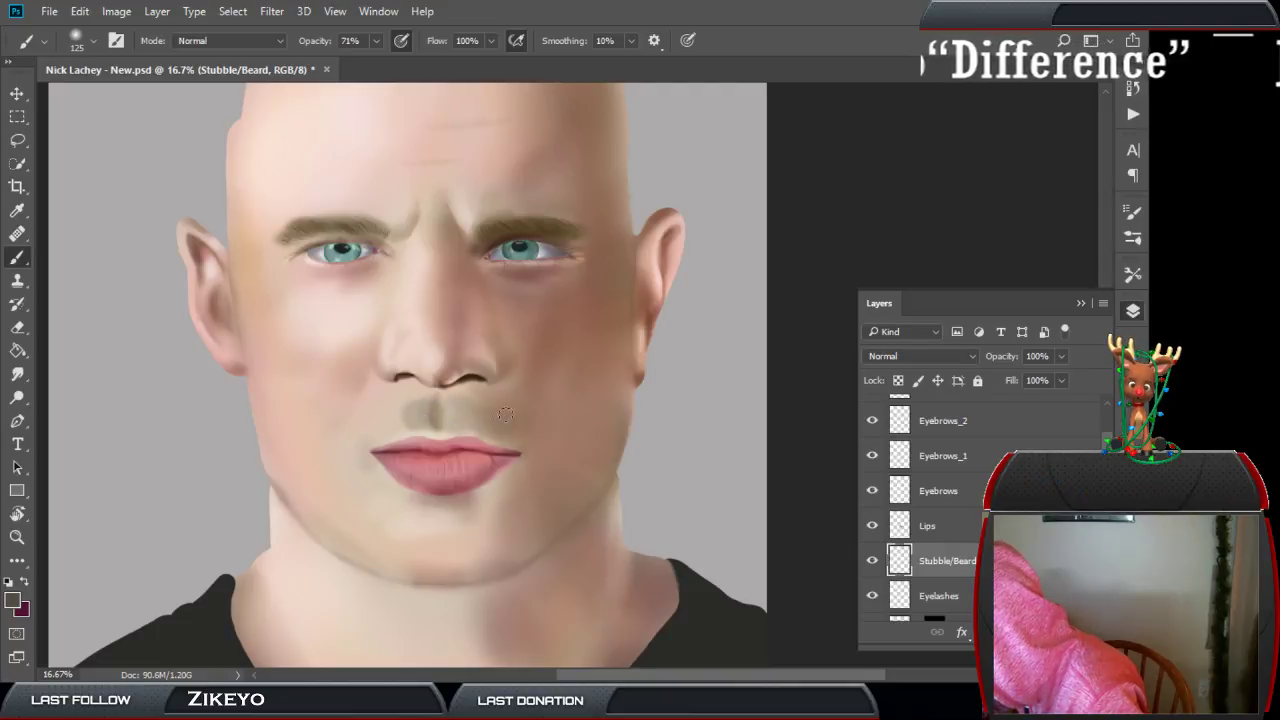
# Paint the stubble shadow across the moustache area, down both sides of the mouth and onto the chin with a 250 px Brush.
pyautogui.press(']')
pyautogui.press(']')
pyautogui.press(']')
pyautogui.press(']')
pyautogui.press(']')
pyautogui.press('[')
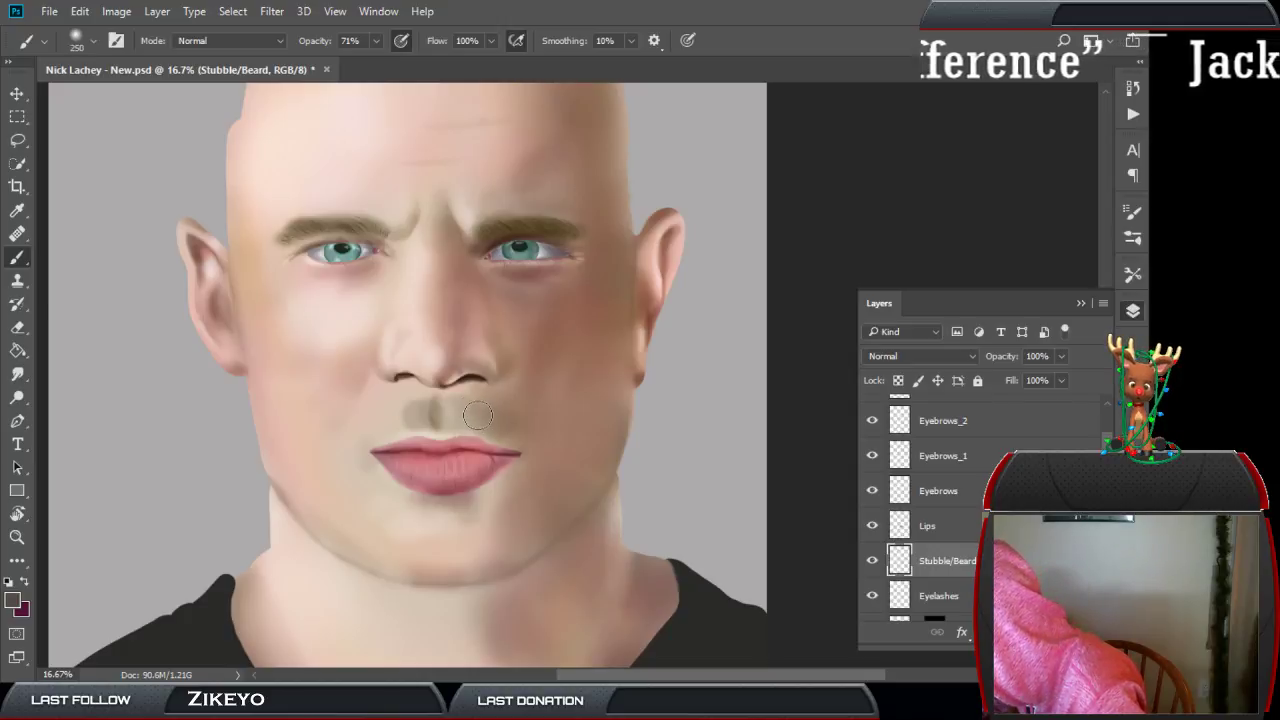
pyautogui.moveTo(512, 427)
pyautogui.mouseDown()
pyautogui.moveTo(389, 414)
pyautogui.moveTo(344, 446)
pyautogui.moveTo(350, 483)
pyautogui.mouseUp()
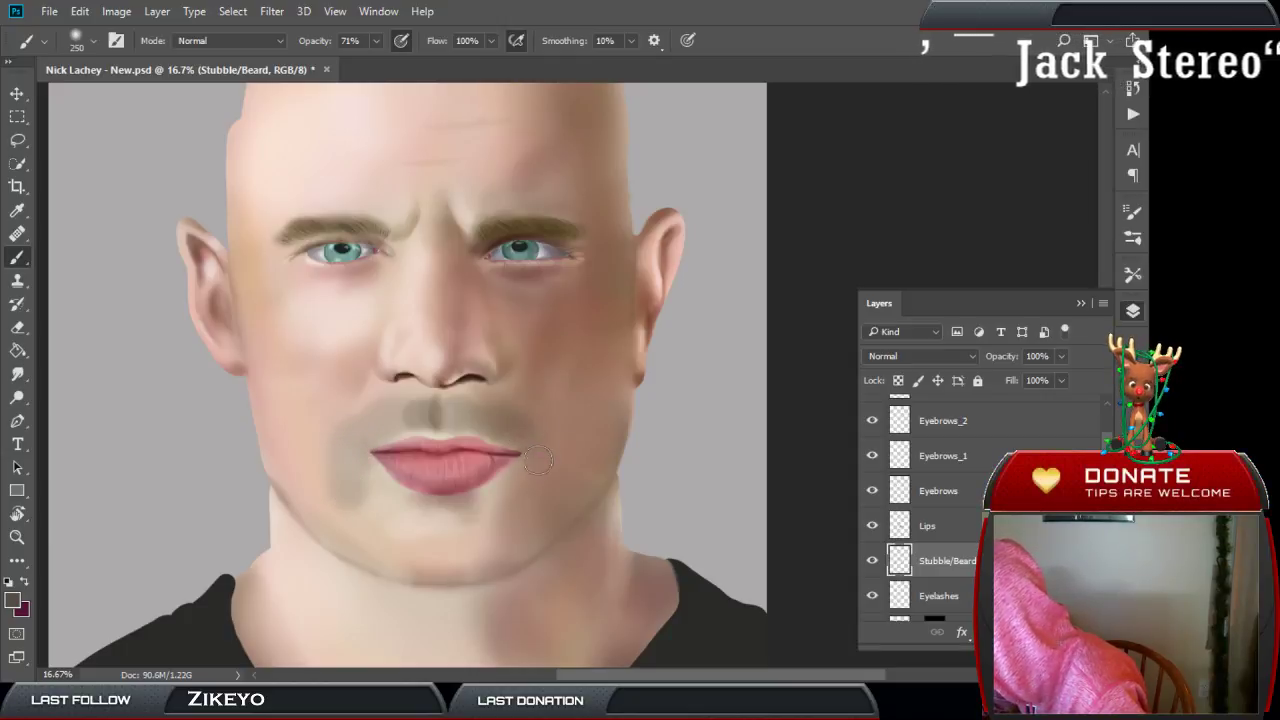
pyautogui.moveTo(520, 510)
pyautogui.mouseDown()
pyautogui.moveTo(471, 543)
pyautogui.moveTo(435, 509)
pyautogui.moveTo(457, 508)
pyautogui.moveTo(438, 537)
pyautogui.moveTo(443, 562)
pyautogui.moveTo(453, 568)
pyautogui.moveTo(464, 544)
pyautogui.moveTo(500, 570)
pyautogui.mouseUp()
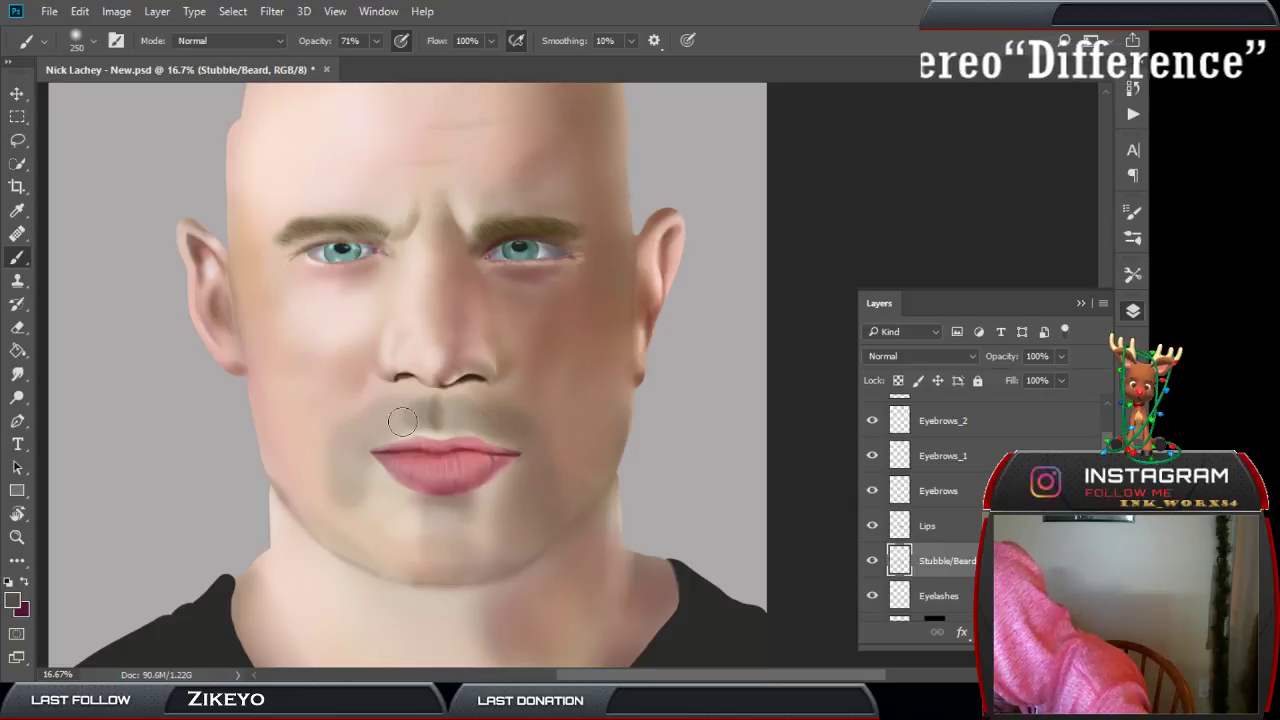
pyautogui.moveTo(343, 441)
pyautogui.mouseDown()
pyautogui.moveTo(346, 531)
pyautogui.moveTo(335, 530)
pyautogui.mouseUp()
# Extend the stubble shadow along the jawline on the face's lit side with a 150 px Brush.
pyautogui.press('[')
pyautogui.press('[')
pyautogui.press('[')
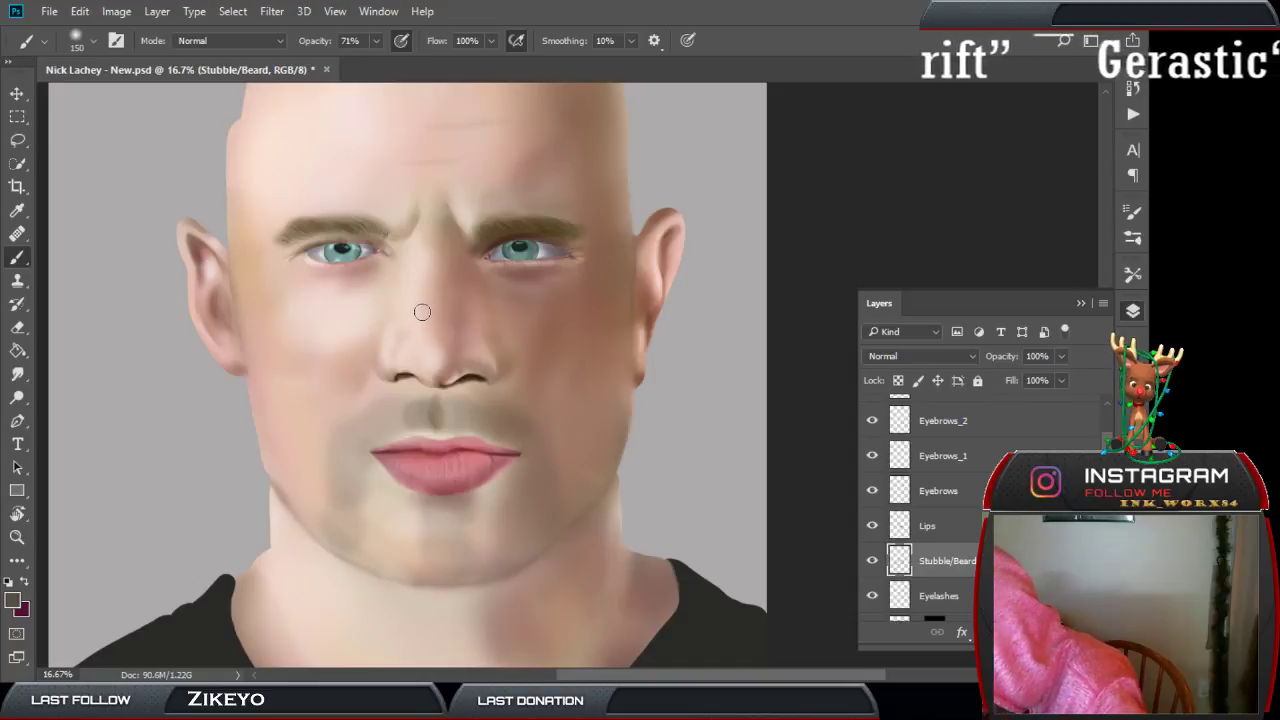
pyautogui.press(']')
pyautogui.press(']')
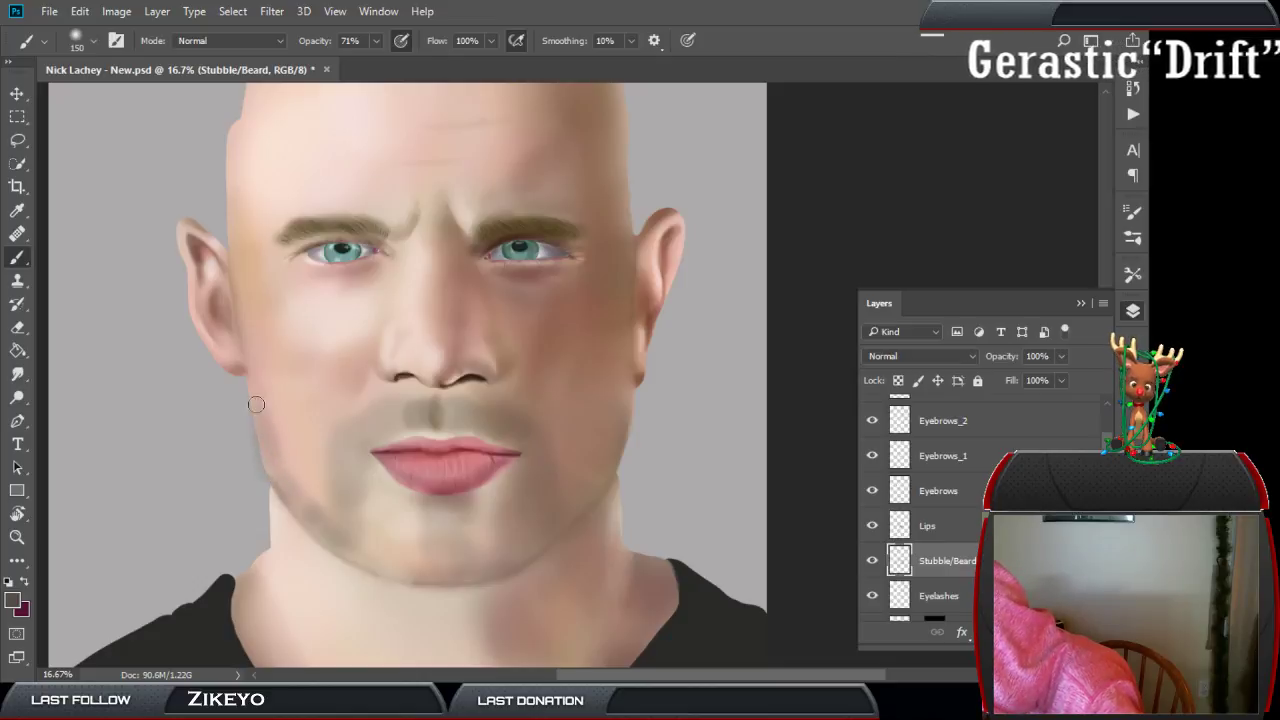
# Mask the Stubble/Beard layer to the outline of Flat_Skin and enlarge the Brush to 175 px.
pyautogui.scroll(-5, 930, 510)
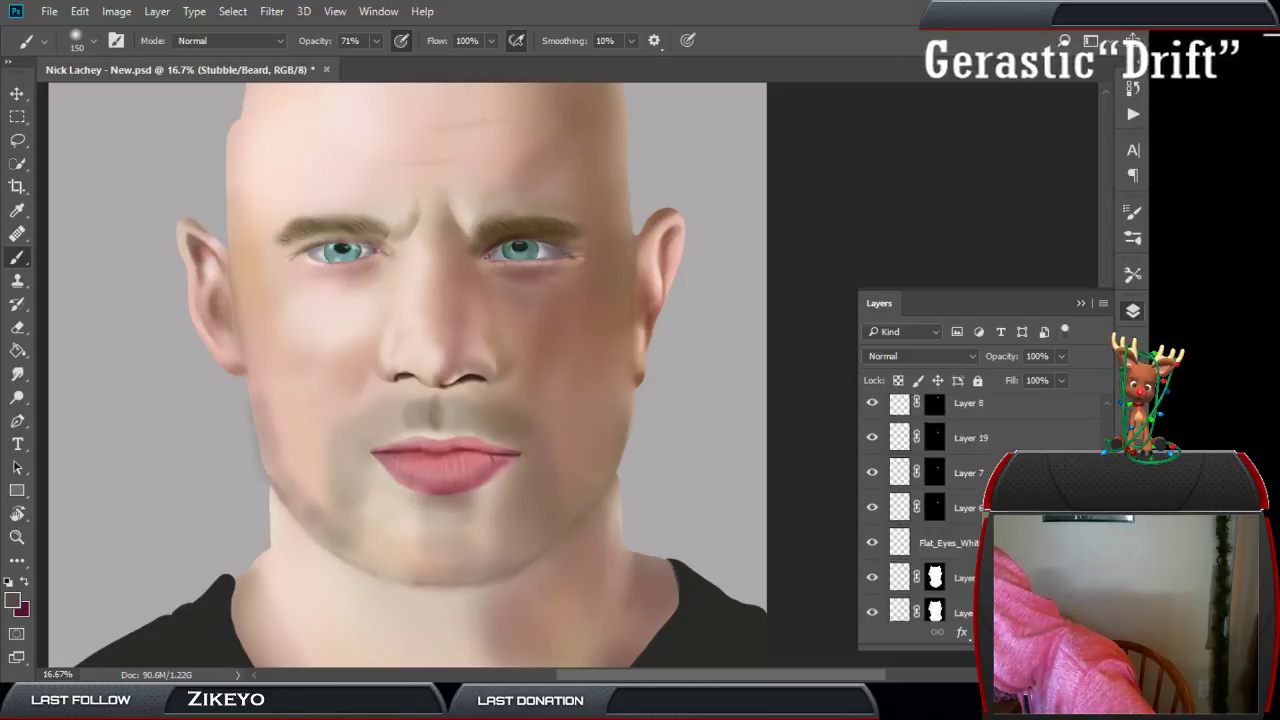
pyautogui.scroll(-5, 930, 510)
pyautogui.keyDown('ctrl'); pyautogui.click(899, 554); pyautogui.keyUp('ctrl')
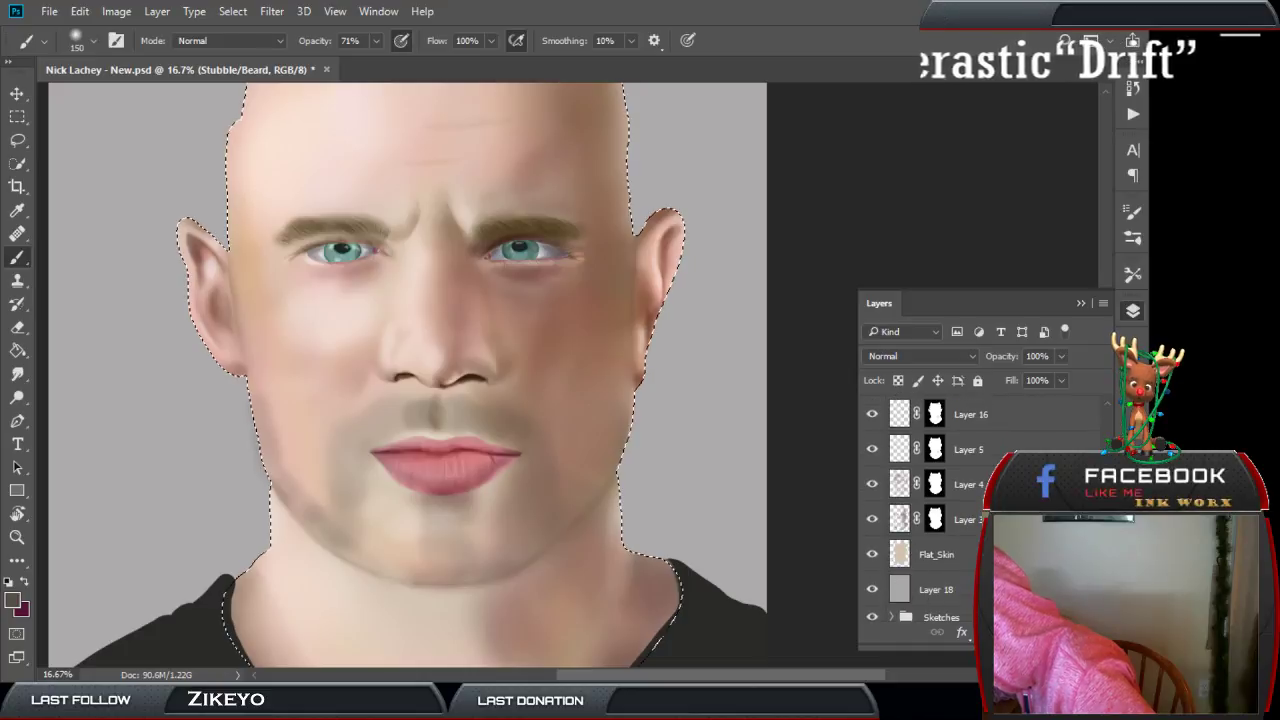
pyautogui.scroll(10, 930, 510)
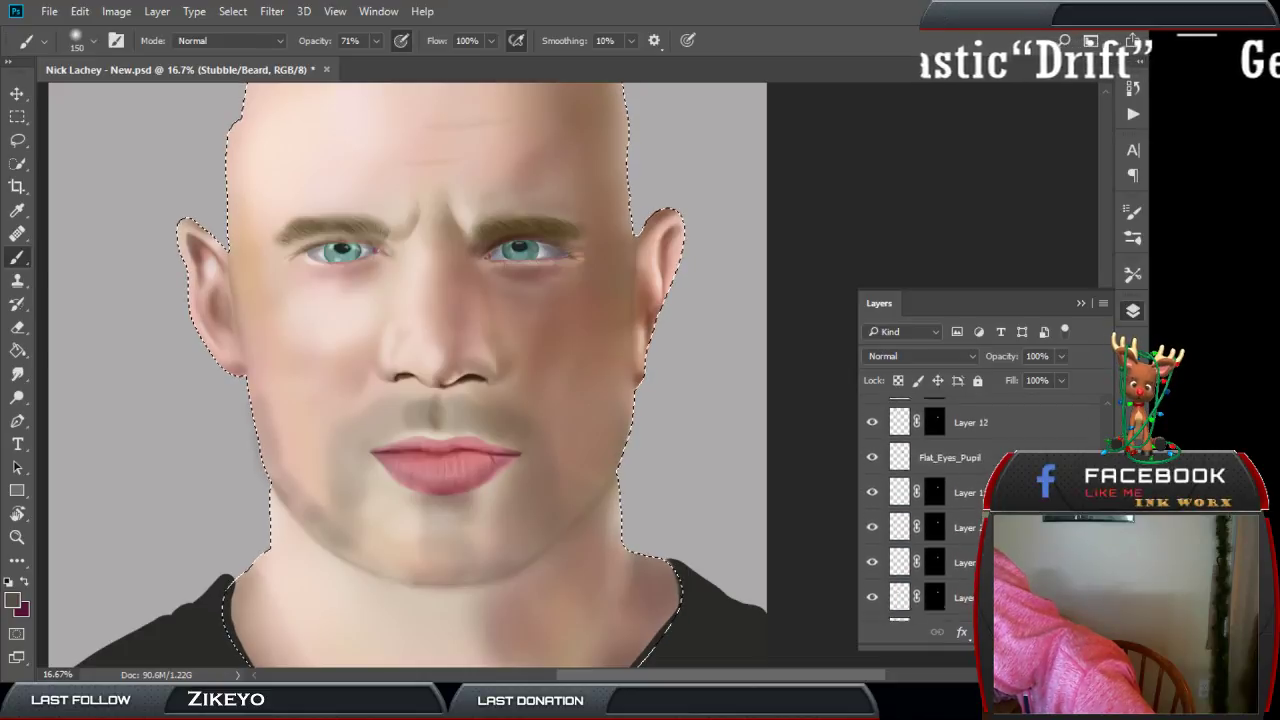
pyautogui.click(985, 632)
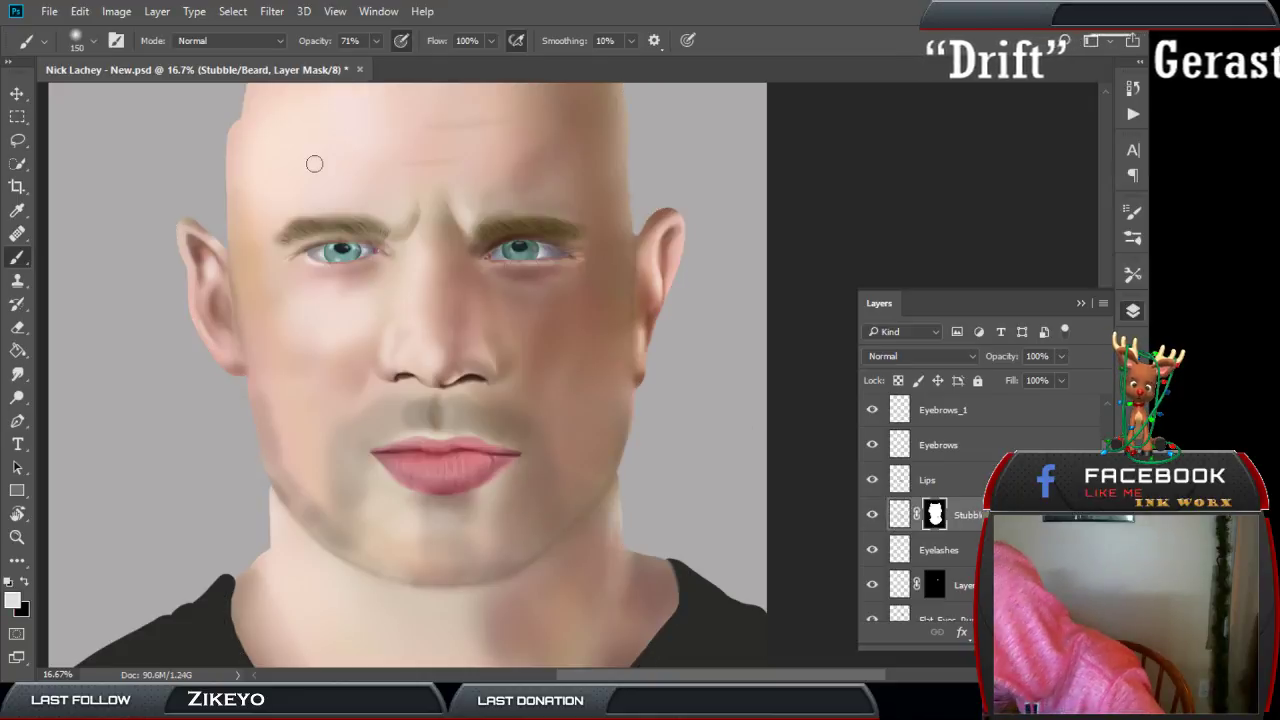
pyautogui.press(']')
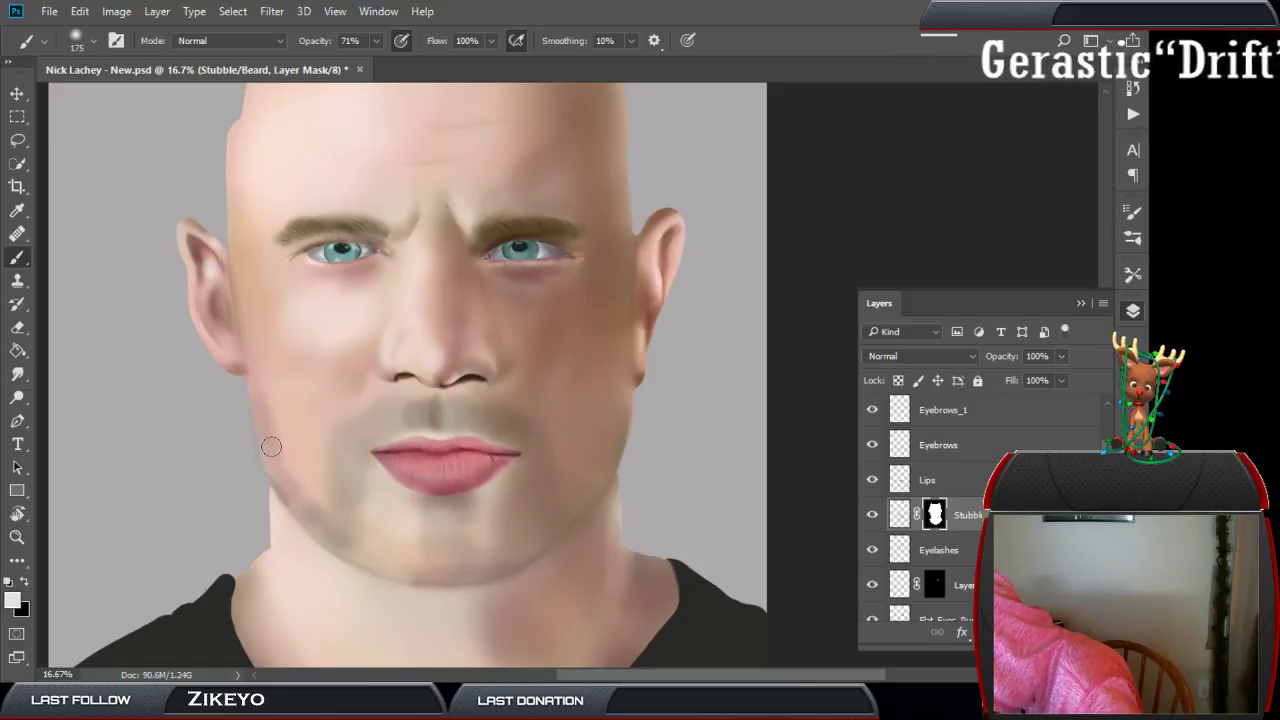
# Target the Stubble/Beard layer's artwork instead of its mask and deepen the stubble shadow along the jawline and chin with a 200 px Brush.
pyautogui.click(899, 513)
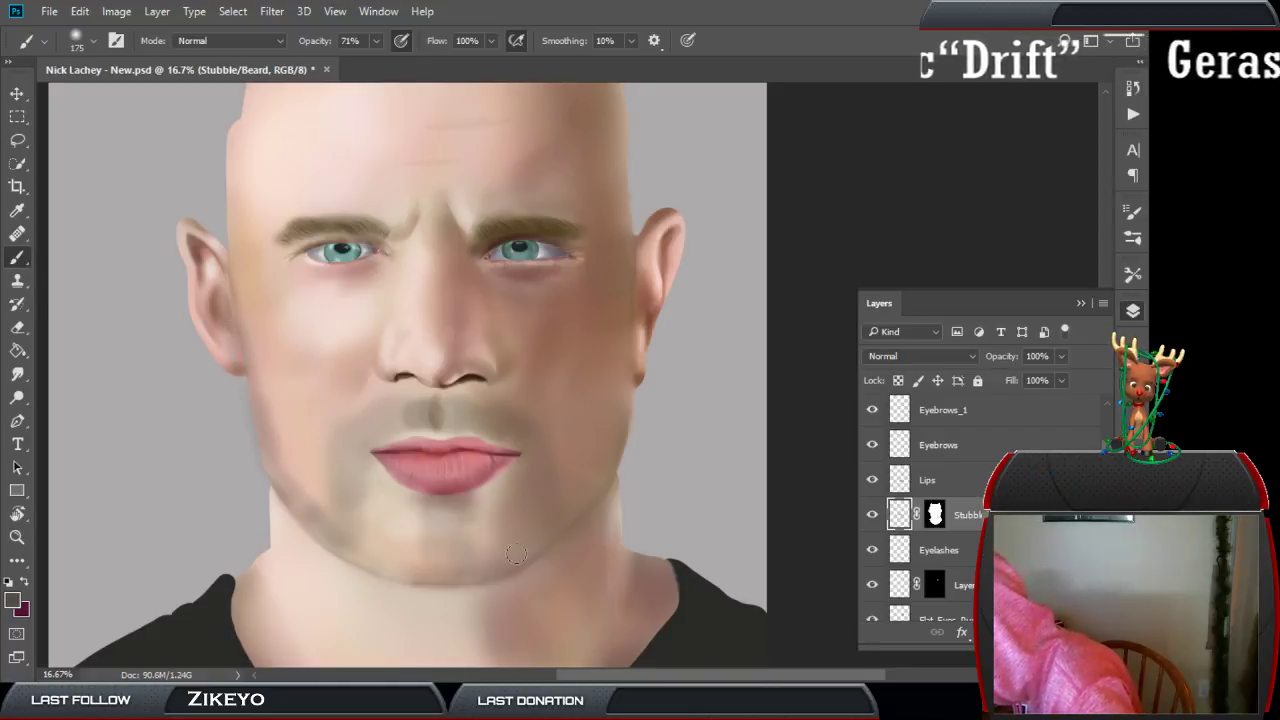
pyautogui.press('\\')
pyautogui.press('\\')
pyautogui.press(']')
pyautogui.press(']')
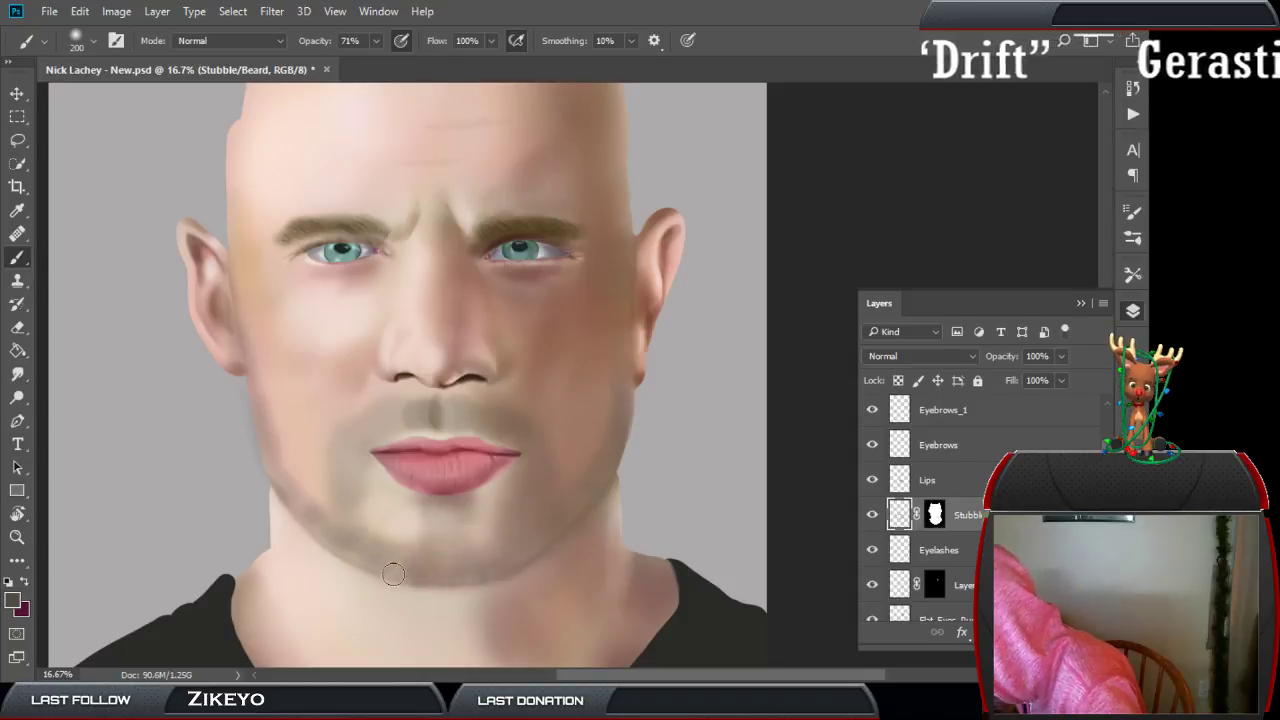
pyautogui.moveTo(358, 575); pyautogui.dragTo(405, 595)
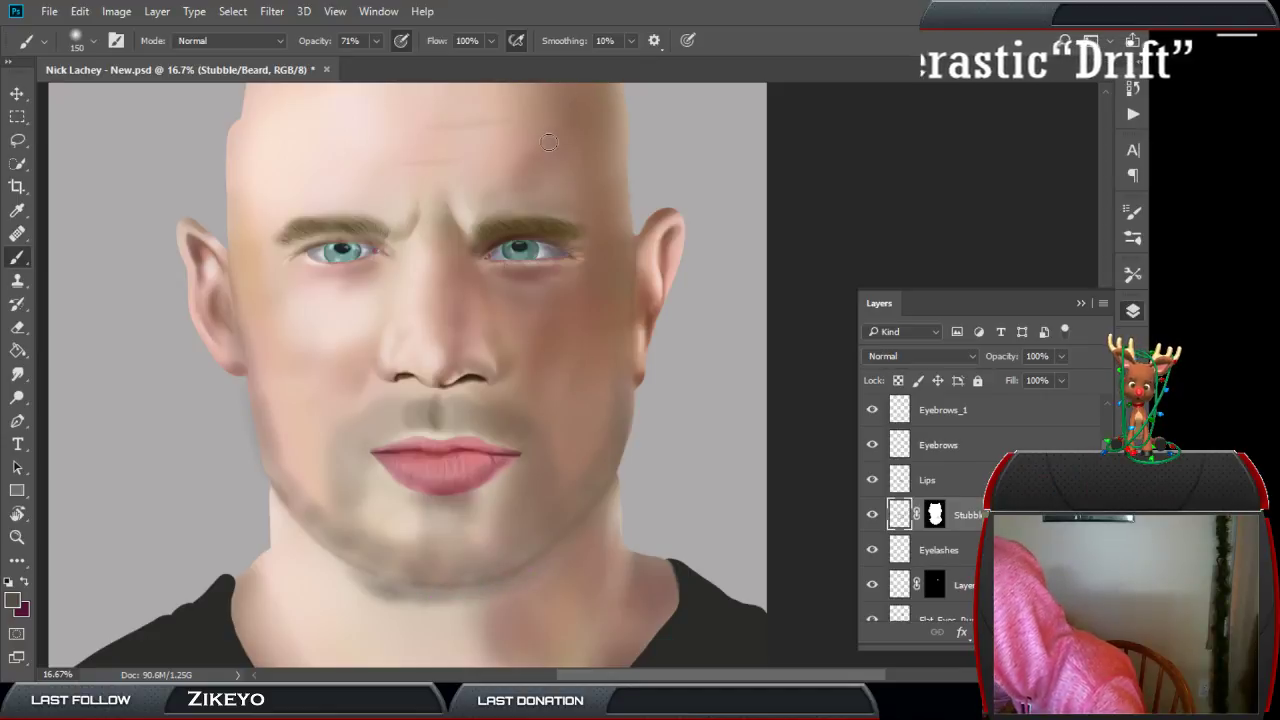
pyautogui.press(']')
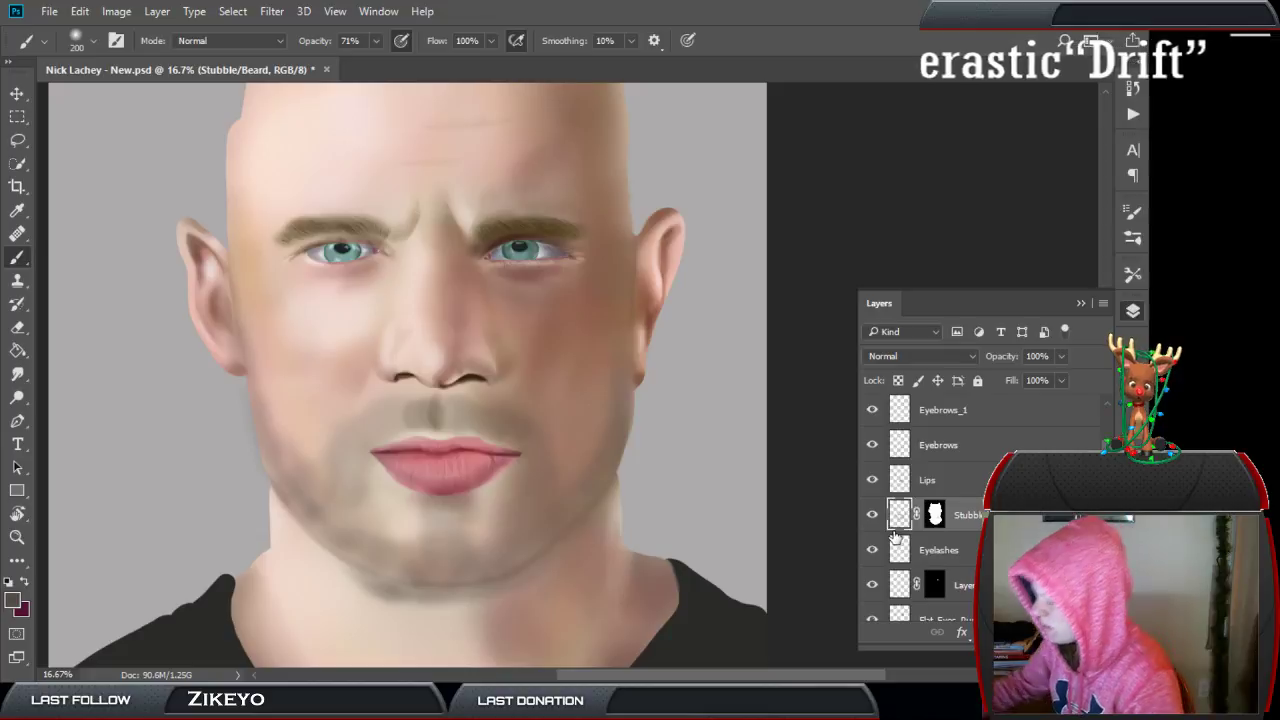
# Blend the stubble shadow above the upper lip and around the chin with a 300 px Smudge tool at 5% strength.
pyautogui.click(22, 374)
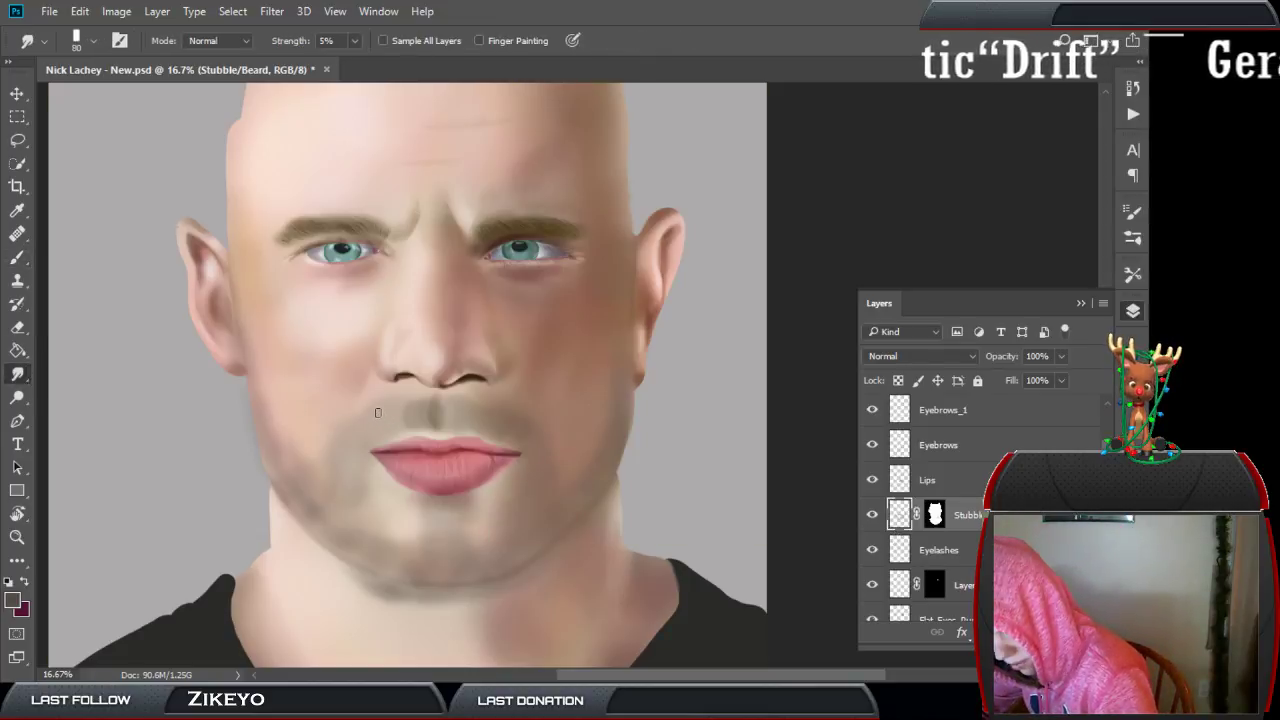
pyautogui.press(']')
pyautogui.press(']')
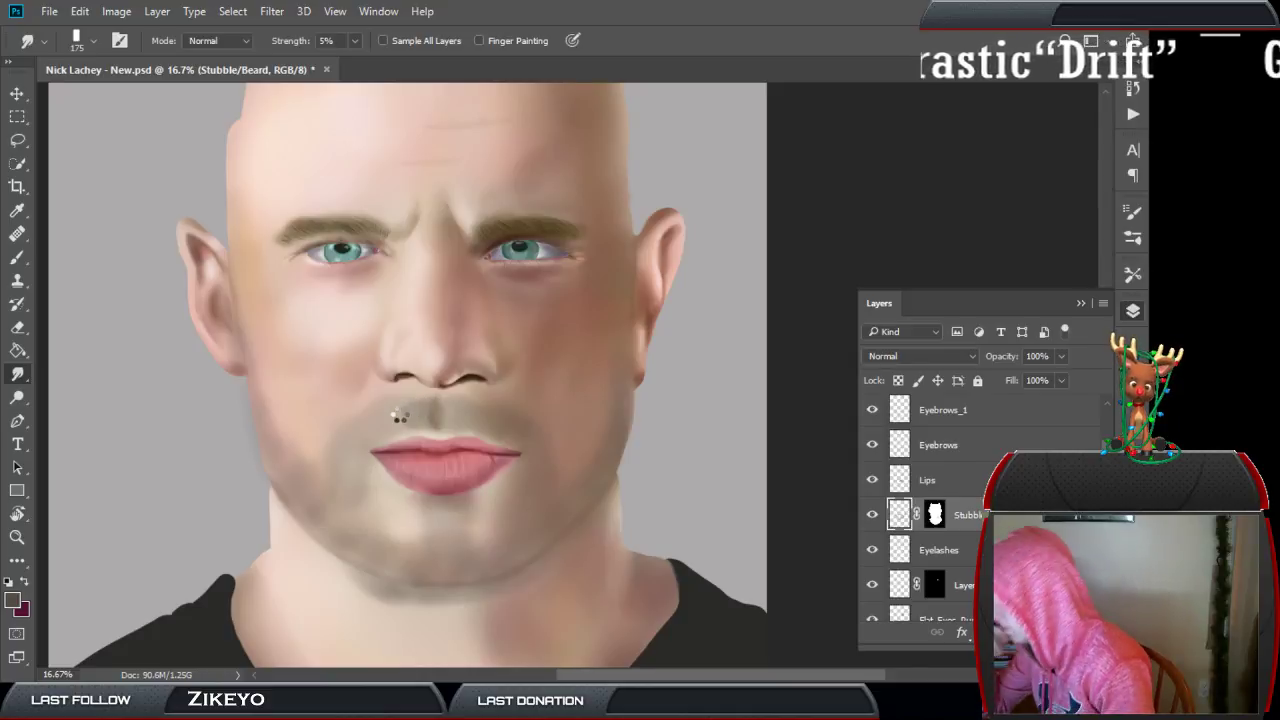
pyautogui.press(']')
pyautogui.press(']')
pyautogui.press(']')
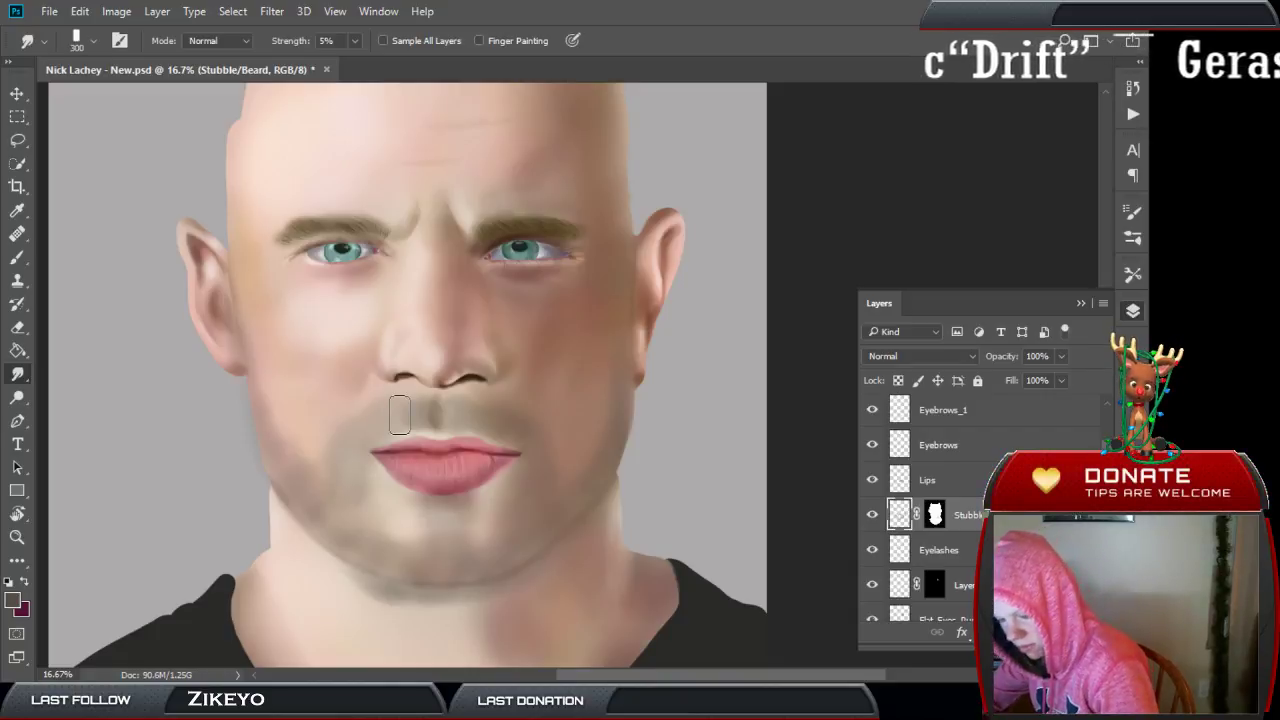
pyautogui.moveTo(448, 412)
pyautogui.mouseDown()
pyautogui.moveTo(384, 410)
pyautogui.moveTo(457, 409)
pyautogui.moveTo(487, 410)
pyautogui.mouseUp()
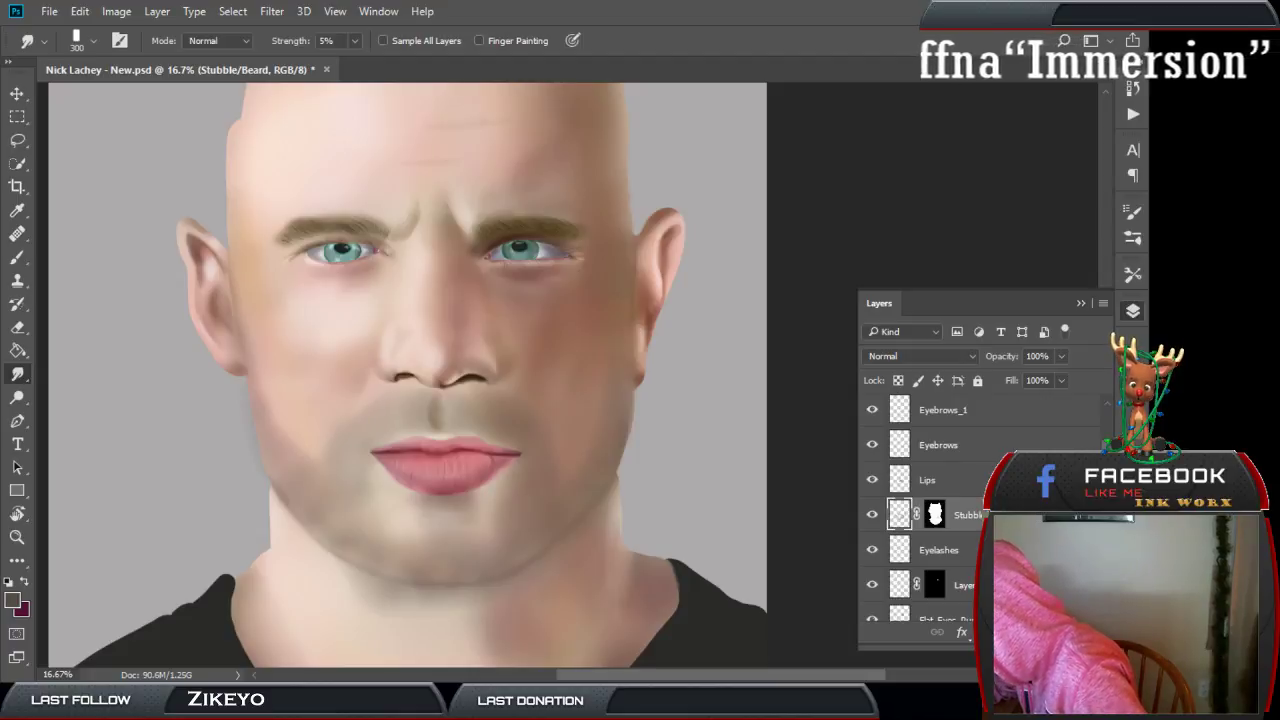
# Add a new layer above Stubble/Beard and load the CGCookie_Stubble brush at 500 px.
pyautogui.hotkey('ctrl', 'shift', 'alt', 'n')
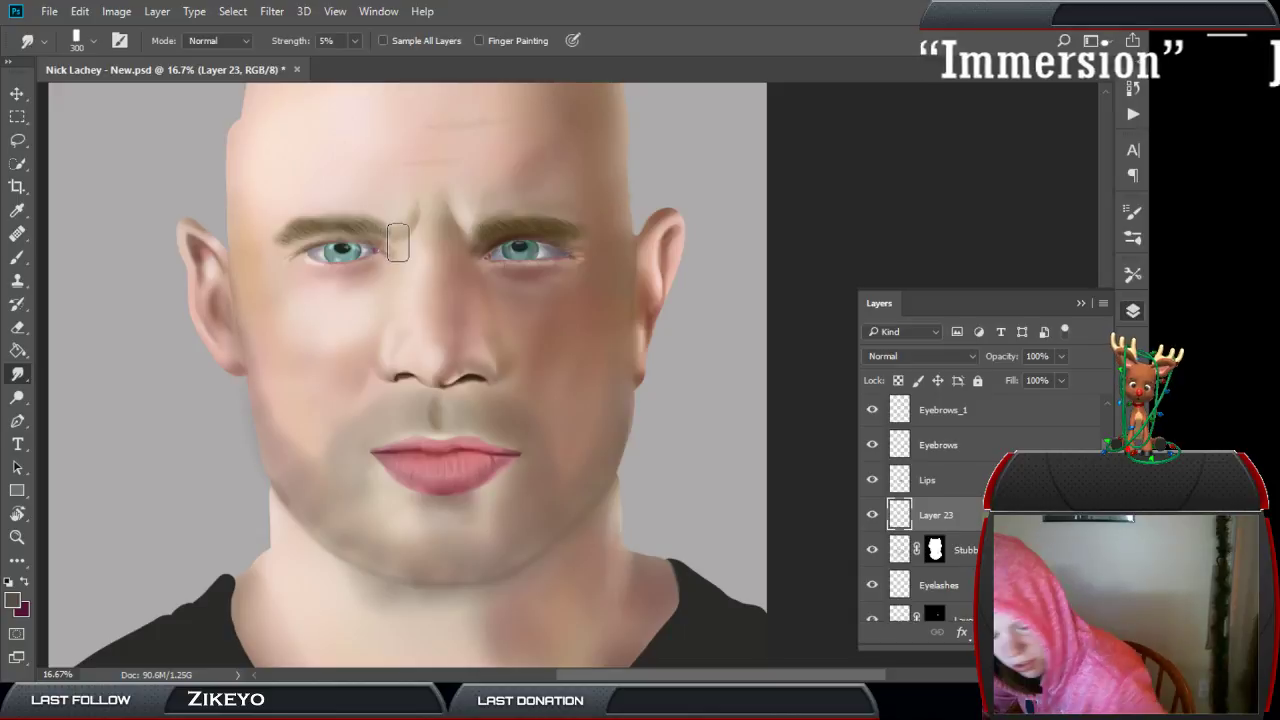
pyautogui.press('b')
pyautogui.rightClick(442, 322)
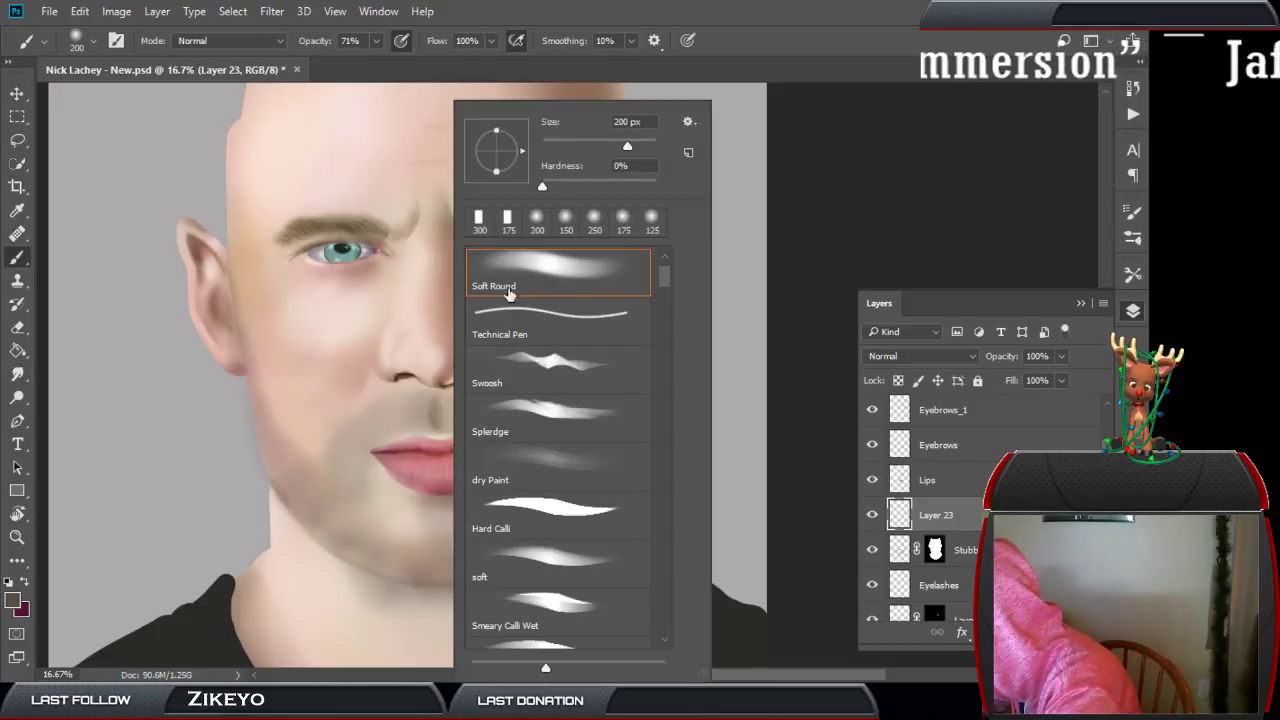
pyautogui.scroll(-10, 674, 297)
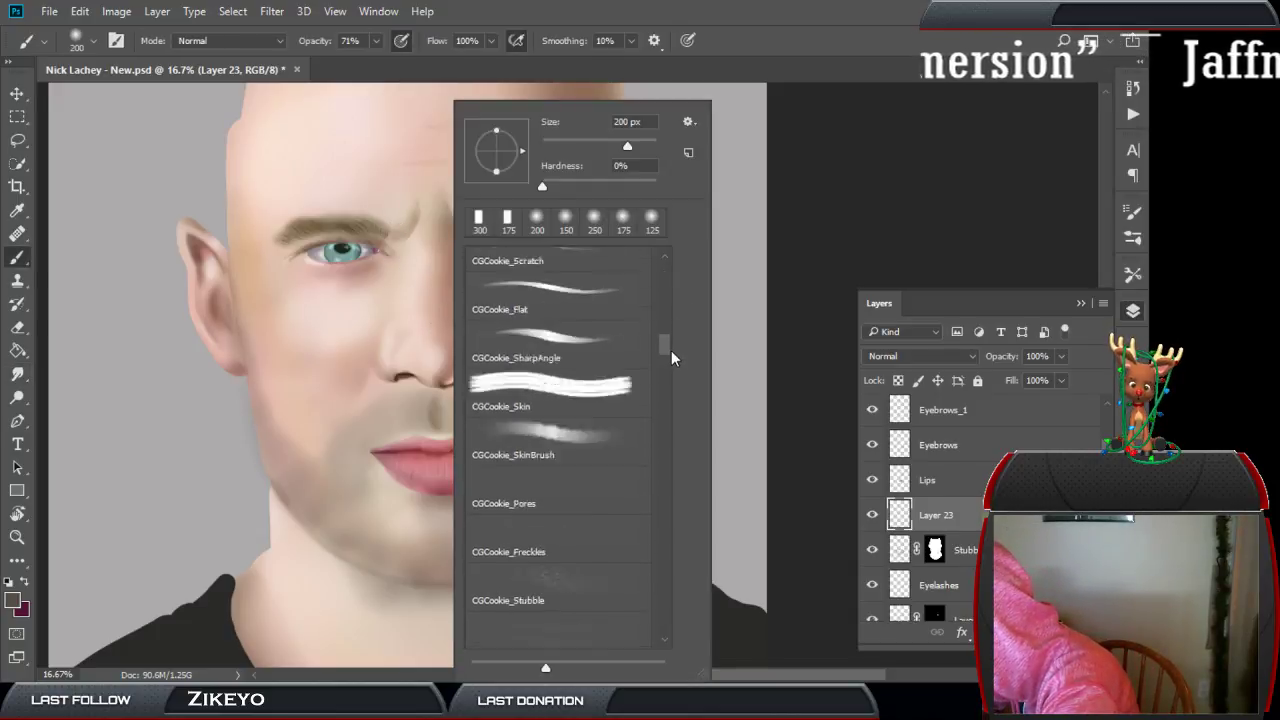
pyautogui.doubleClick(574, 434)
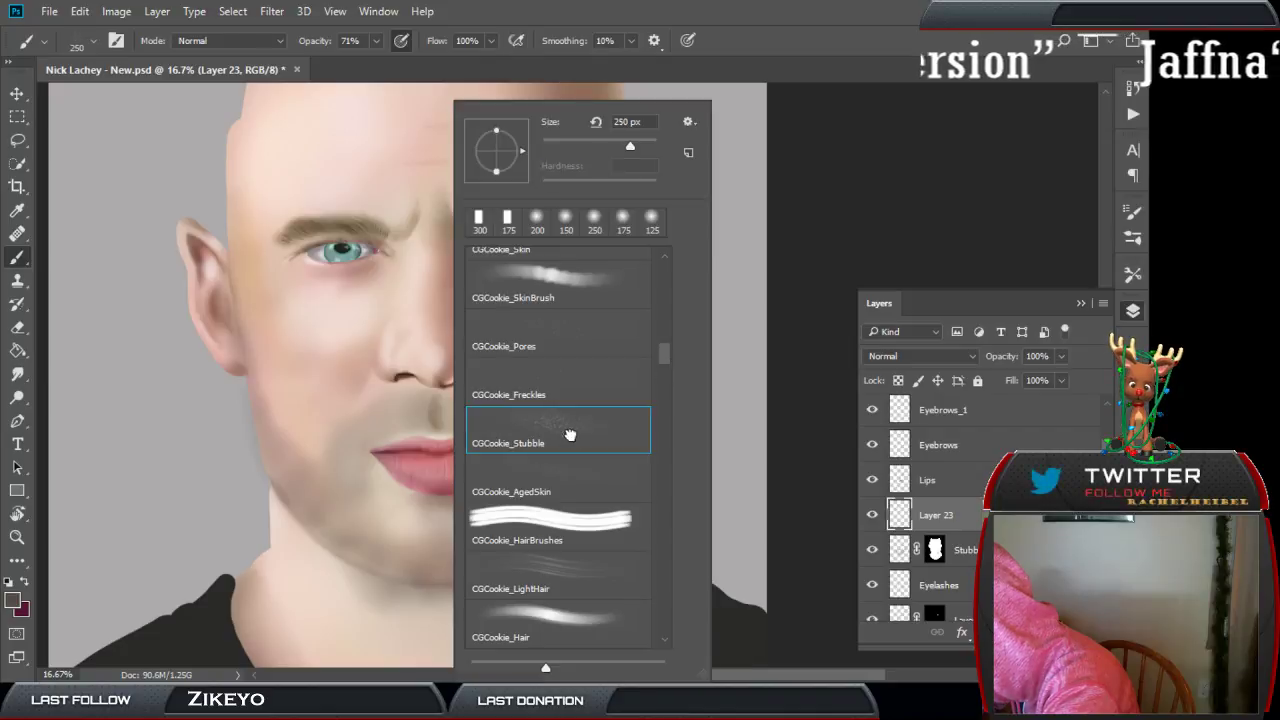
pyautogui.press(']')
pyautogui.press(']')
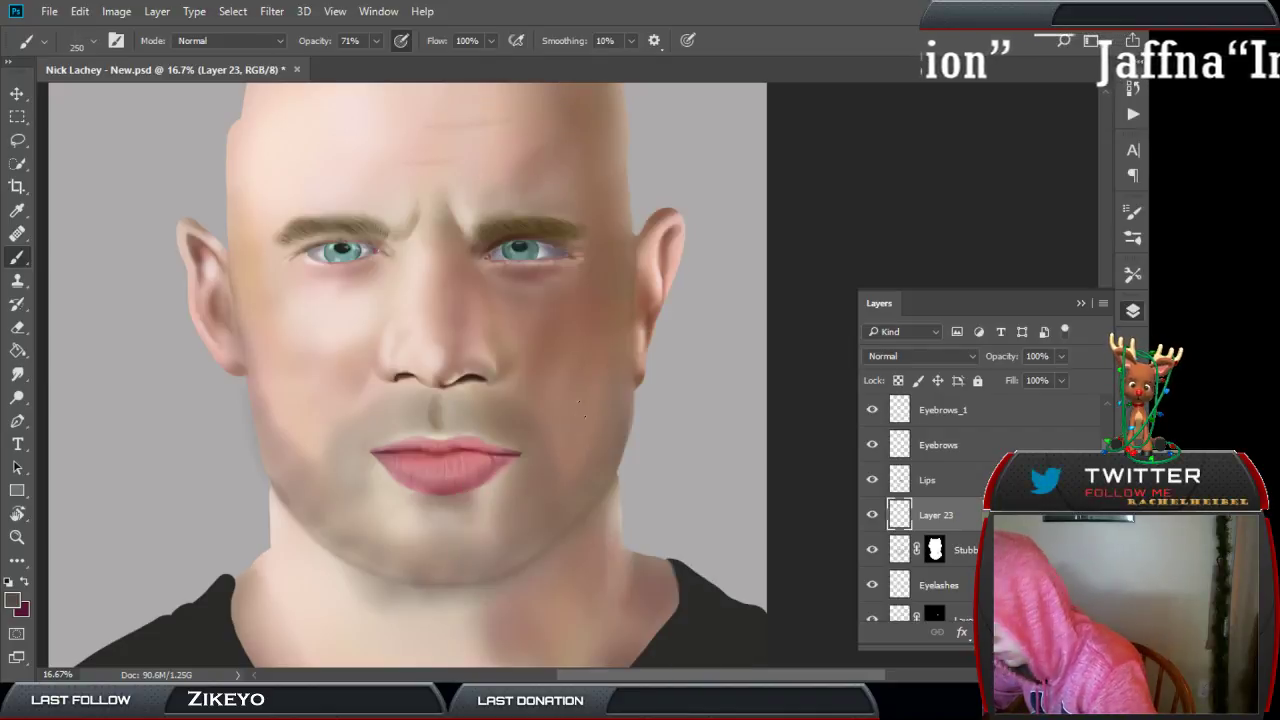
pyautogui.press(']')
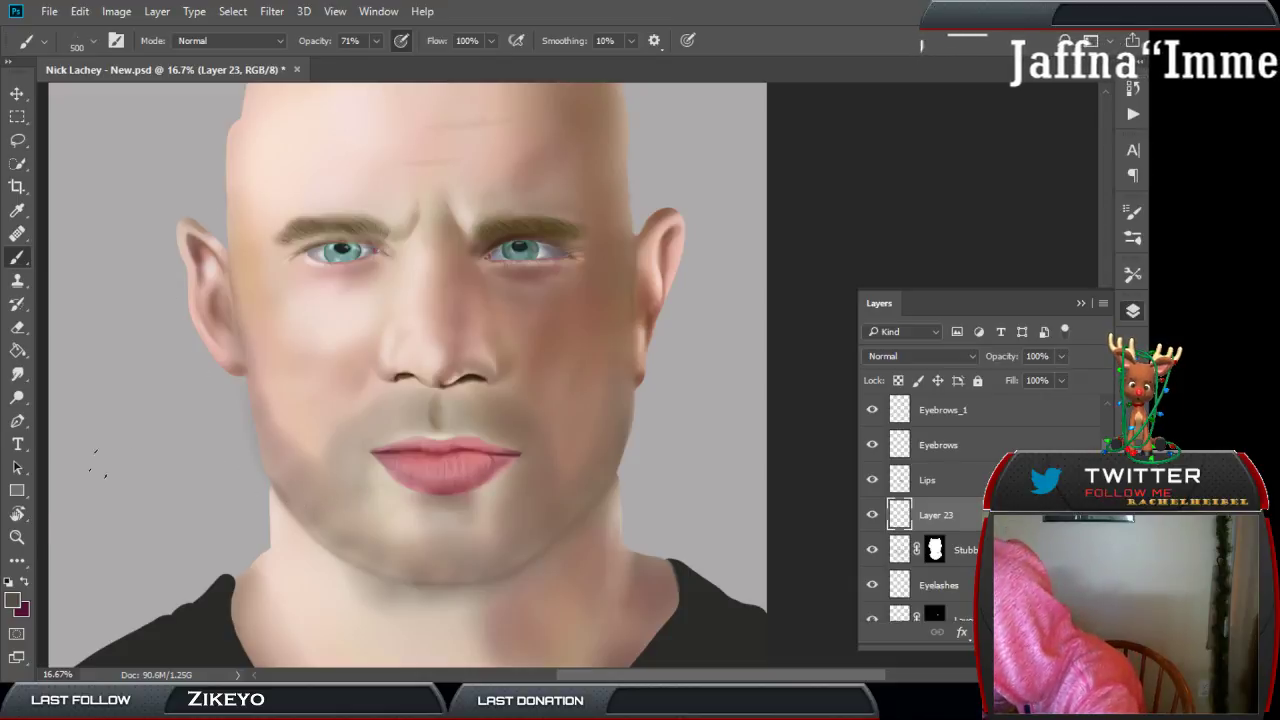
# Set the foreground colour to a dark brown for the stubble hairs.
pyautogui.click(14, 601)
pyautogui.click(145, 357)
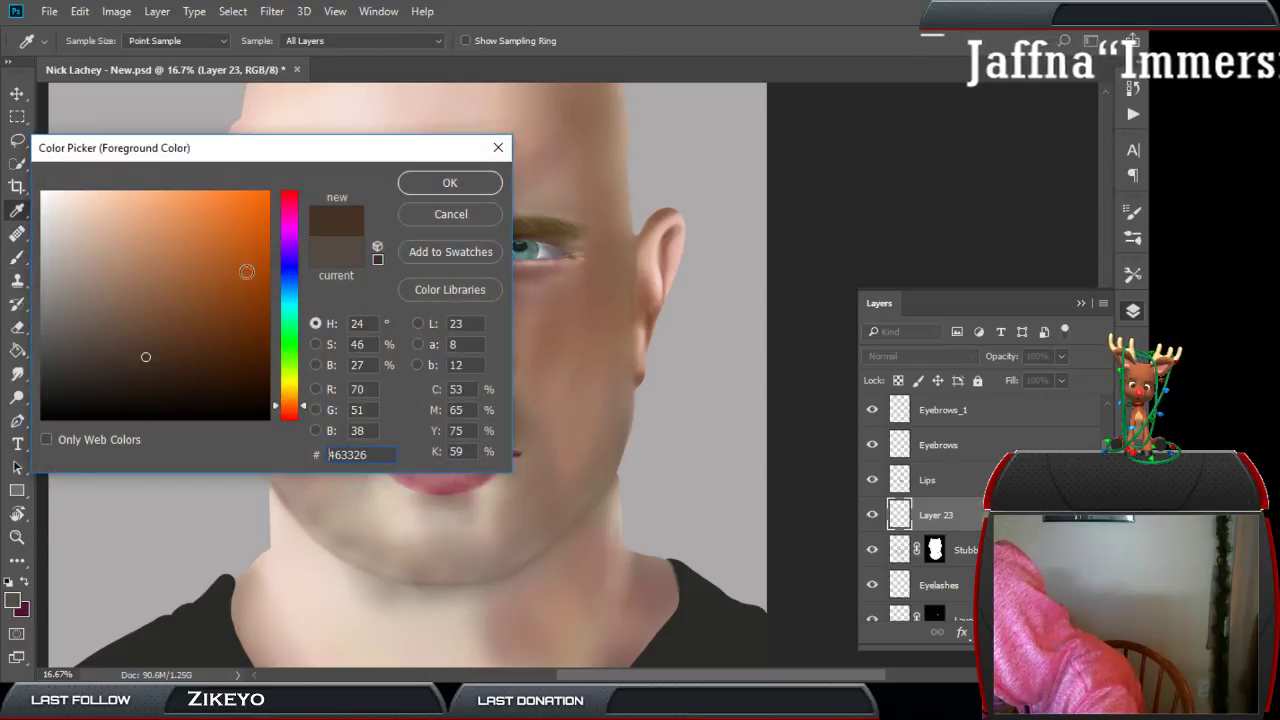
pyautogui.click(154, 357)
pyautogui.click(450, 183)
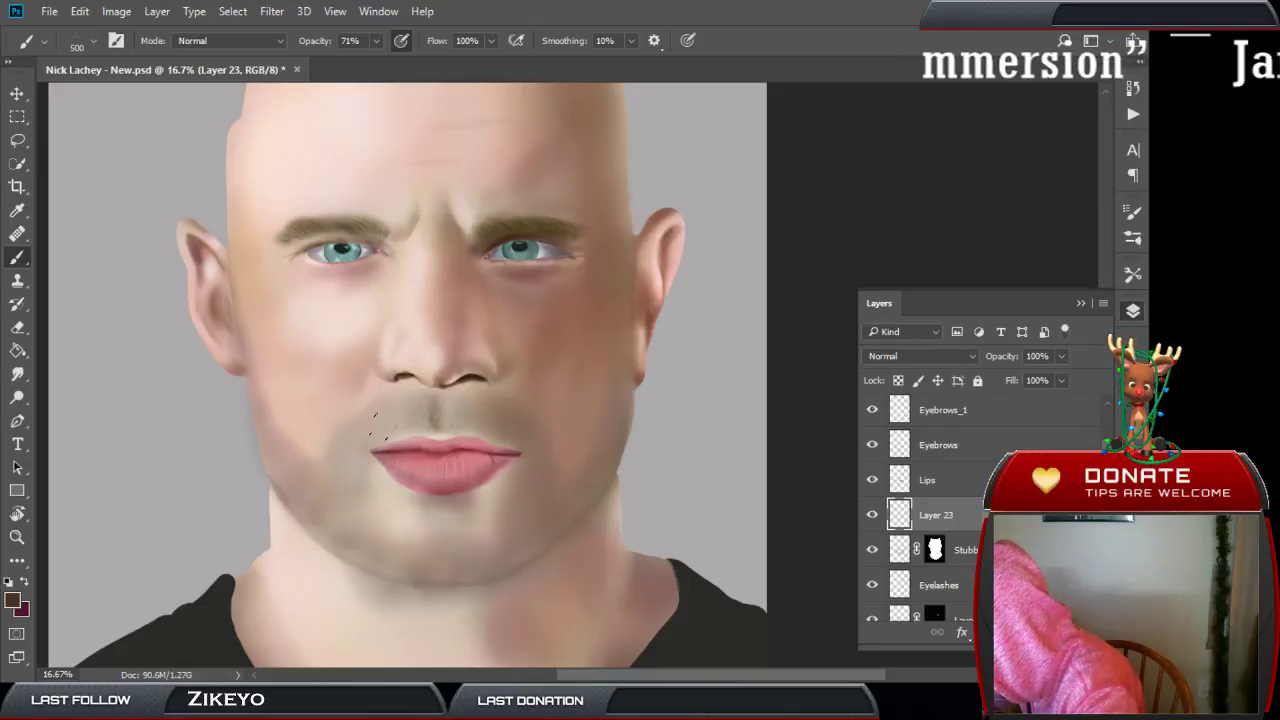
# Paint stubble texture over the beard area with a 200 px brush and set Layer 23's blend mode to Multiply.
pyautogui.hotkey('ctrl', 'alt')
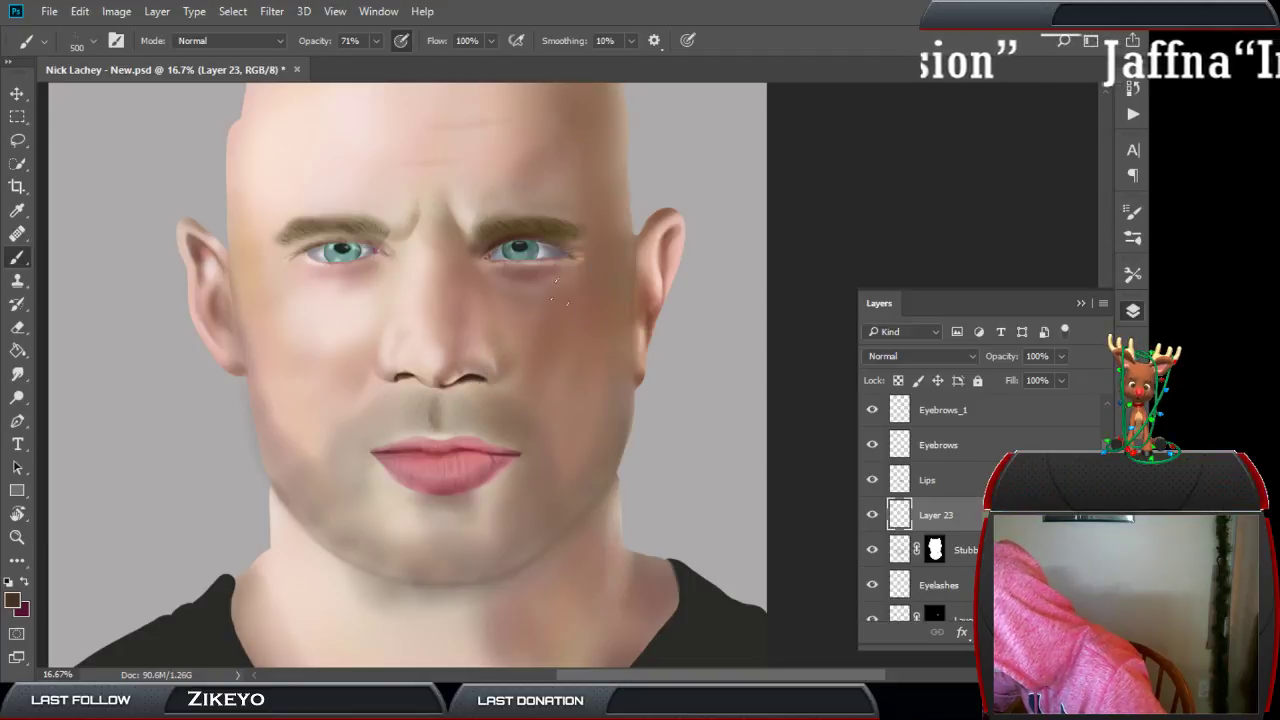
pyautogui.press('[')
pyautogui.press('[')
pyautogui.press('[')
pyautogui.press('[')
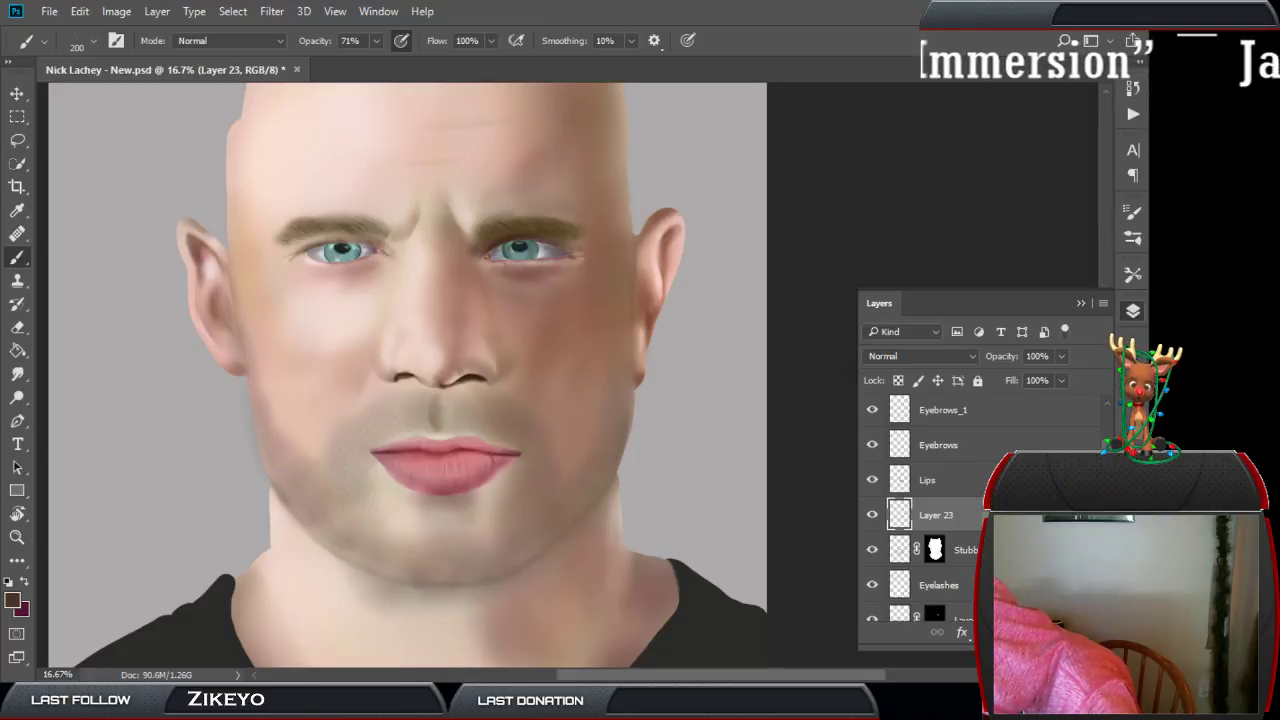
pyautogui.click(920, 356)
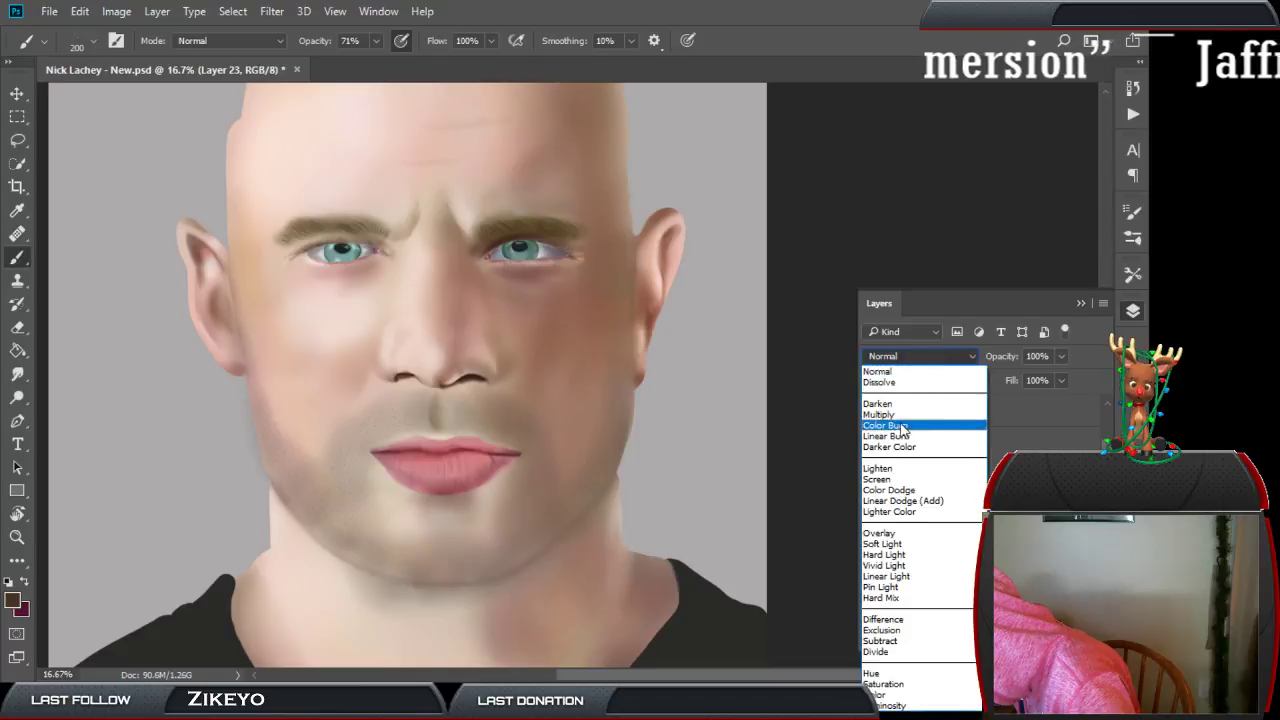
pyautogui.click(895, 415)
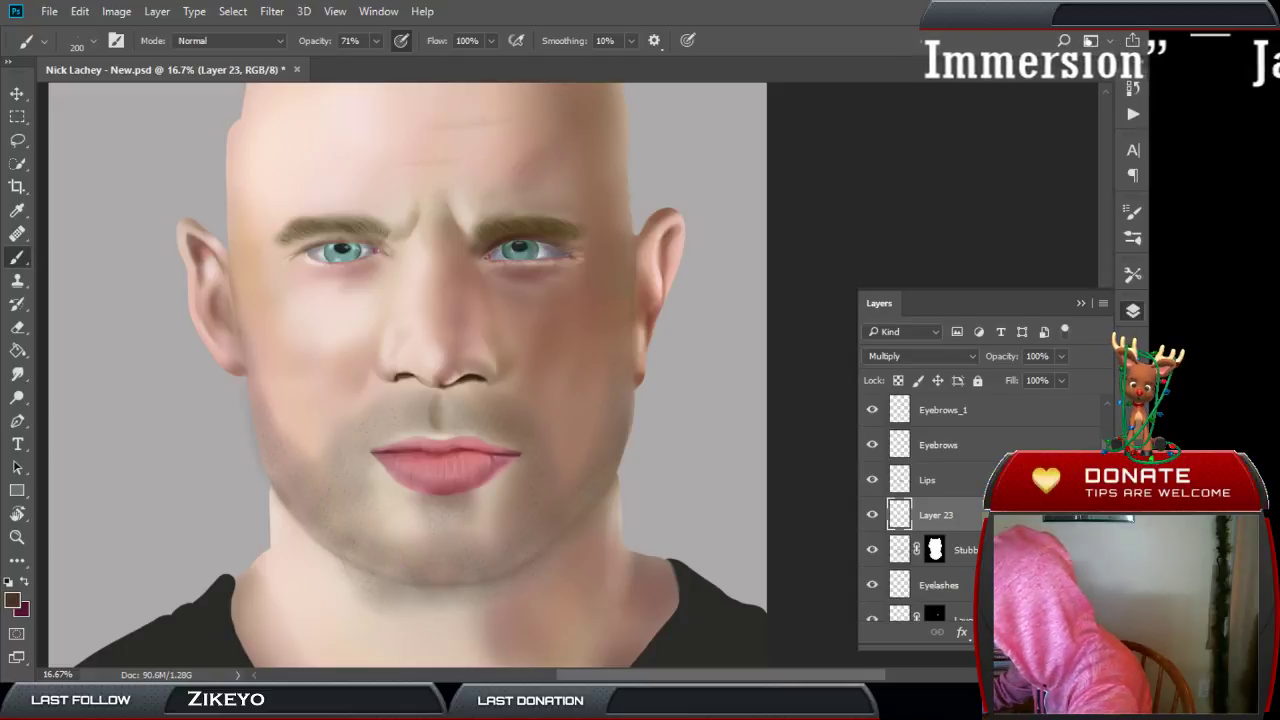
# Add a new layer above Layer 23 and set the foreground colour to dark brown 462a17.
pyautogui.hotkey('ctrl', 'shift', 'alt', 'n')
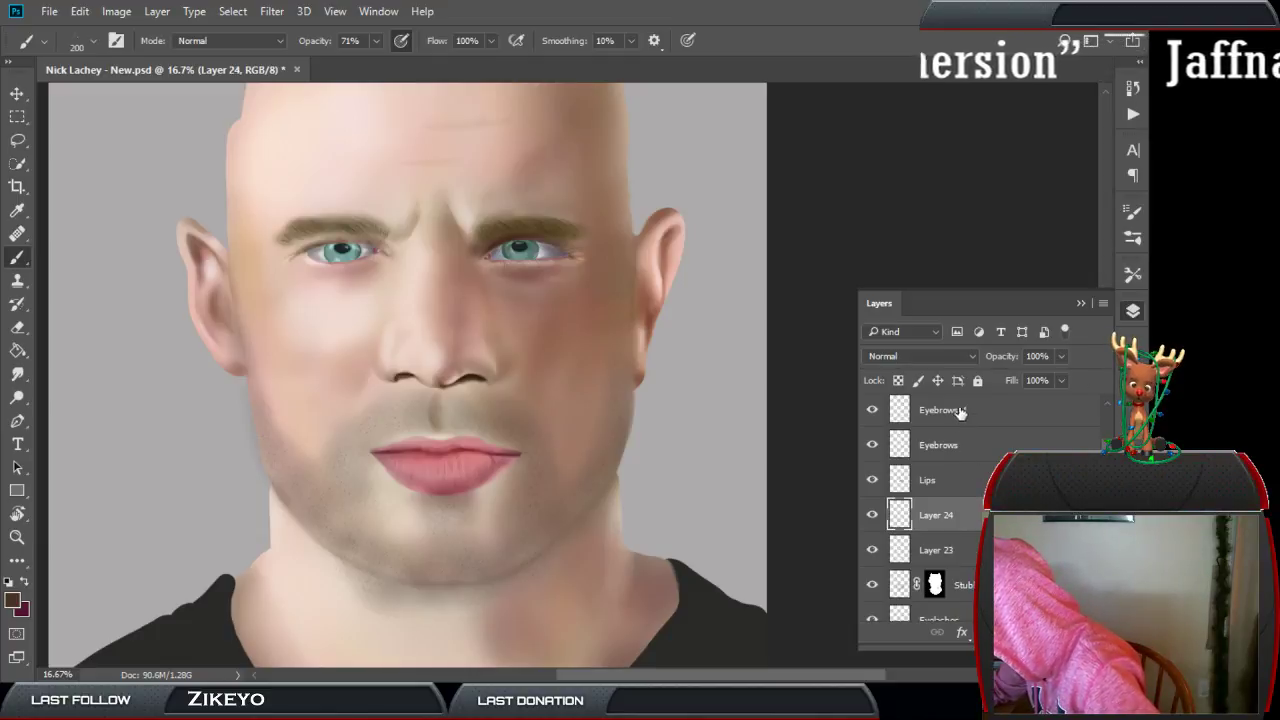
pyautogui.click(12, 599)
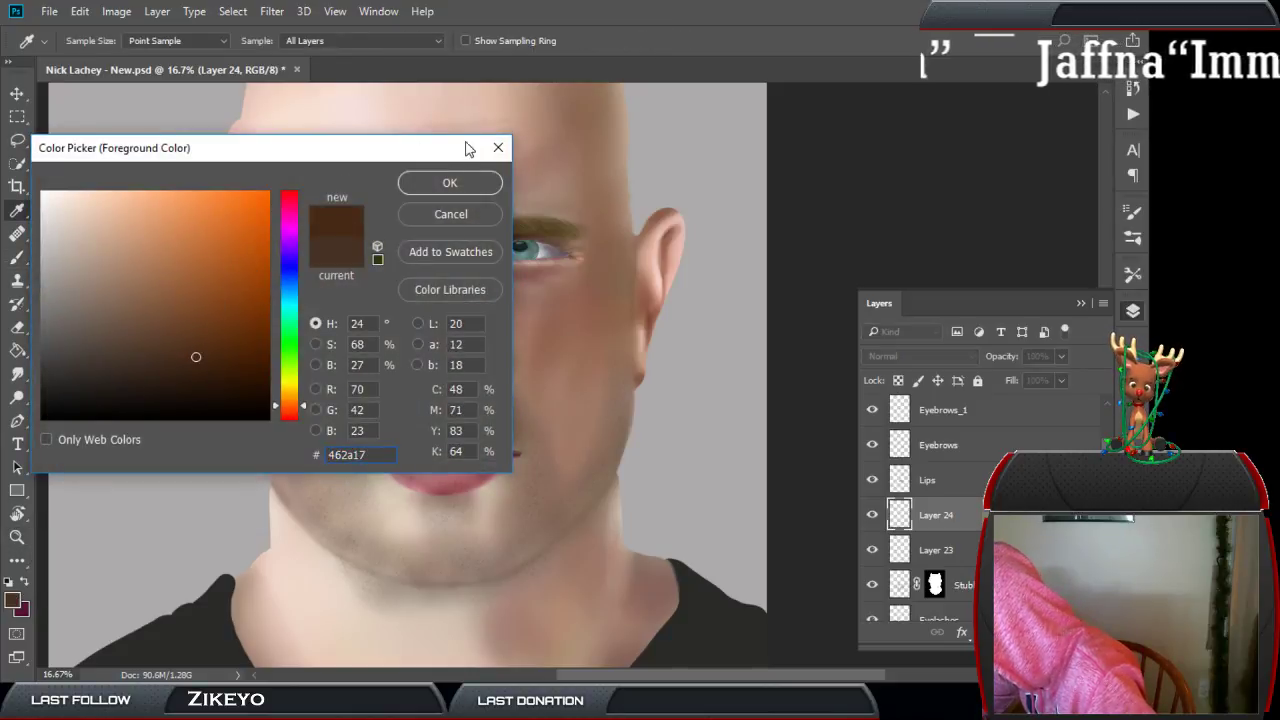
pyautogui.click(476, 185)
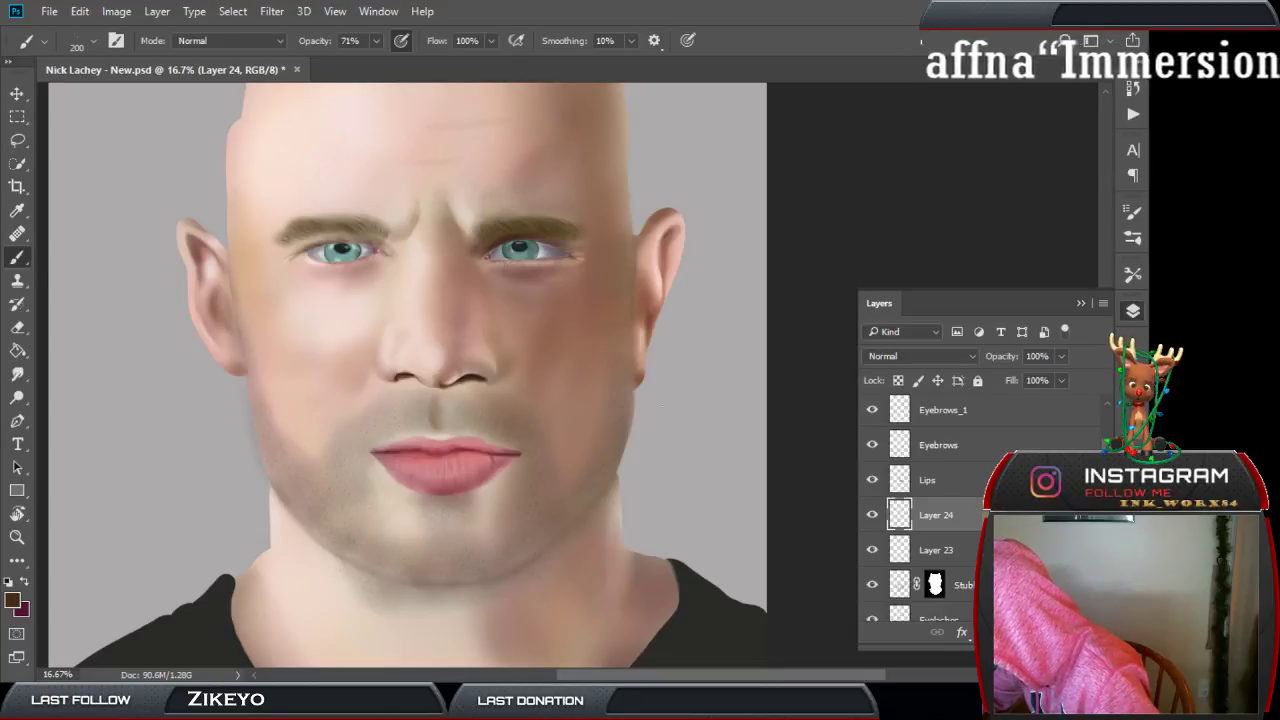
# Choose the dotted hair brush, shrink it to 80 px and paint beard hairs over the moustache, mouth sides, chin and shaded jaw.
pyautogui.rightClick(620, 104)
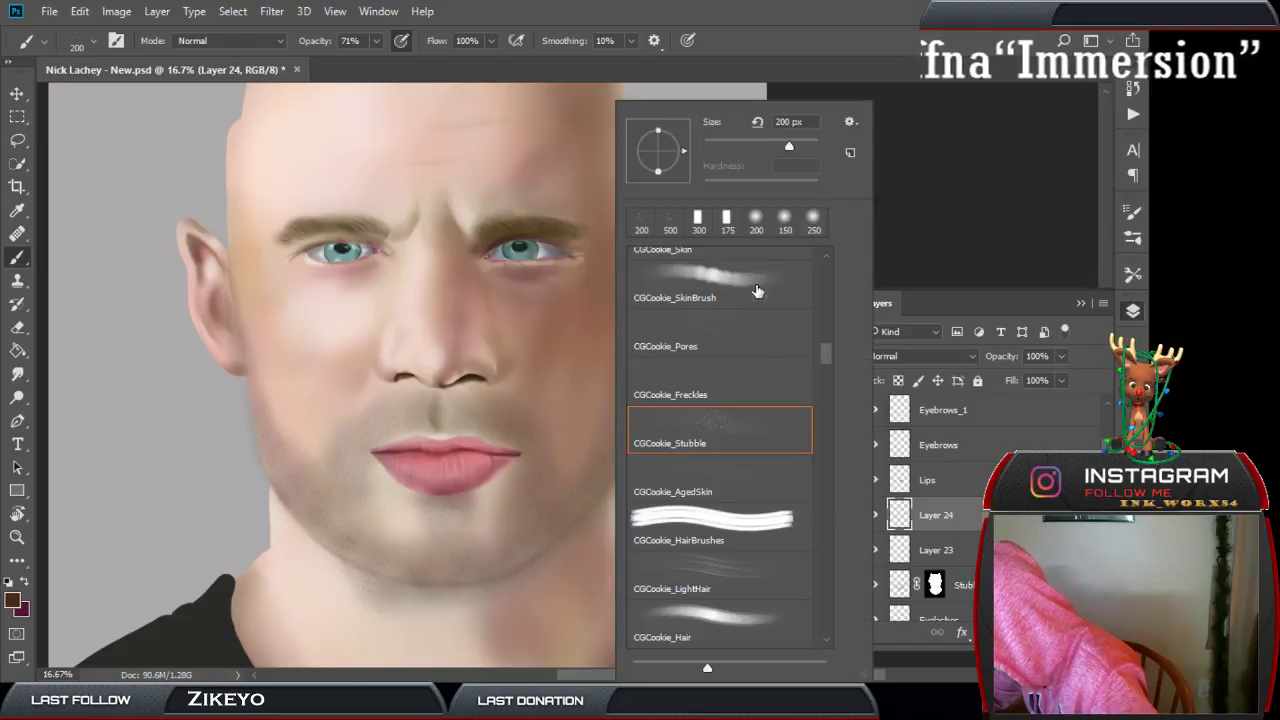
pyautogui.moveTo(825, 355)
pyautogui.mouseDown()
pyautogui.moveTo(813, 574)
pyautogui.moveTo(827, 631)
pyautogui.mouseUp()
pyautogui.doubleClick(768, 636)
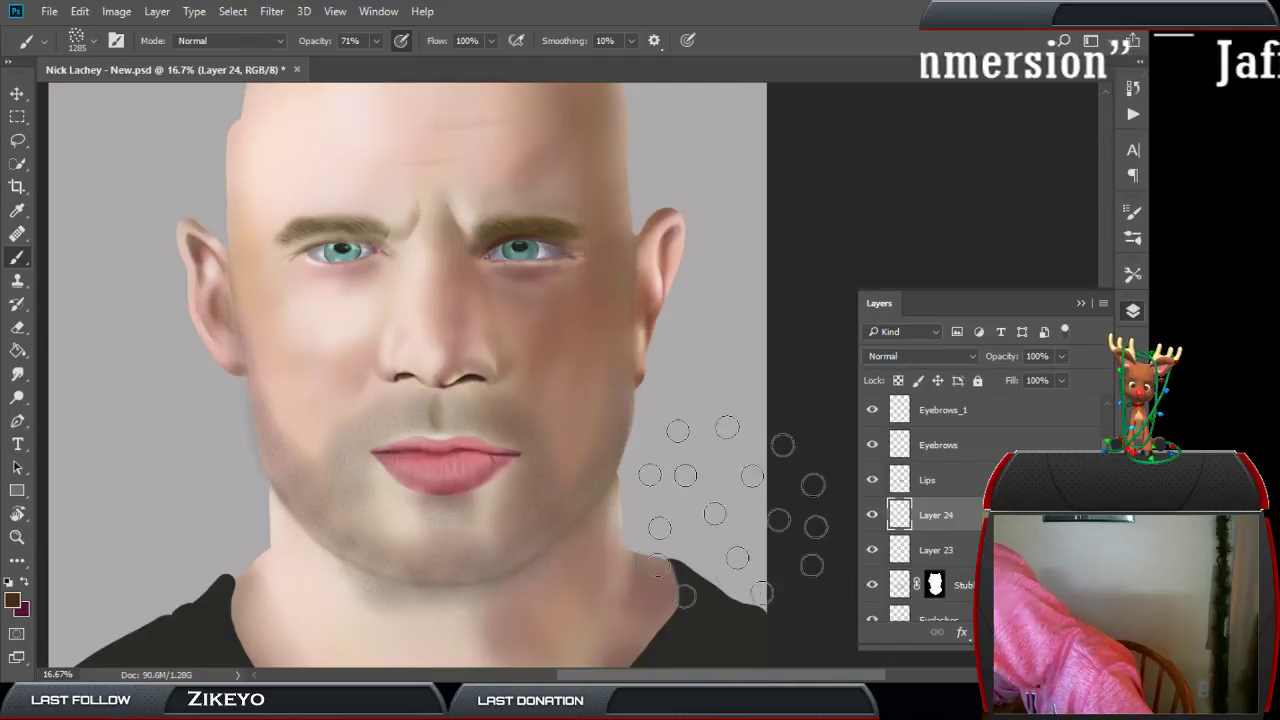
pyautogui.press('[')
pyautogui.press('[')
pyautogui.press('[')
pyautogui.press('[')
pyautogui.press('[')
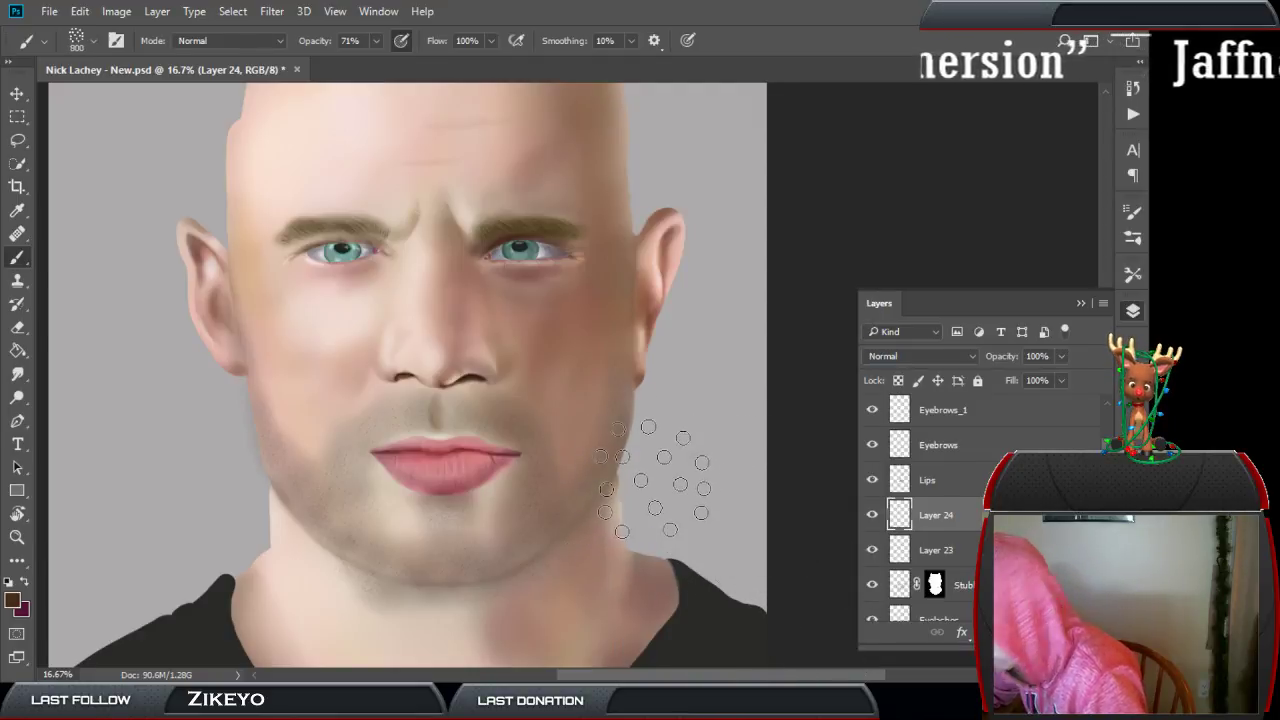
pyautogui.press('[')
pyautogui.press('[')
pyautogui.press('[')
pyautogui.press('[')
pyautogui.press('[')
pyautogui.press('[')
pyautogui.press('[')
pyautogui.press('[')
pyautogui.press('[')
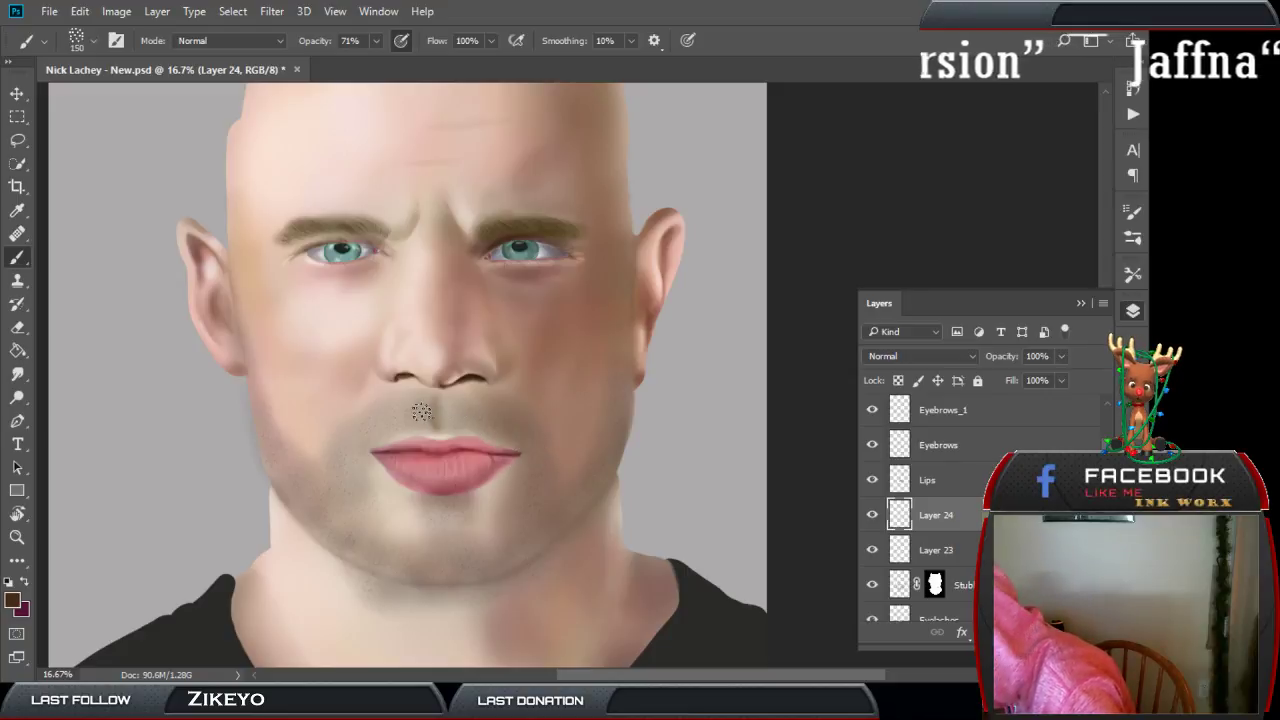
pyautogui.press('[')
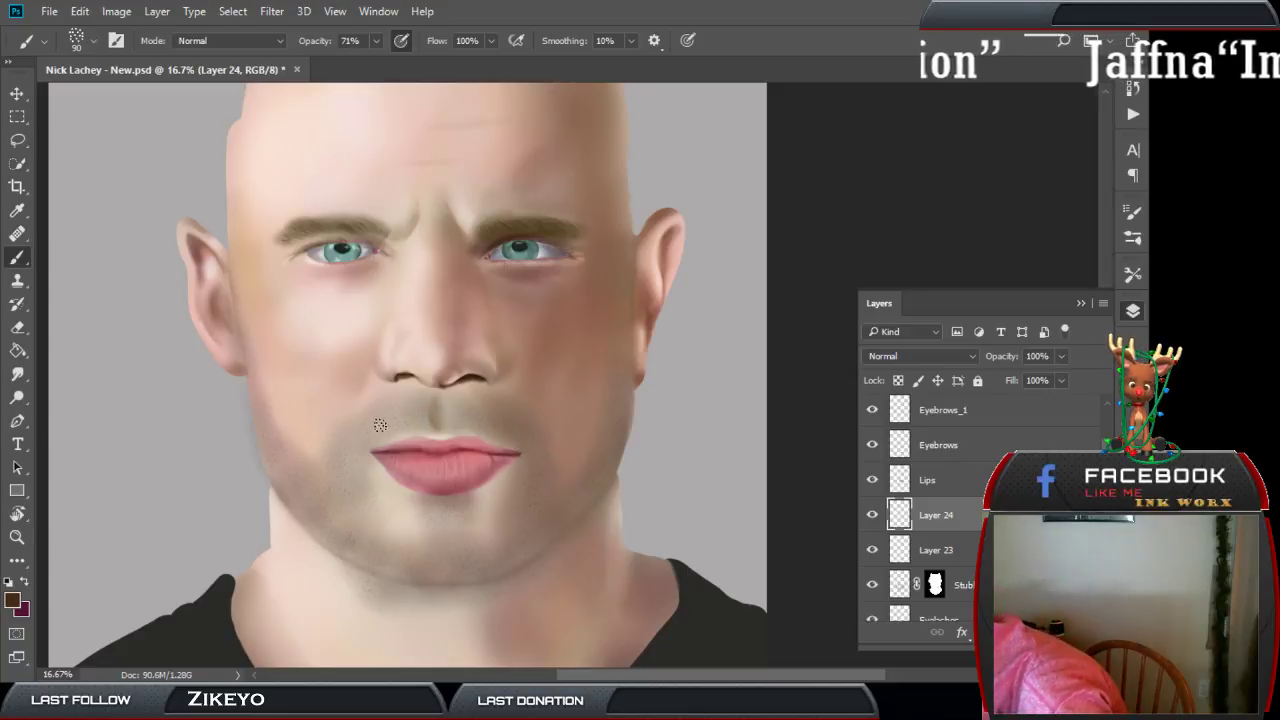
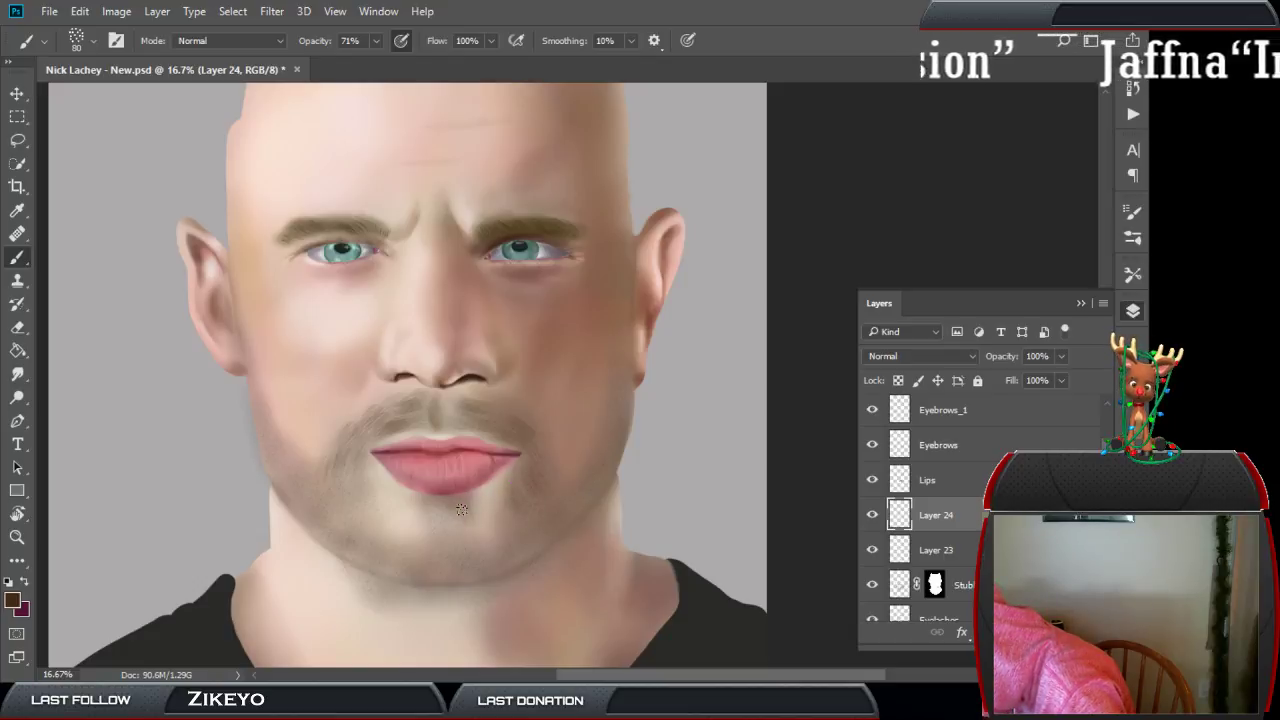
pyautogui.moveTo(445, 502); pyautogui.dragTo(444, 536)
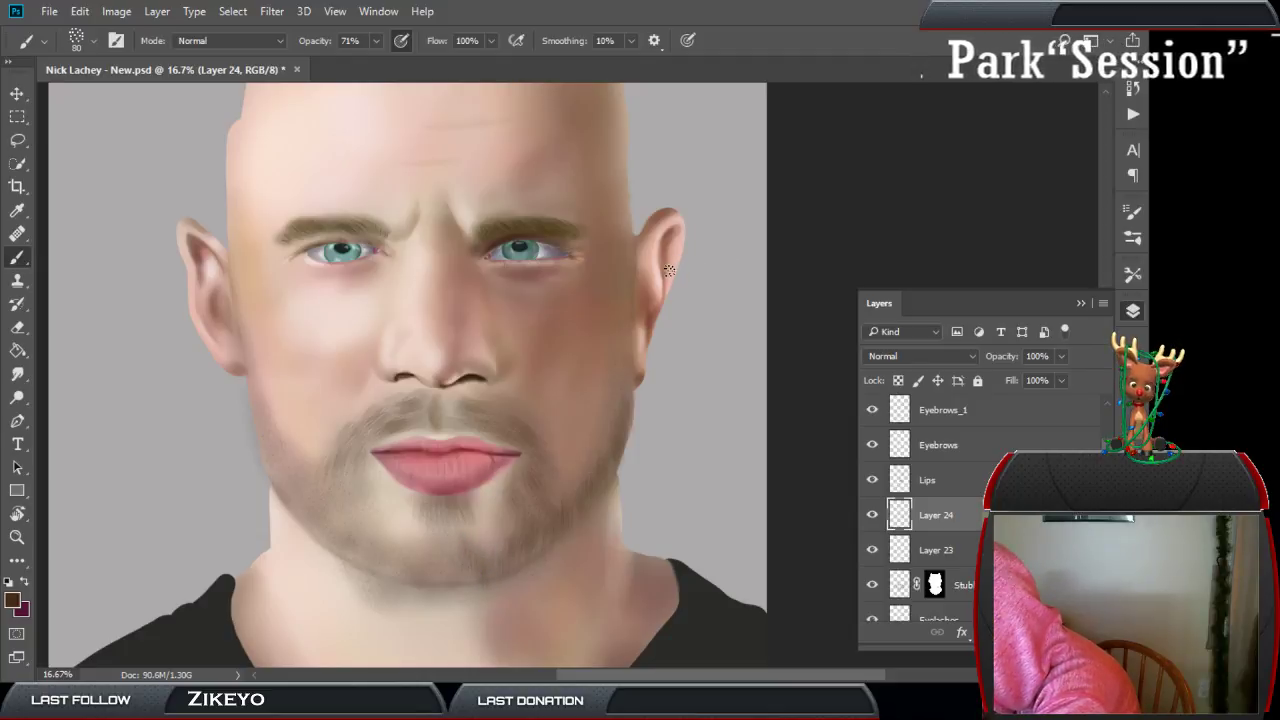
# Compare the portrait with and without the painted beard hairs on Layer 24 and delete that layer.
pyautogui.click(873, 516)
pyautogui.click(873, 517)
pyautogui.click(873, 520)
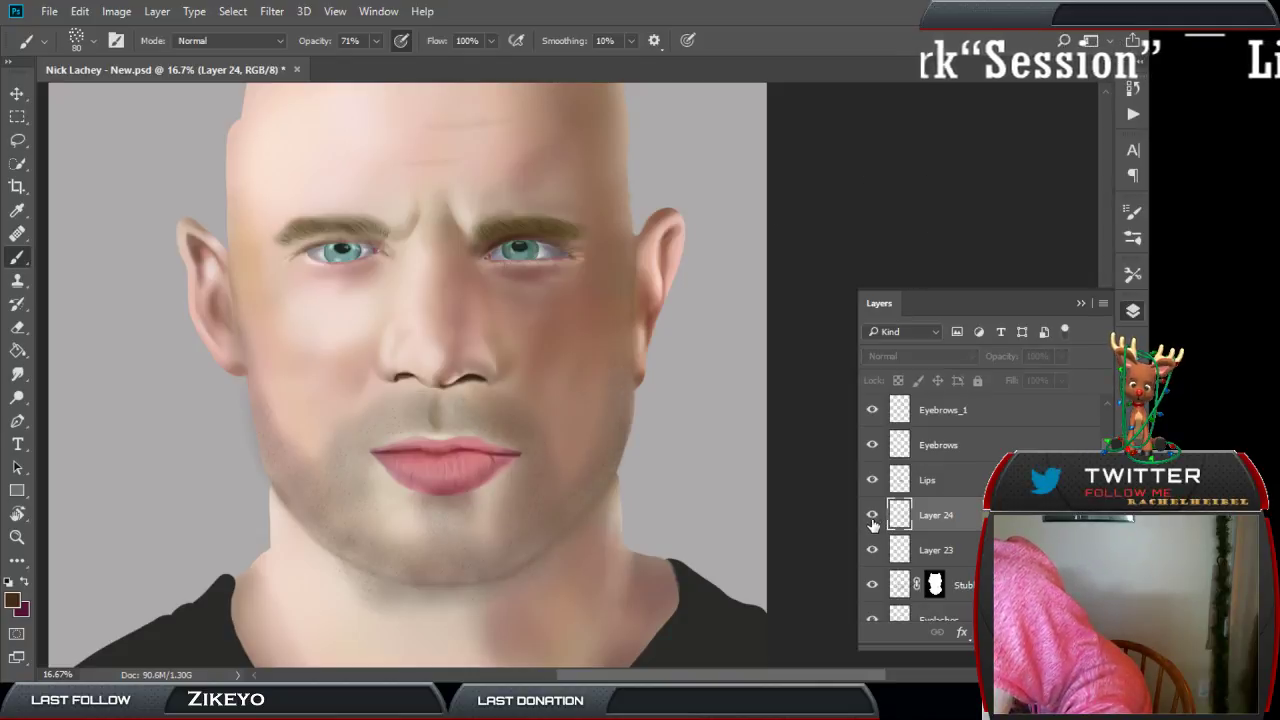
pyautogui.click(873, 522)
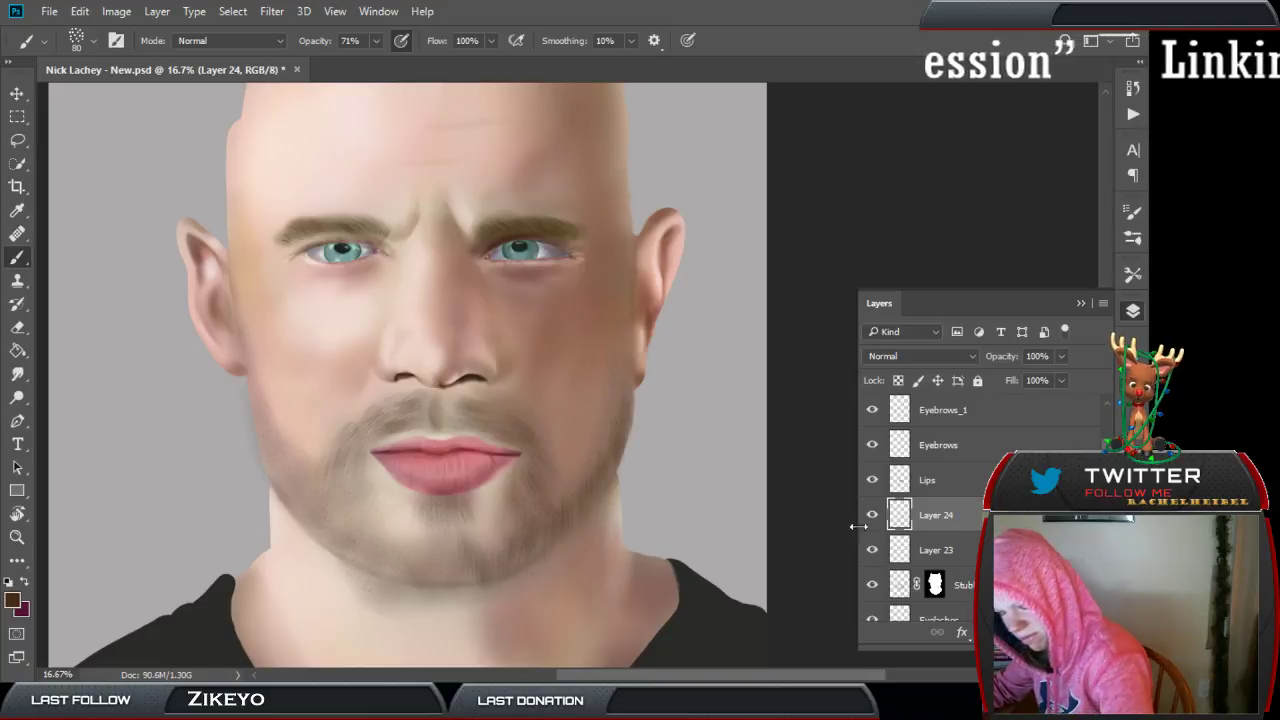
pyautogui.hotkey('ctrl', '-')
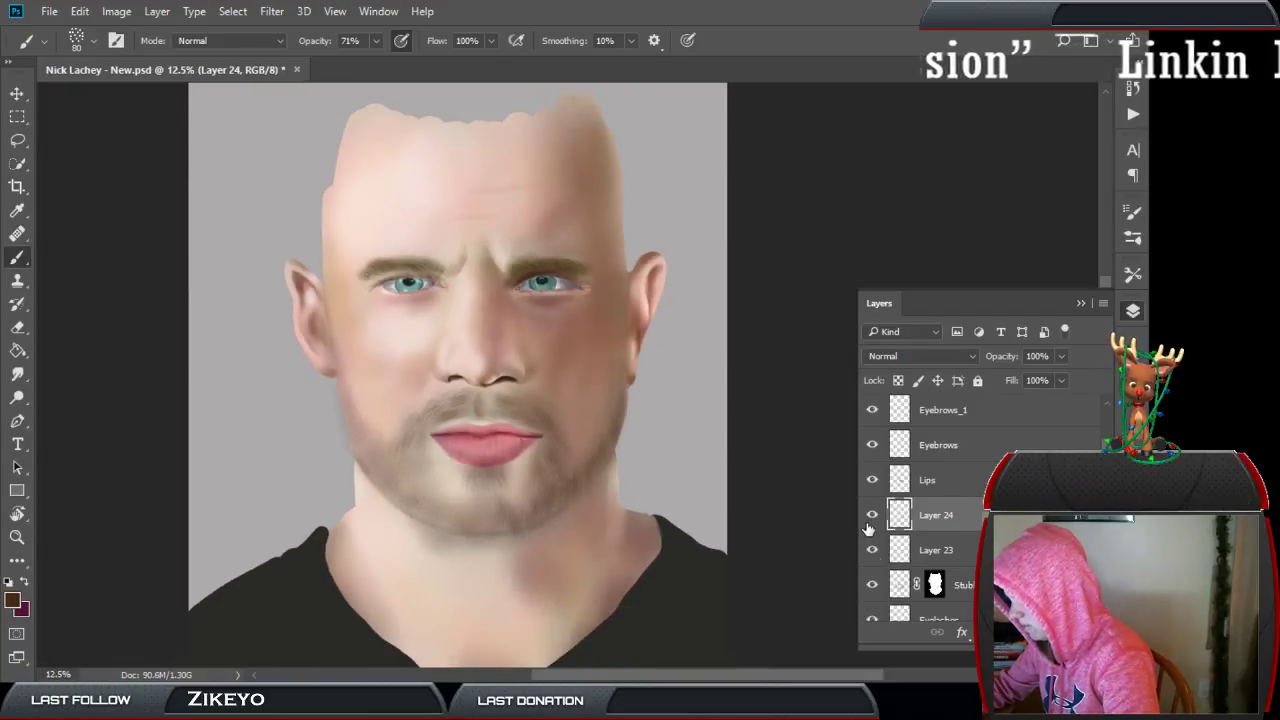
pyautogui.hotkey('ctrl', '+')
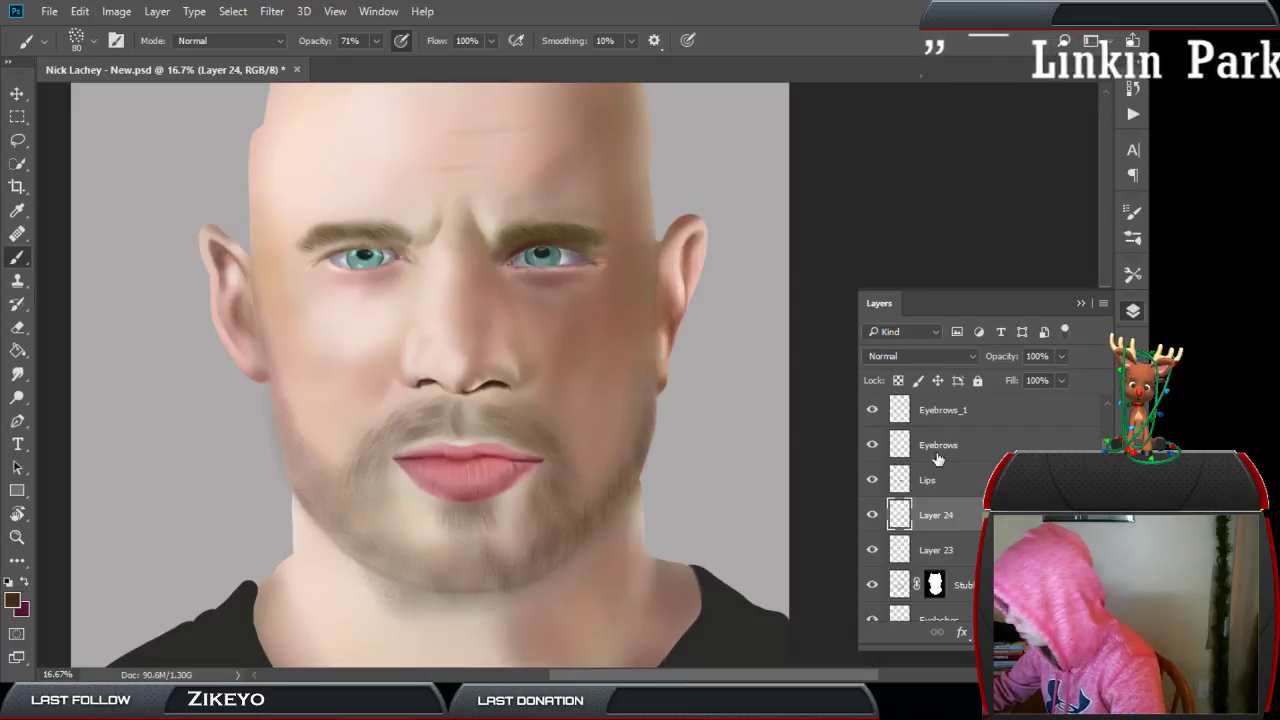
pyautogui.moveTo(922, 525)
pyautogui.mouseDown()
pyautogui.moveTo(936, 624)
pyautogui.moveTo(932, 592)
pyautogui.mouseUp()
pyautogui.press('Delete')
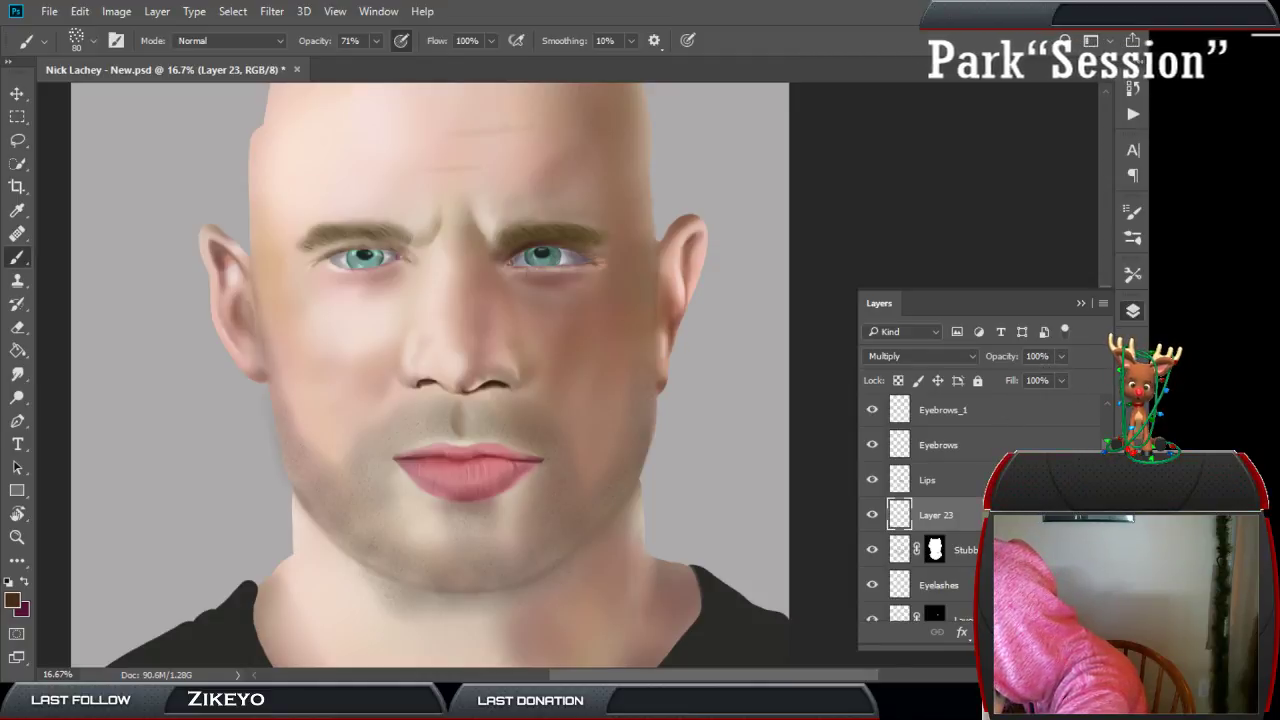
# Add a new layer above Layer 23 and choose the CGCookie_Hair brush for trial strokes around the mouth.
pyautogui.hotkey('ctrl', 'shift', 'alt', 'n')
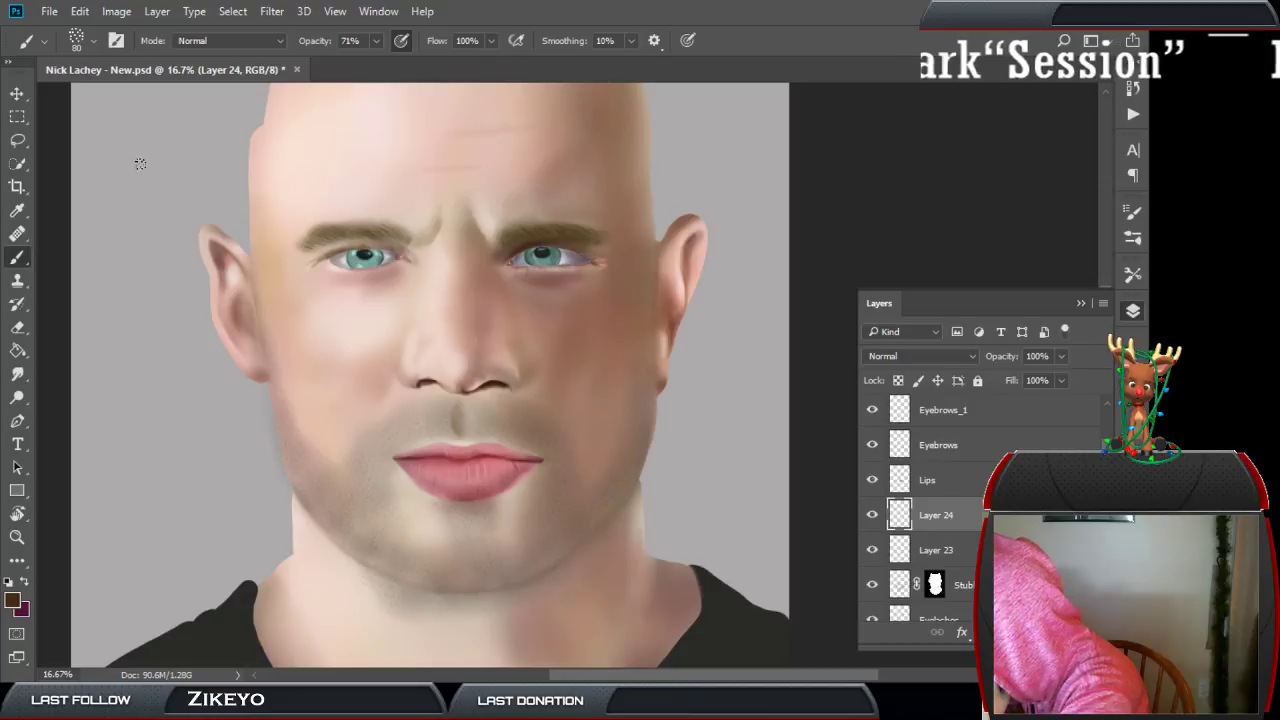
pyautogui.rightClick(410, 368)
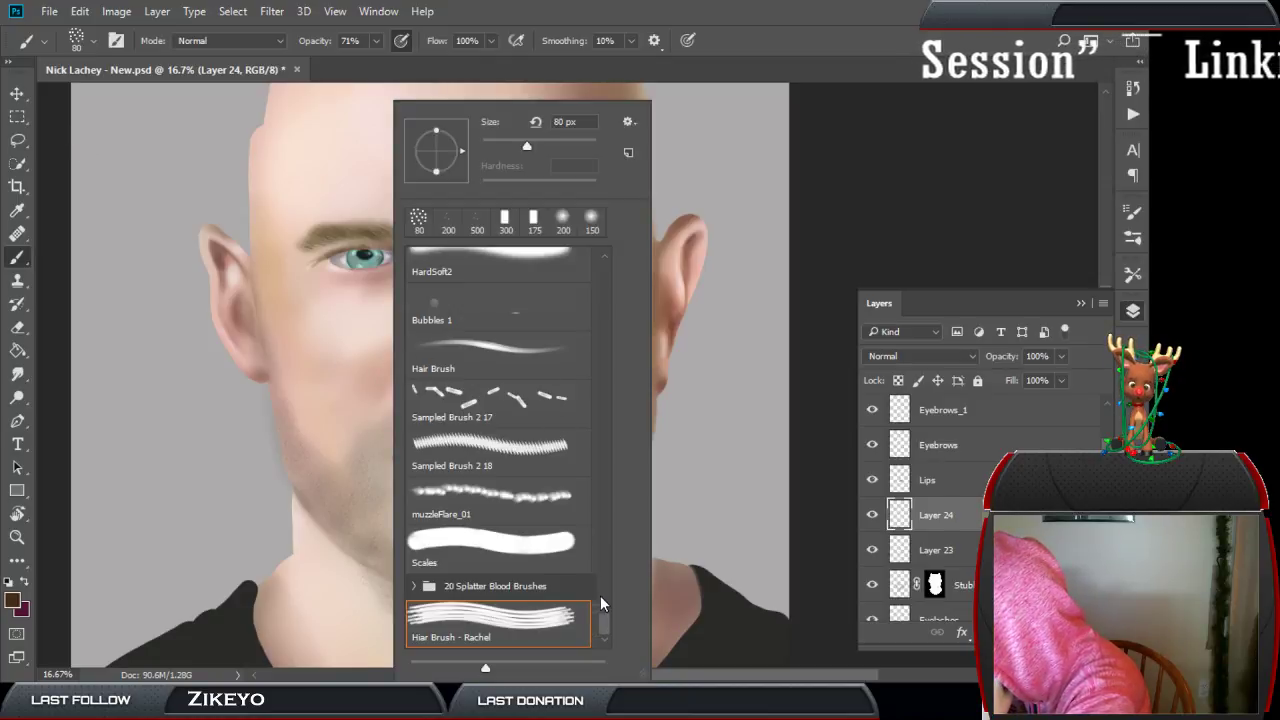
pyautogui.moveTo(605, 622); pyautogui.dragTo(601, 350)
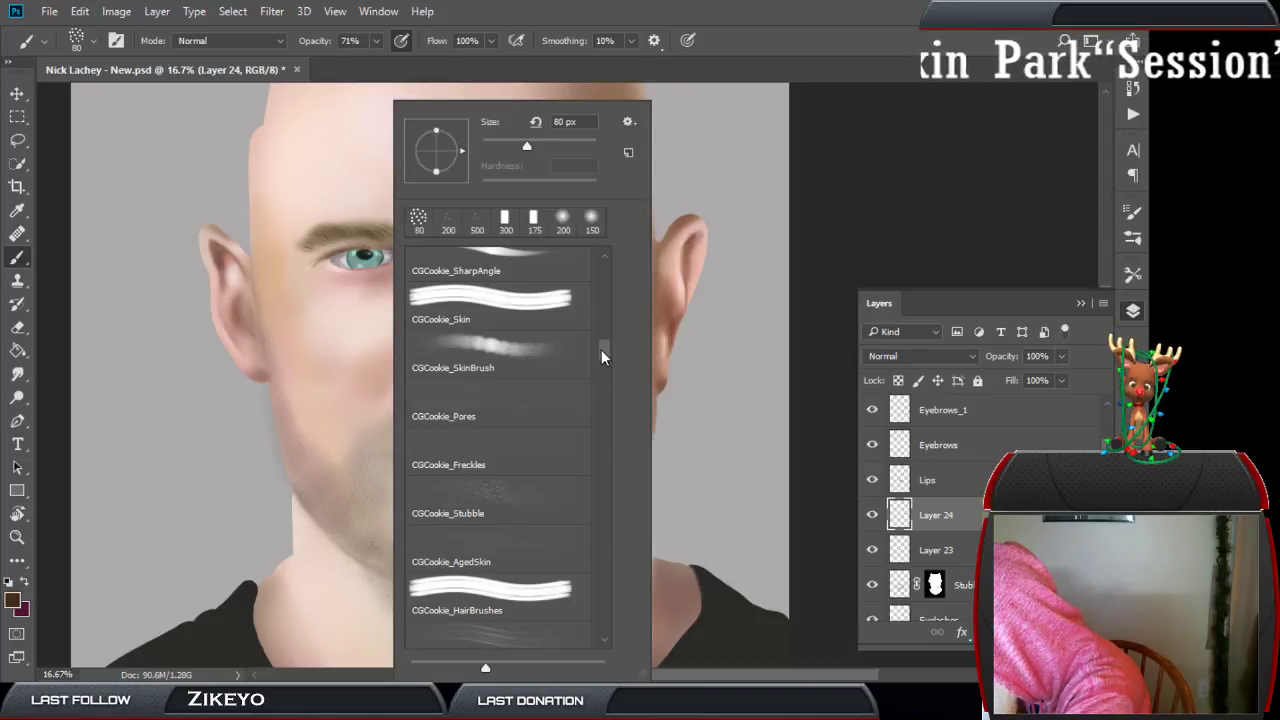
pyautogui.moveTo(601, 349)
pyautogui.mouseDown()
pyautogui.moveTo(588, 449)
pyautogui.moveTo(586, 358)
pyautogui.mouseUp()
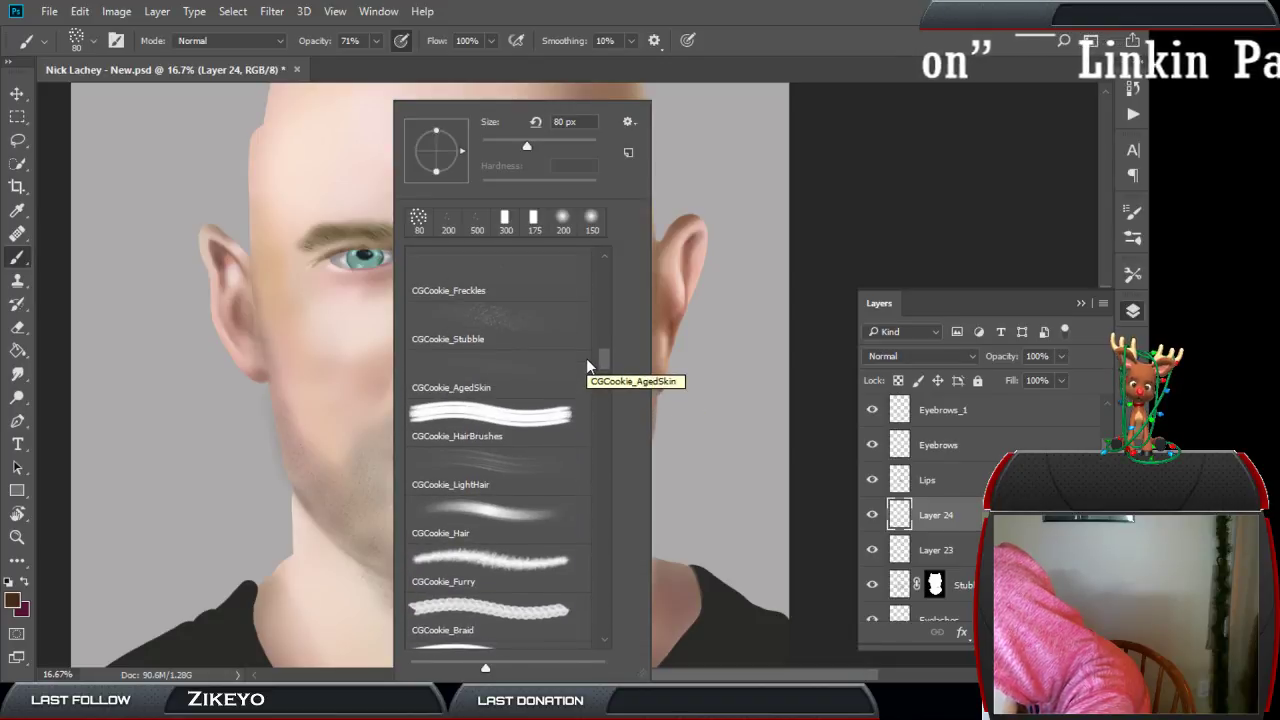
pyautogui.scroll(-2, 586, 358)
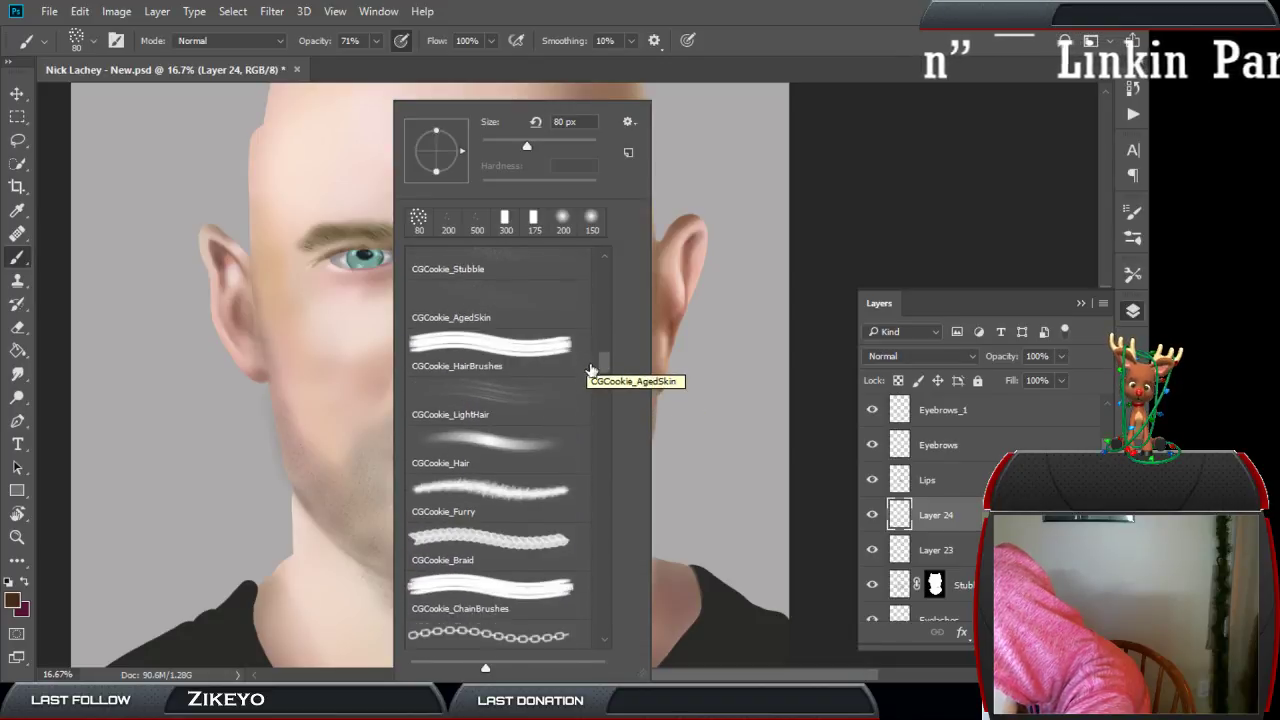
pyautogui.click(509, 463)
pyautogui.press('Return')
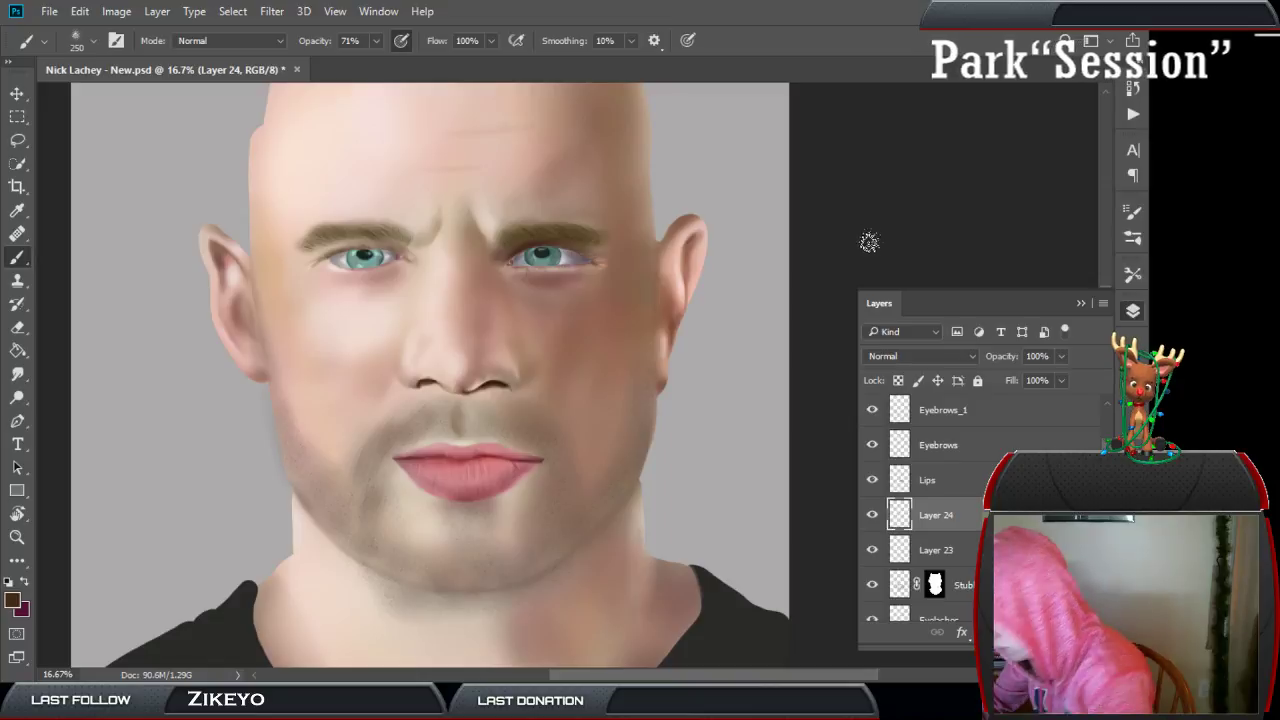
pyautogui.hotkey('ctrl', 'alt')
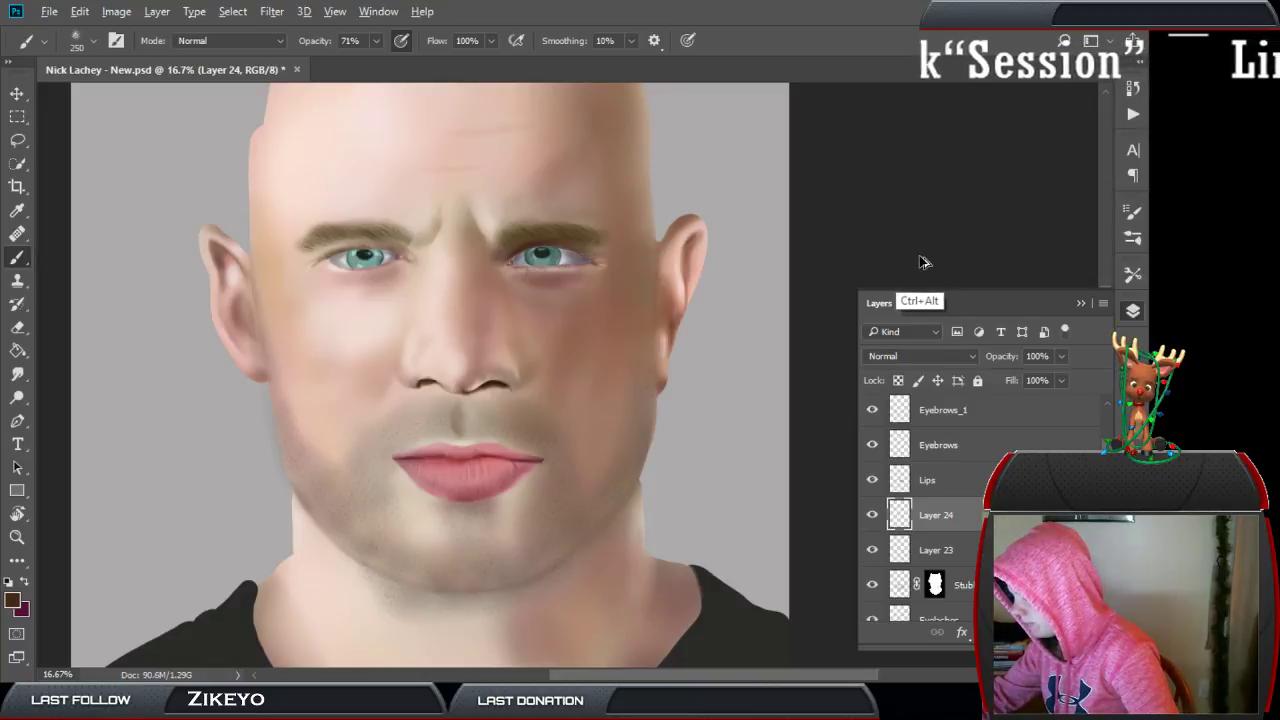
# Set Layer 24's blend mode to Overlay and try hair strokes over the beard area.
pyautogui.click(945, 358)
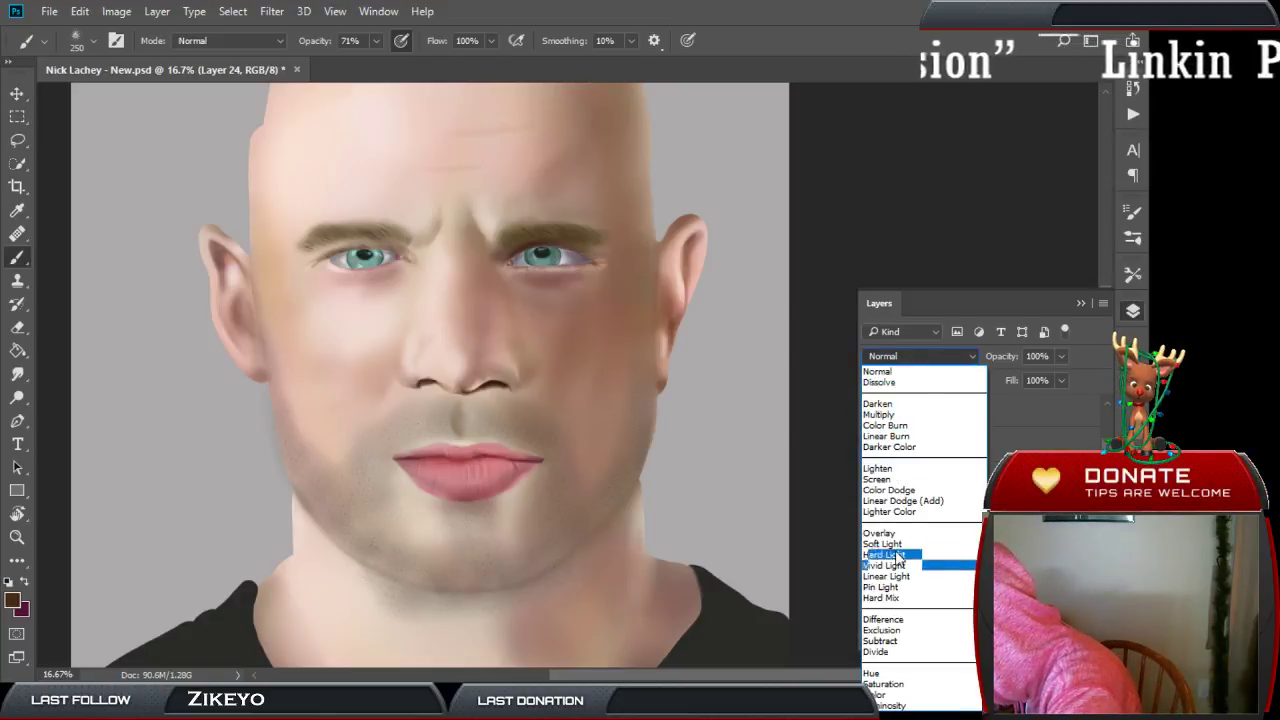
pyautogui.click(880, 533)
pyautogui.press('space')
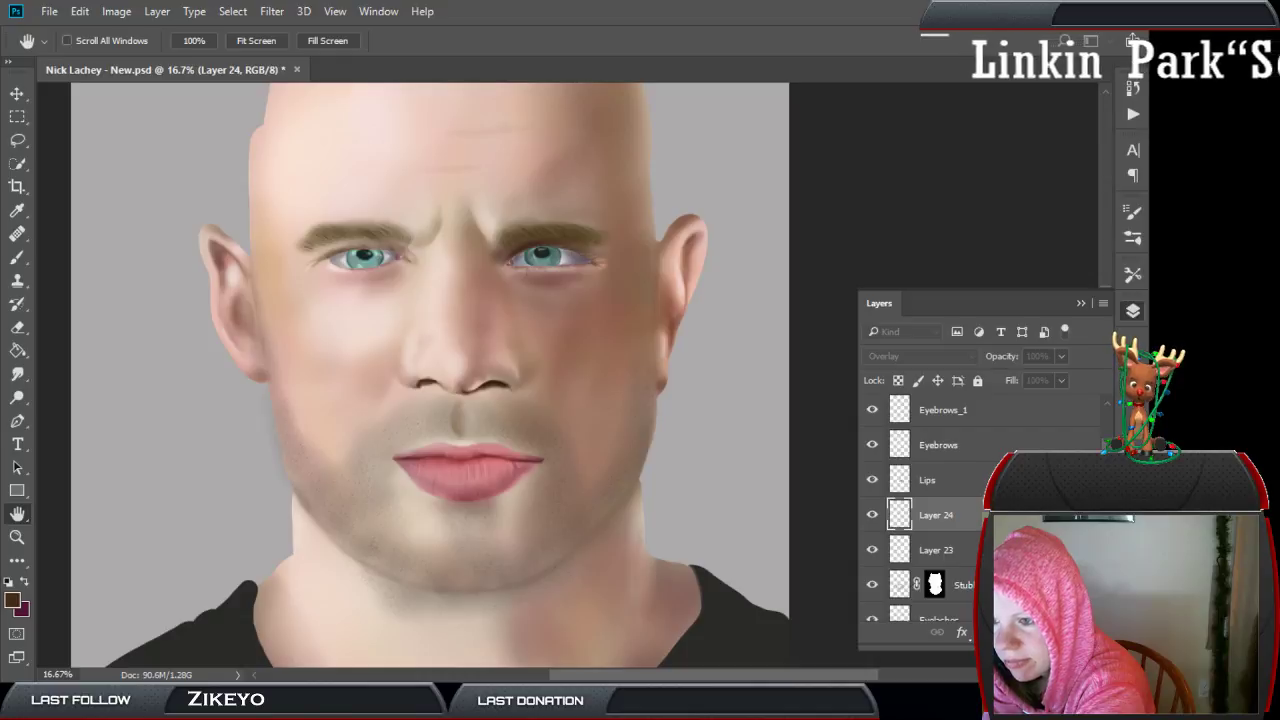
pyautogui.press('b')
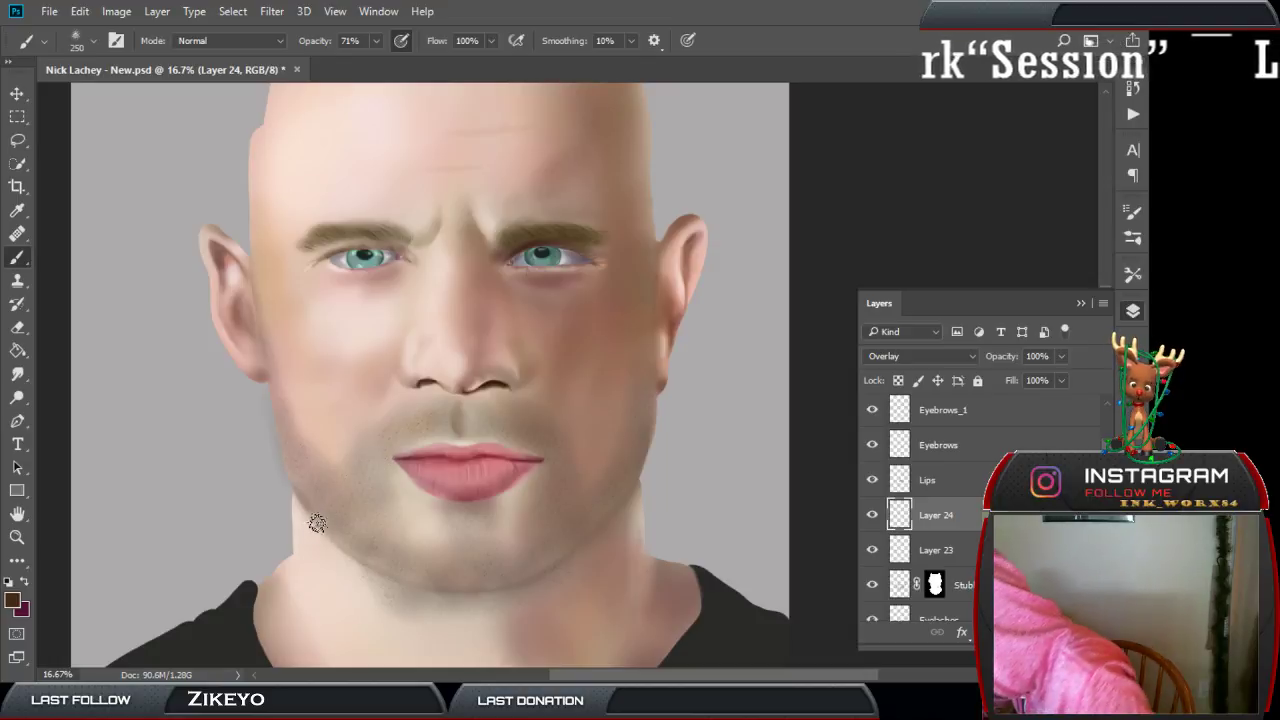
pyautogui.hotkey('ctrl', 'alt')
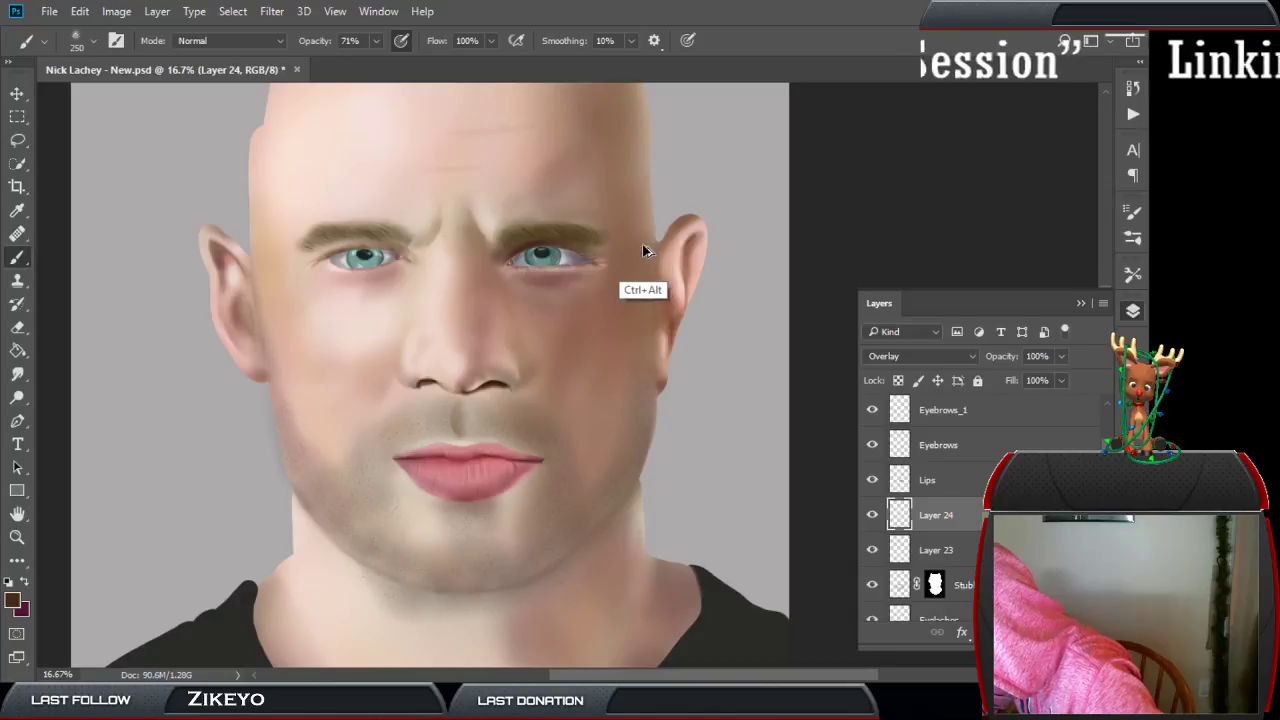
# Set the foreground colour to light beige c8b8ad.
pyautogui.click(12, 600)
pyautogui.click(71, 237)
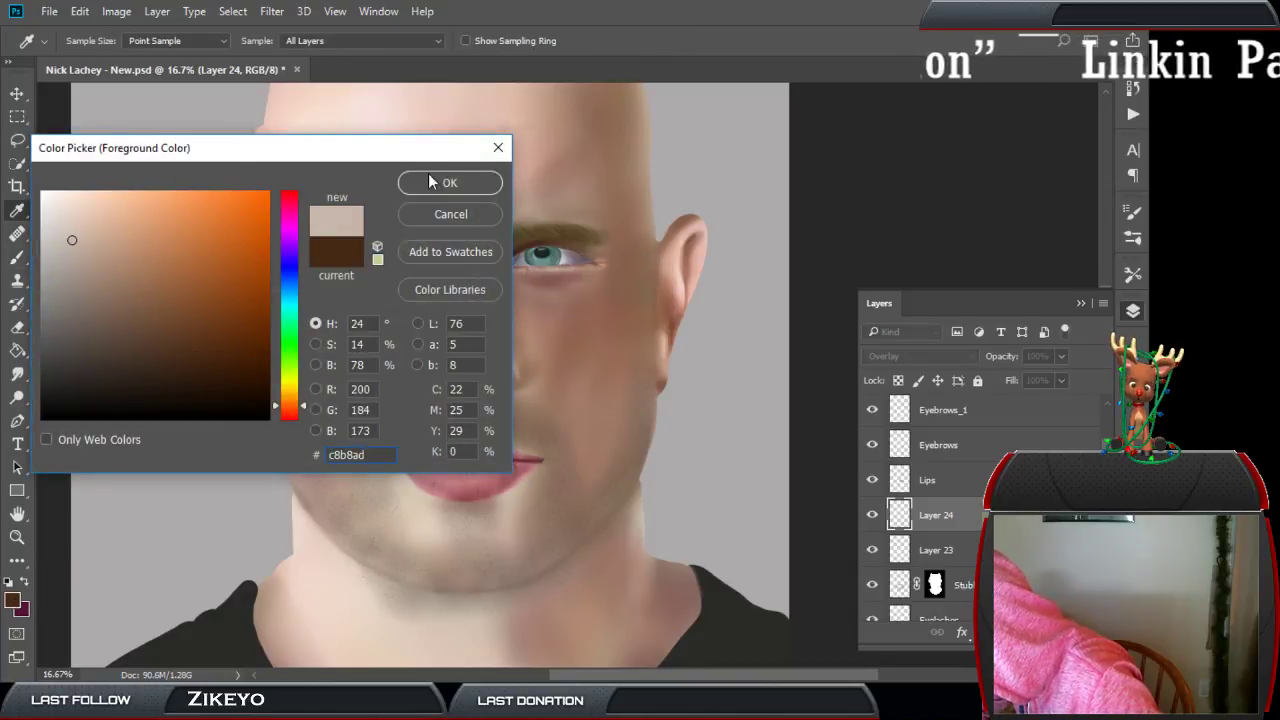
pyautogui.click(449, 180)
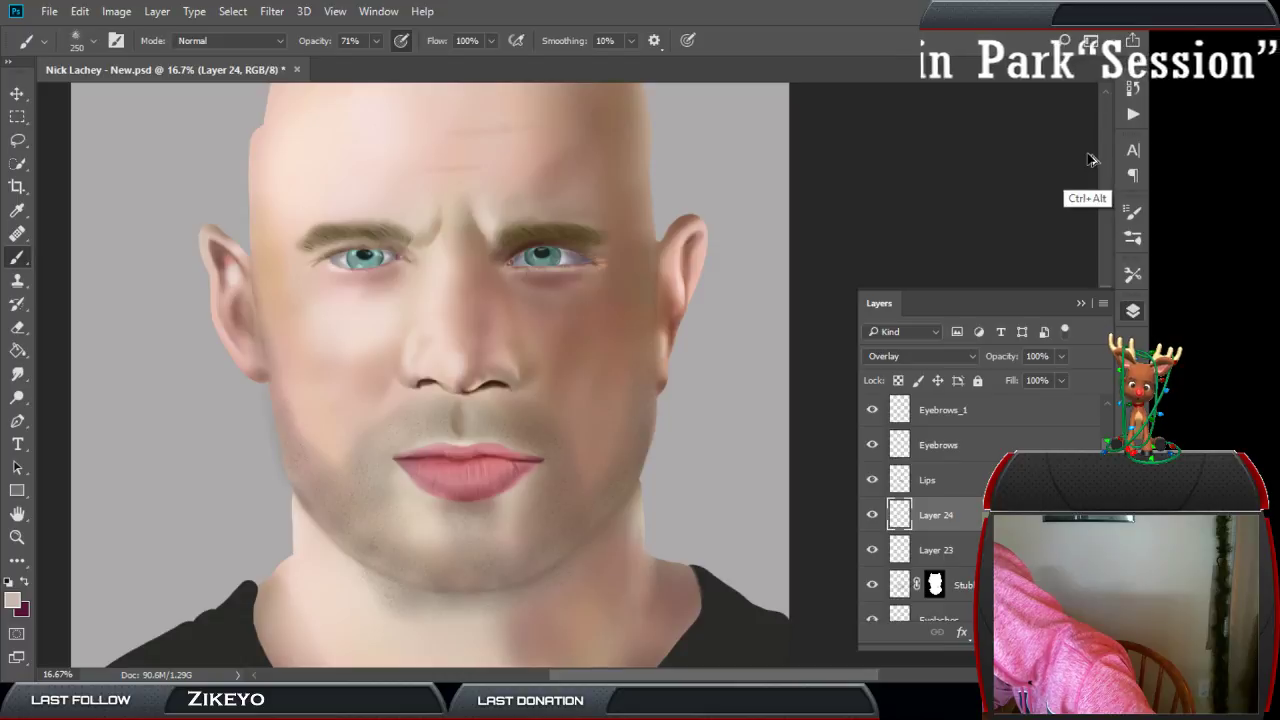
# Switch Layer 24's blend mode to Multiply and set the foreground colour to very dark brown 221811.
pyautogui.click(968, 356)
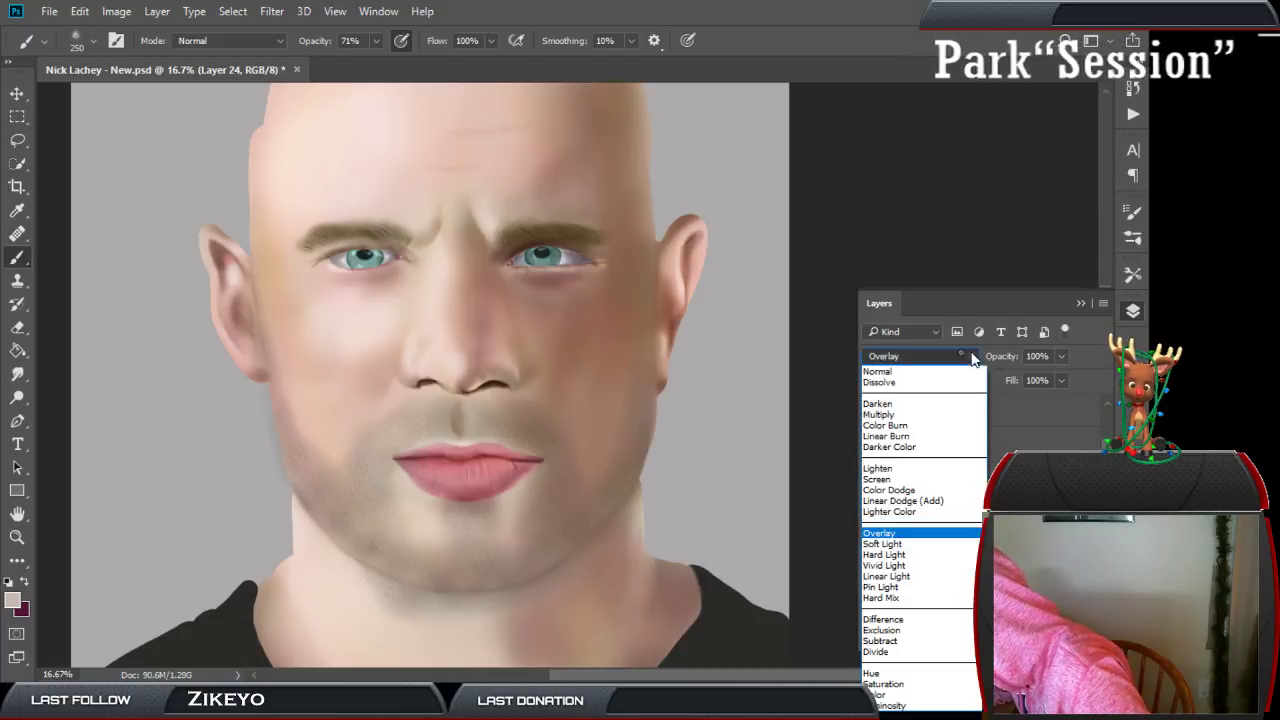
pyautogui.click(928, 414)
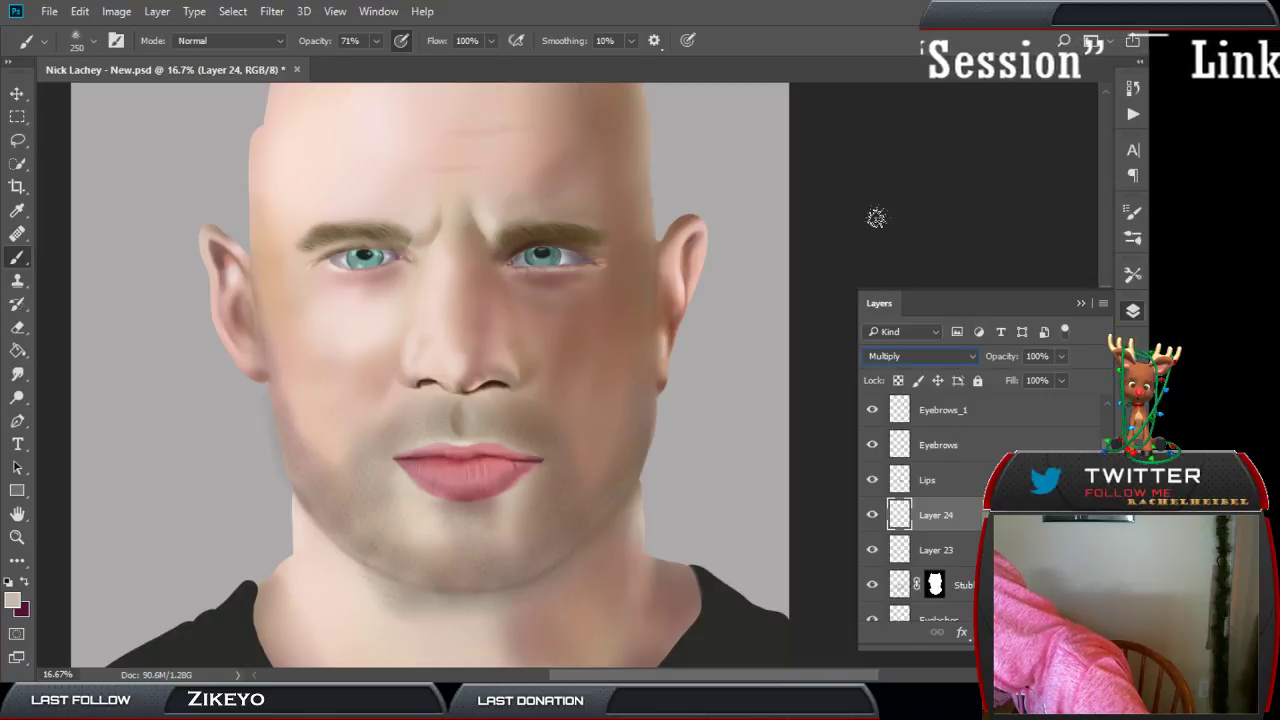
pyautogui.click(12, 600)
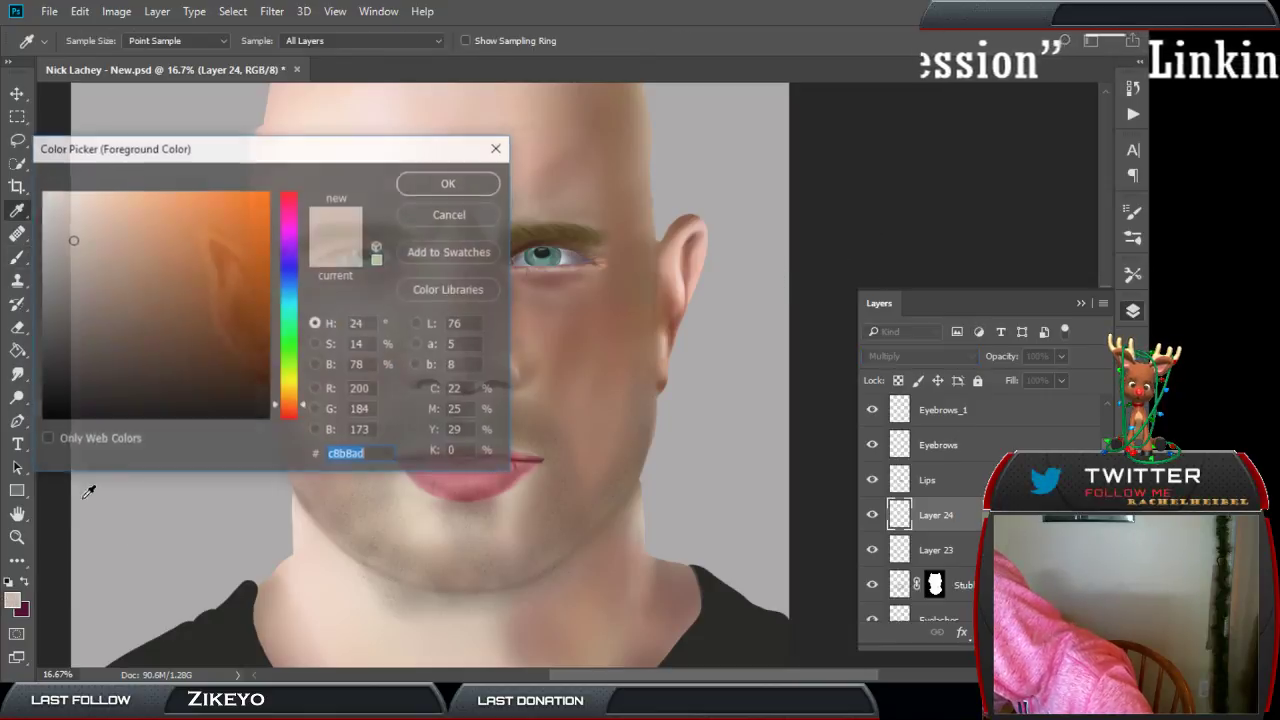
pyautogui.click(199, 344)
pyautogui.moveTo(199, 344)
pyautogui.mouseDown()
pyautogui.moveTo(197, 374)
pyautogui.moveTo(154, 389)
pyautogui.mouseUp()
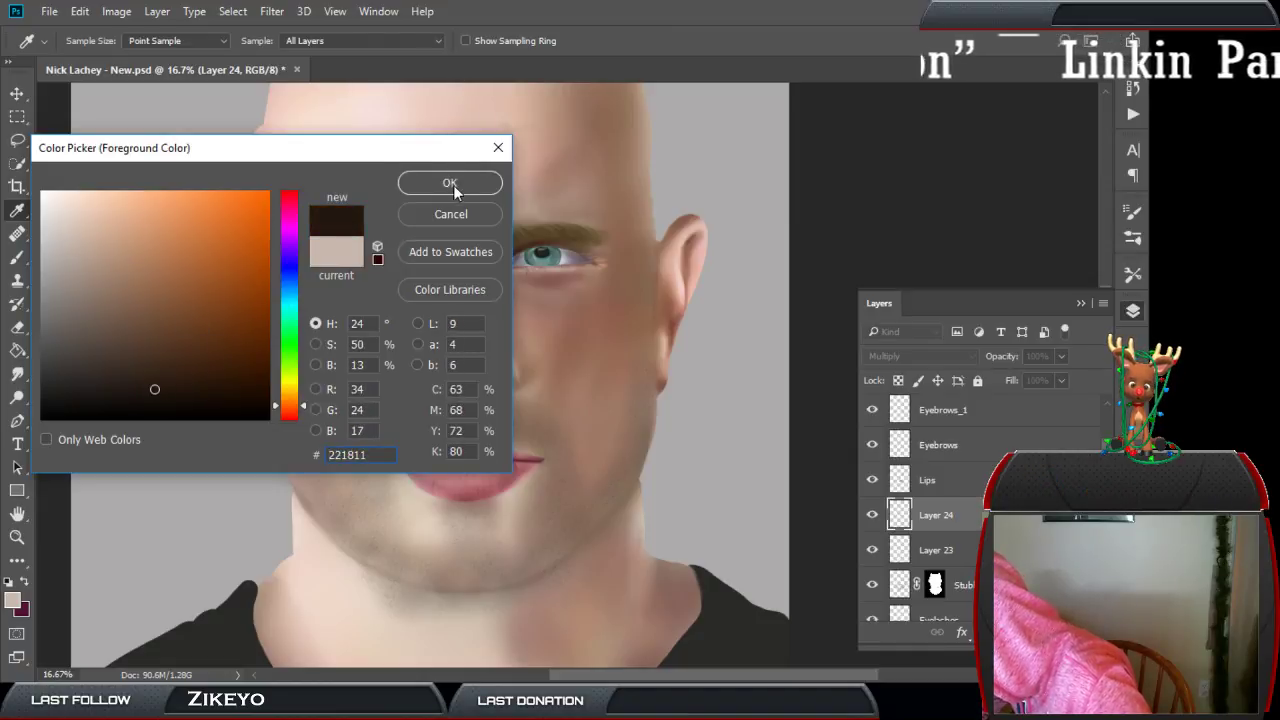
pyautogui.click(450, 184)
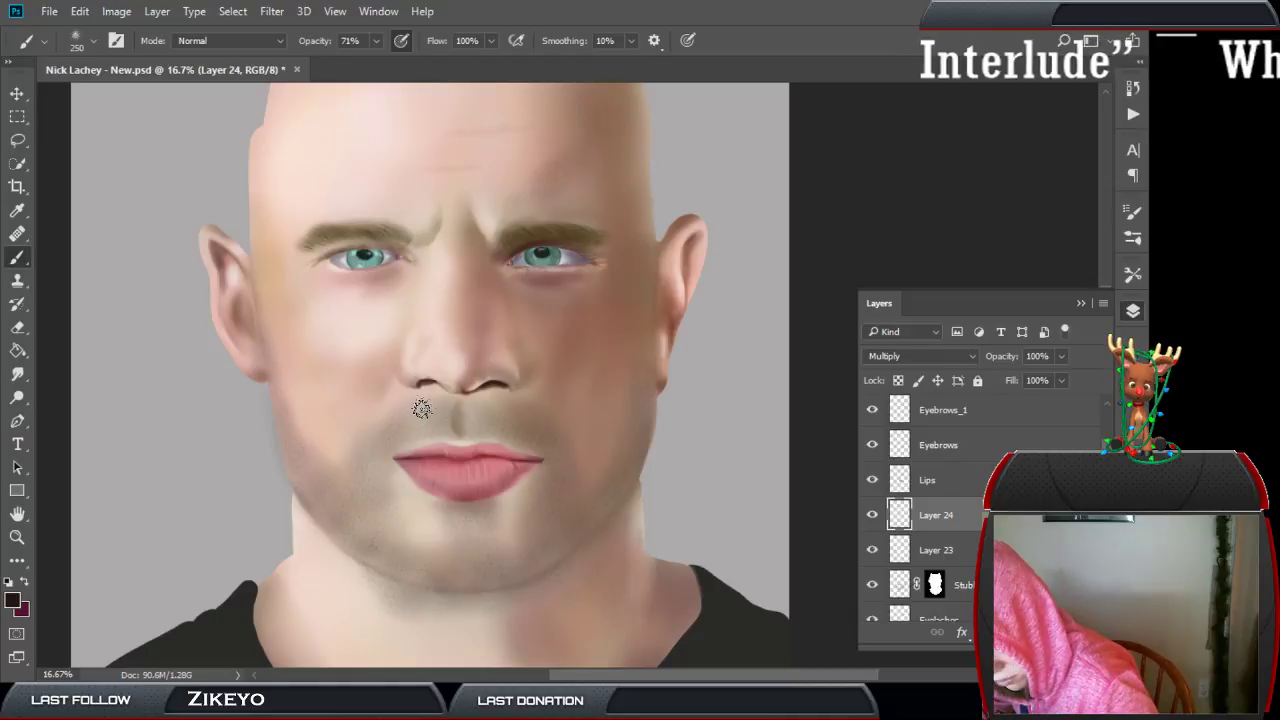
# Resize the hair brush to 175 px and paint dark hairs over the moustache, mouth sides and chin.
pyautogui.press('[')
pyautogui.press('[')
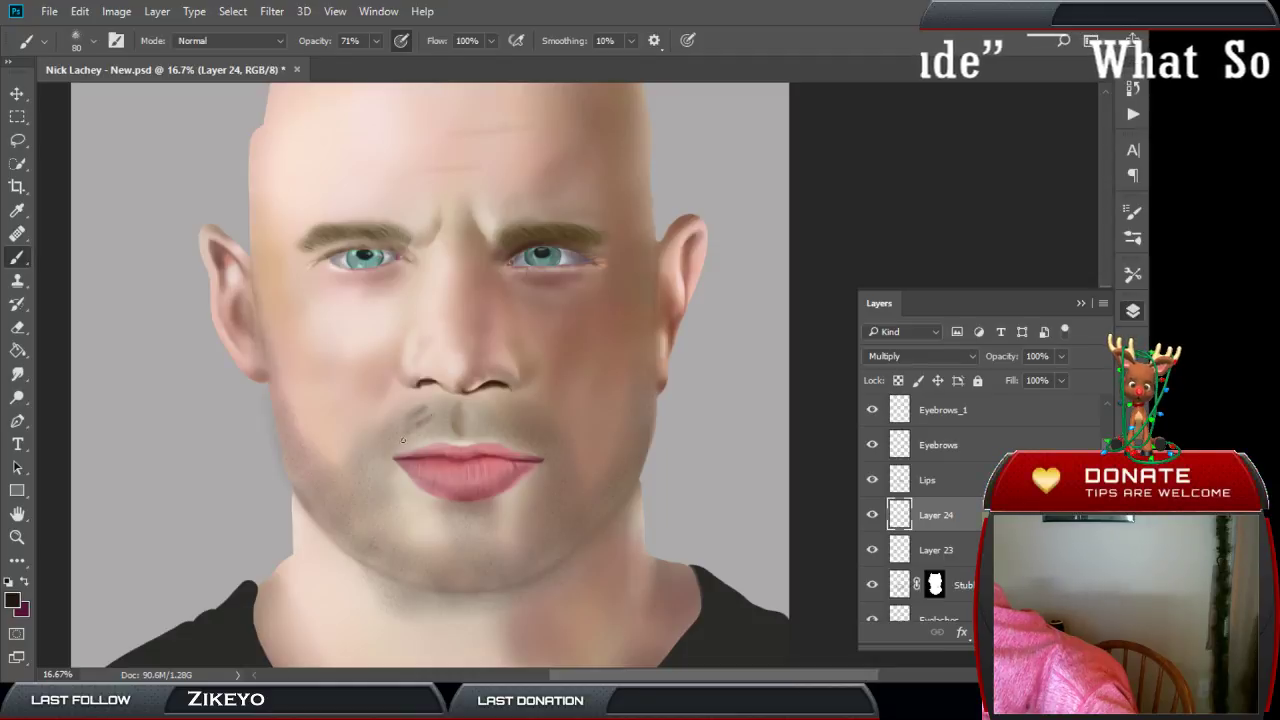
pyautogui.press(']')
pyautogui.press(']')
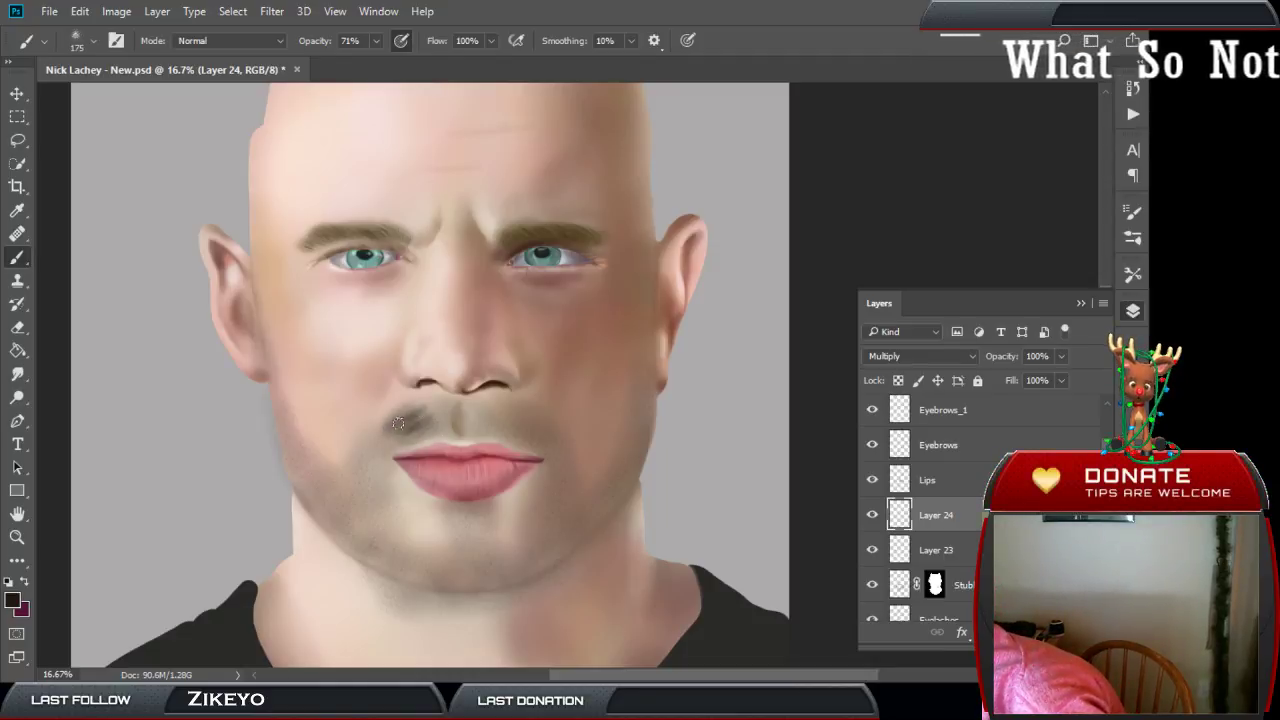
pyautogui.moveTo(372, 444); pyautogui.dragTo(378, 457)
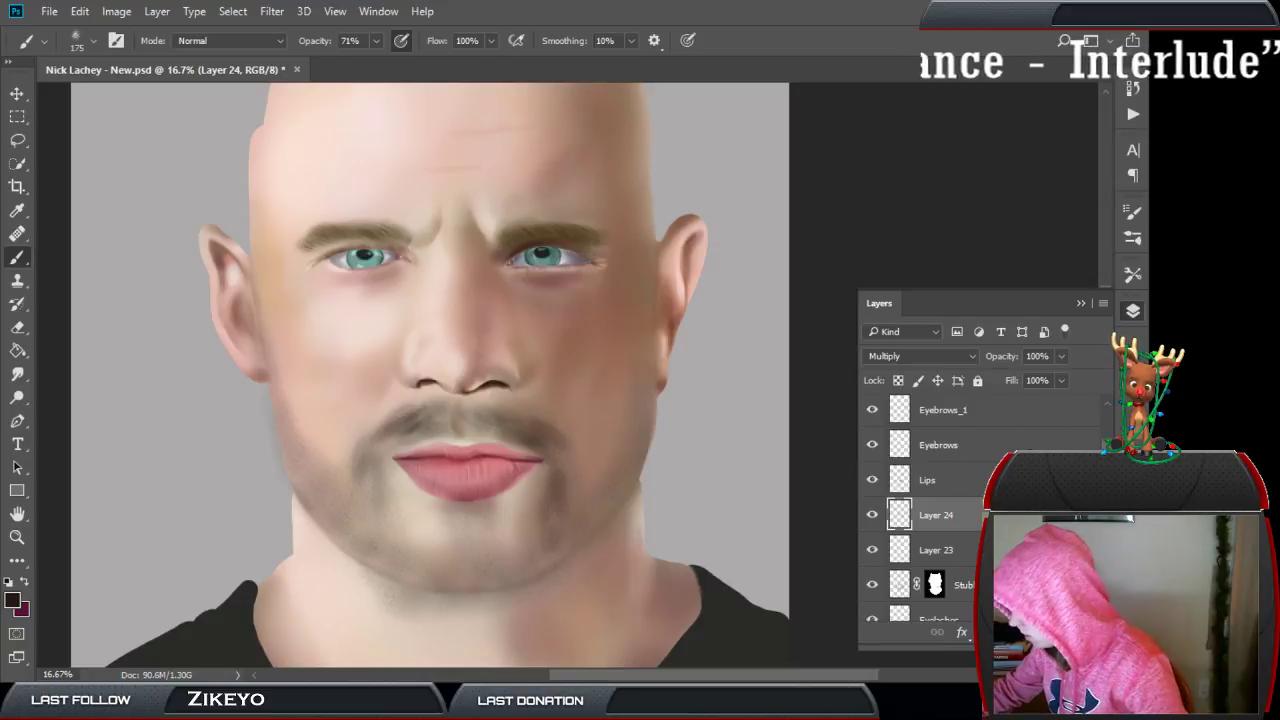
# Delete Layer 24 with the painted moustache and beard hairs.
pyautogui.press('space')
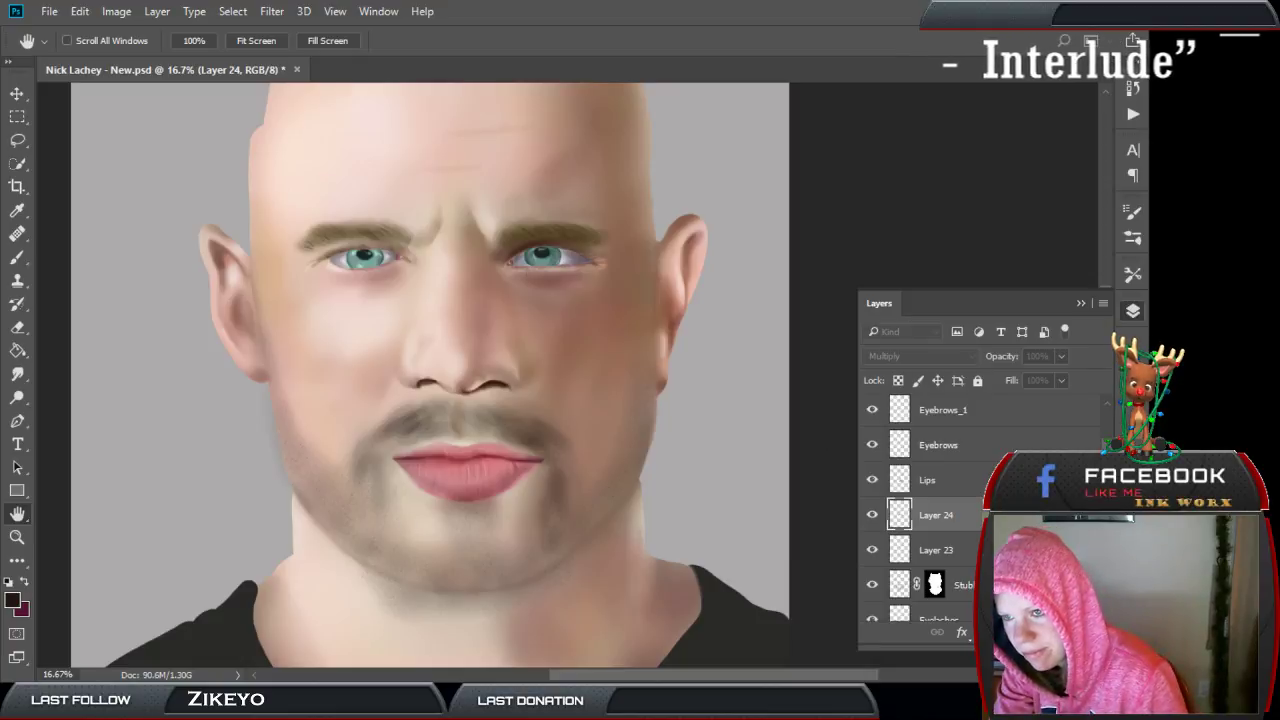
pyautogui.press('b')
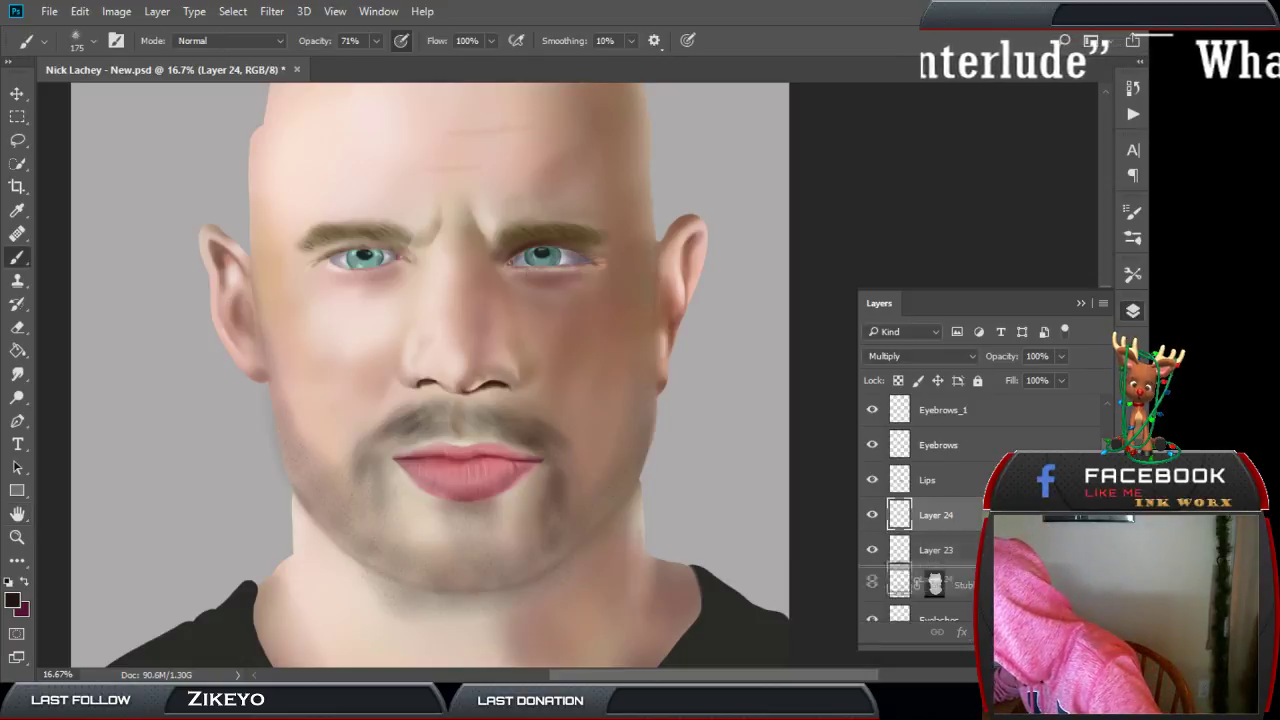
pyautogui.press('Delete')
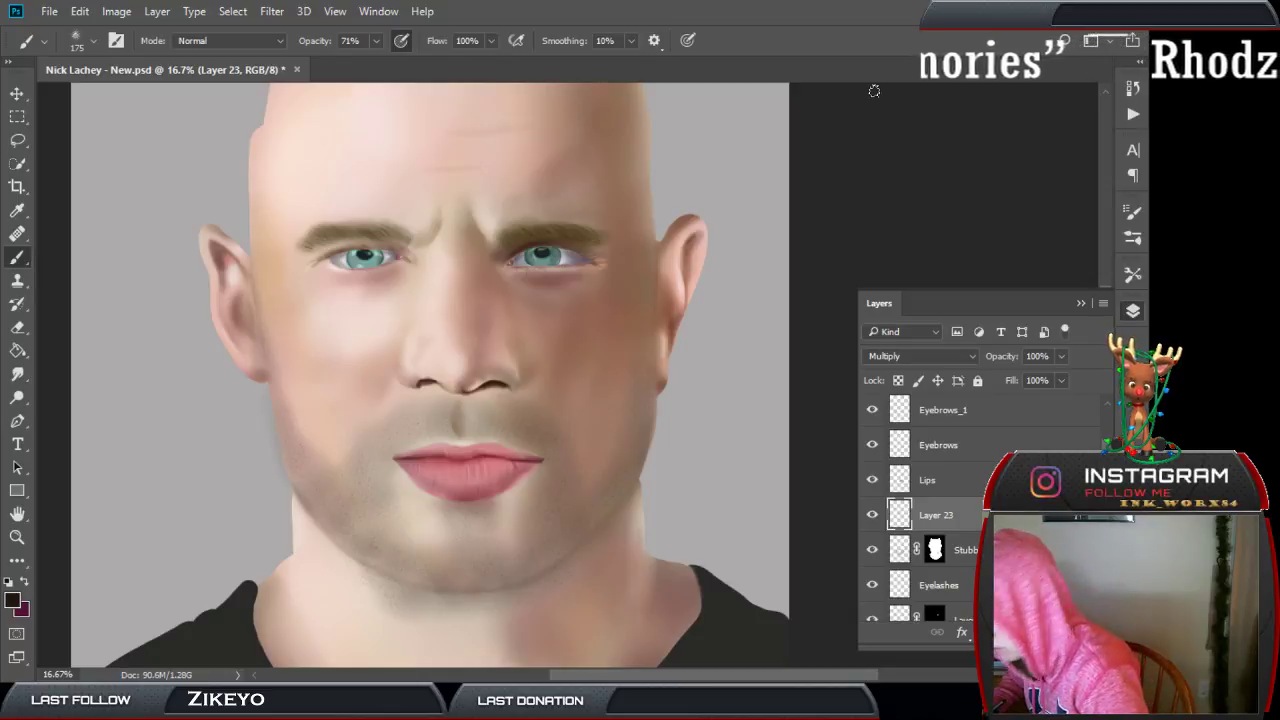
pyautogui.hotkey('ctrl', '-')
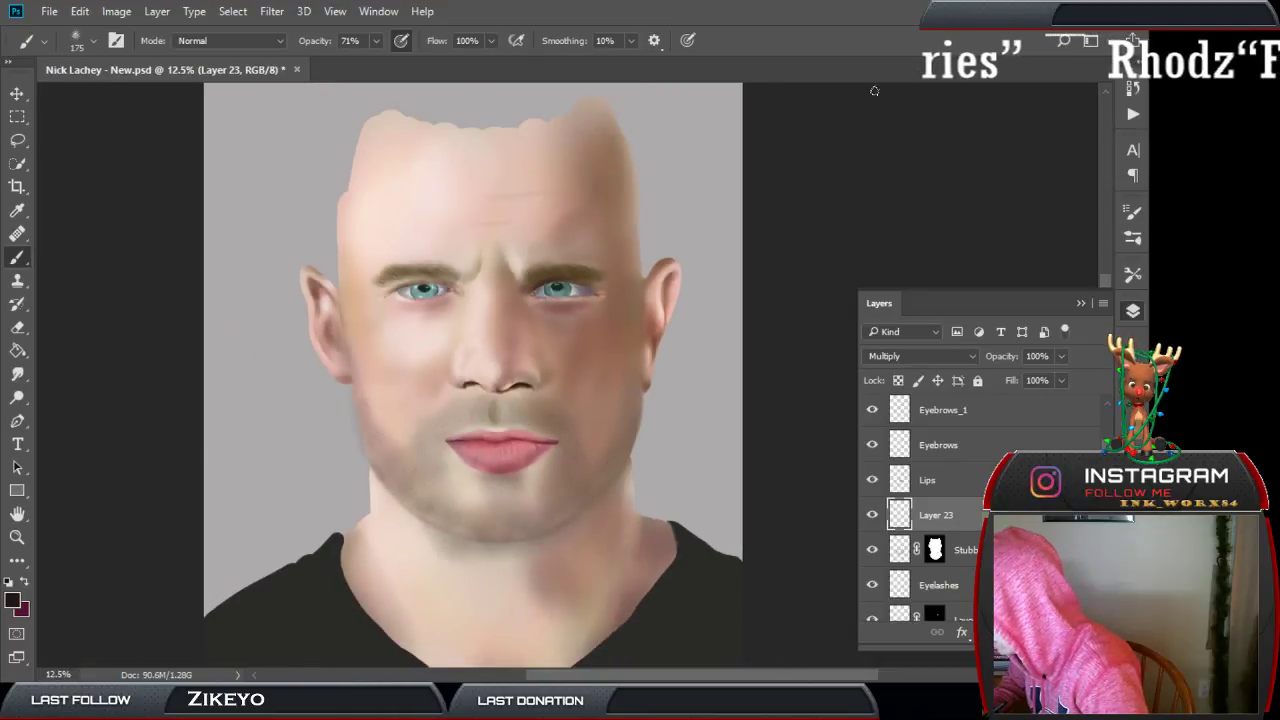